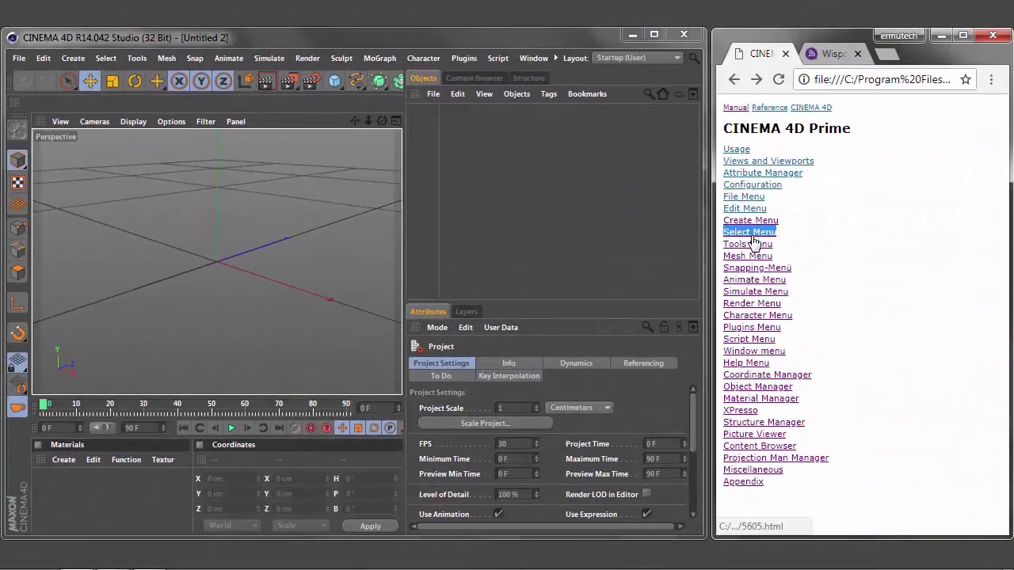
Review R14's Select menu and Selection Filter options, then bring the Cinema 4D 11.5 window forward
{"action": "left_click", "coordinate": [106, 59]}
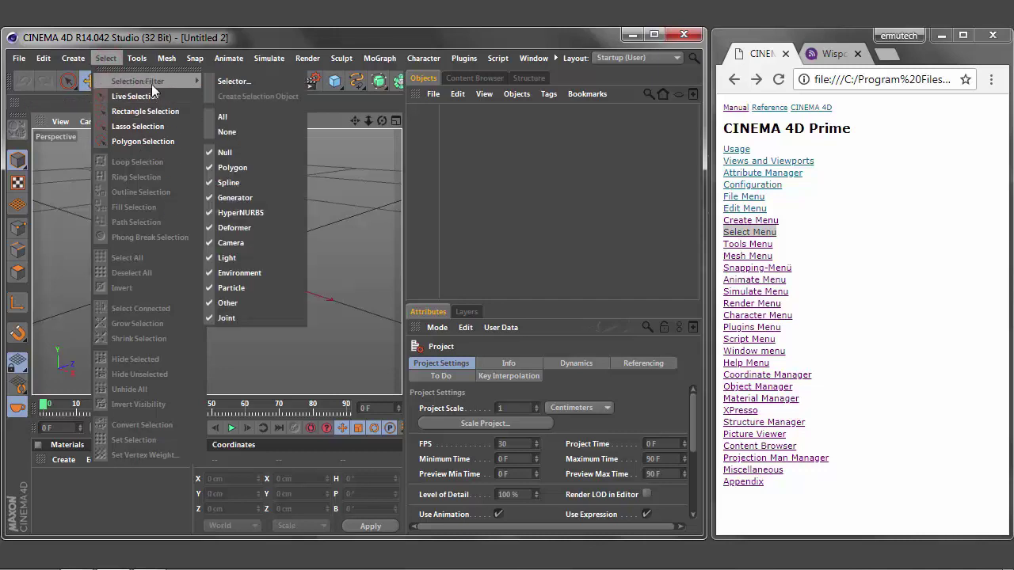
{"action": "mouse_move", "coordinate": [138, 80]}
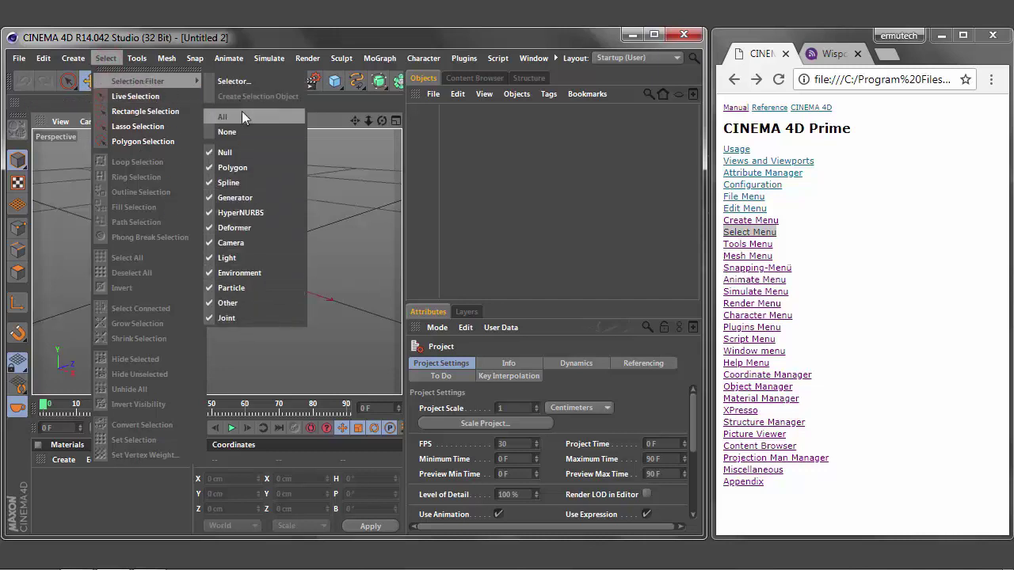
{"action": "left_click", "coordinate": [328, 102]}
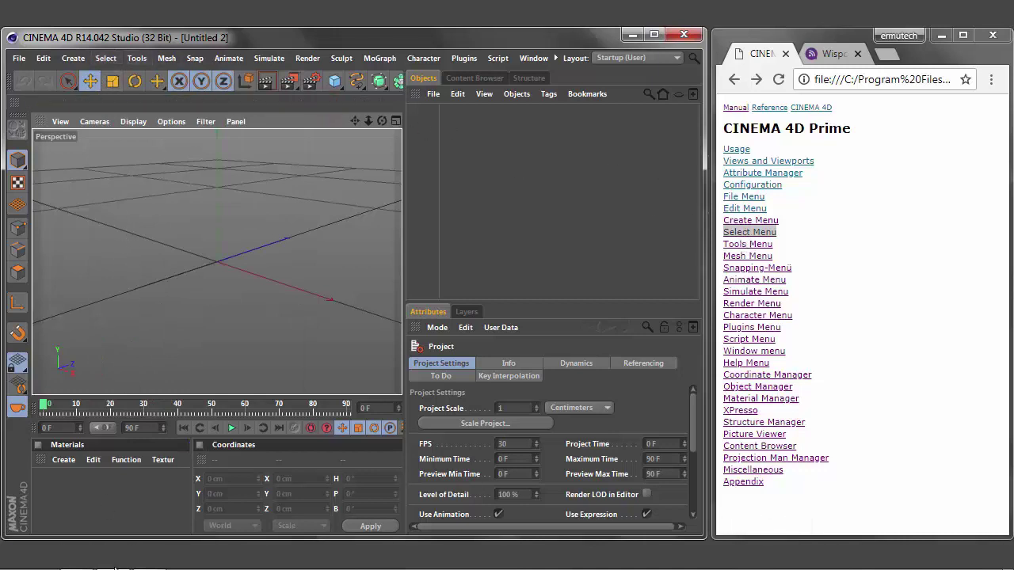
{"action": "left_click", "coordinate": [149, 559]}
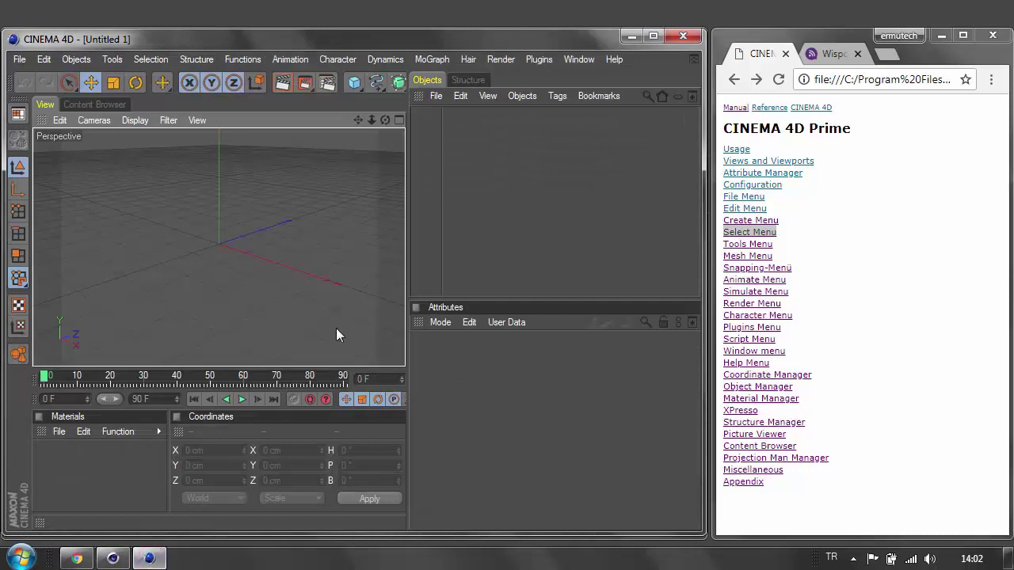
Check the Cinema 4D 11.5 version under Help > Info and browse its Selection menu
{"action": "left_click", "coordinate": [614, 59]}
{"action": "left_click", "coordinate": [639, 190]}
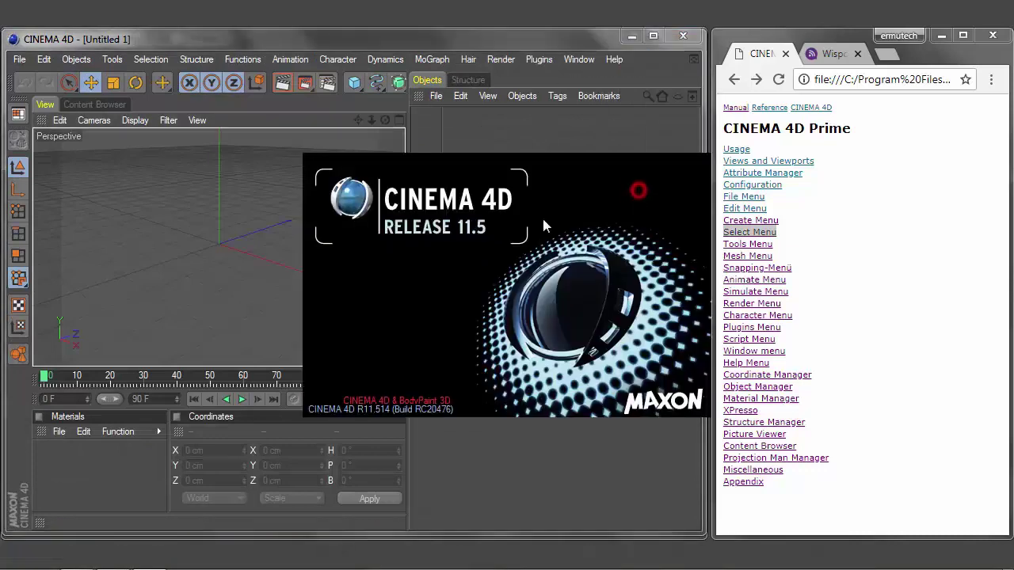
{"action": "left_click", "coordinate": [435, 247]}
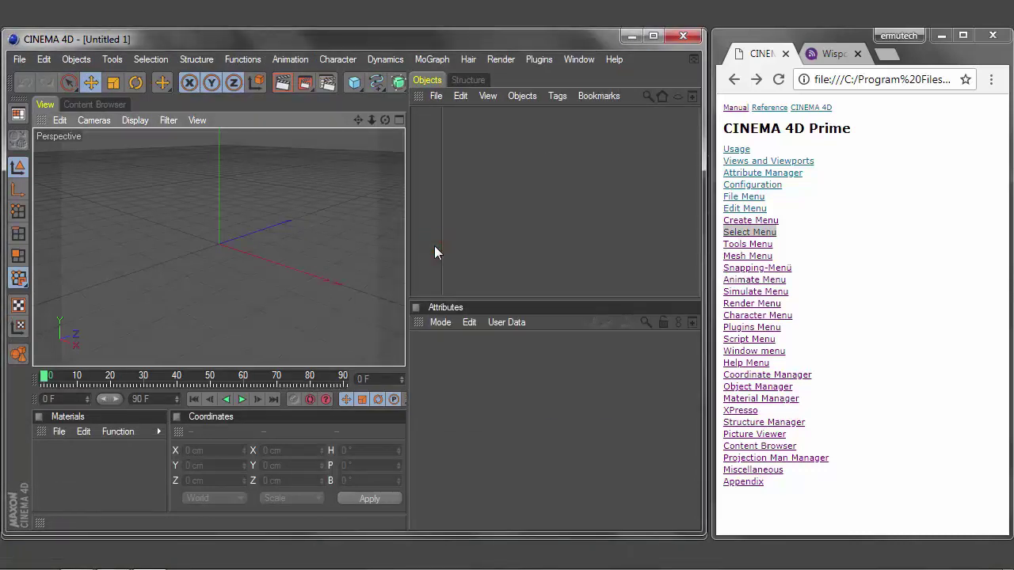
{"action": "left_click", "coordinate": [151, 59]}
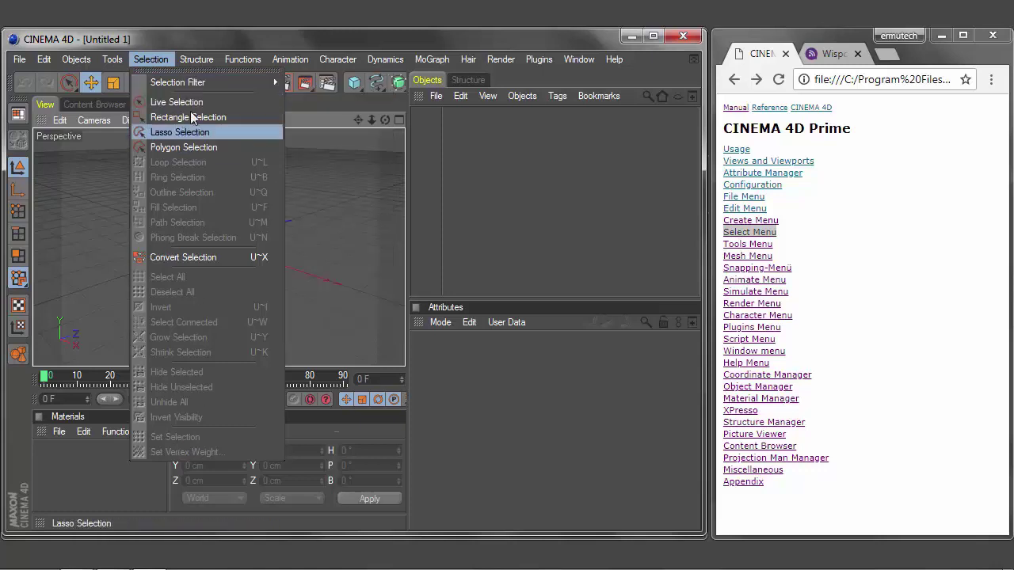
{"action": "mouse_move", "coordinate": [177, 83]}
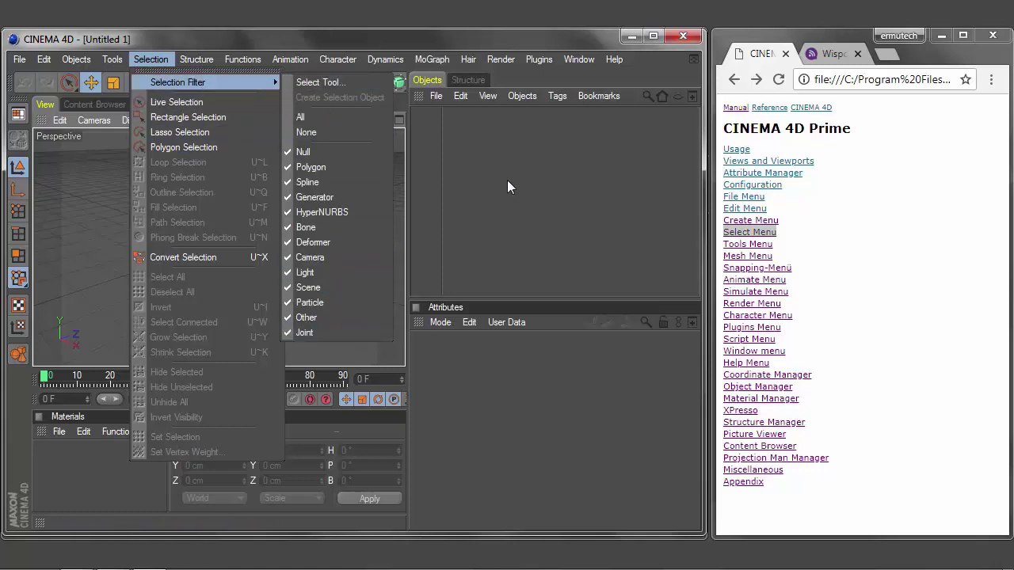
{"action": "left_click", "coordinate": [507, 180]}
Minimize Cinema 4D 11.5, skim R14's Select menu, and open the manual's Select Menu page
{"action": "left_click", "coordinate": [632, 35]}
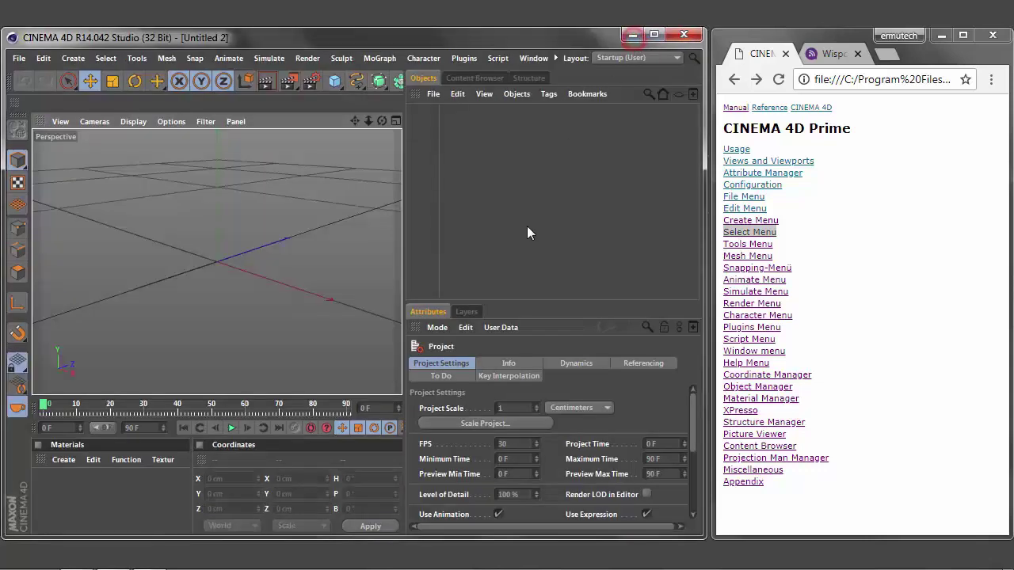
{"action": "left_click", "coordinate": [109, 60]}
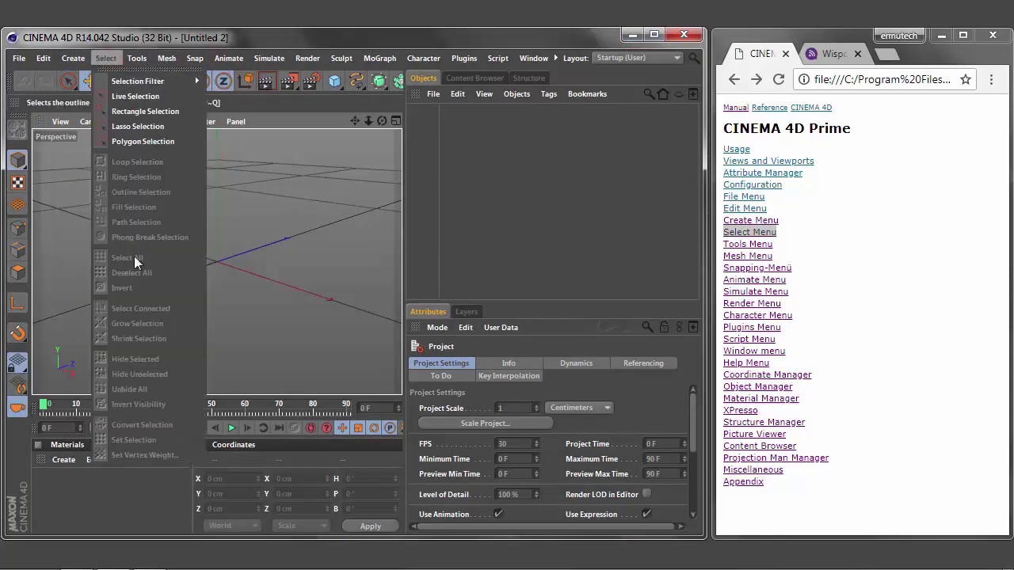
{"action": "mouse_move", "coordinate": [143, 81]}
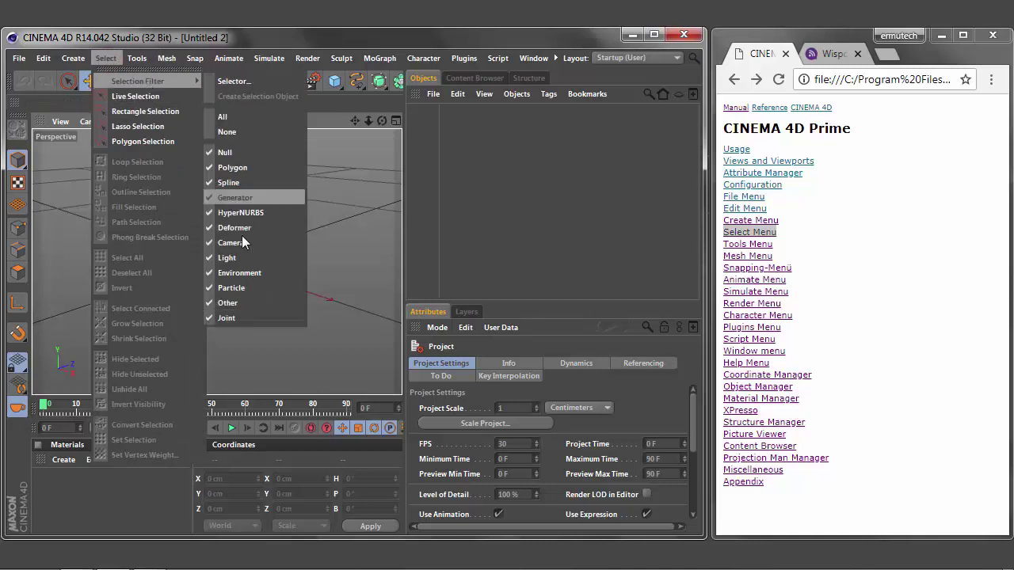
{"action": "left_click", "coordinate": [346, 105]}
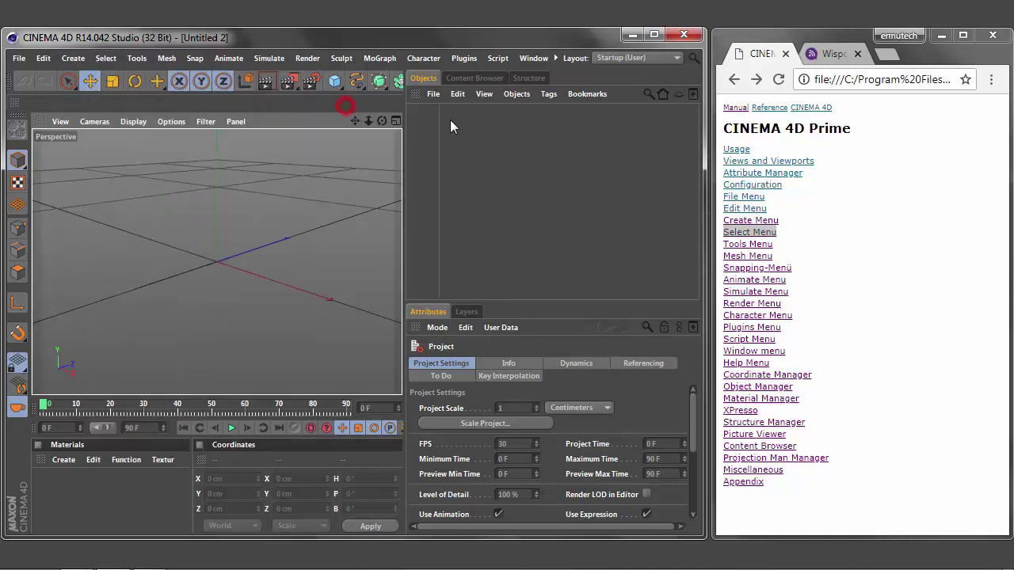
{"action": "left_click", "coordinate": [741, 232]}
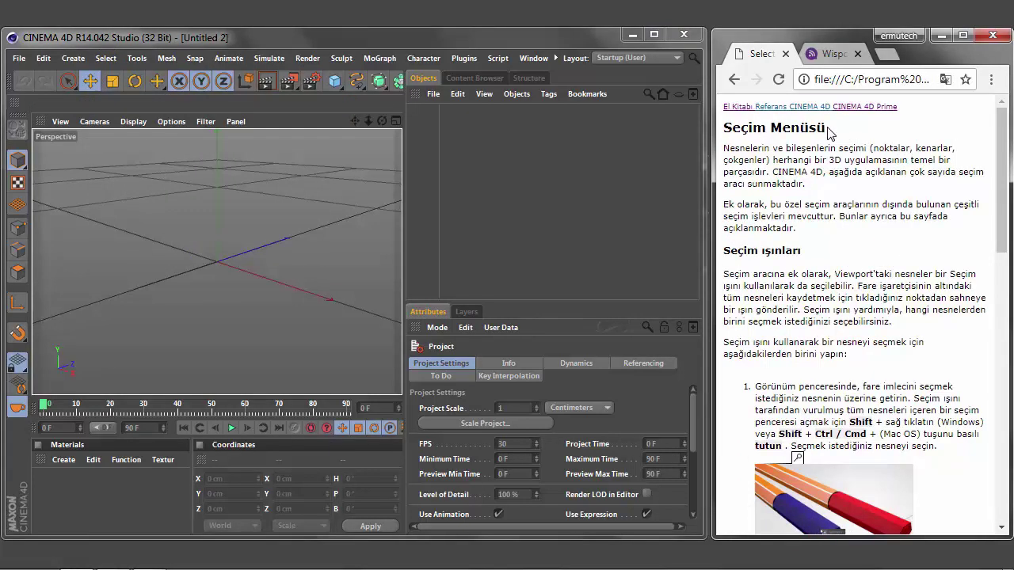
Toggle the Select Menu page between English and Turkish, leaving it translated into Turkish
{"action": "left_click_drag", "start_coordinate": [830, 134], "coordinate": [725, 128]}
{"action": "left_click", "coordinate": [946, 79]}
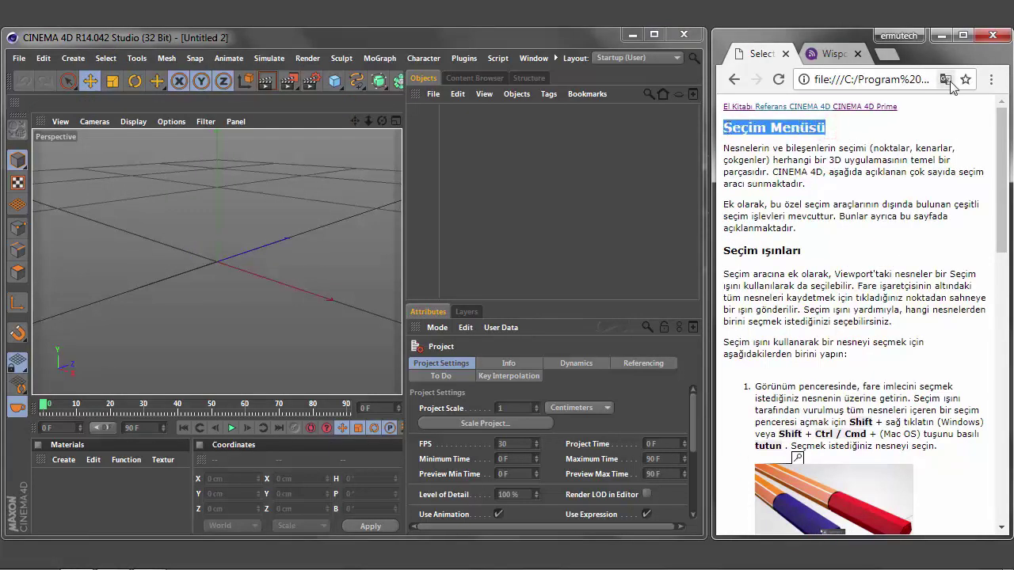
{"action": "left_click", "coordinate": [870, 151]}
{"action": "triple_click", "coordinate": [818, 130]}
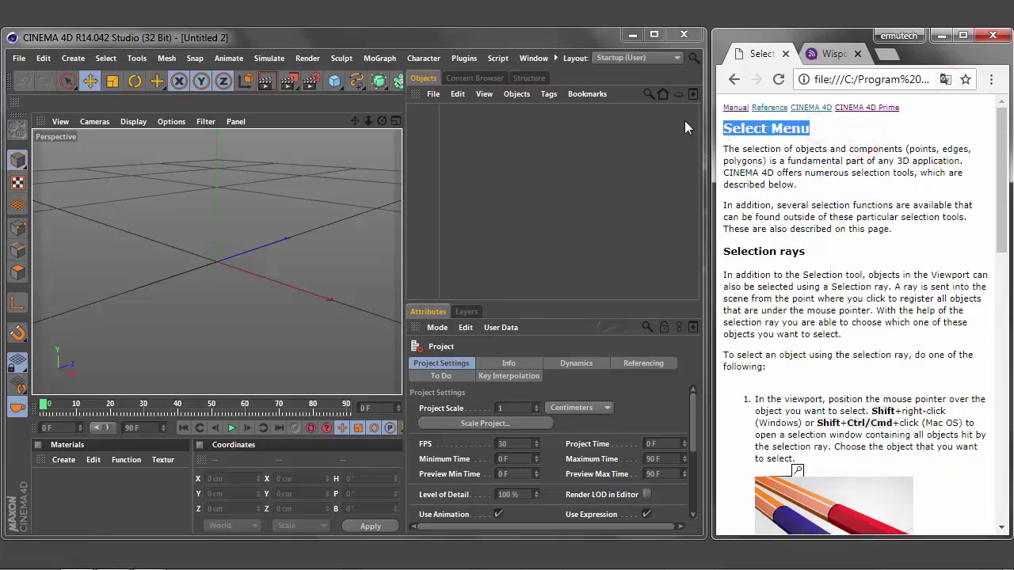
{"action": "left_click", "coordinate": [946, 80]}
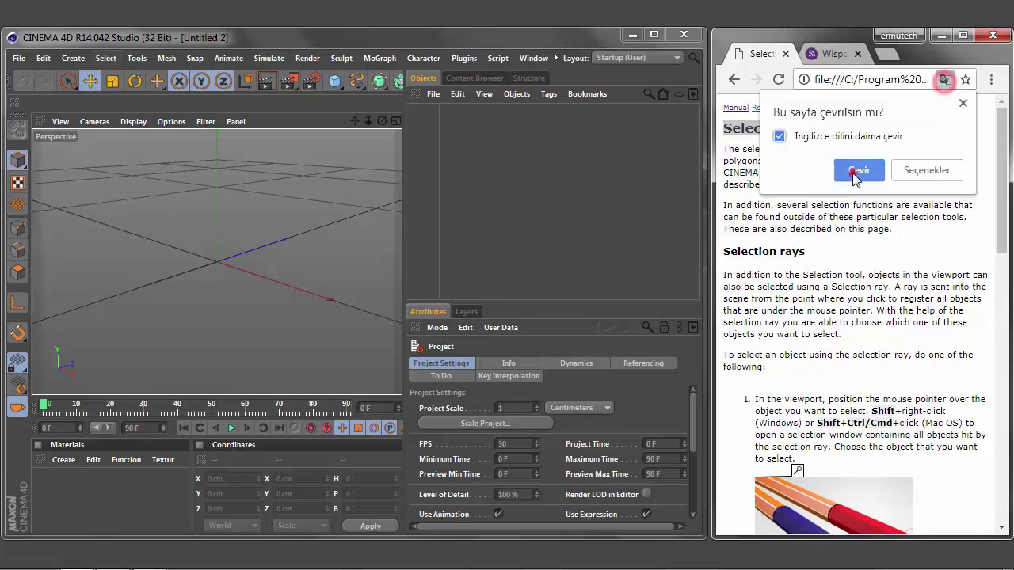
{"action": "left_click", "coordinate": [856, 170]}
{"action": "left_click", "coordinate": [854, 192]}
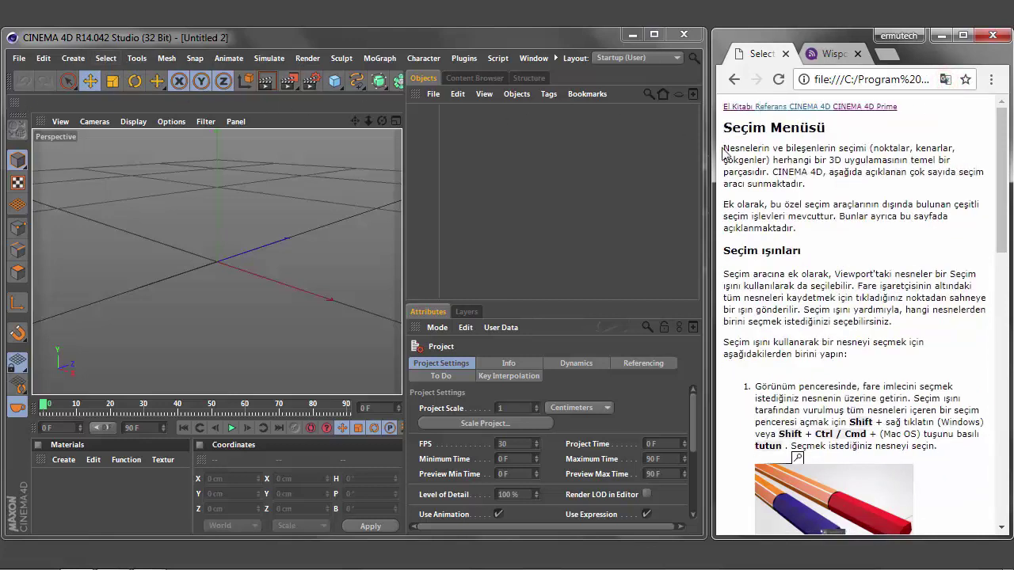
Highlight the opening paragraphs while reading down to the Seçim ışınları heading
{"action": "mouse_move", "coordinate": [724, 148]}
{"action": "left_mouse_down"}
{"action": "mouse_move", "coordinate": [957, 152]}
{"action": "mouse_move", "coordinate": [775, 159]}
{"action": "mouse_move", "coordinate": [770, 172]}
{"action": "left_mouse_up"}
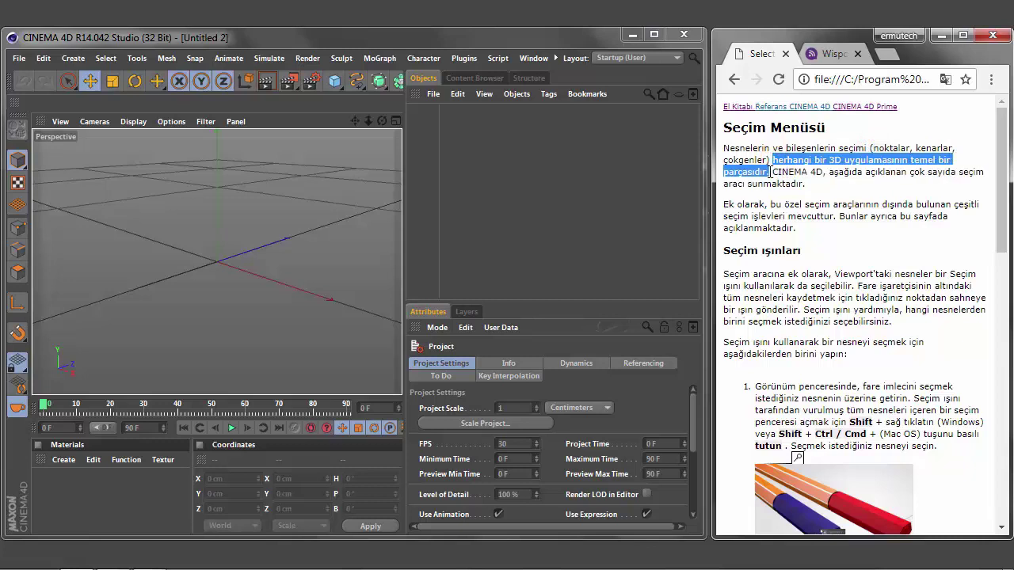
{"action": "left_click_drag", "start_coordinate": [828, 172], "coordinate": [985, 189]}
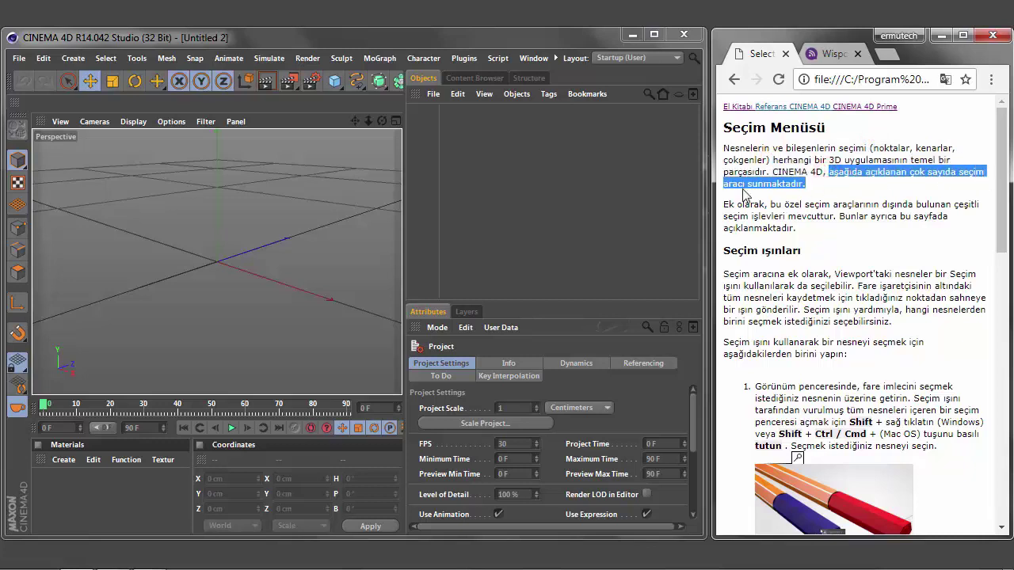
{"action": "mouse_move", "coordinate": [770, 204]}
{"action": "left_mouse_down"}
{"action": "mouse_move", "coordinate": [972, 210]}
{"action": "mouse_move", "coordinate": [902, 230]}
{"action": "left_mouse_up"}
{"action": "left_click", "coordinate": [684, 222]}
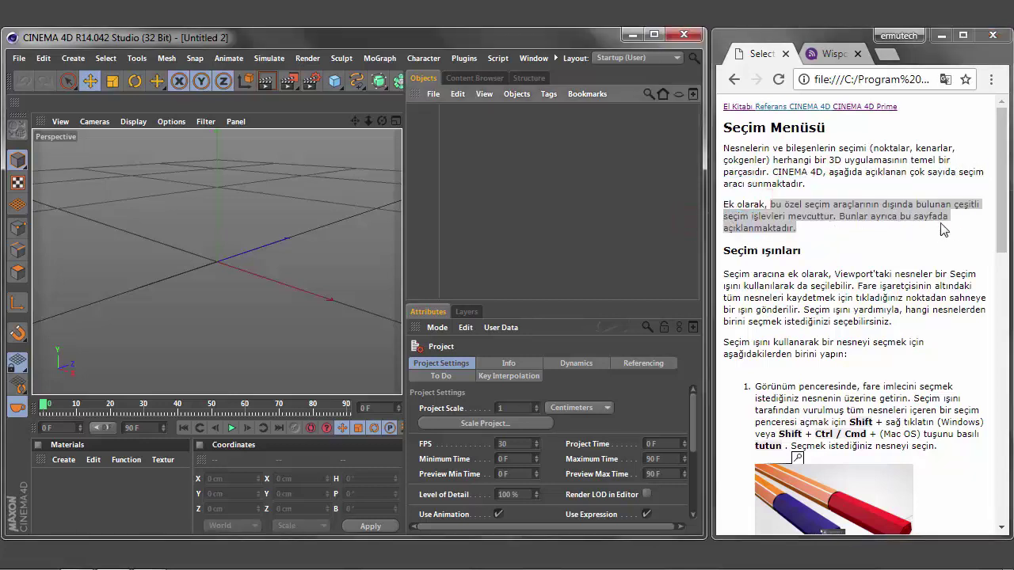
{"action": "left_click_drag", "start_coordinate": [802, 252], "coordinate": [725, 253]}
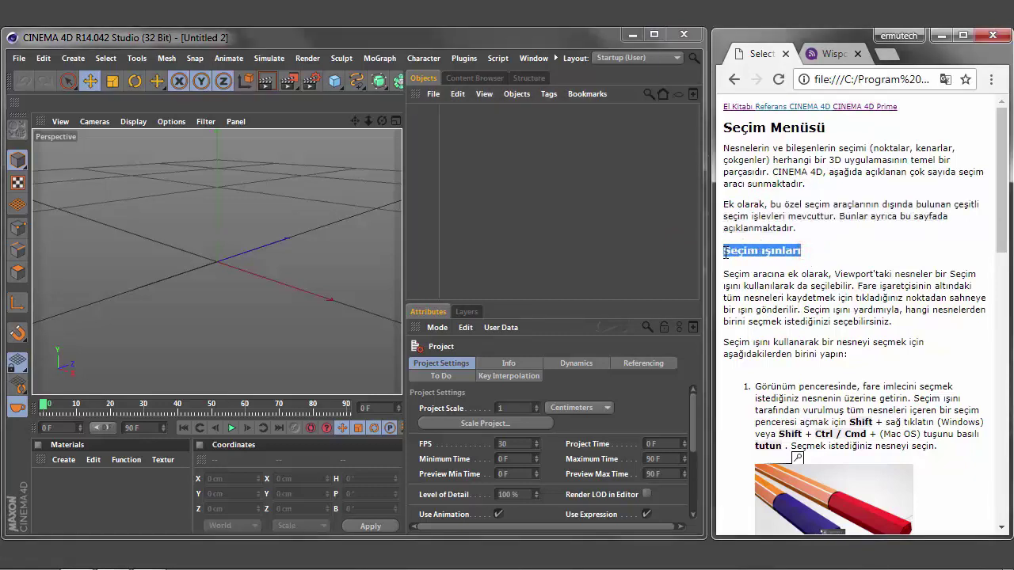
{"action": "left_click", "coordinate": [827, 258]}
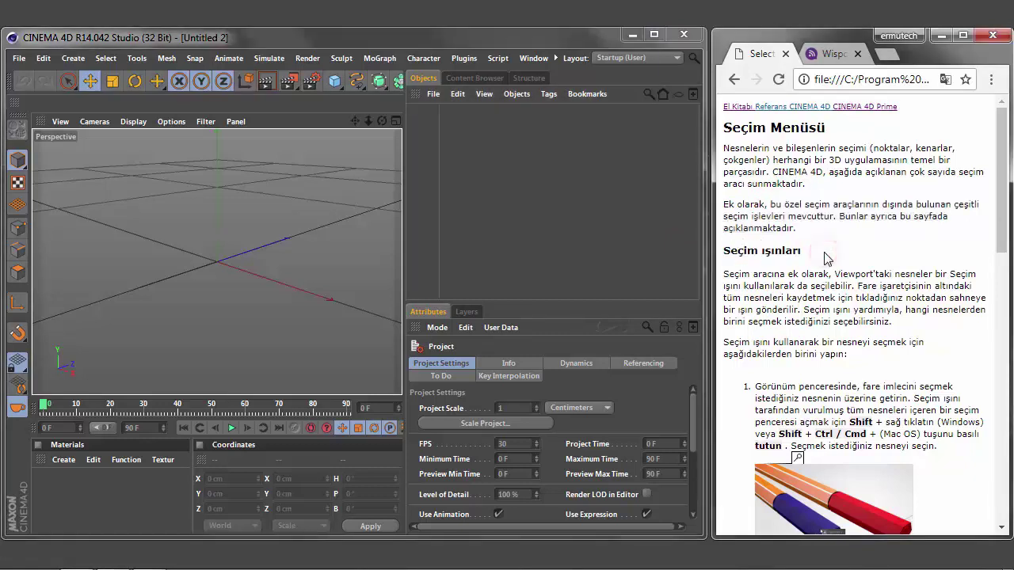
Highlight the Seçim ışınları paragraph explaining how a selection ray is cast
{"action": "left_click_drag", "start_coordinate": [1002, 236], "coordinate": [1005, 281]}
{"action": "mouse_move", "coordinate": [724, 162]}
{"action": "left_mouse_down"}
{"action": "mouse_move", "coordinate": [829, 163]}
{"action": "mouse_move", "coordinate": [856, 176]}
{"action": "left_mouse_up"}
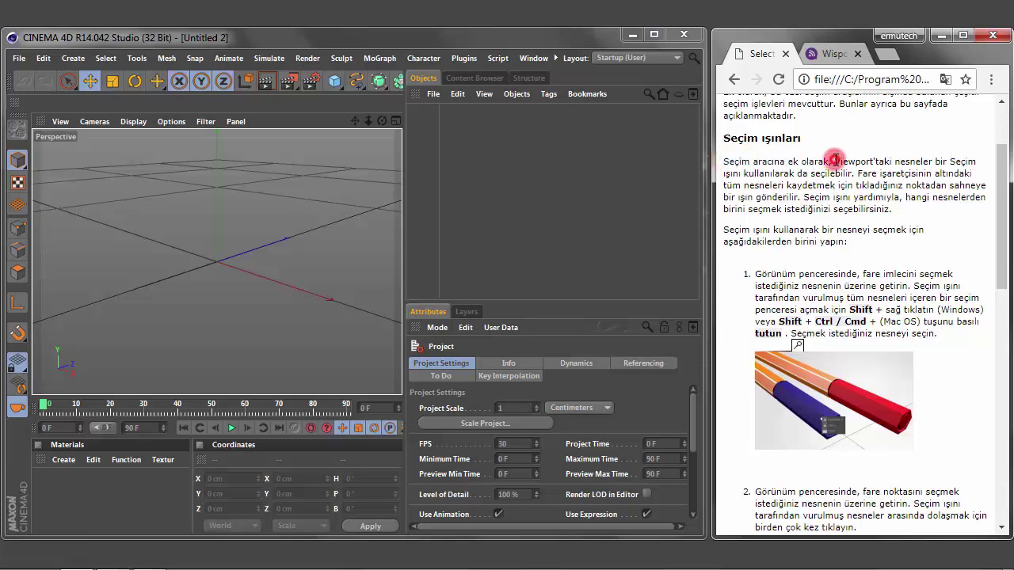
{"action": "left_click", "coordinate": [692, 187]}
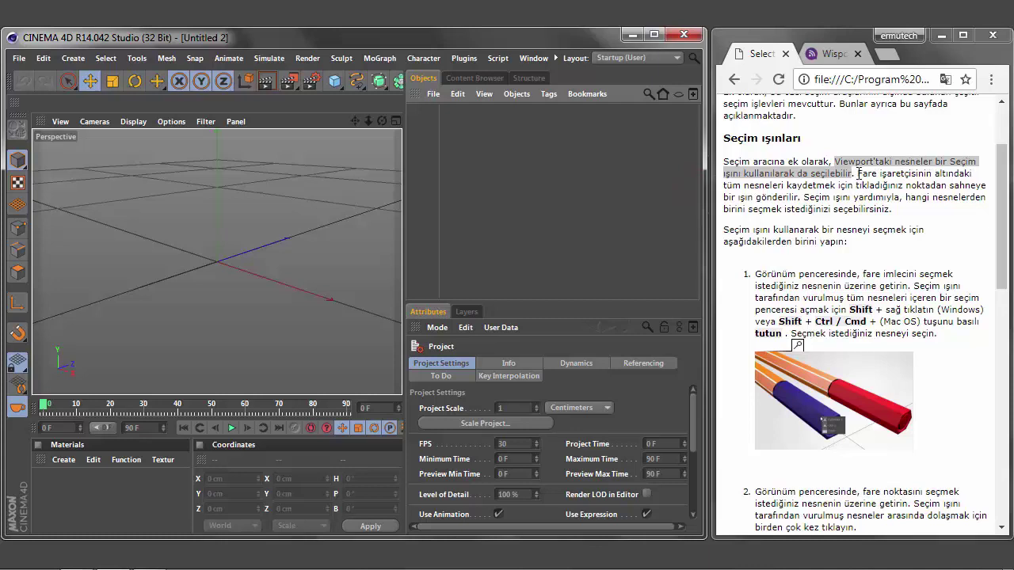
{"action": "left_click_drag", "start_coordinate": [859, 173], "coordinate": [802, 198]}
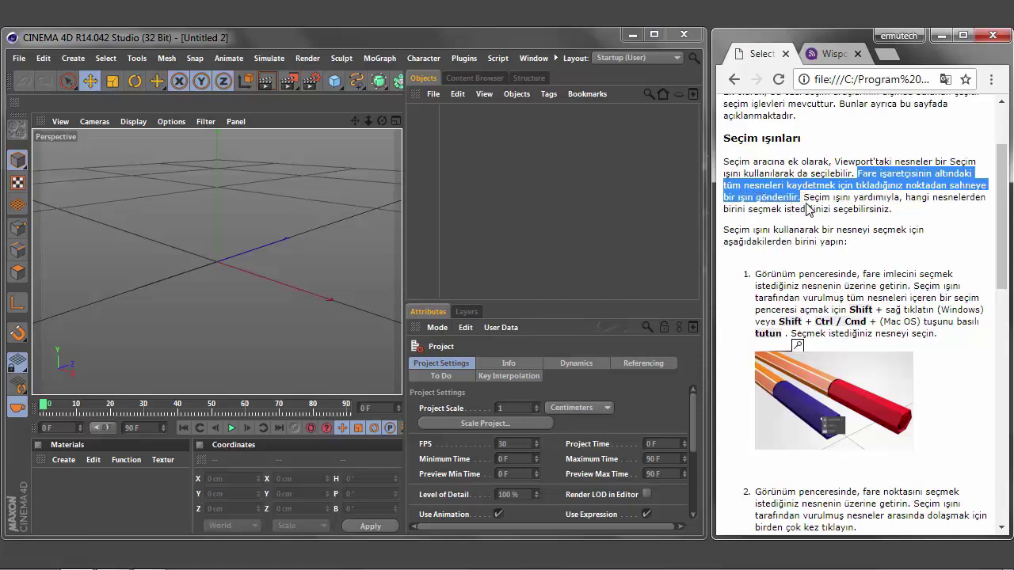
{"action": "left_click_drag", "start_coordinate": [804, 197], "coordinate": [986, 213]}
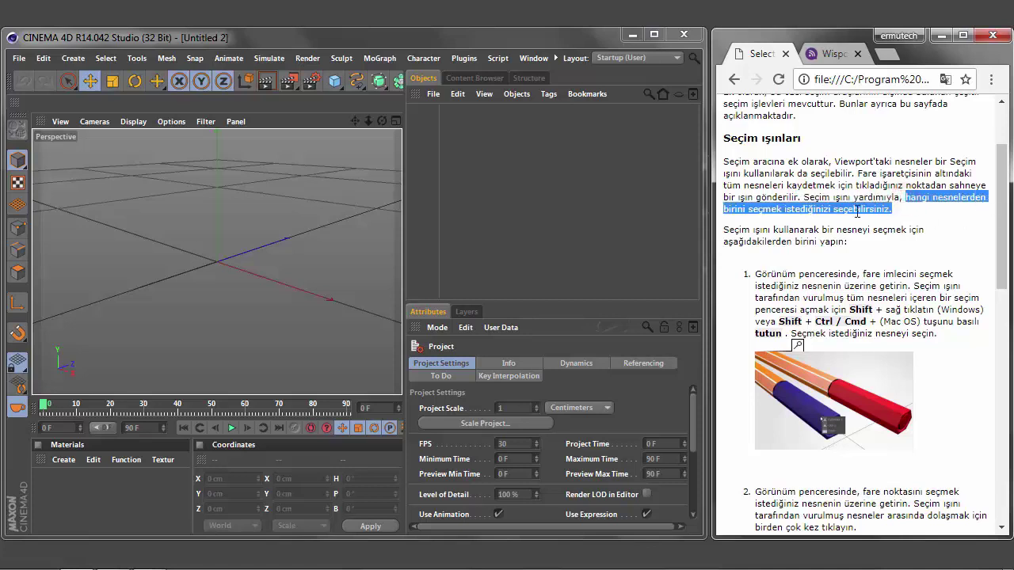
Add a Cube, then pick Sphere from the primitive palette and place it beside the cube
{"action": "left_click", "coordinate": [335, 83]}
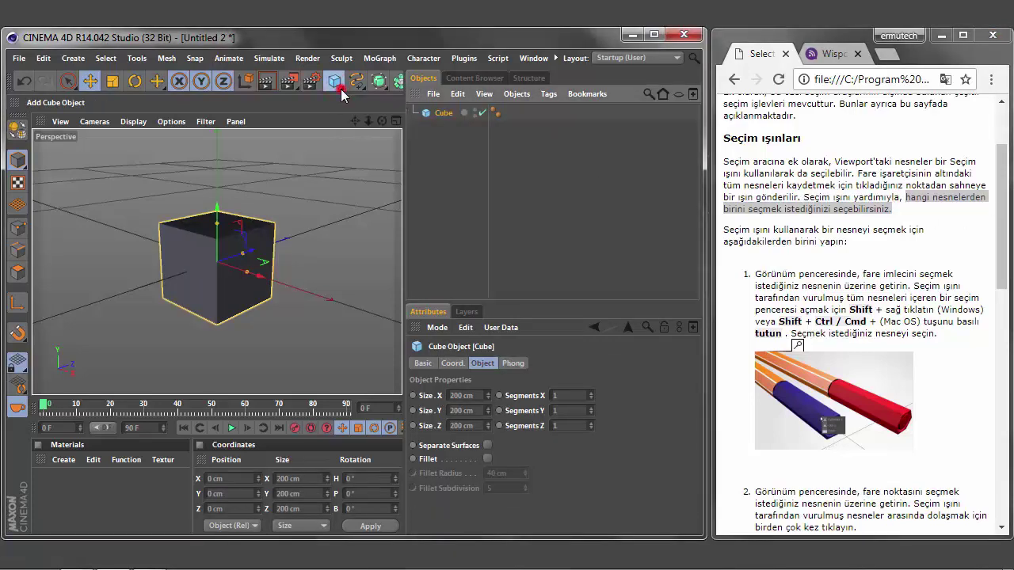
{"action": "left_click_drag", "start_coordinate": [335, 83], "coordinate": [624, 136]}
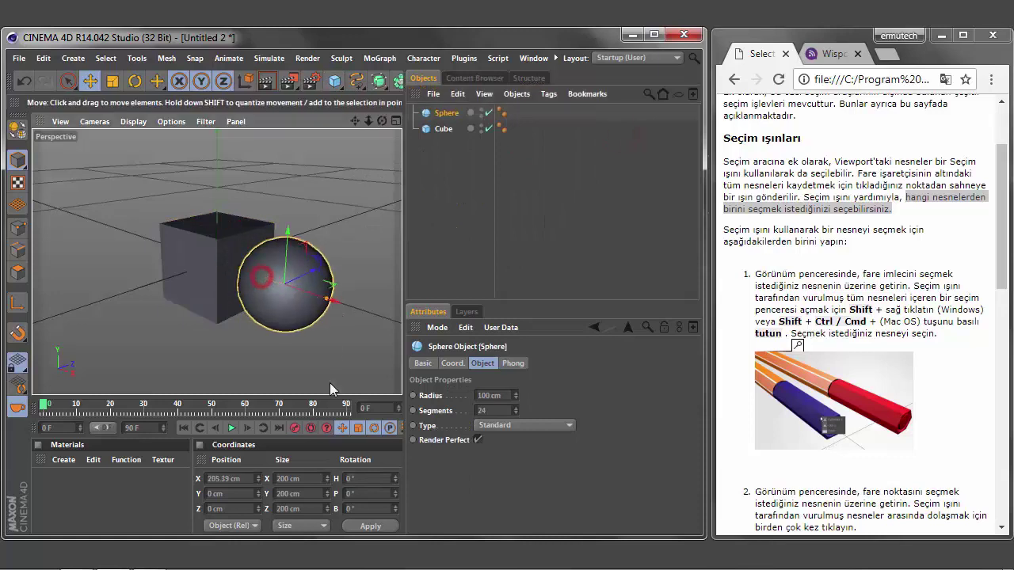
{"action": "left_click", "coordinate": [511, 241]}
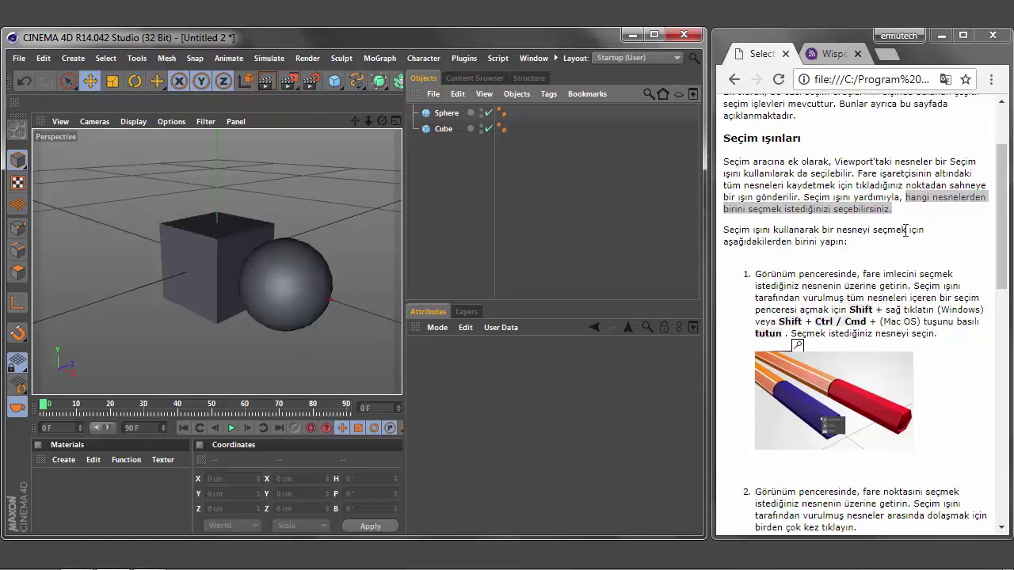
Highlight the step 1 text including 'Shift + sağ tıklatın (Windows)', then select the cube
{"action": "mouse_move", "coordinate": [725, 230]}
{"action": "left_mouse_down"}
{"action": "mouse_move", "coordinate": [836, 231]}
{"action": "mouse_move", "coordinate": [929, 249]}
{"action": "left_mouse_up"}
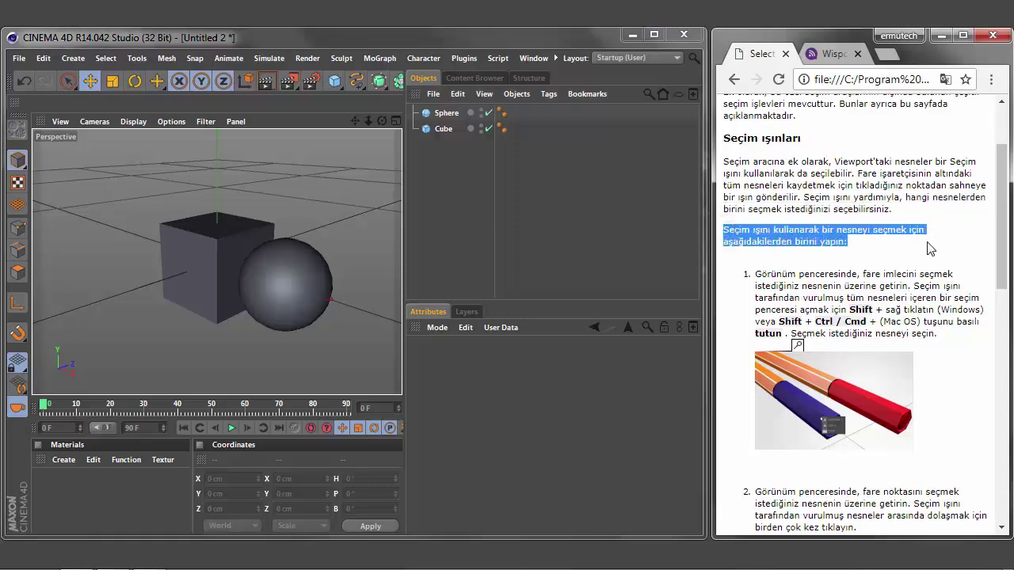
{"action": "left_click_drag", "start_coordinate": [1002, 251], "coordinate": [1003, 290]}
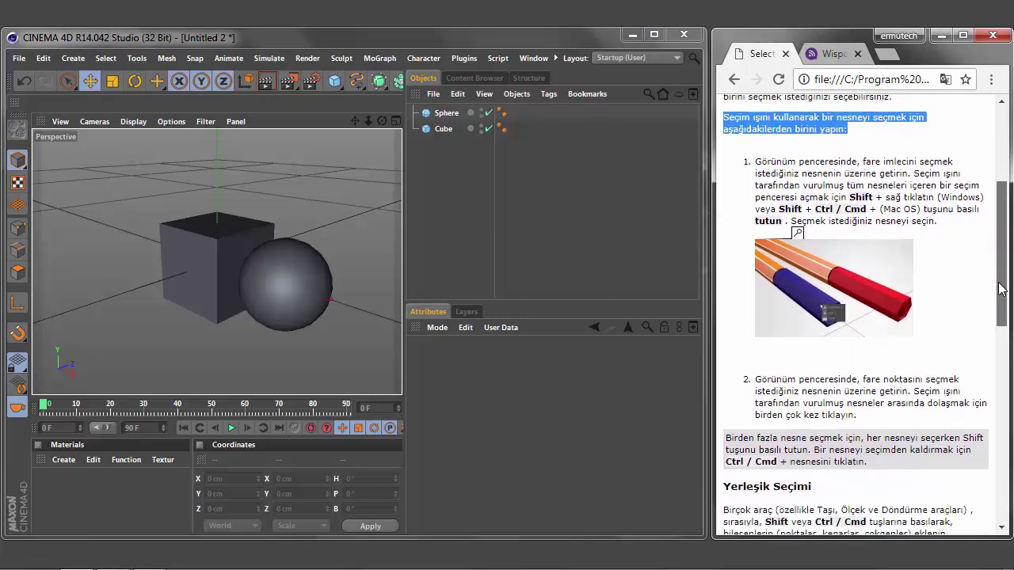
{"action": "left_click", "coordinate": [757, 159]}
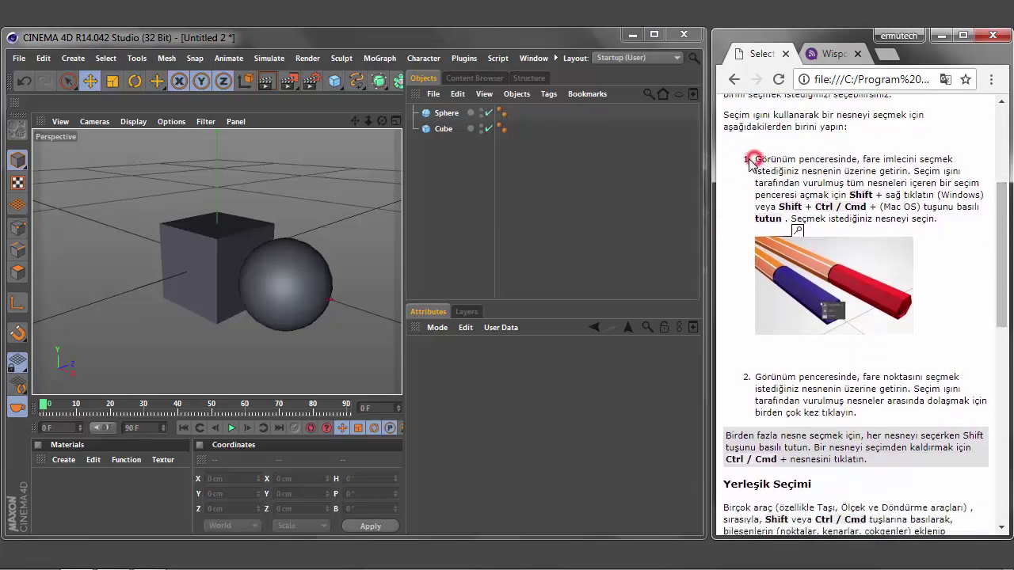
{"action": "mouse_move", "coordinate": [757, 162]}
{"action": "left_mouse_down"}
{"action": "mouse_move", "coordinate": [954, 163]}
{"action": "mouse_move", "coordinate": [987, 200]}
{"action": "mouse_move", "coordinate": [988, 224]}
{"action": "left_mouse_up"}
{"action": "left_click", "coordinate": [688, 183]}
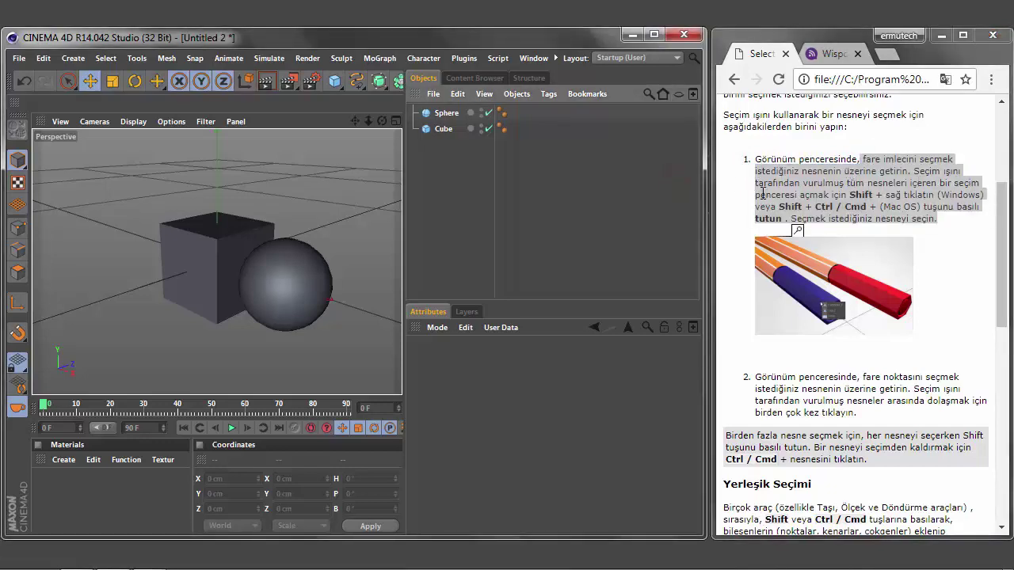
{"action": "left_click_drag", "start_coordinate": [848, 195], "coordinate": [983, 196]}
{"action": "left_click", "coordinate": [648, 192]}
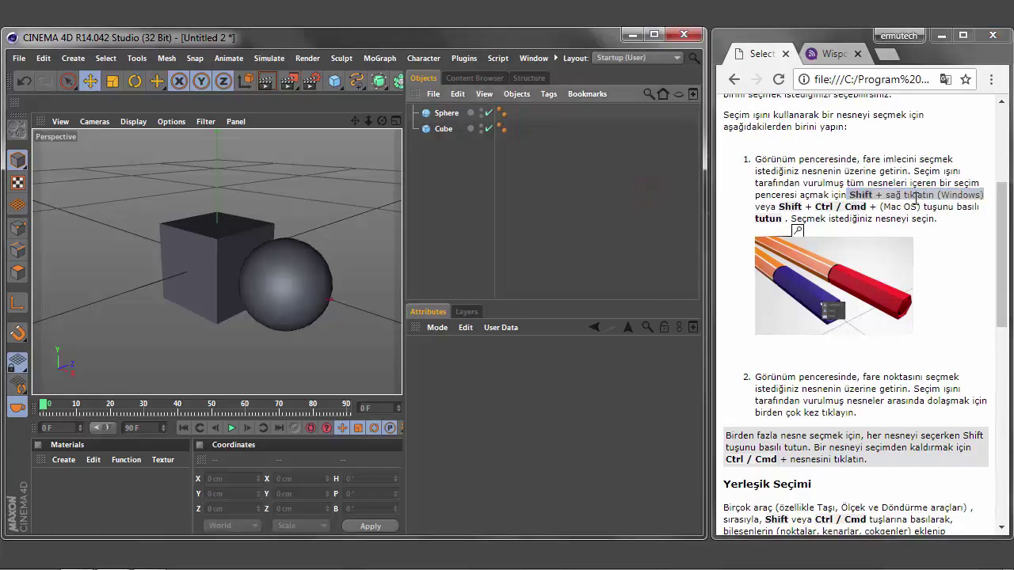
{"action": "left_click", "coordinate": [211, 258]}
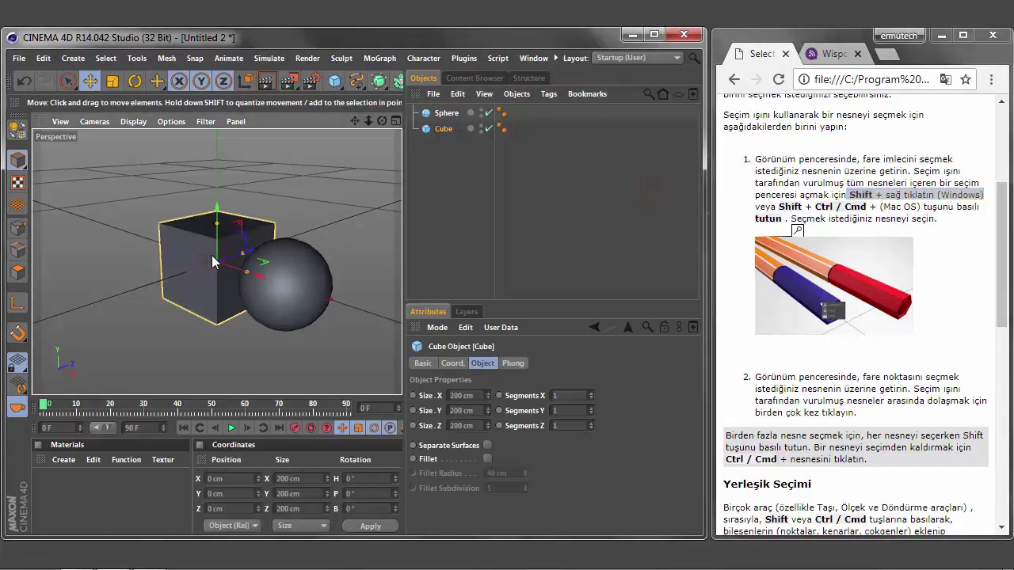
Reselect the cube and use the Shift+right-click pick list to swap between Sphere and Cube
{"action": "left_click", "coordinate": [227, 335]}
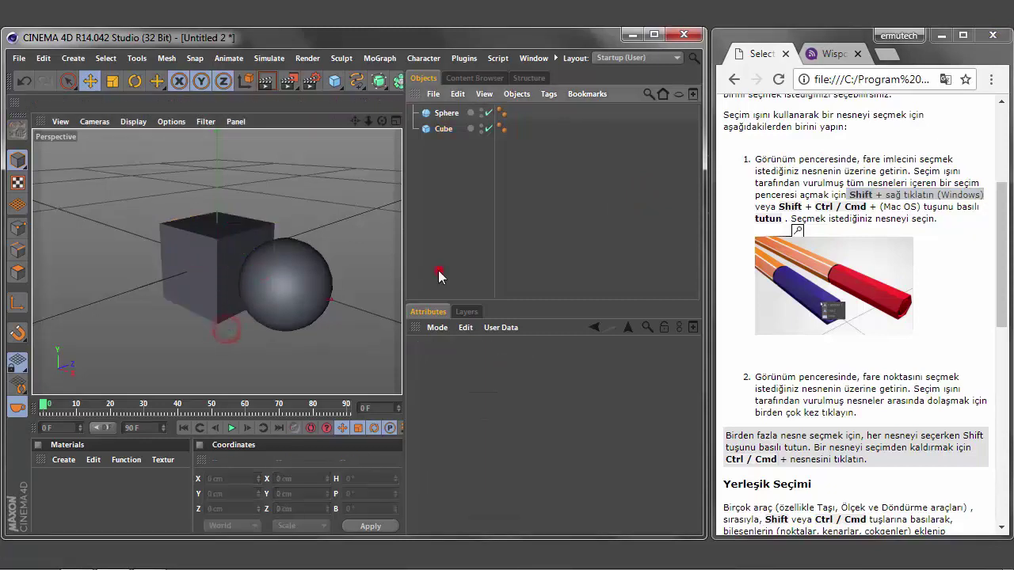
{"action": "left_click", "coordinate": [205, 276]}
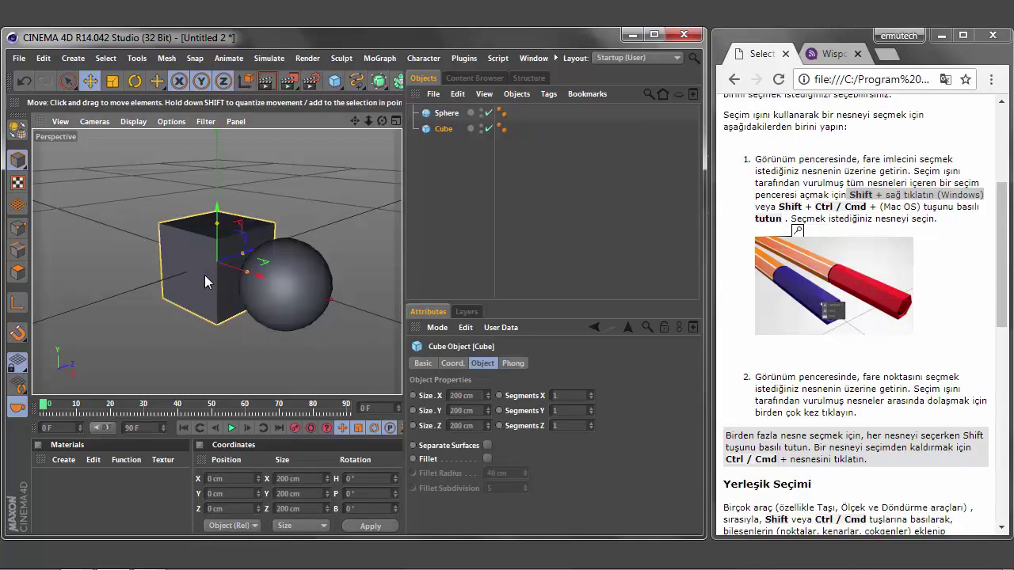
{"action": "right_click", "coordinate": [204, 274]}
{"action": "left_click", "coordinate": [187, 272]}
{"action": "right_click", "coordinate": [188, 277], "text": "shift"}
{"action": "left_click", "coordinate": [281, 301]}
{"action": "right_click", "coordinate": [305, 308], "text": "shift"}
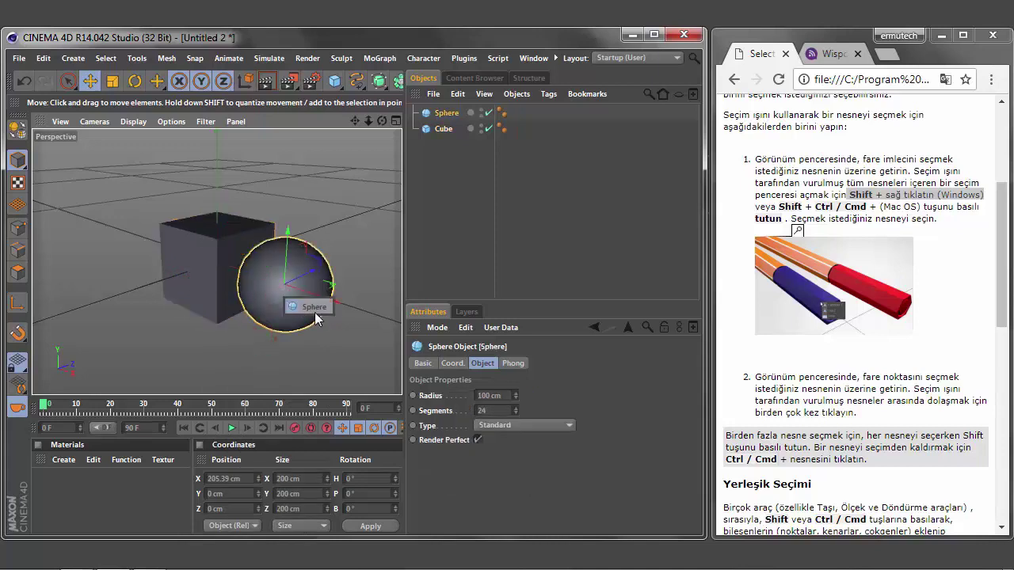
{"action": "left_click", "coordinate": [283, 350]}
{"action": "left_click", "coordinate": [205, 289]}
Keep switching objects through the pick list, finishing with the Sphere selected
{"action": "right_click", "coordinate": [208, 293], "text": "shift"}
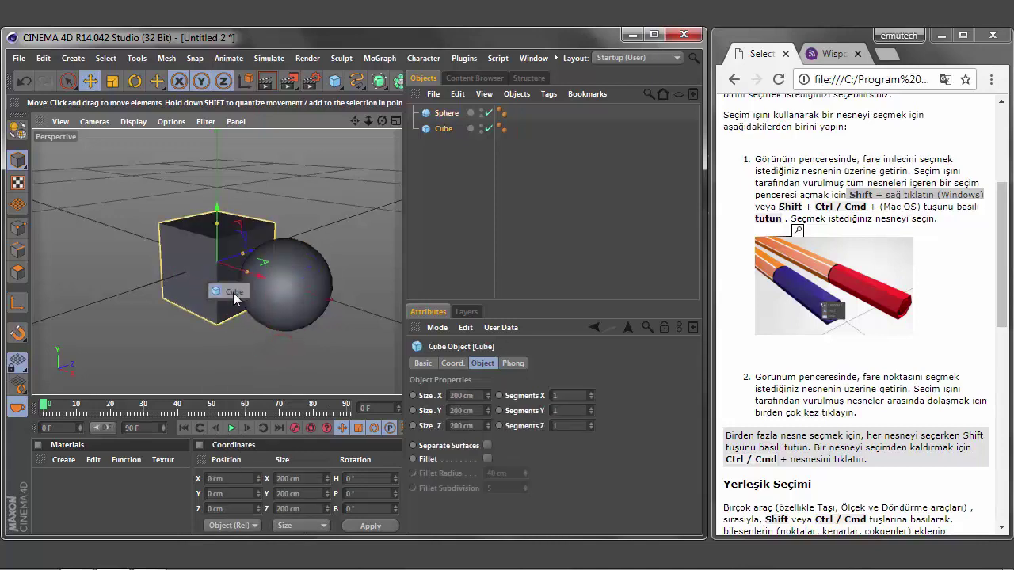
{"action": "left_click", "coordinate": [245, 333]}
{"action": "right_click", "coordinate": [282, 298], "text": "shift"}
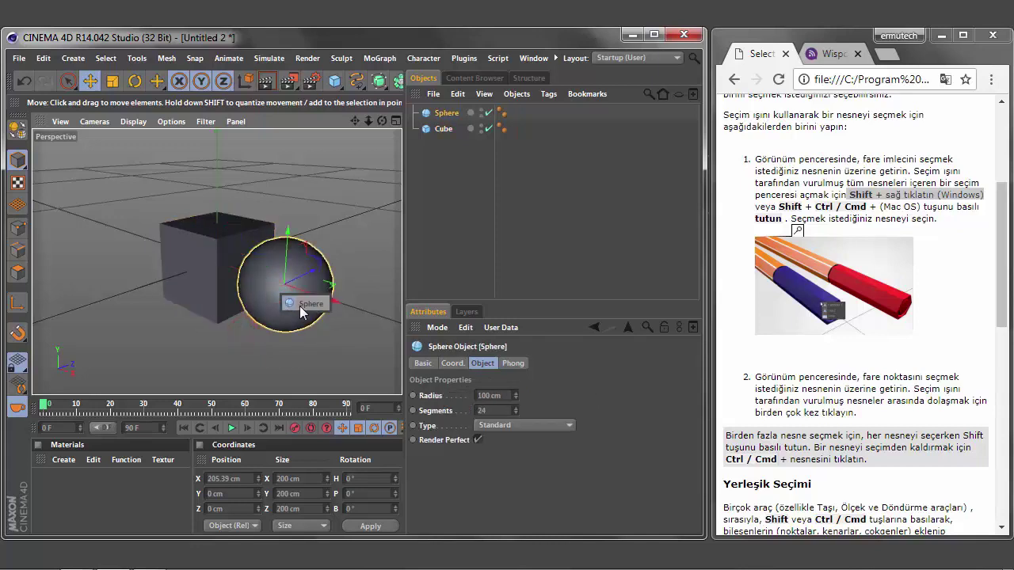
{"action": "left_click", "coordinate": [301, 305]}
{"action": "right_click", "coordinate": [211, 288], "text": "shift"}
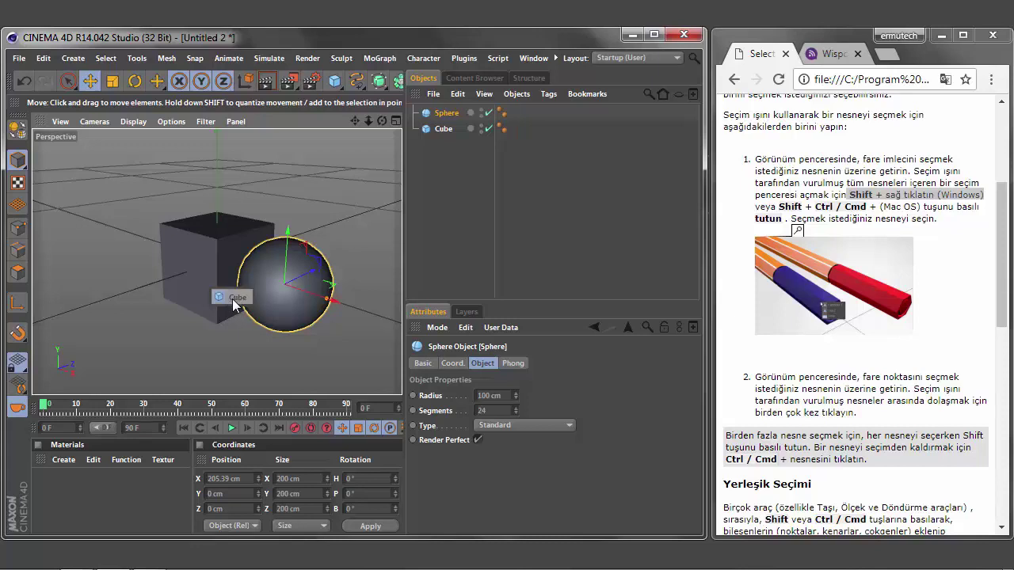
{"action": "left_click", "coordinate": [231, 298]}
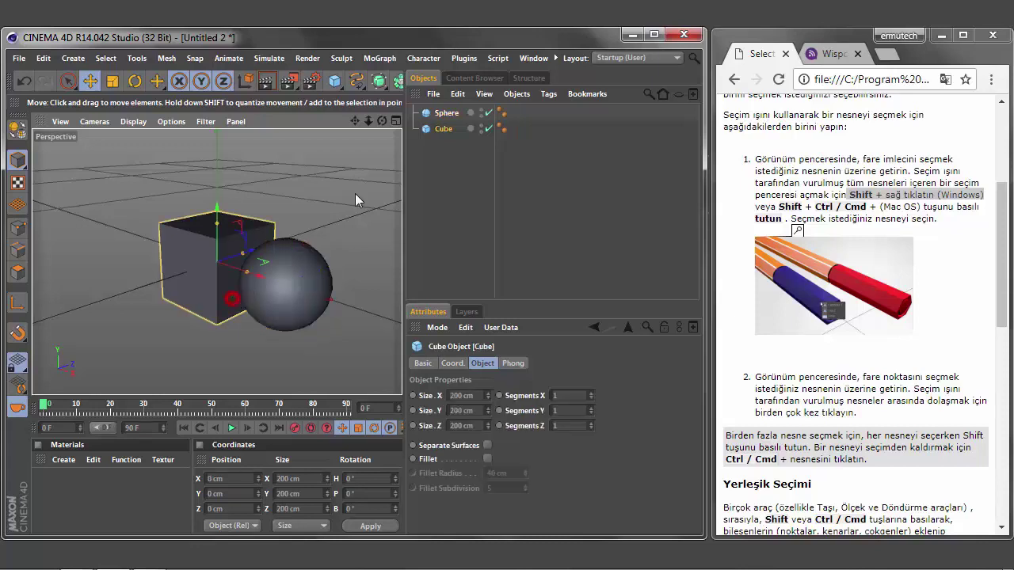
{"action": "right_click", "coordinate": [289, 302]}
{"action": "right_click", "coordinate": [290, 301], "text": "shift"}
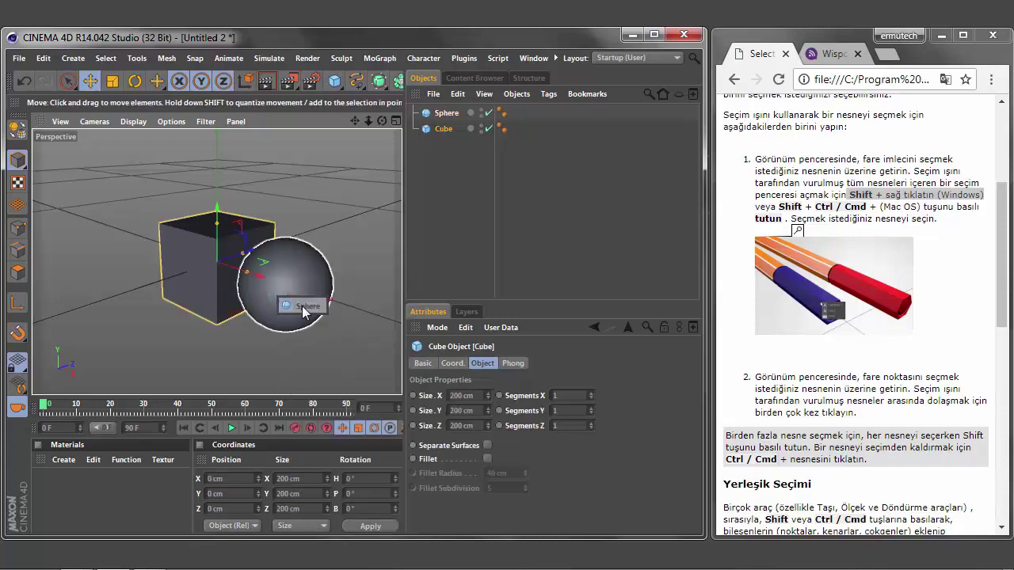
{"action": "left_click", "coordinate": [309, 307]}
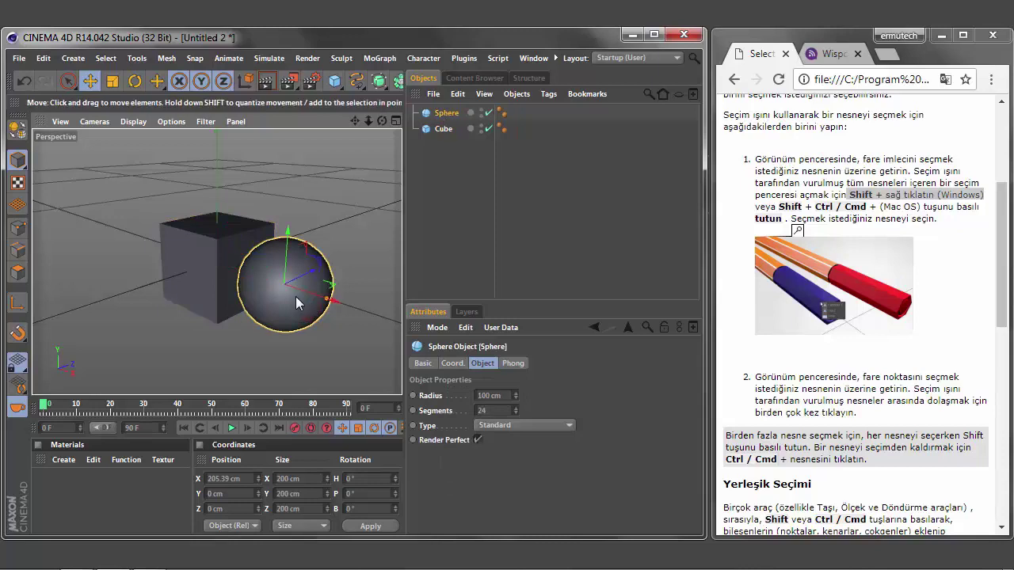
Enlarge the tutorial's example image, then shrink it back to a thumbnail
{"action": "left_click_drag", "start_coordinate": [1003, 244], "coordinate": [1004, 265]}
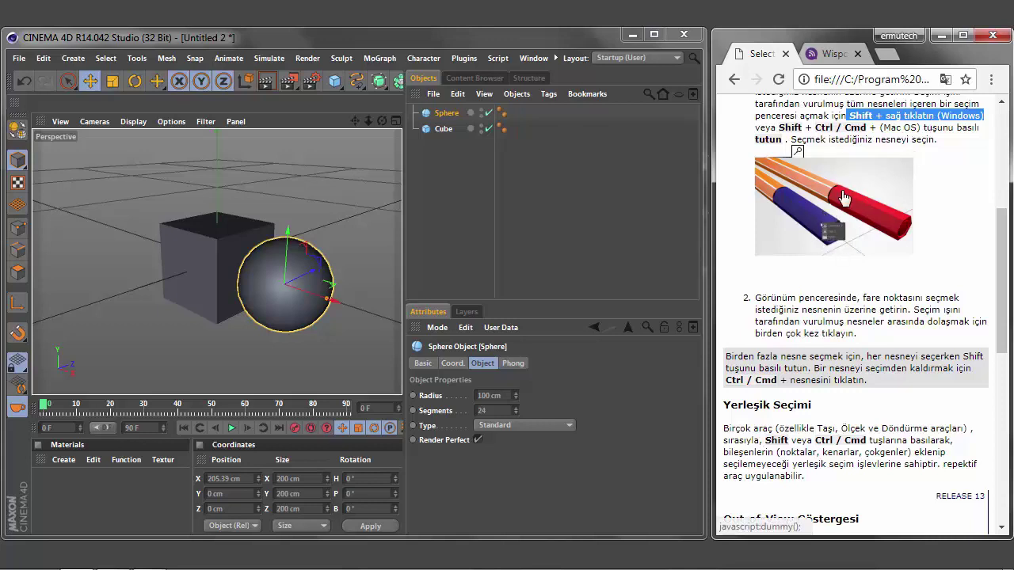
{"action": "left_click", "coordinate": [826, 221]}
{"action": "left_click_drag", "start_coordinate": [834, 528], "coordinate": [899, 539]}
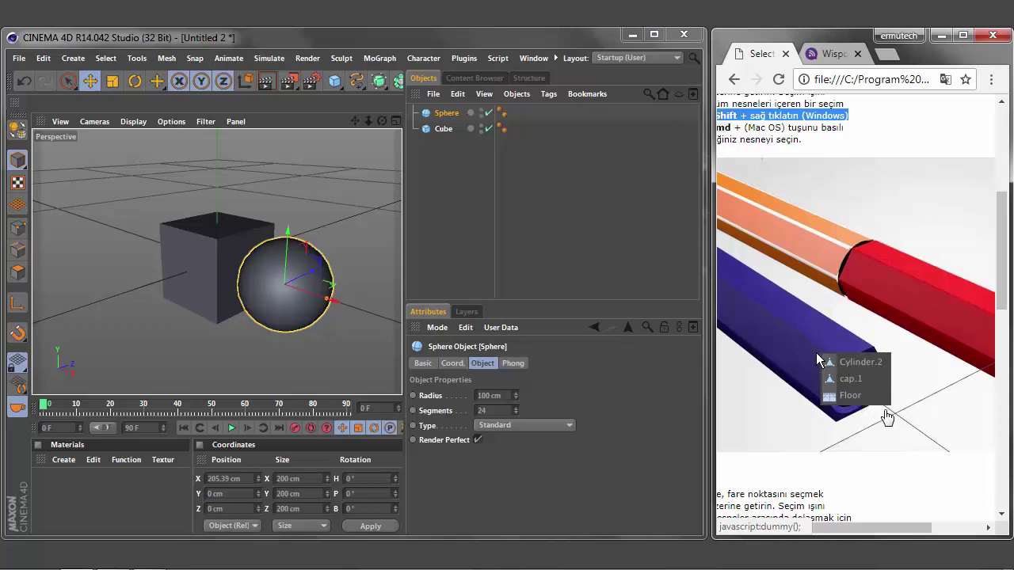
{"action": "left_click", "coordinate": [887, 417]}
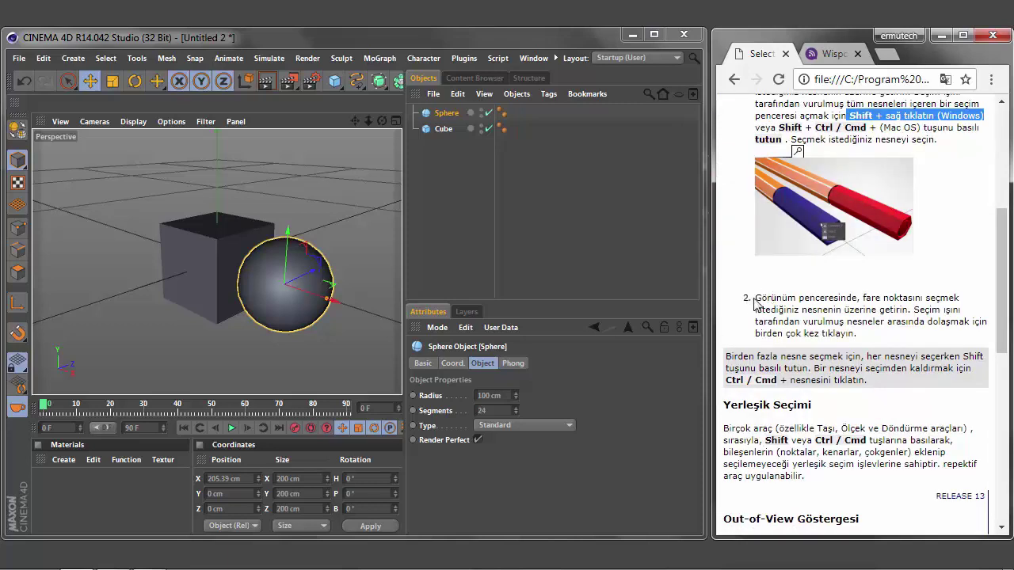
Highlight step 2 on repeated clicking, then click the sphere several times to cycle to the cube
{"action": "mouse_move", "coordinate": [756, 297]}
{"action": "left_mouse_down"}
{"action": "mouse_move", "coordinate": [862, 298]}
{"action": "mouse_move", "coordinate": [986, 337]}
{"action": "left_mouse_up"}
{"action": "left_click", "coordinate": [644, 273]}
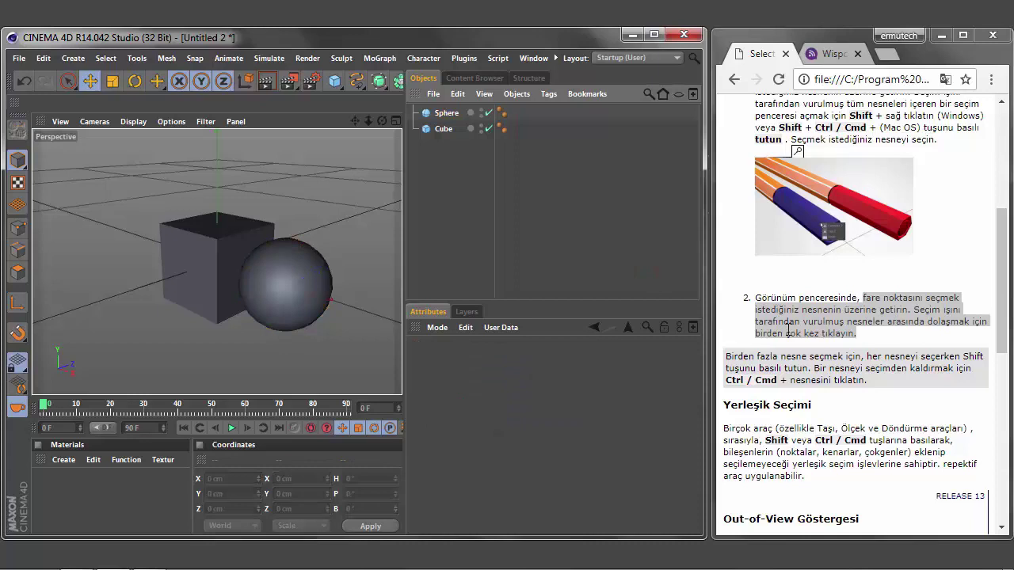
{"action": "left_click", "coordinate": [284, 285]}
{"action": "left_click", "coordinate": [262, 276]}
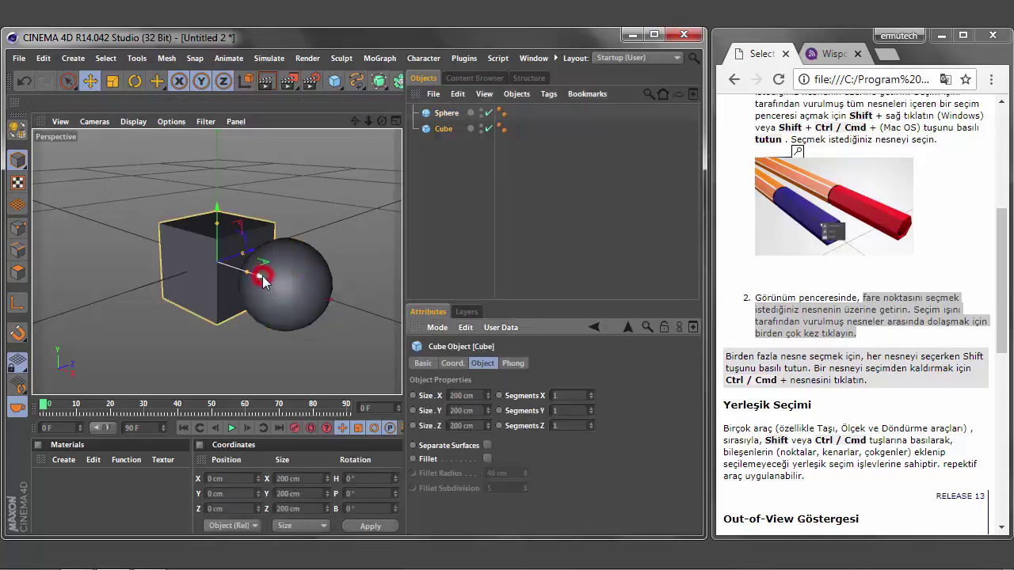
{"action": "left_click", "coordinate": [262, 276]}
{"action": "left_click", "coordinate": [271, 284]}
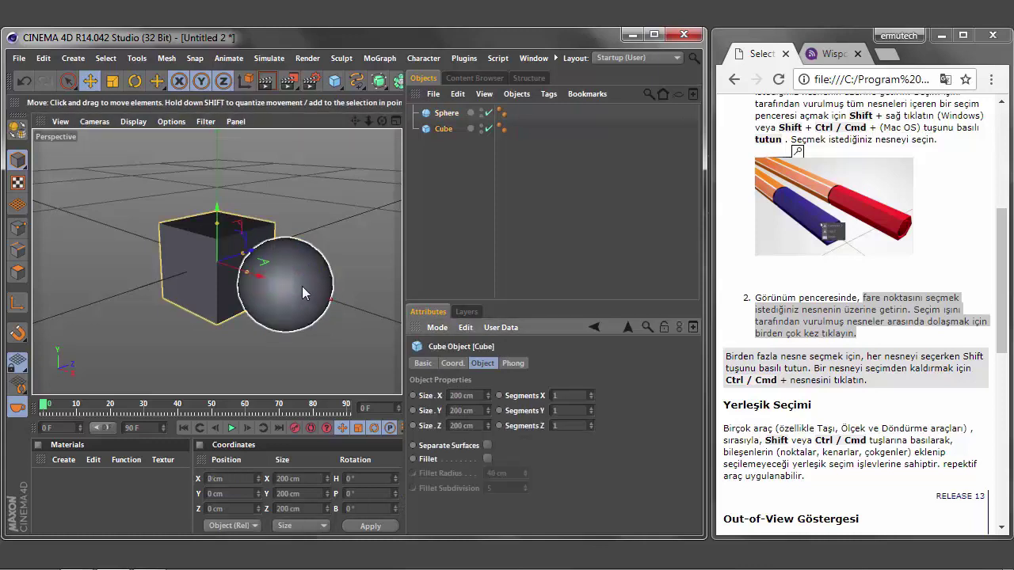
Click repeatedly where the sphere overlaps the cube, toggling between them and stopping on the Sphere
{"action": "left_click", "coordinate": [302, 286]}
{"action": "left_click", "coordinate": [262, 302]}
{"action": "left_click", "coordinate": [263, 305]}
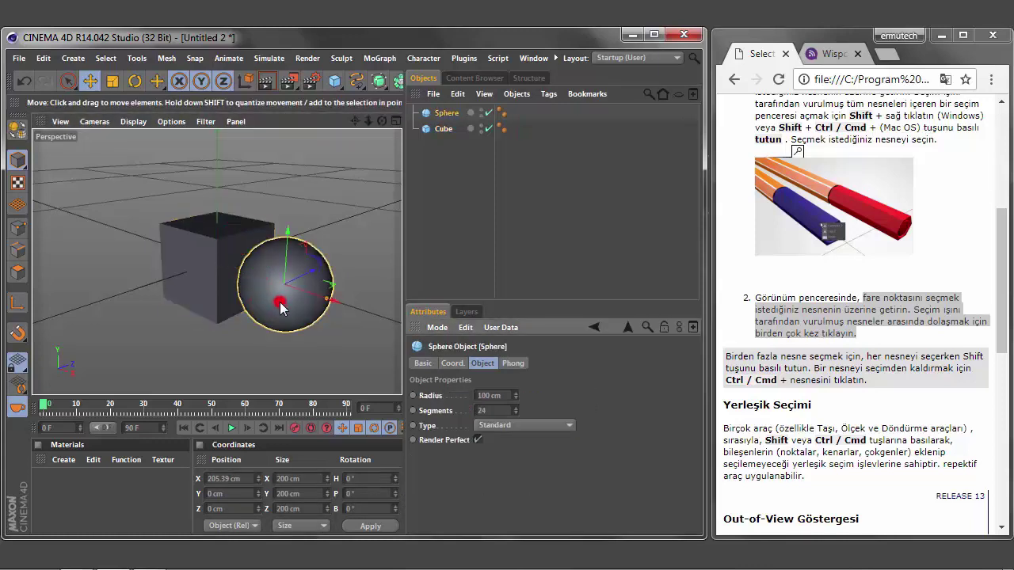
{"action": "left_click", "coordinate": [195, 271]}
{"action": "left_click", "coordinate": [300, 300]}
{"action": "left_click", "coordinate": [203, 284]}
{"action": "left_click", "coordinate": [297, 316]}
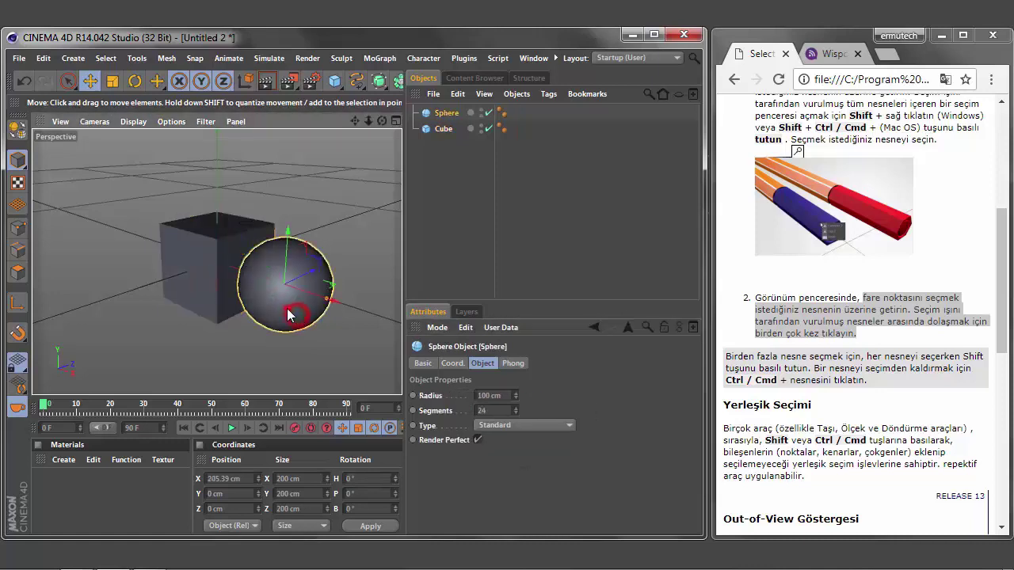
{"action": "left_click", "coordinate": [215, 270]}
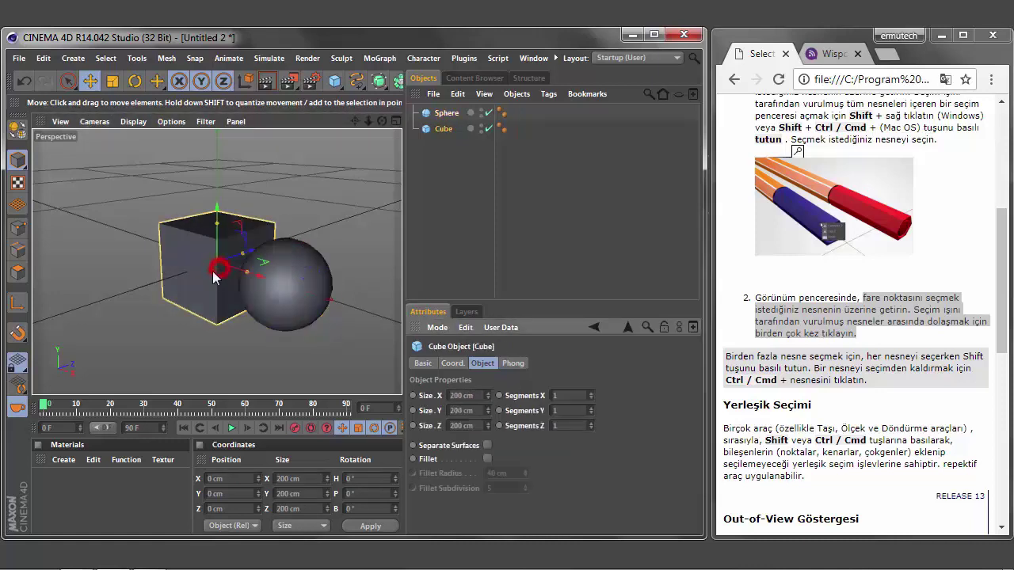
{"action": "left_click", "coordinate": [279, 287]}
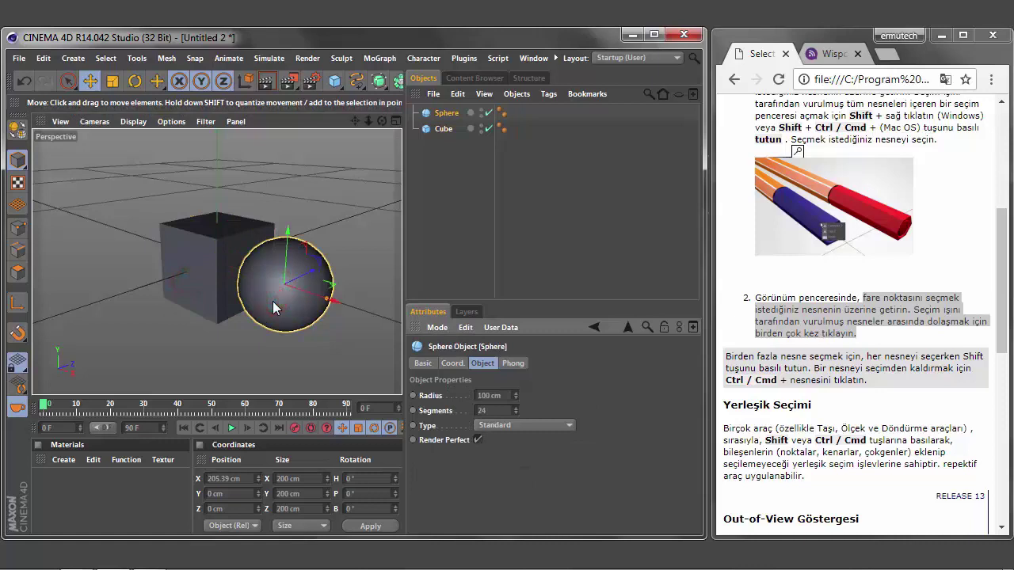
{"action": "left_click", "coordinate": [1003, 335]}
Scroll to Yerleşik Seçimi and highlight its tool names, component types and closing sentence
{"action": "scroll", "coordinate": [1004, 325], "scroll_direction": "down", "scroll_amount": 3}
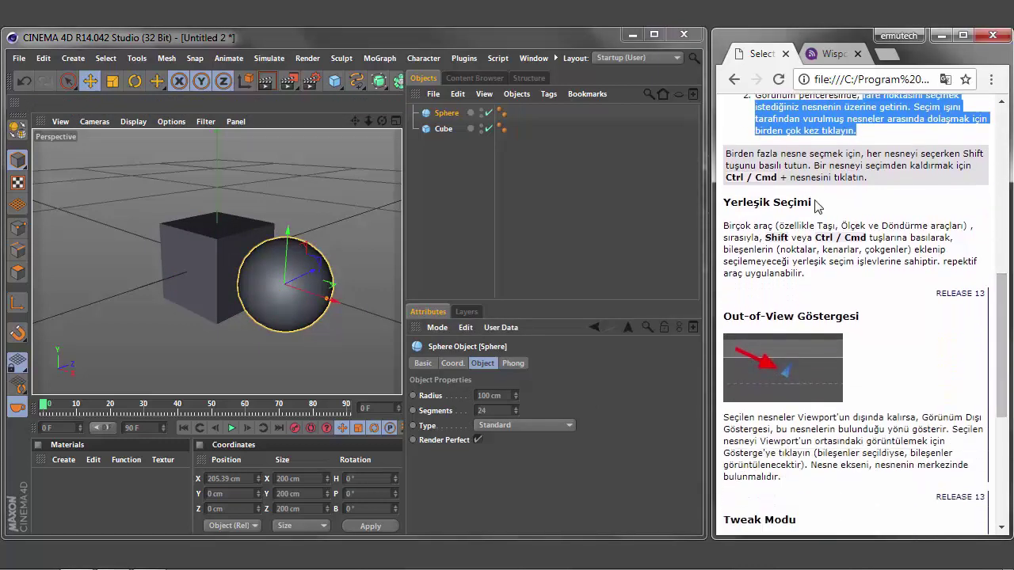
{"action": "triple_click", "coordinate": [818, 204]}
{"action": "left_click", "coordinate": [822, 200]}
{"action": "left_click_drag", "start_coordinate": [727, 202], "coordinate": [824, 215]}
{"action": "left_click_drag", "start_coordinate": [725, 225], "coordinate": [965, 229]}
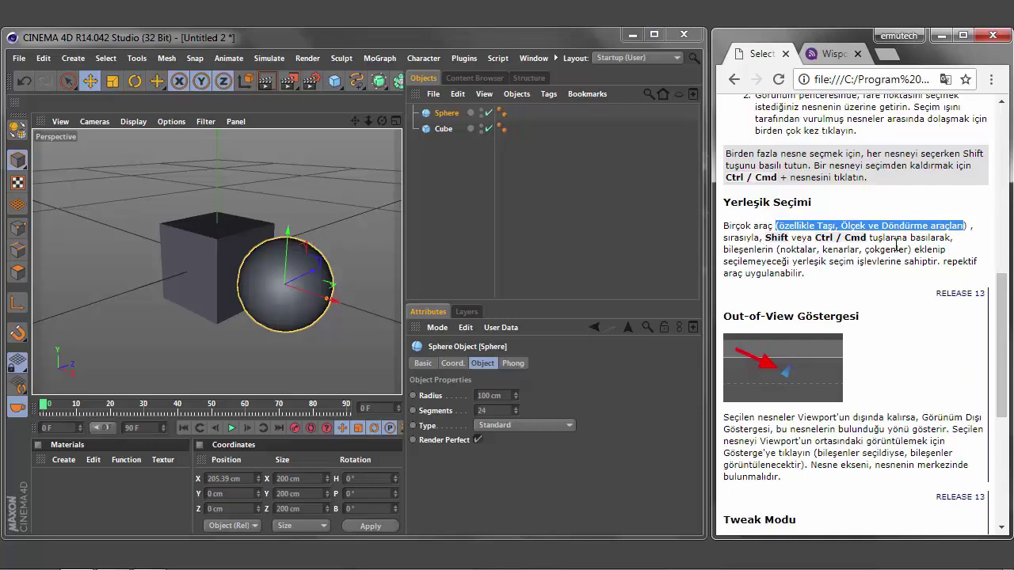
{"action": "left_click_drag", "start_coordinate": [777, 250], "coordinate": [945, 250]}
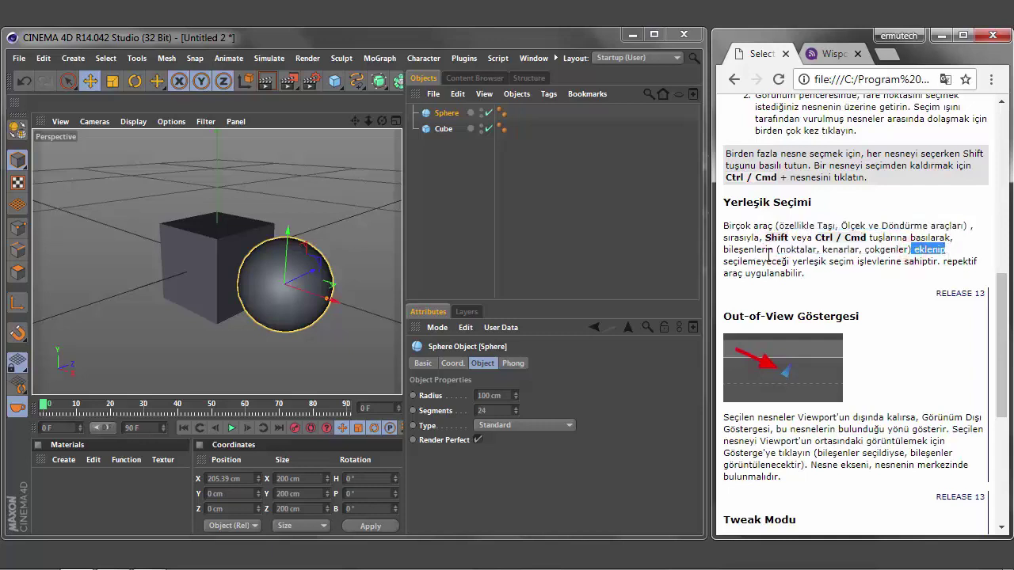
{"action": "left_click_drag", "start_coordinate": [727, 260], "coordinate": [976, 276]}
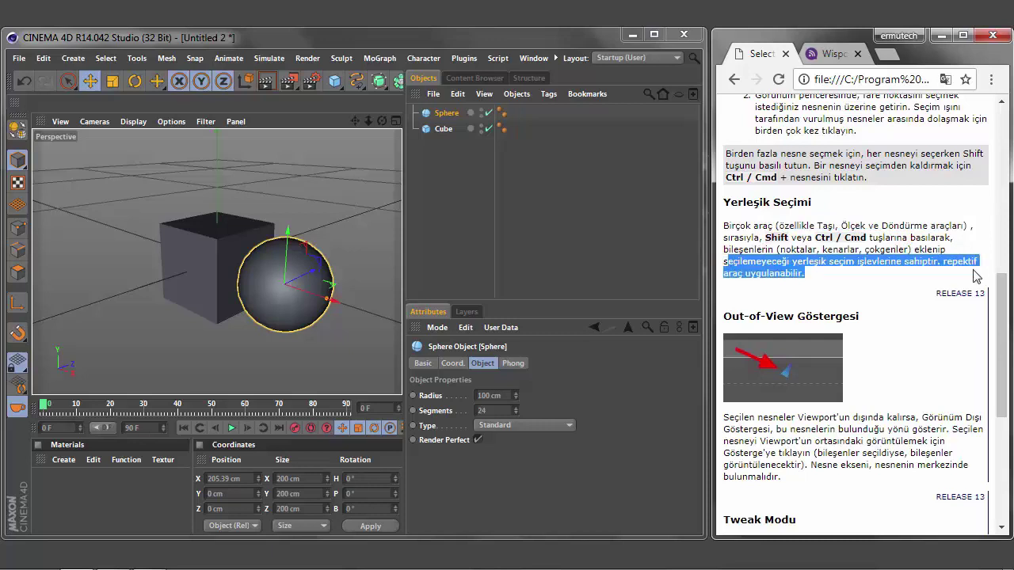
{"action": "left_click", "coordinate": [805, 289]}
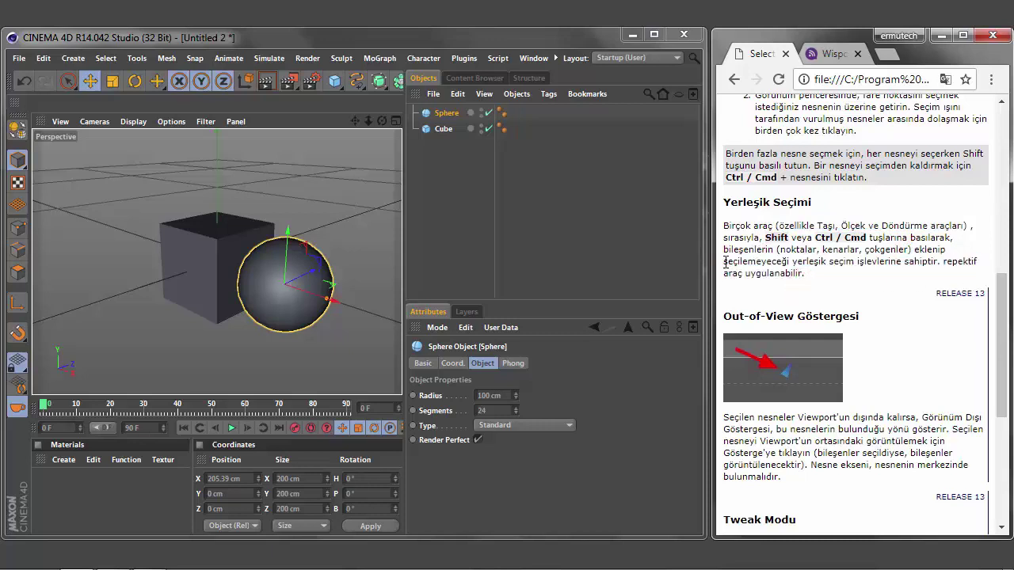
{"action": "left_click_drag", "start_coordinate": [726, 237], "coordinate": [805, 273]}
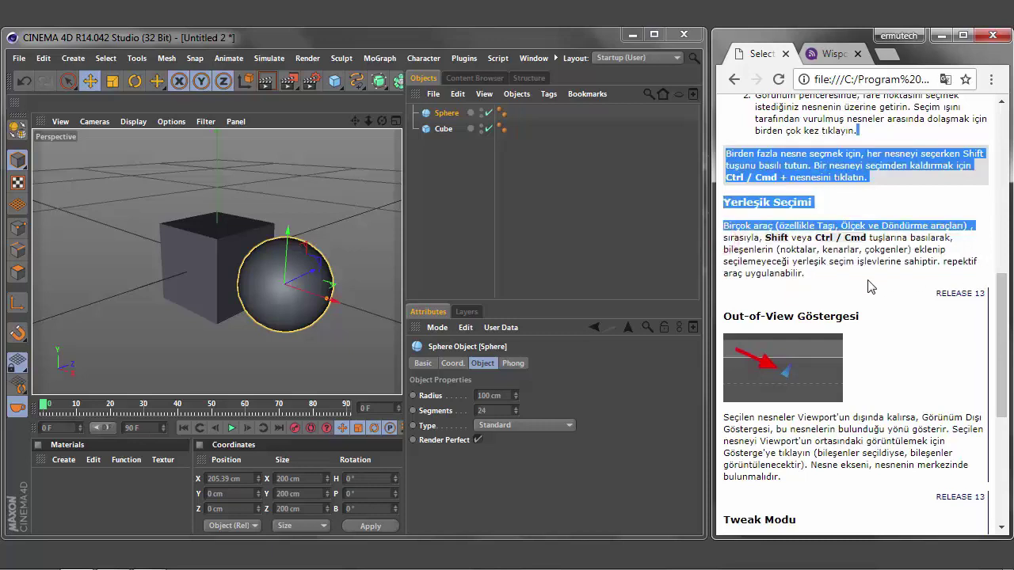
Deselect the sphere, highlight the Out-of-View Göstergesi heading, and pick the sphere again
{"action": "left_click", "coordinate": [683, 248]}
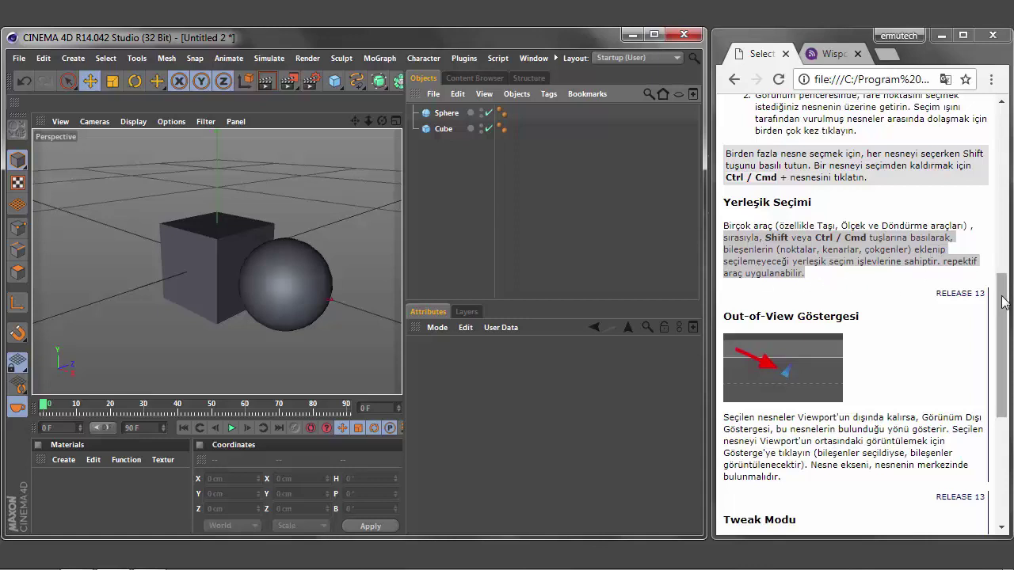
{"action": "left_click_drag", "start_coordinate": [1003, 279], "coordinate": [1003, 307]}
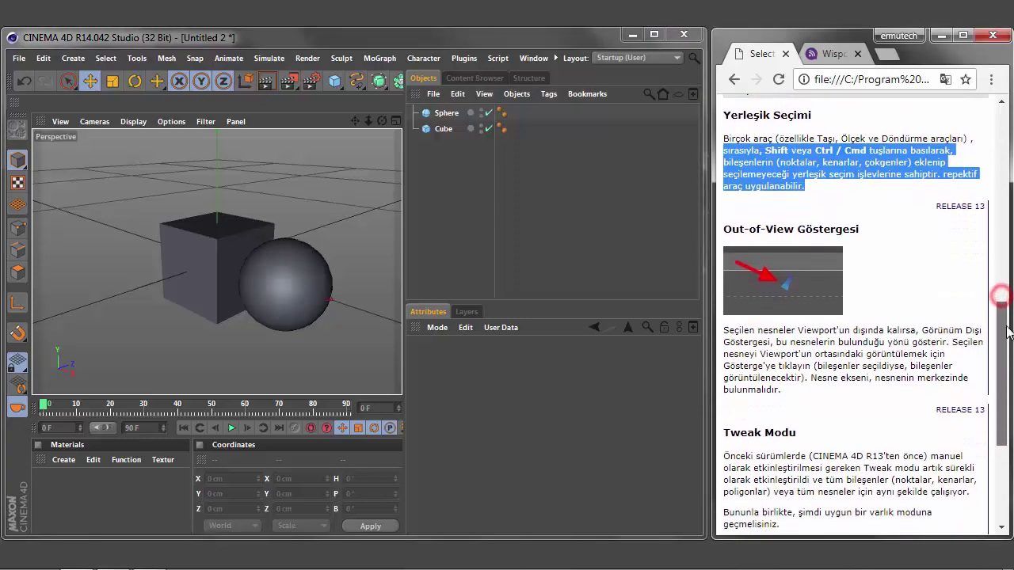
{"action": "triple_click", "coordinate": [938, 207]}
{"action": "left_click", "coordinate": [819, 229]}
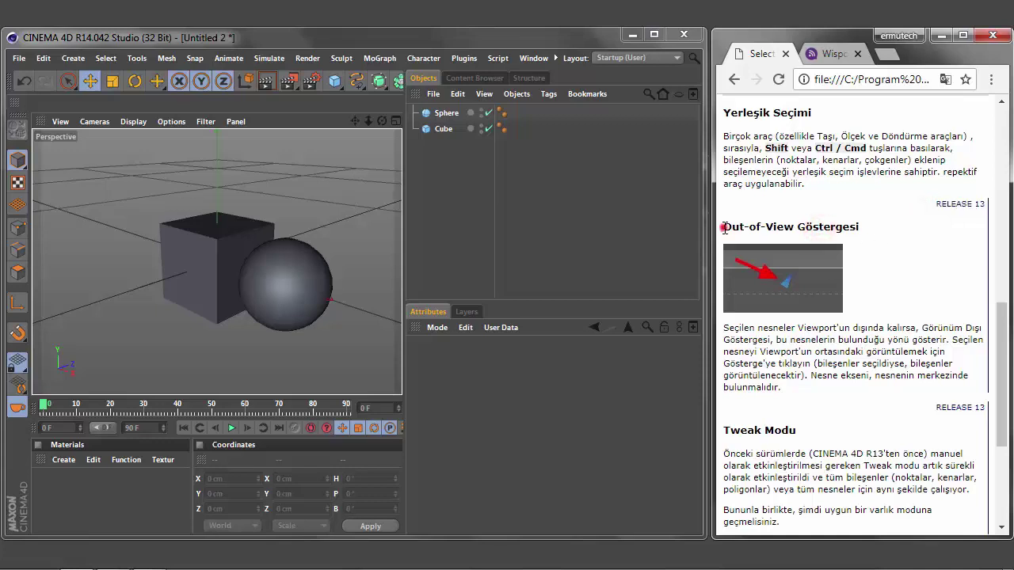
{"action": "left_click_drag", "start_coordinate": [724, 228], "coordinate": [860, 229]}
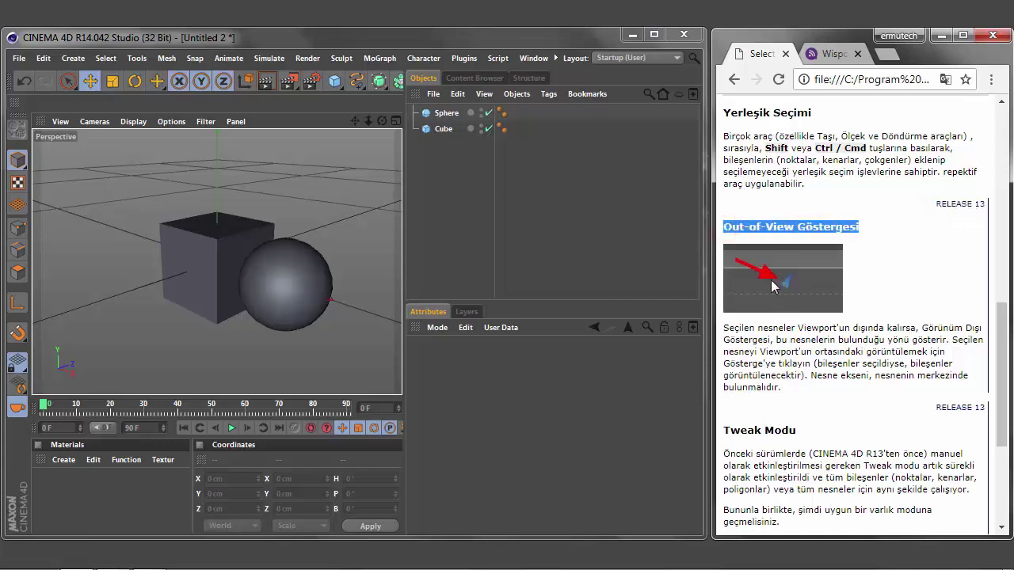
{"action": "left_click", "coordinate": [328, 294]}
Move the Sphere far along X out of view, then frame it again with its out-of-view arrow
{"action": "mouse_move", "coordinate": [333, 305]}
{"action": "left_mouse_down"}
{"action": "mouse_move", "coordinate": [383, 321]}
{"action": "mouse_move", "coordinate": [397, 339]}
{"action": "left_mouse_up"}
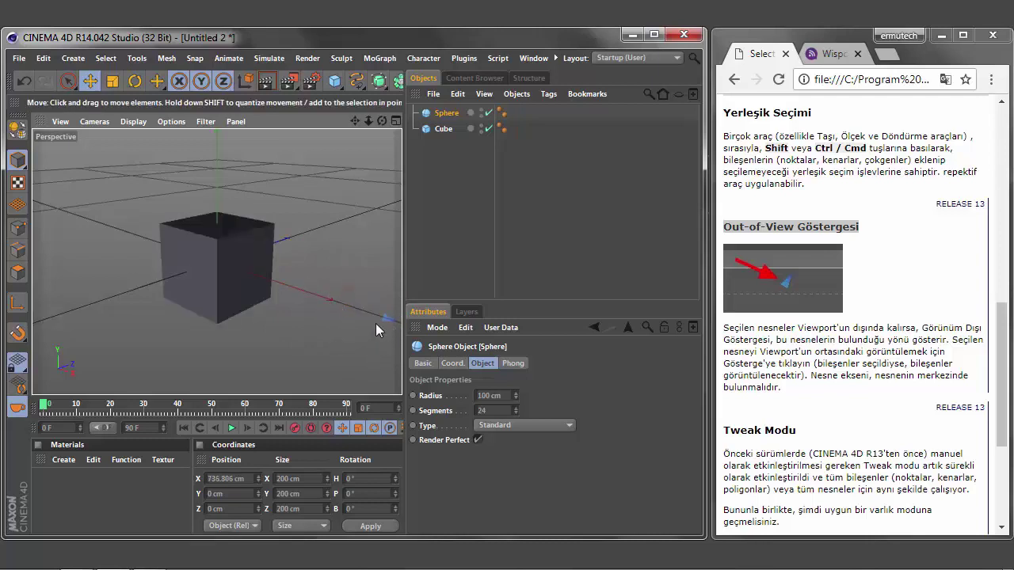
{"action": "mouse_move", "coordinate": [725, 329]}
{"action": "left_mouse_down"}
{"action": "mouse_move", "coordinate": [954, 326]}
{"action": "mouse_move", "coordinate": [962, 394]}
{"action": "left_mouse_up"}
{"action": "left_click", "coordinate": [680, 382]}
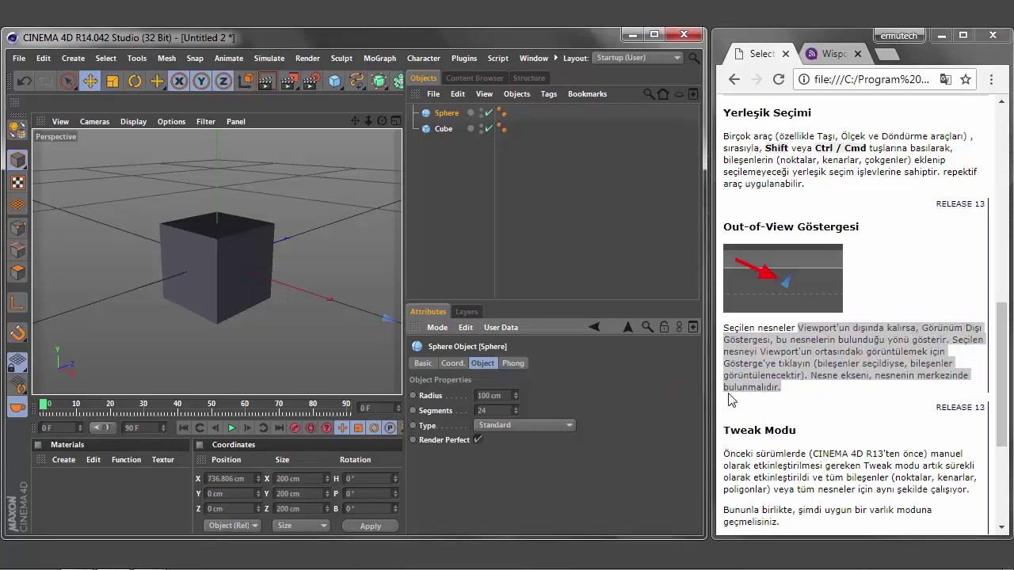
{"action": "left_click", "coordinate": [387, 321]}
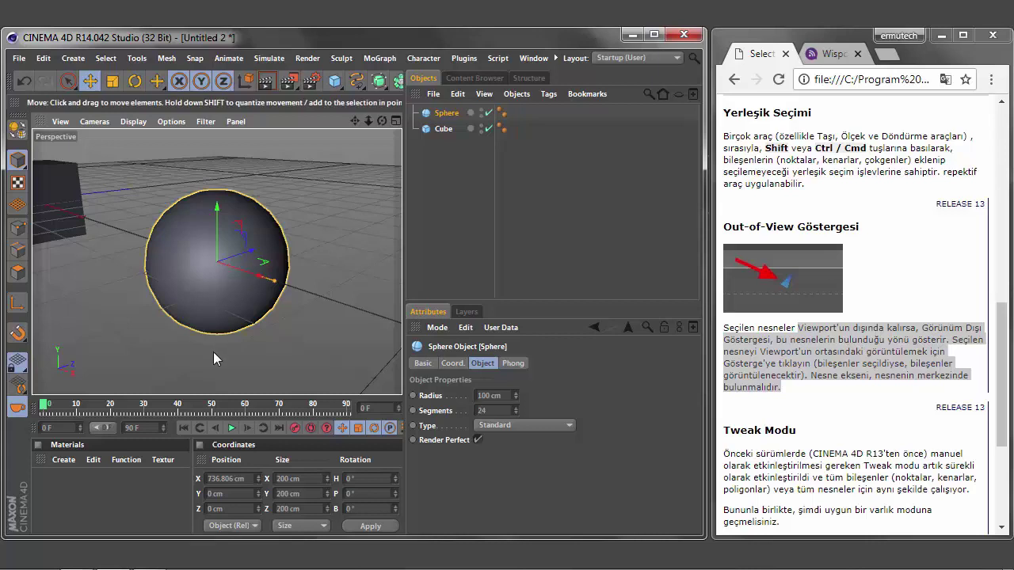
Move the Cube along Z out of view, then jump between the Cube and Sphere using their indicators
{"action": "left_click_drag", "start_coordinate": [61, 198], "coordinate": [85, 193]}
{"action": "left_click", "coordinate": [46, 239]}
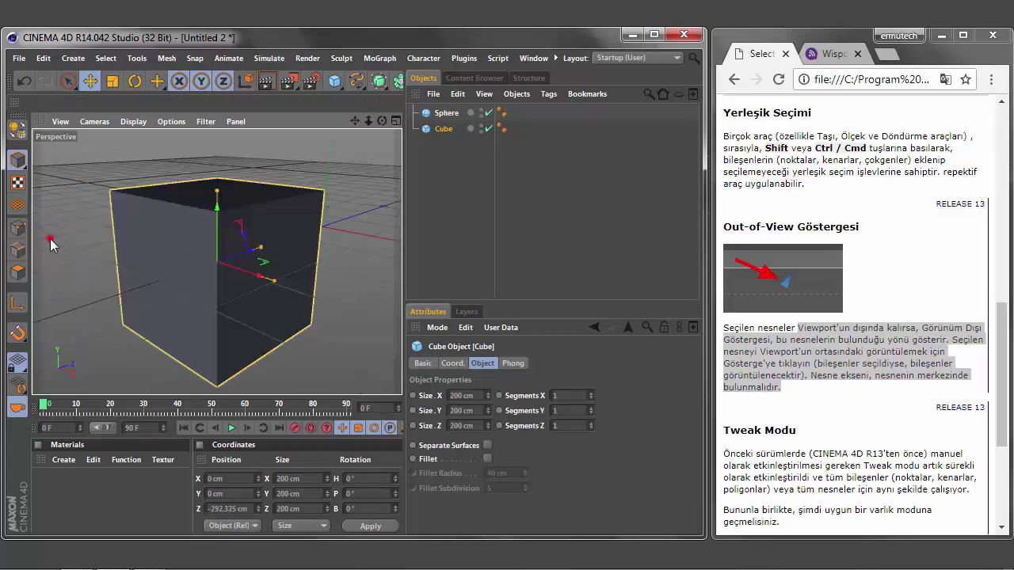
{"action": "left_click", "coordinate": [446, 113]}
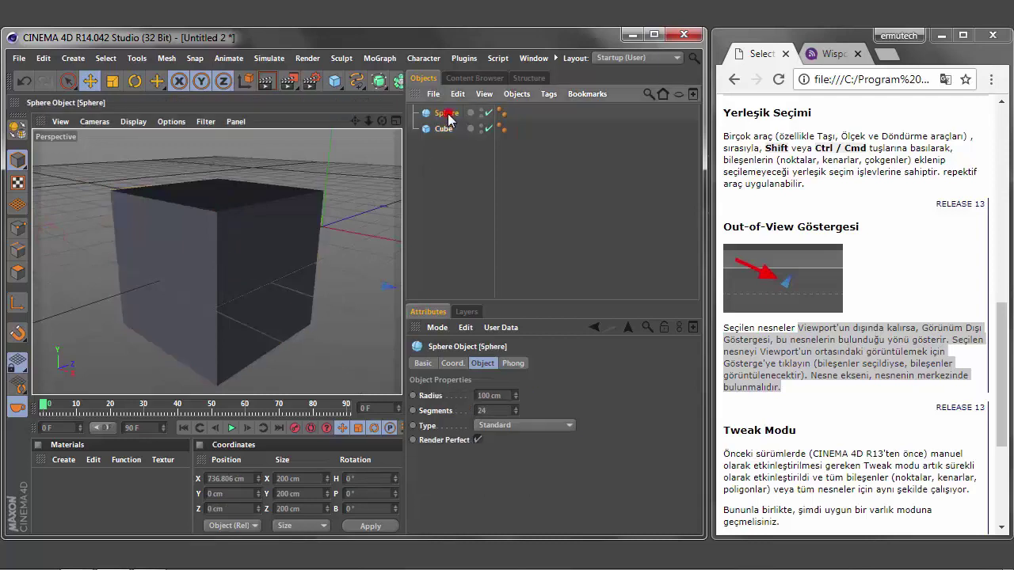
{"action": "left_click", "coordinate": [386, 290]}
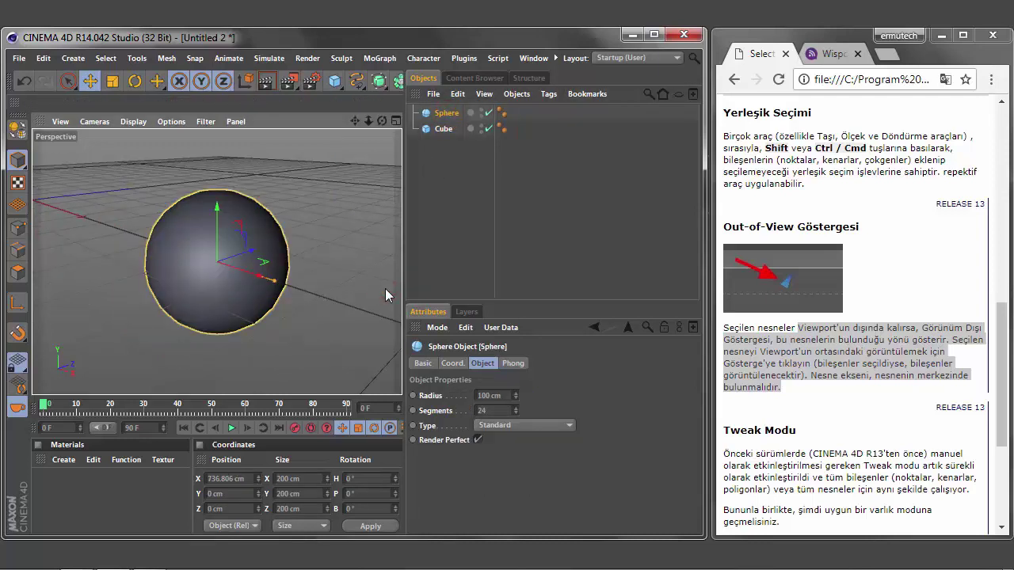
{"action": "left_click", "coordinate": [444, 128]}
{"action": "left_click", "coordinate": [47, 236]}
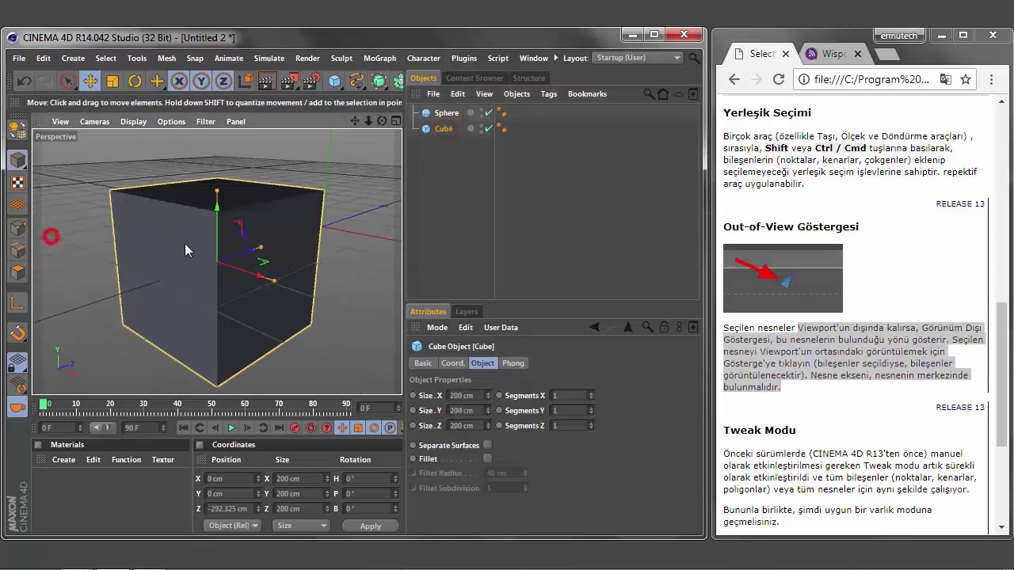
Push the Cube farther back along Z and frame the Sphere again via its indicator
{"action": "mouse_move", "coordinate": [252, 252]}
{"action": "left_mouse_down"}
{"action": "mouse_move", "coordinate": [379, 206]}
{"action": "mouse_move", "coordinate": [349, 226]}
{"action": "left_mouse_up"}
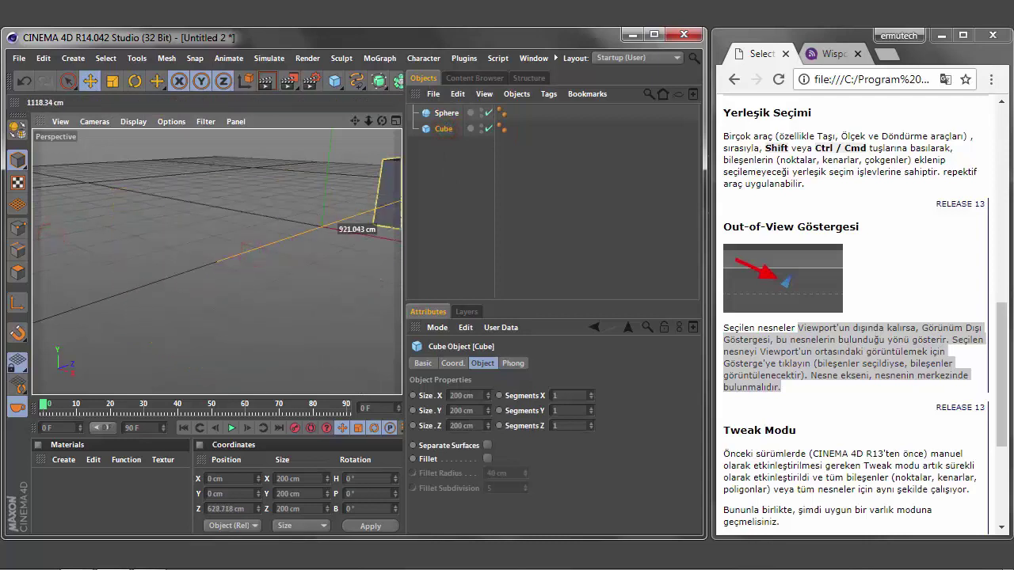
{"action": "left_click", "coordinate": [447, 112]}
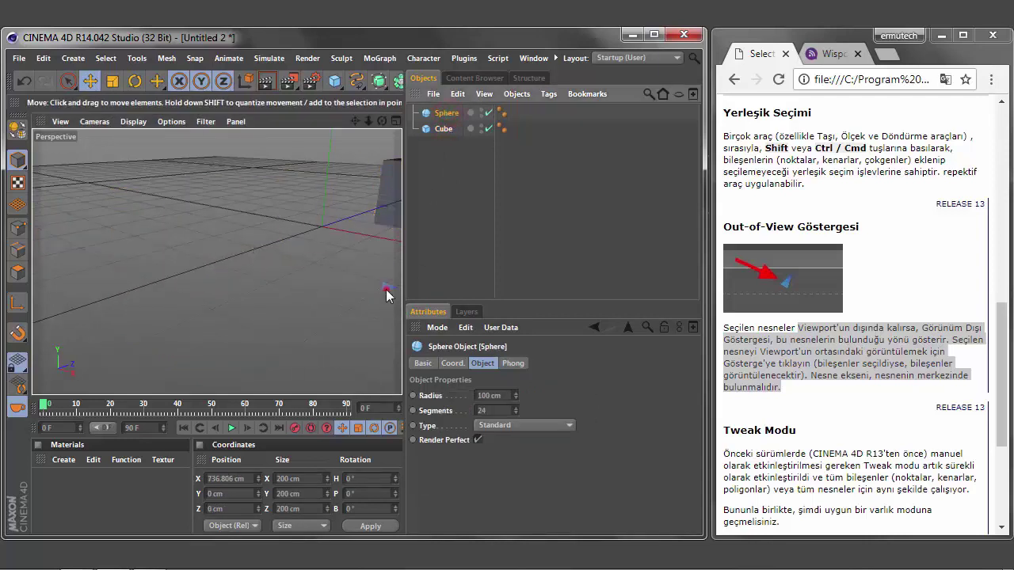
{"action": "left_click", "coordinate": [388, 287]}
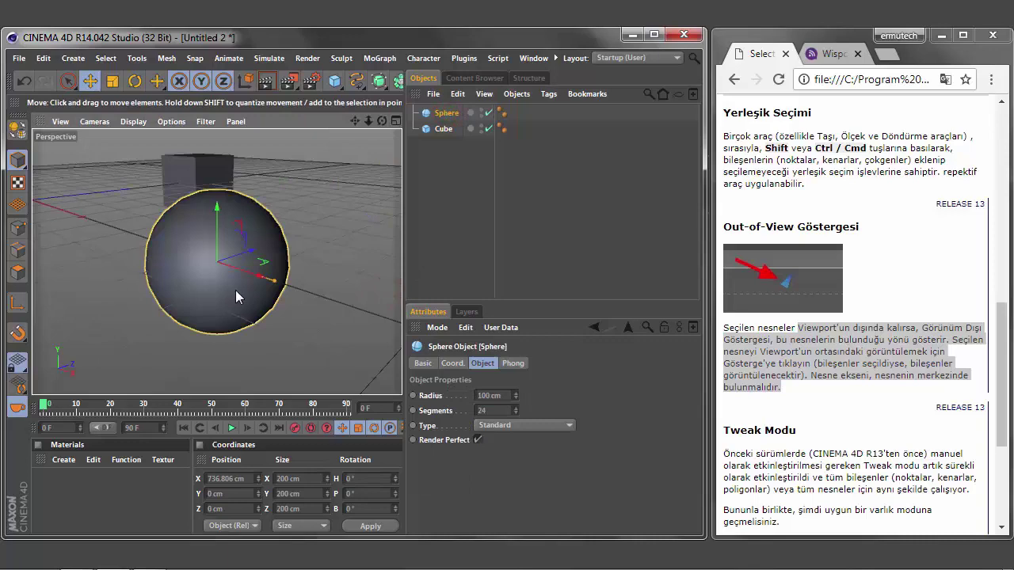
{"action": "left_click_drag", "start_coordinate": [998, 361], "coordinate": [995, 469]}
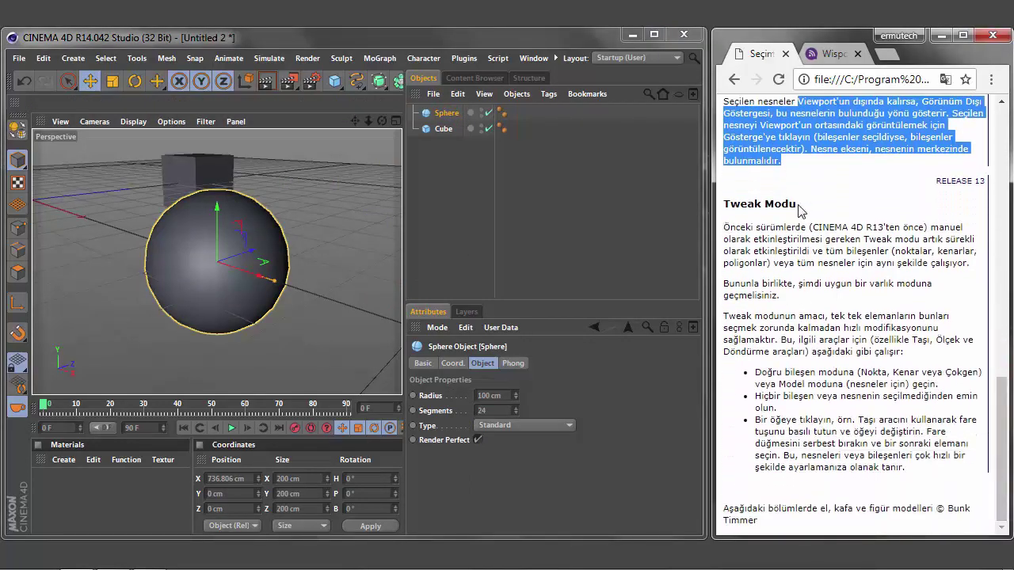
Bring the older Cinema 4D window with its empty Untitled 1 scene to the front
{"action": "mouse_move", "coordinate": [799, 207]}
{"action": "left_mouse_down"}
{"action": "mouse_move", "coordinate": [723, 207]}
{"action": "mouse_move", "coordinate": [903, 535]}
{"action": "left_mouse_up"}
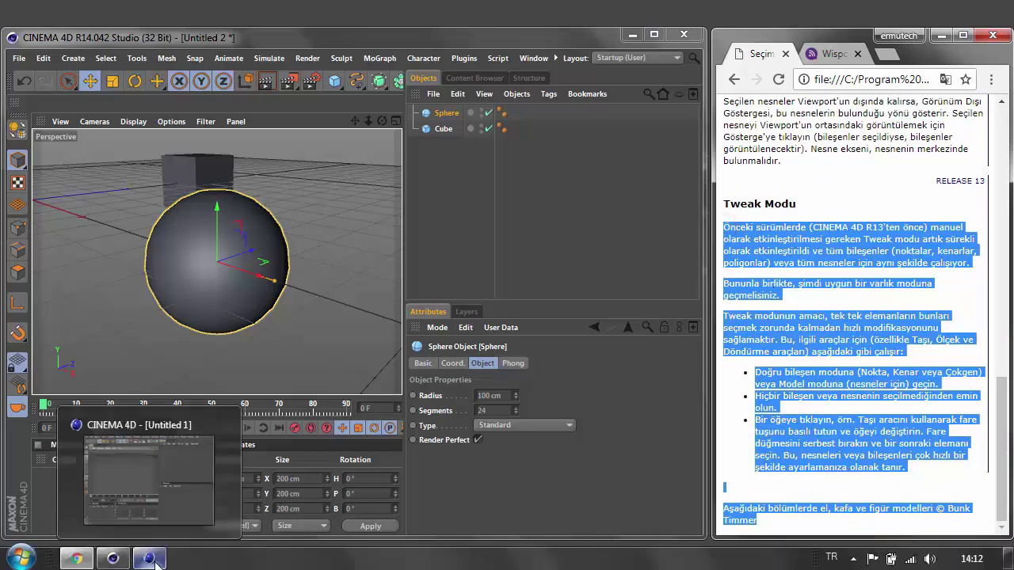
{"action": "left_click", "coordinate": [156, 560]}
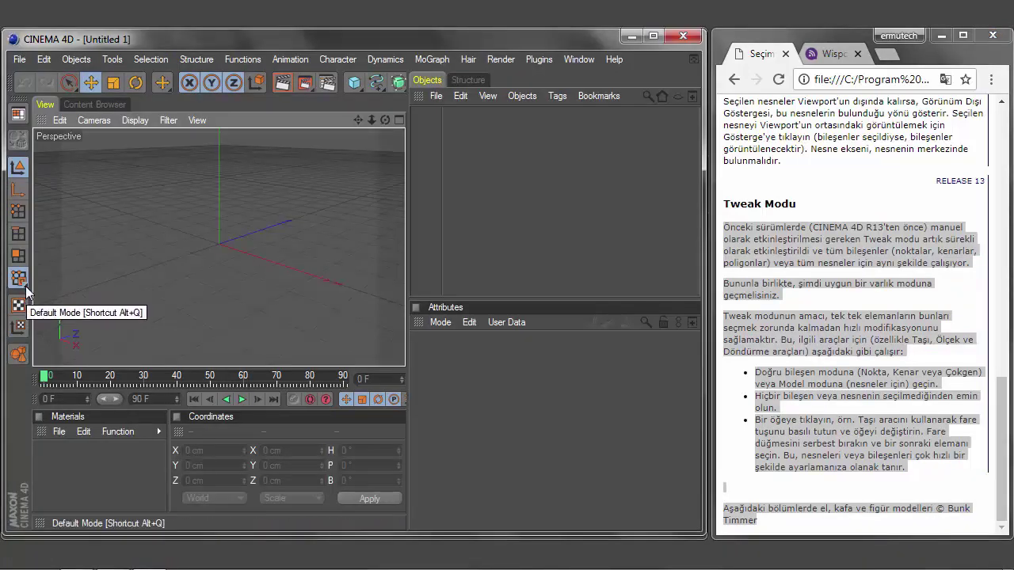
Confirm via Help > Info that this is Release 11.5 (RC20476), then activate Tweak Mode
{"action": "left_click_drag", "start_coordinate": [26, 287], "coordinate": [40, 358]}
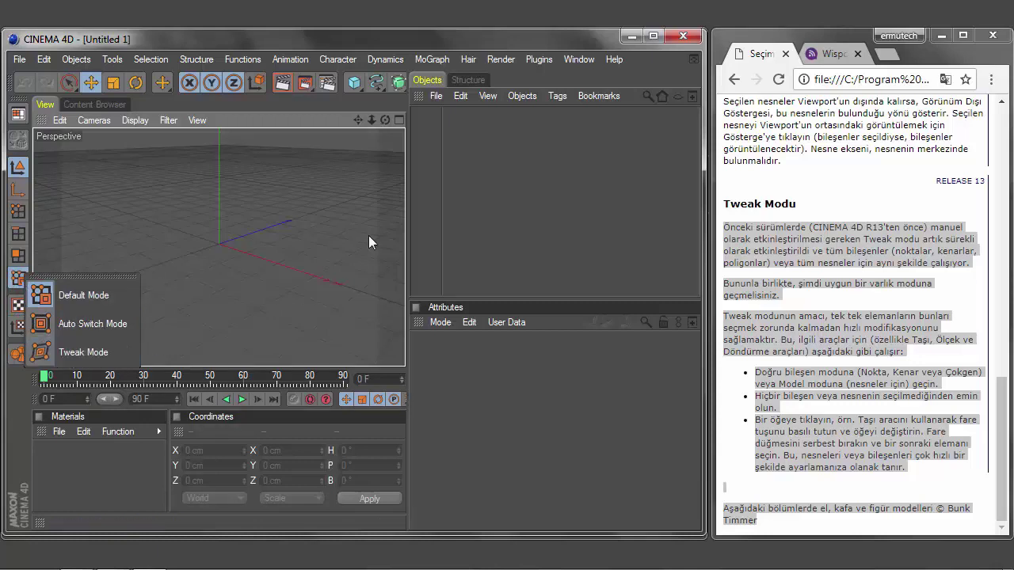
{"action": "left_click", "coordinate": [582, 60]}
{"action": "mouse_move", "coordinate": [614, 59]}
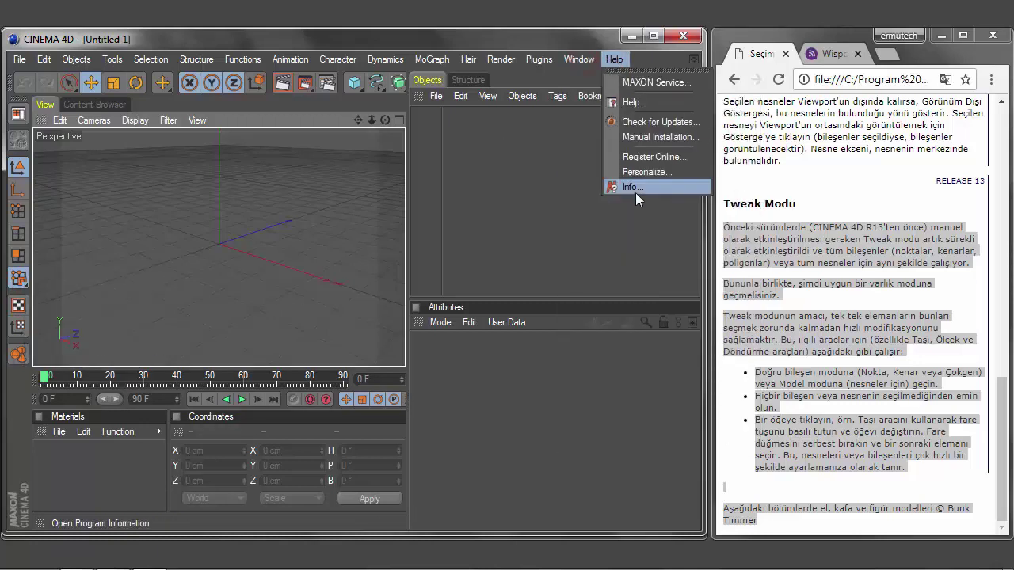
{"action": "left_click", "coordinate": [636, 191]}
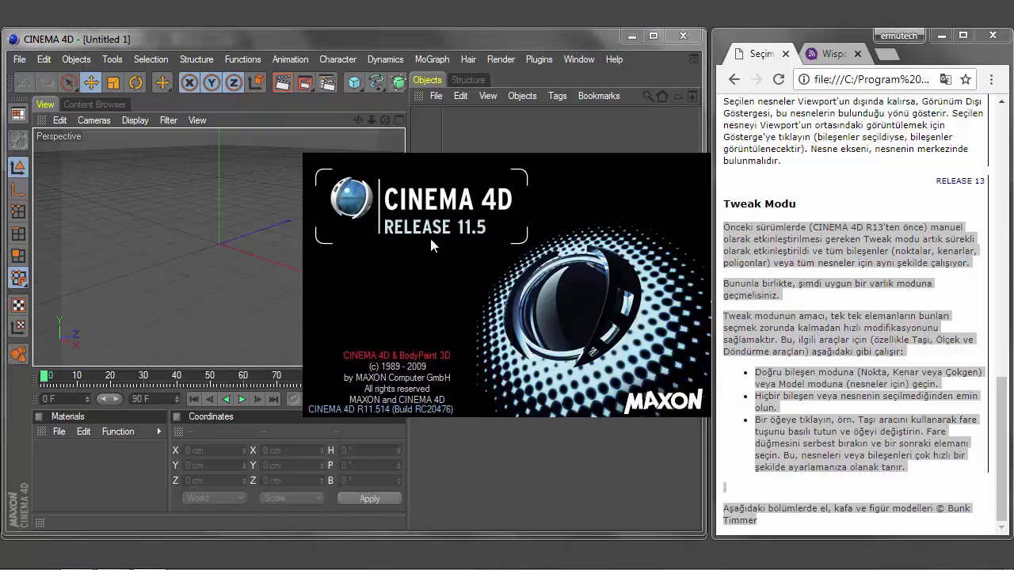
{"action": "left_click", "coordinate": [610, 190]}
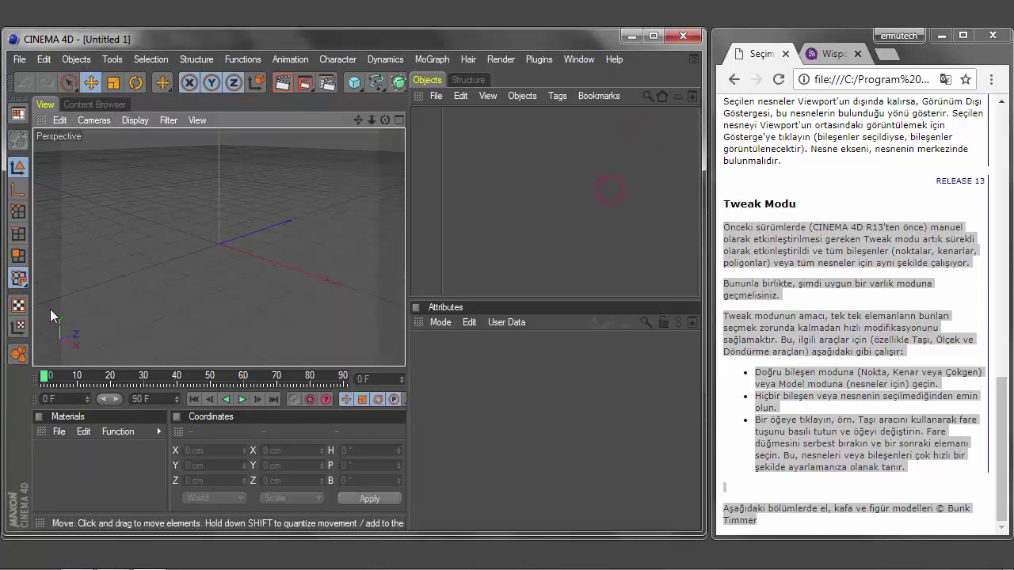
{"action": "left_click", "coordinate": [18, 278]}
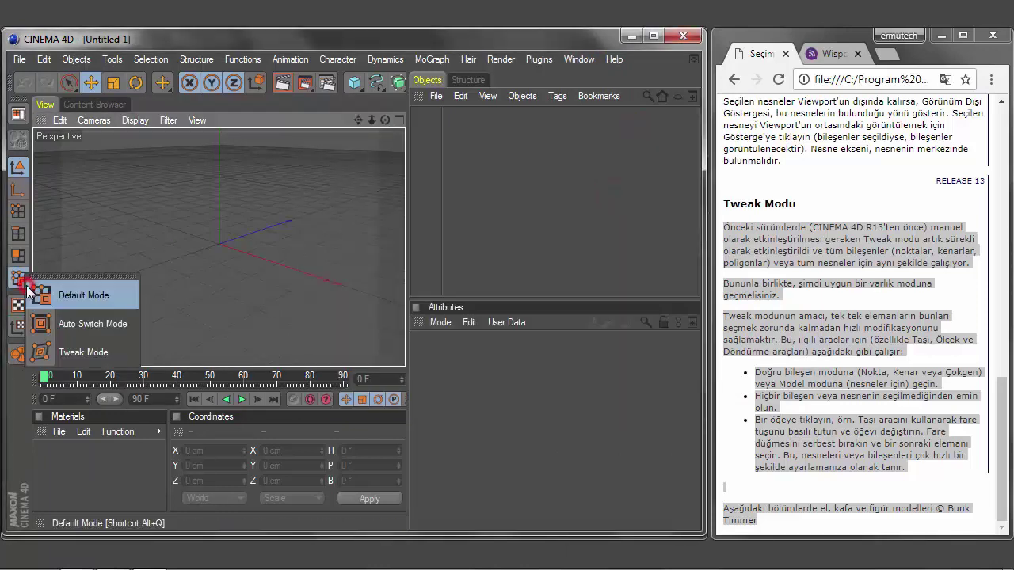
{"action": "left_click", "coordinate": [89, 353]}
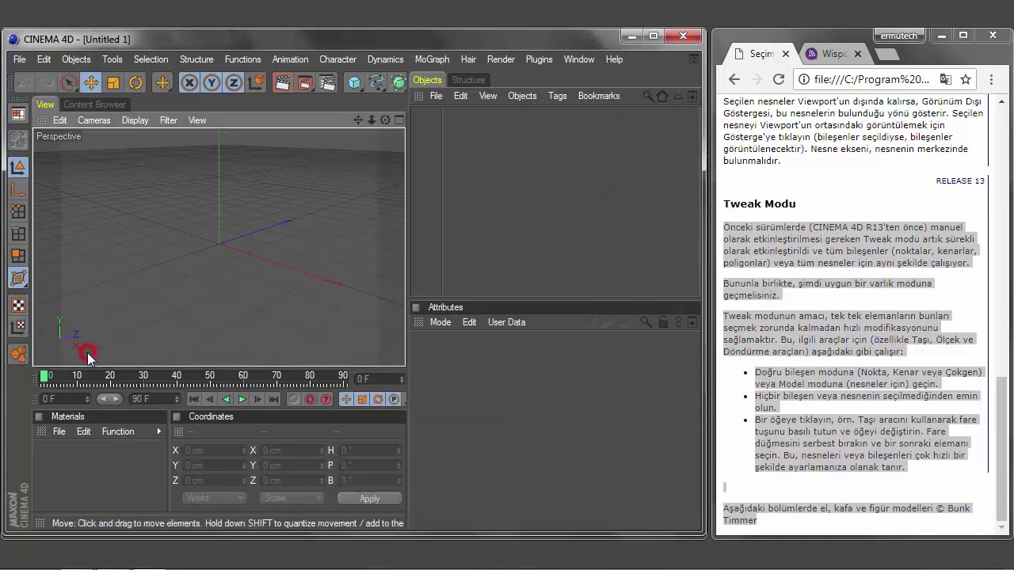
Add a Cube, make it editable, and pull its top-left corner point outward
{"action": "left_click", "coordinate": [354, 83]}
{"action": "left_click", "coordinate": [18, 140]}
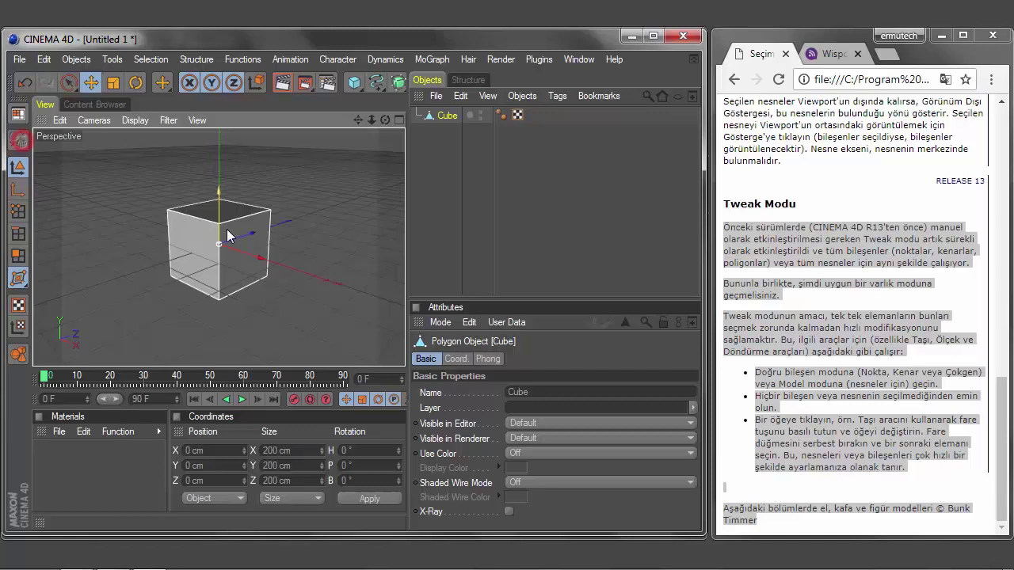
{"action": "left_click", "coordinate": [19, 213]}
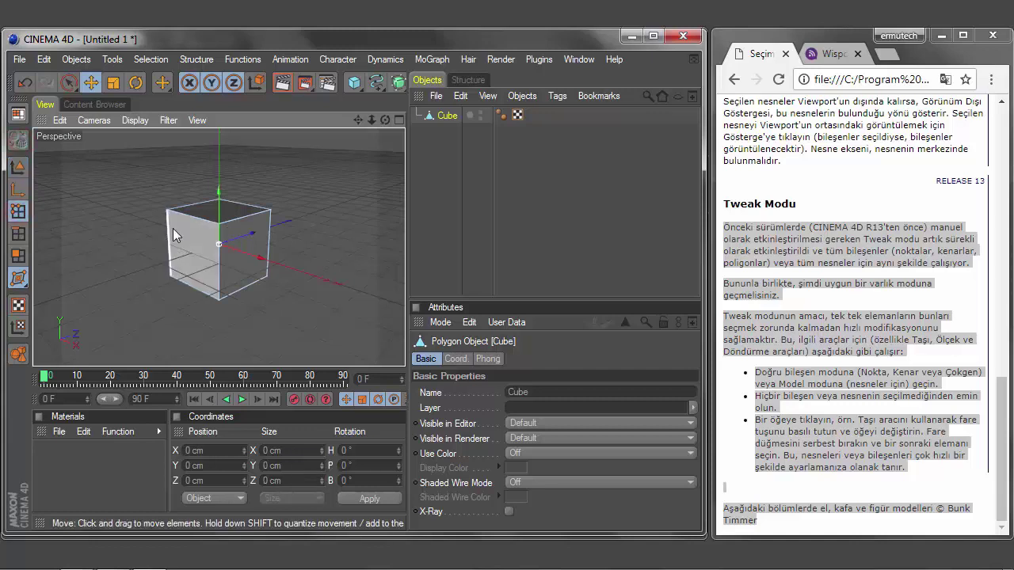
{"action": "scroll", "coordinate": [172, 228], "scroll_direction": "up", "scroll_amount": 3}
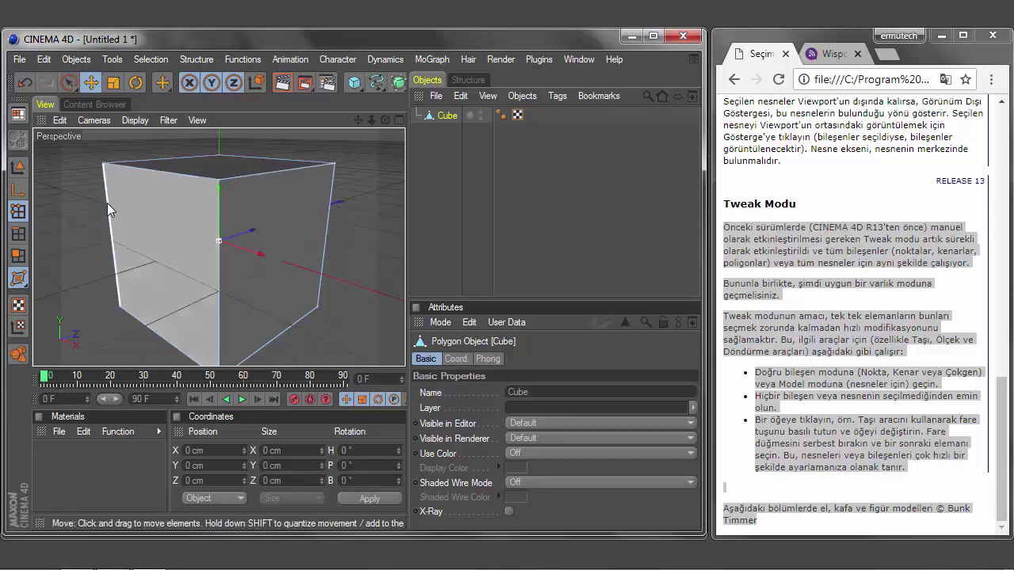
{"action": "left_click", "coordinate": [102, 164]}
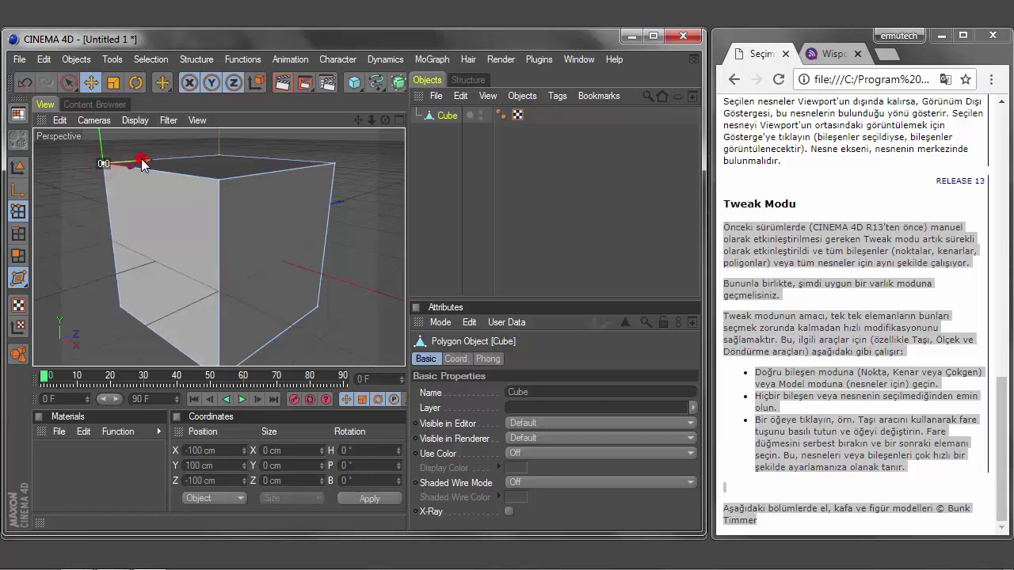
{"action": "left_click_drag", "start_coordinate": [144, 162], "coordinate": [153, 190]}
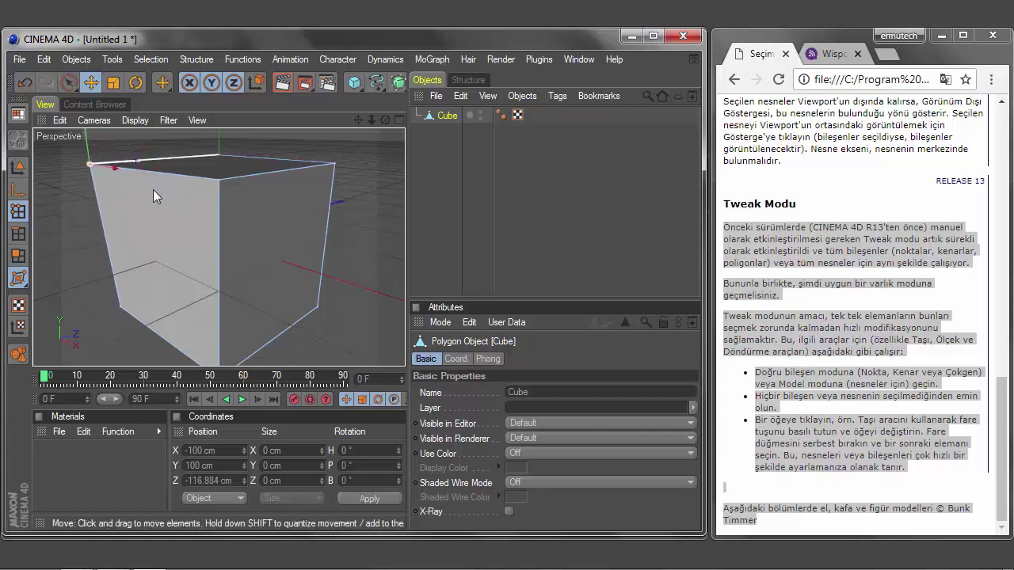
Select the left edge, push the left face outward along Z, then close the scene via File > Close
{"action": "left_click", "coordinate": [18, 234]}
{"action": "left_click", "coordinate": [104, 230]}
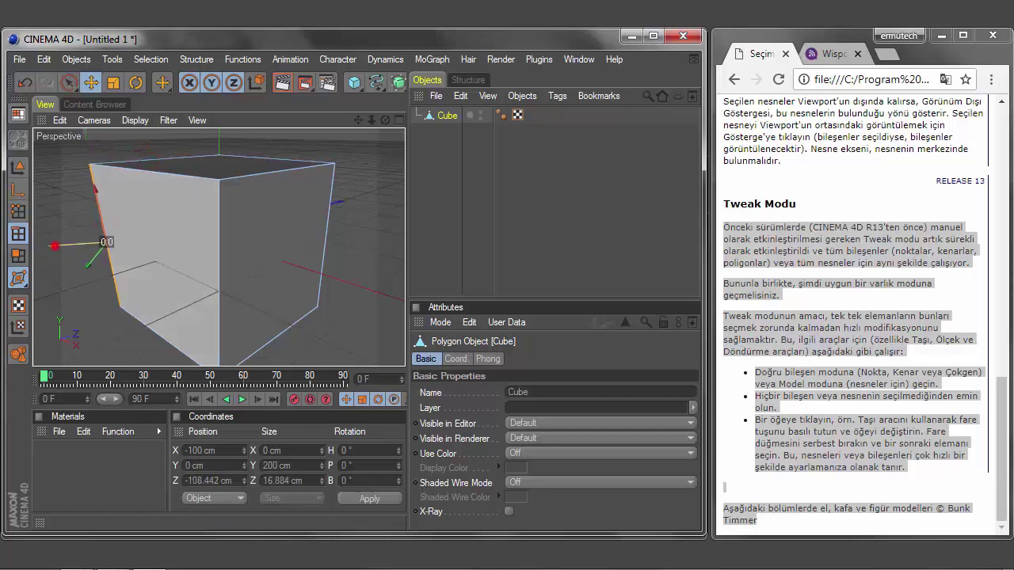
{"action": "left_click", "coordinate": [18, 256]}
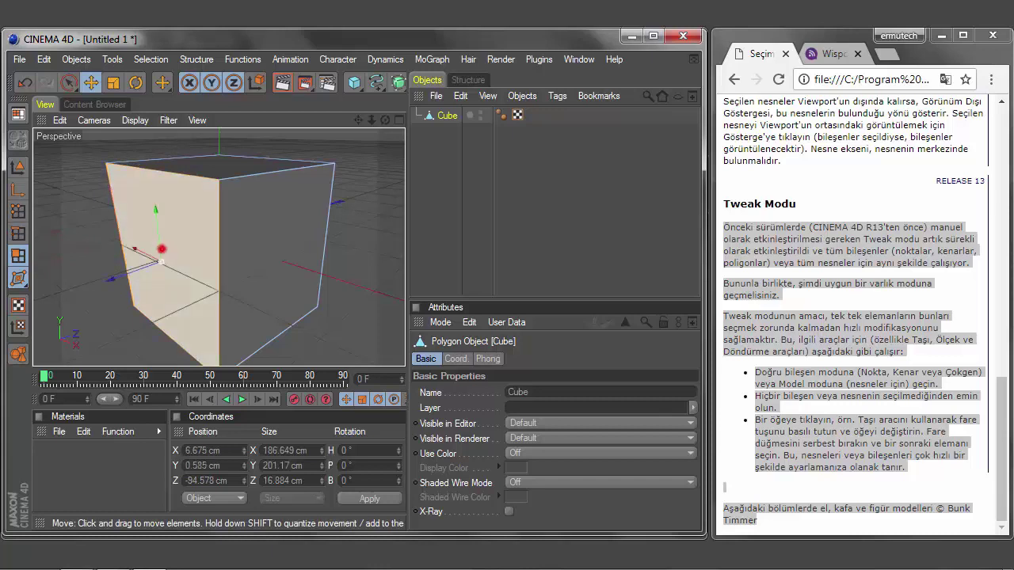
{"action": "left_click_drag", "start_coordinate": [158, 263], "coordinate": [151, 263]}
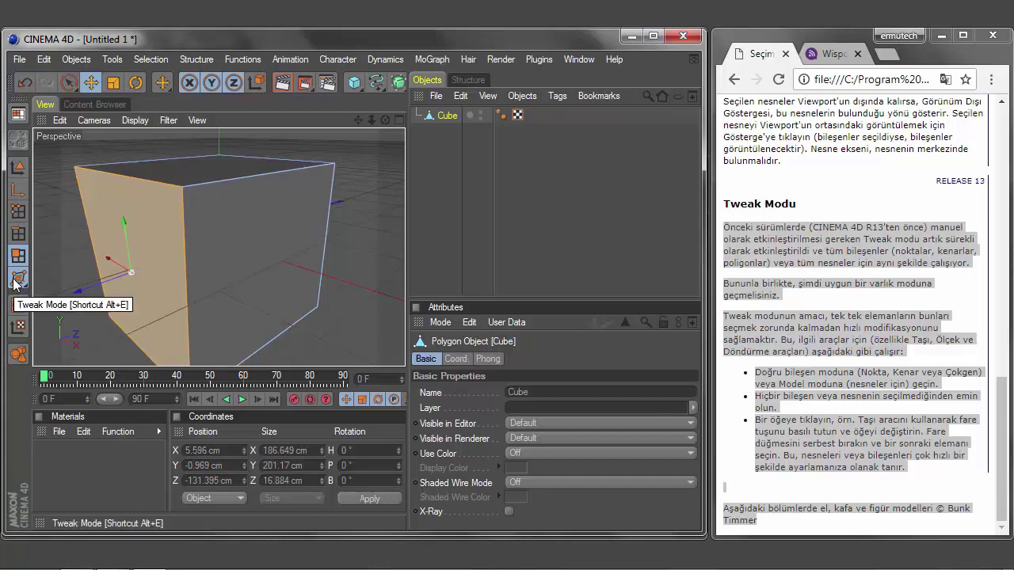
{"action": "left_click", "coordinate": [19, 59]}
{"action": "left_click", "coordinate": [63, 161]}
Discard the cube scene's changes, then Frame All and zoom in on the selected Cube
{"action": "left_click", "coordinate": [523, 355]}
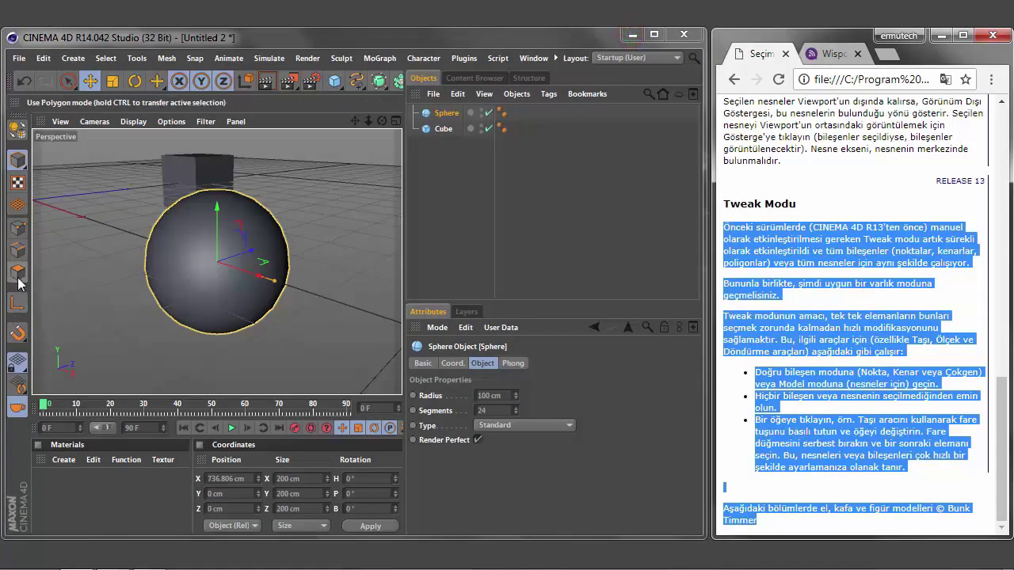
{"action": "left_click", "coordinate": [197, 183]}
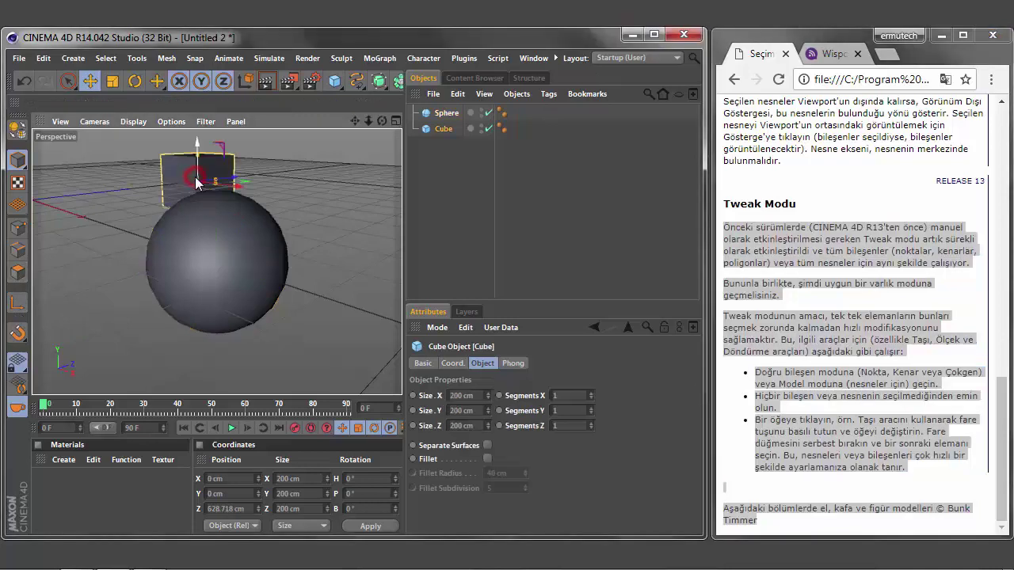
{"action": "left_click", "coordinate": [446, 112]}
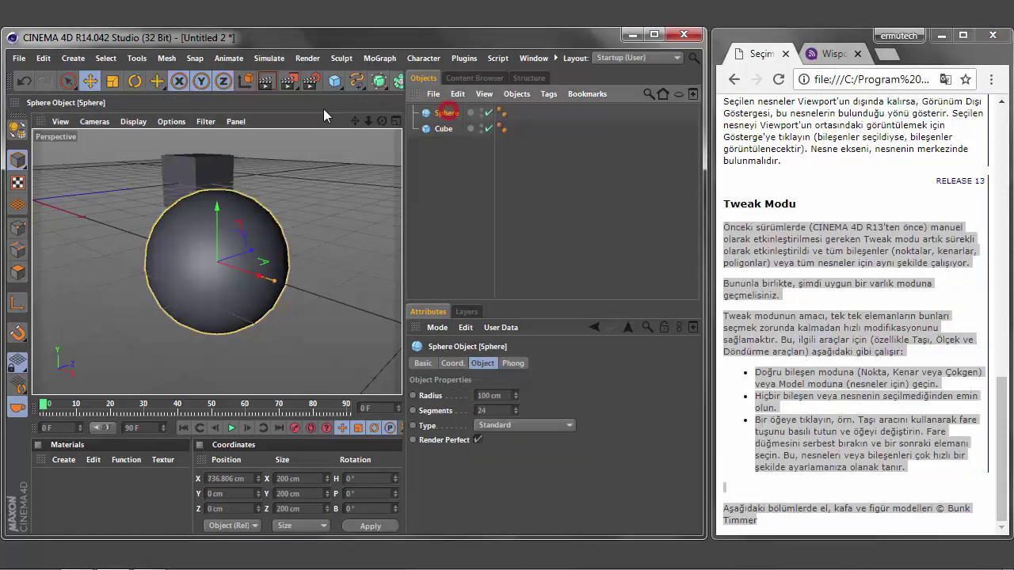
{"action": "left_click", "coordinate": [60, 121]}
{"action": "left_click", "coordinate": [83, 201]}
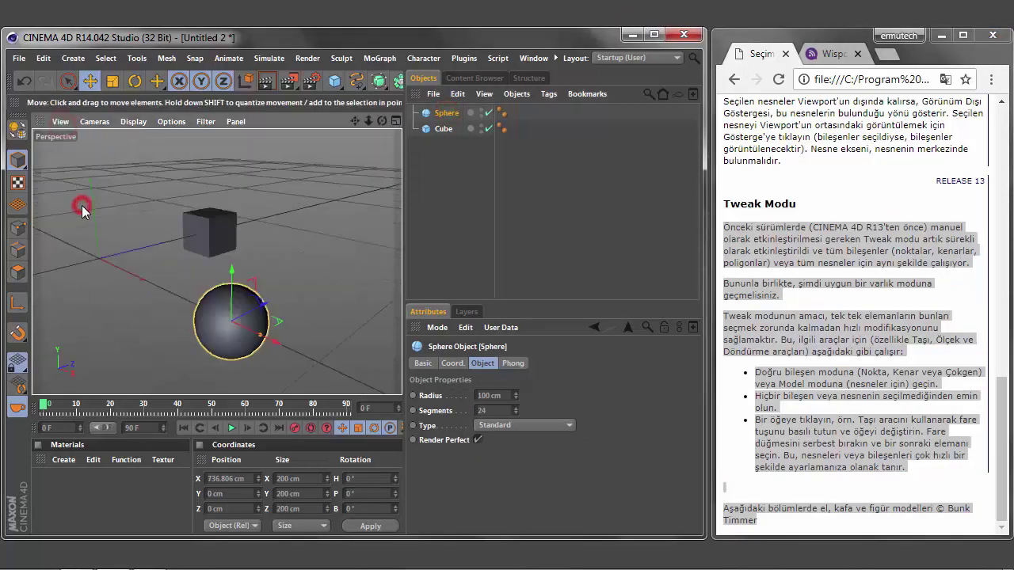
{"action": "left_click", "coordinate": [219, 226]}
{"action": "key", "text": "o"}
{"action": "scroll", "coordinate": [215, 251], "scroll_direction": "up", "scroll_amount": 3}
Make the Cube editable and try moving a top corner point, undoing the move
{"action": "scroll", "coordinate": [214, 250], "scroll_direction": "up", "scroll_amount": 3}
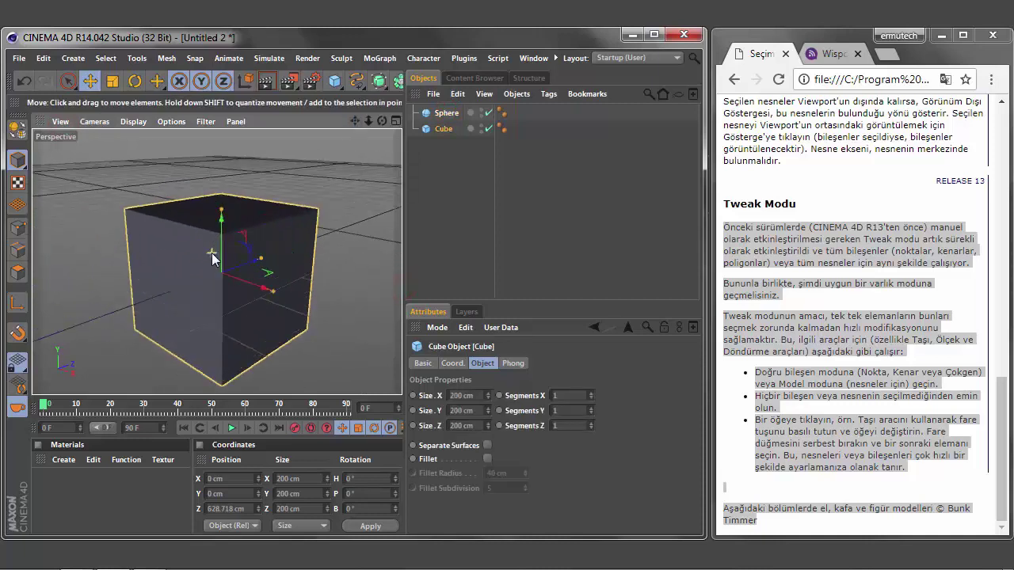
{"action": "left_click_drag", "start_coordinate": [353, 121], "coordinate": [354, 104]}
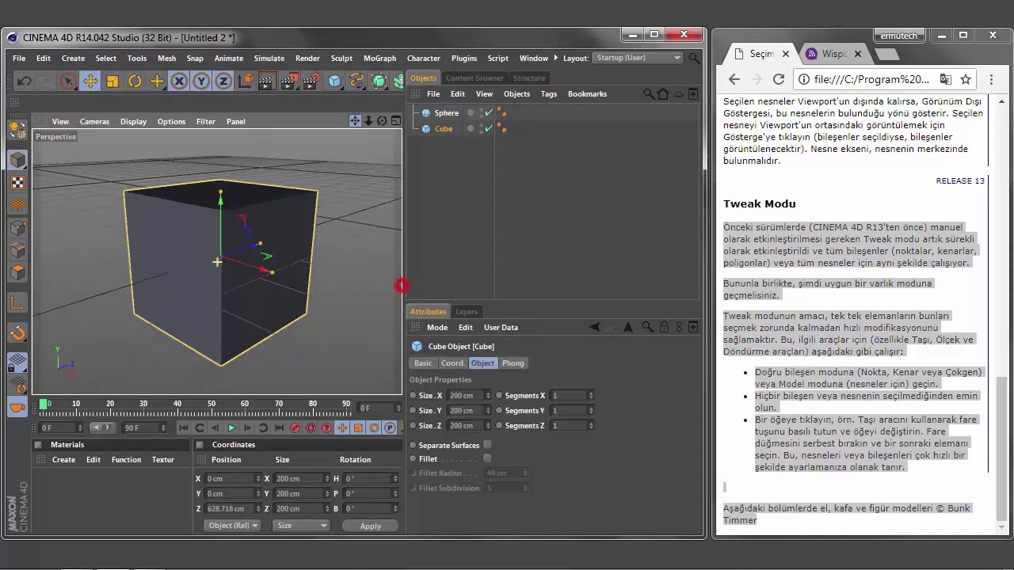
{"action": "left_click", "coordinate": [17, 129]}
{"action": "left_click", "coordinate": [18, 228]}
{"action": "left_click", "coordinate": [120, 205]}
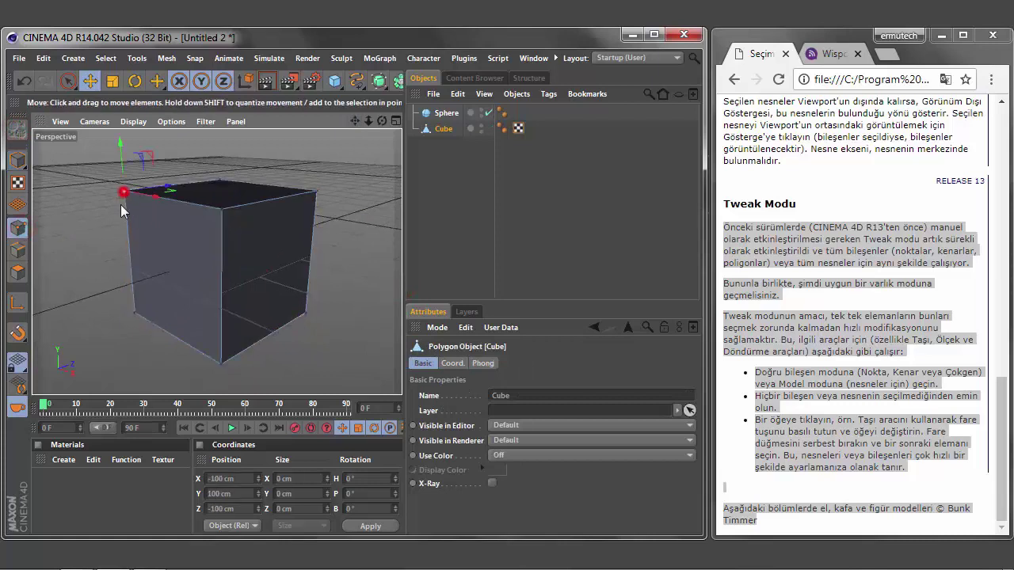
{"action": "left_click_drag", "start_coordinate": [162, 190], "coordinate": [180, 196]}
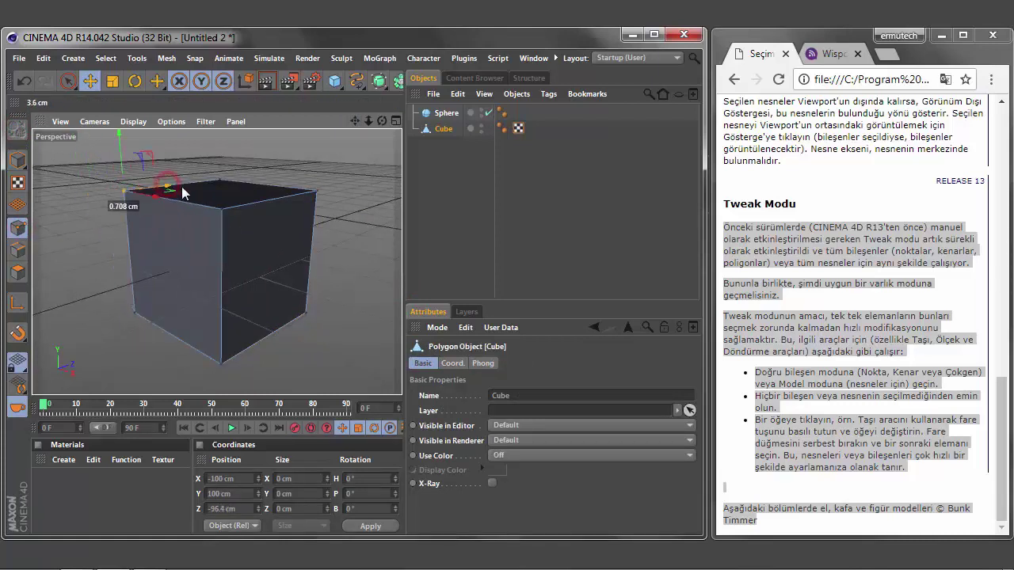
{"action": "key", "text": "ctrl+z"}
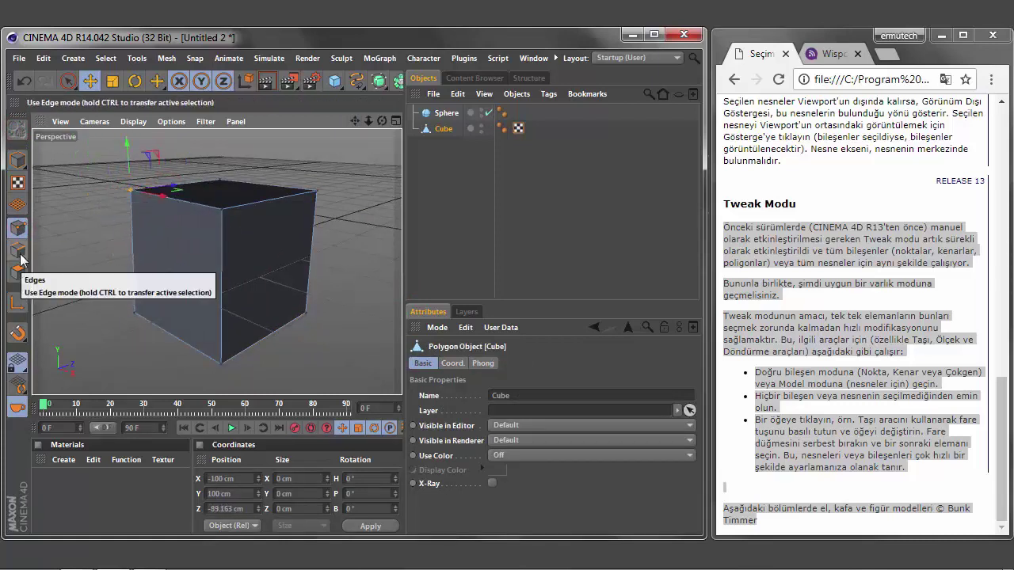
Move the top front edge up and left, then shift the front face to a new position
{"action": "left_click", "coordinate": [17, 251]}
{"action": "left_click_drag", "start_coordinate": [176, 198], "coordinate": [151, 185]}
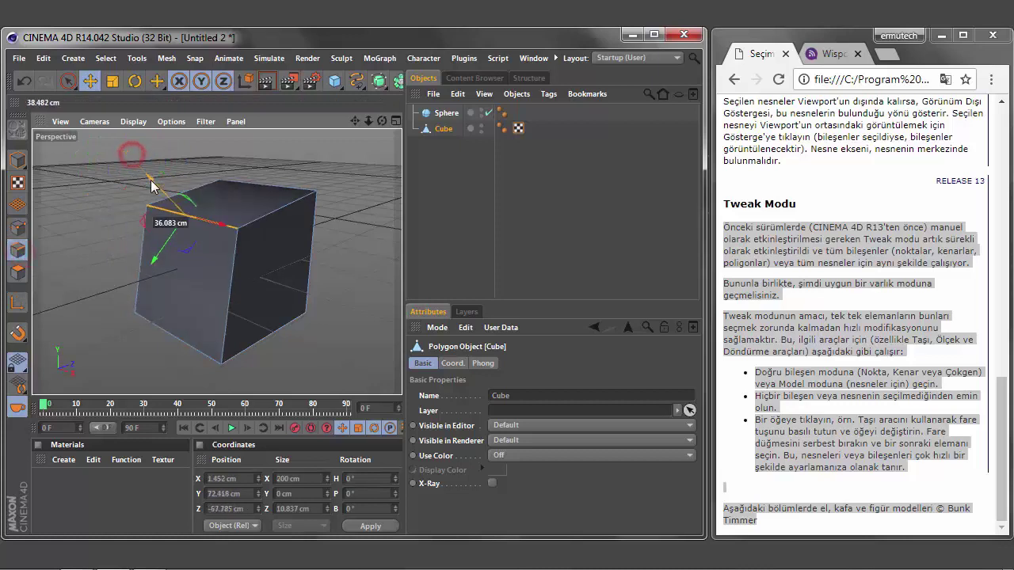
{"action": "left_click", "coordinate": [17, 272]}
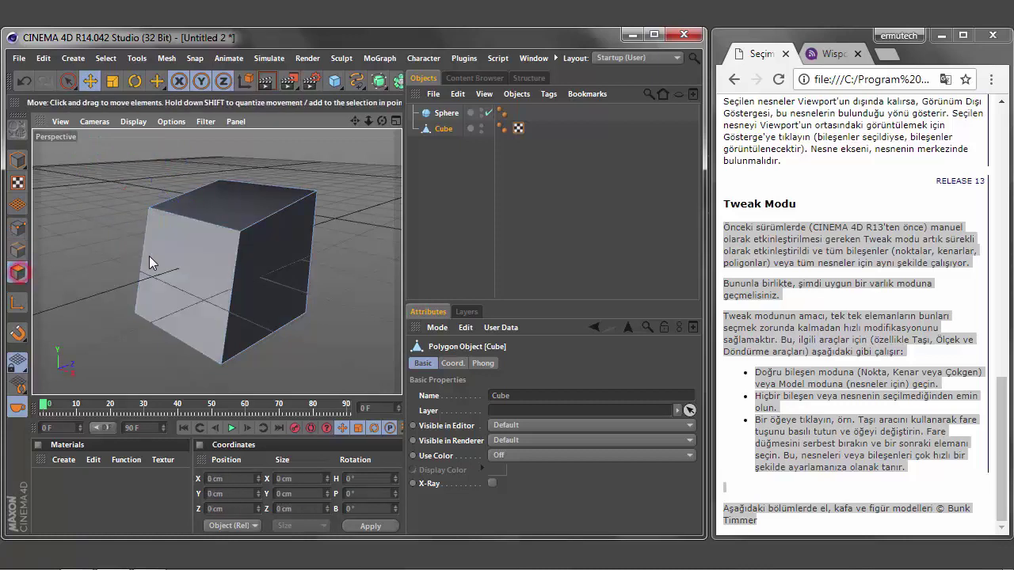
{"action": "left_click", "coordinate": [167, 268]}
{"action": "left_click_drag", "start_coordinate": [168, 268], "coordinate": [149, 295]}
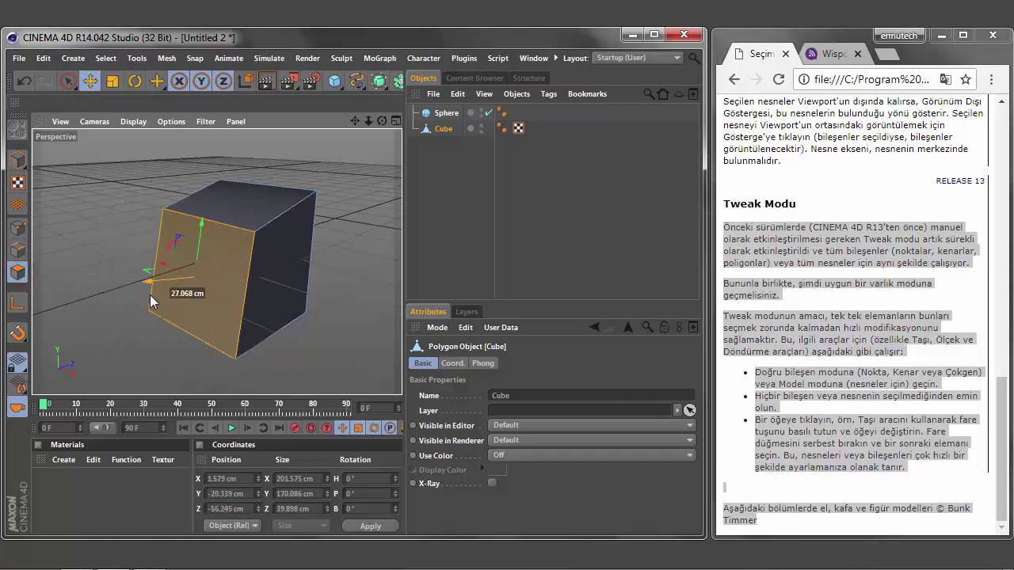
Move the front face left and down, reposition the top front edge, and pull the top-left corner down
{"action": "left_click", "coordinate": [21, 231]}
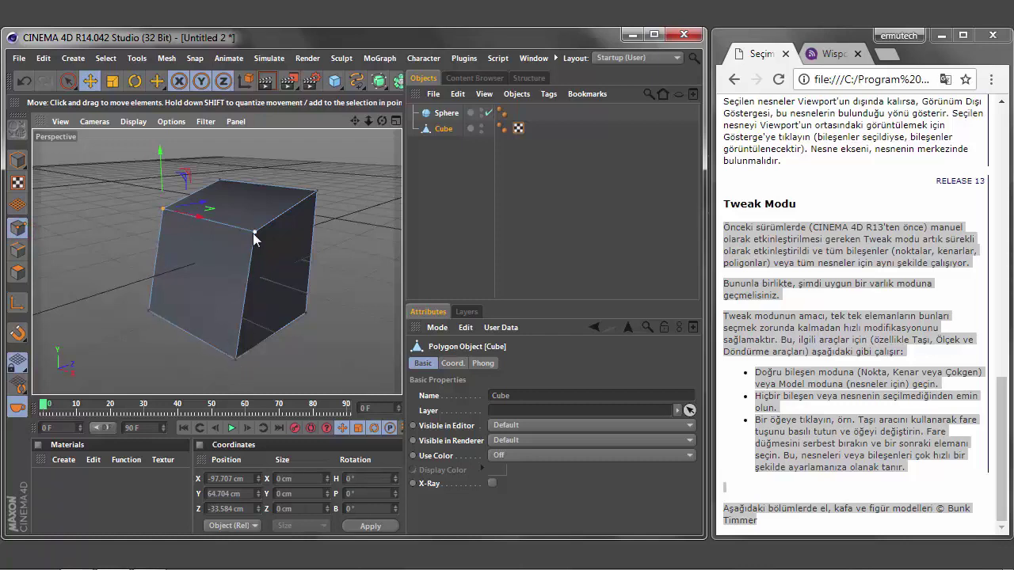
{"action": "left_click", "coordinate": [17, 272]}
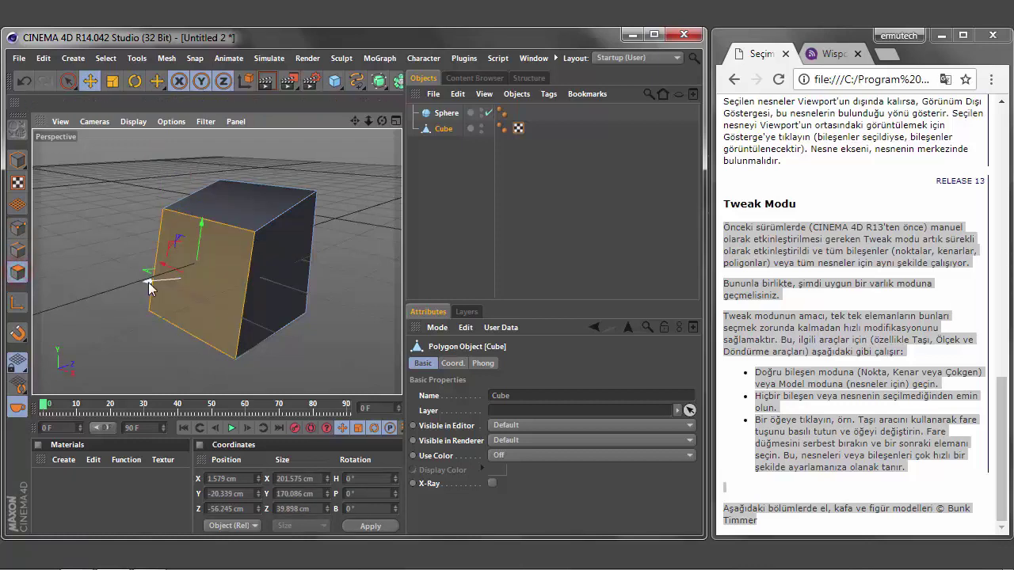
{"action": "left_click_drag", "start_coordinate": [149, 282], "coordinate": [111, 312]}
{"action": "left_click", "coordinate": [18, 250]}
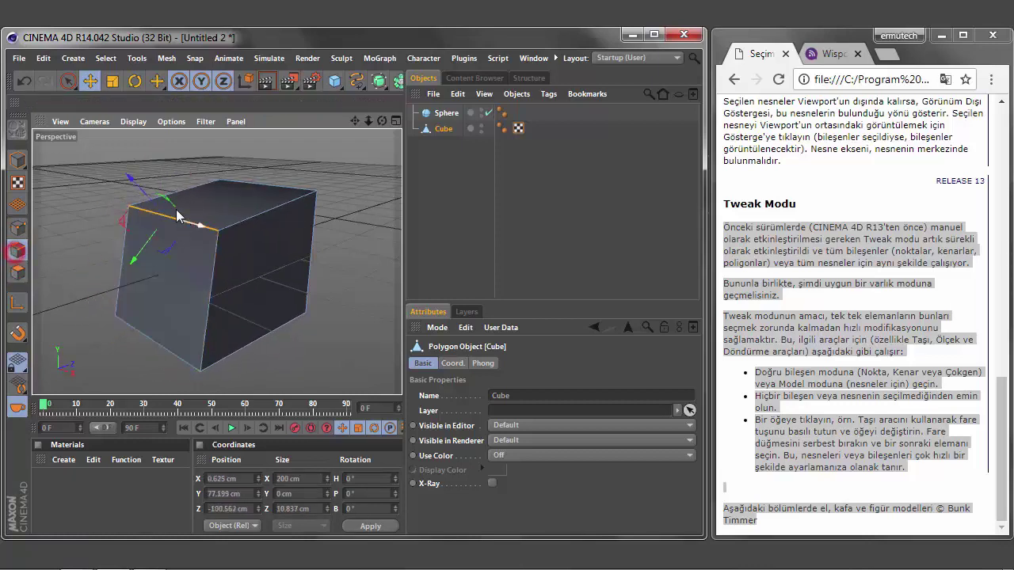
{"action": "left_click_drag", "start_coordinate": [172, 219], "coordinate": [193, 240]}
{"action": "left_click", "coordinate": [18, 227]}
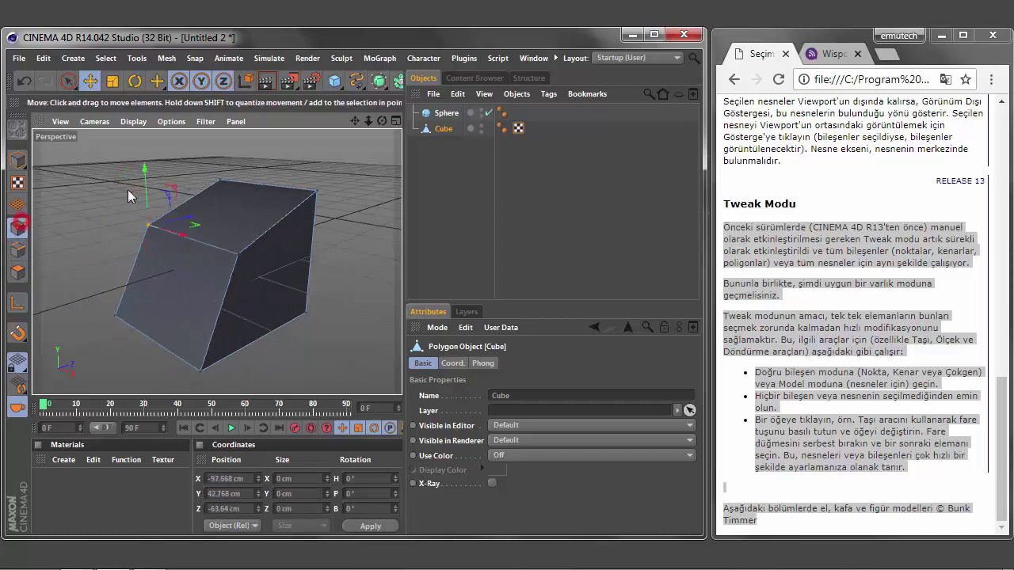
{"action": "left_click_drag", "start_coordinate": [145, 171], "coordinate": [148, 183]}
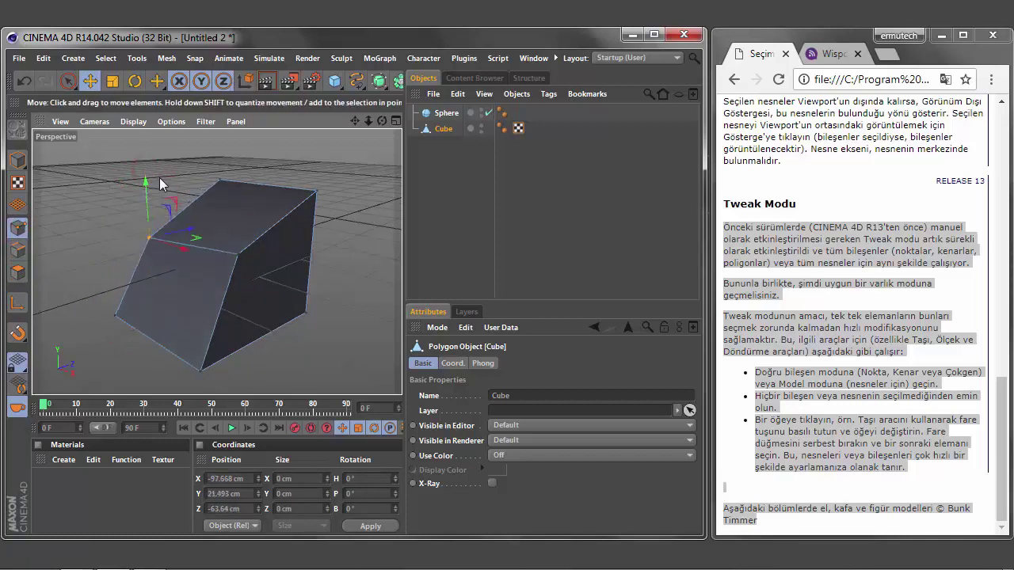
{"action": "left_click", "coordinate": [18, 58]}
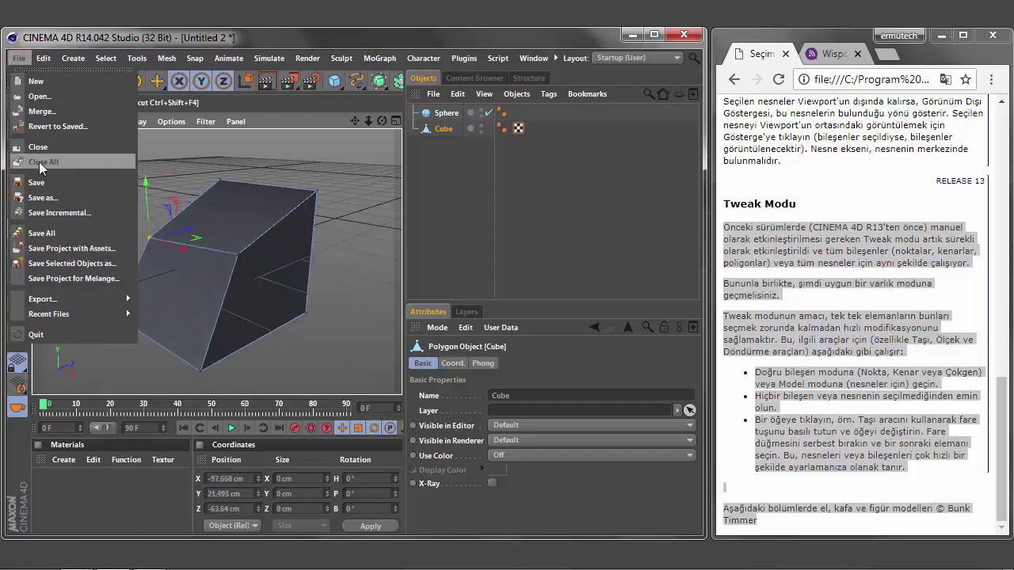
Close all open scenes, declining to save the reshaped cube, and bring up the Select menu
{"action": "left_click", "coordinate": [39, 162]}
{"action": "left_click", "coordinate": [517, 355]}
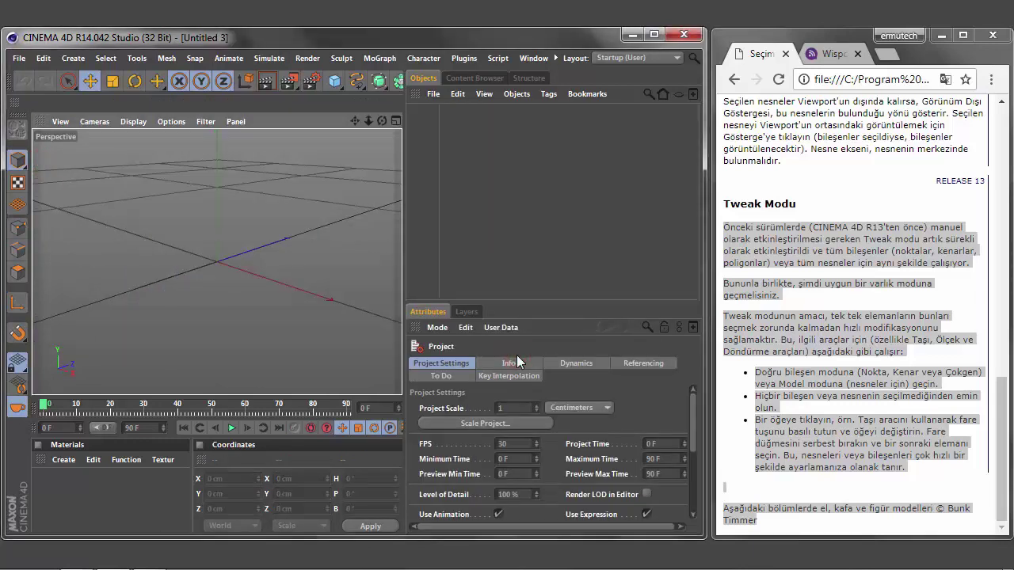
{"action": "left_click", "coordinate": [106, 57]}
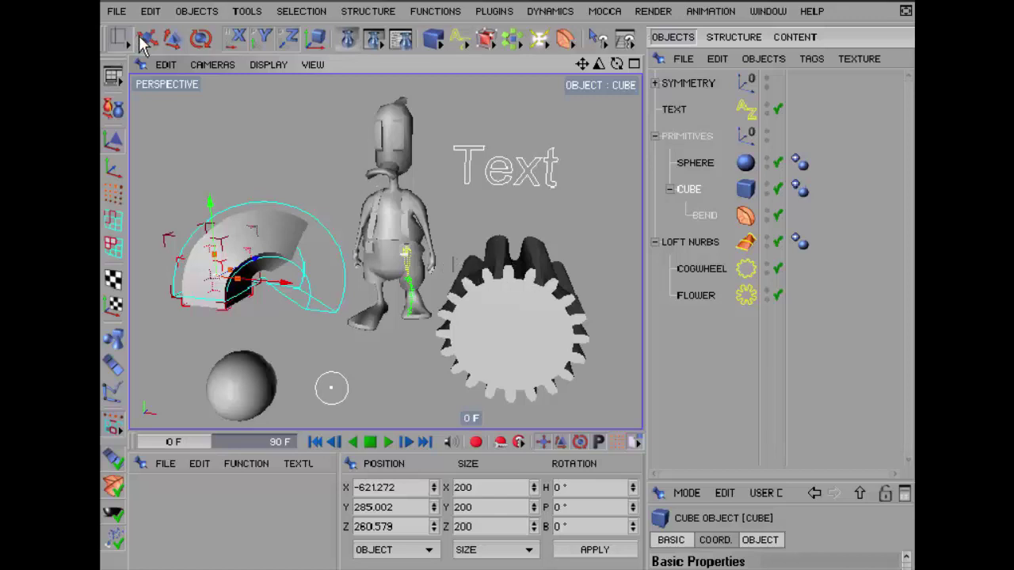
With the Move tool, click between the Loft NURBS, Cogwheel and Flower objects in the viewport
{"action": "left_click", "coordinate": [147, 38]}
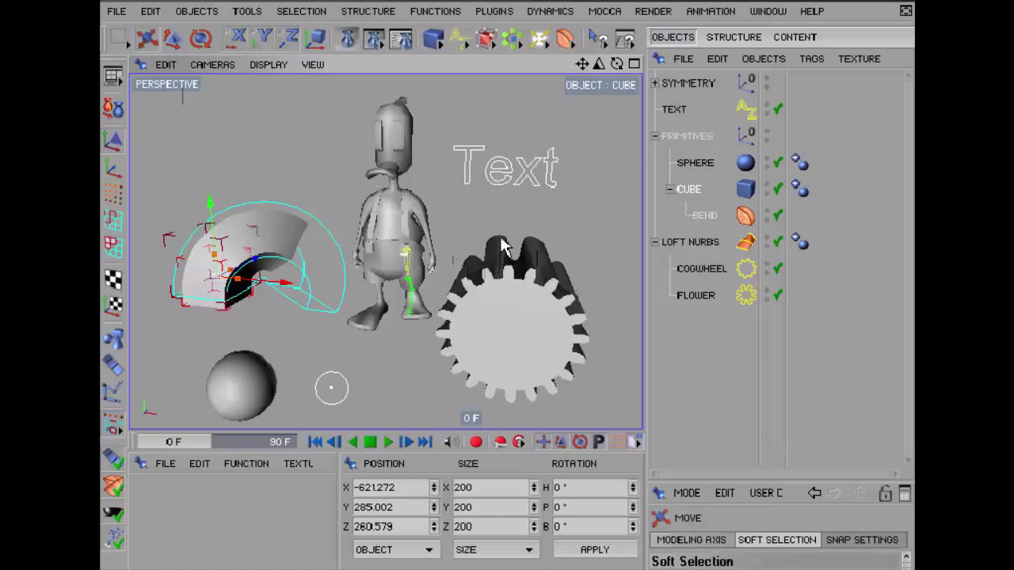
{"action": "left_click", "coordinate": [501, 246]}
{"action": "left_click", "coordinate": [492, 305]}
{"action": "left_click", "coordinate": [504, 247]}
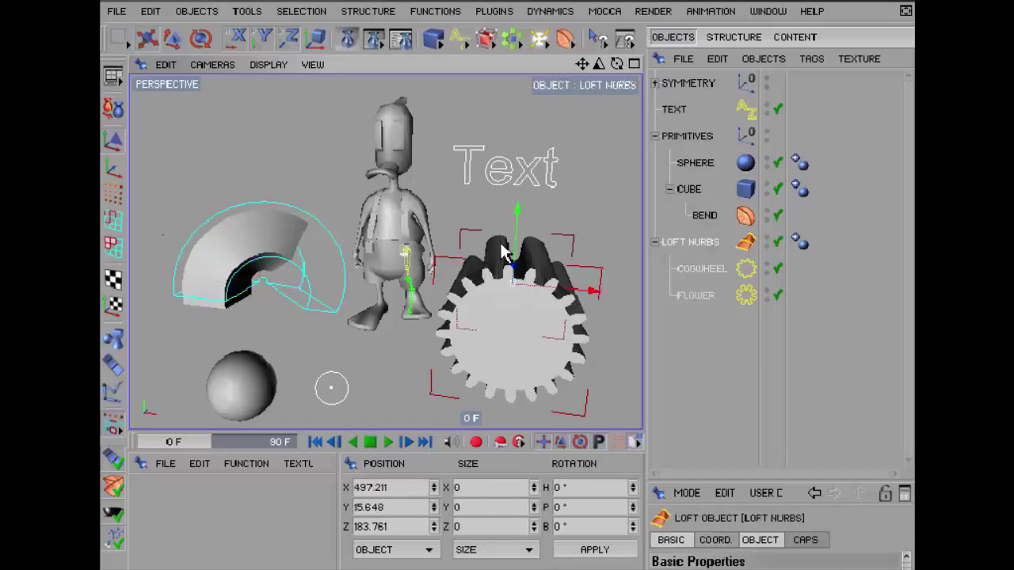
{"action": "left_click", "coordinate": [493, 305]}
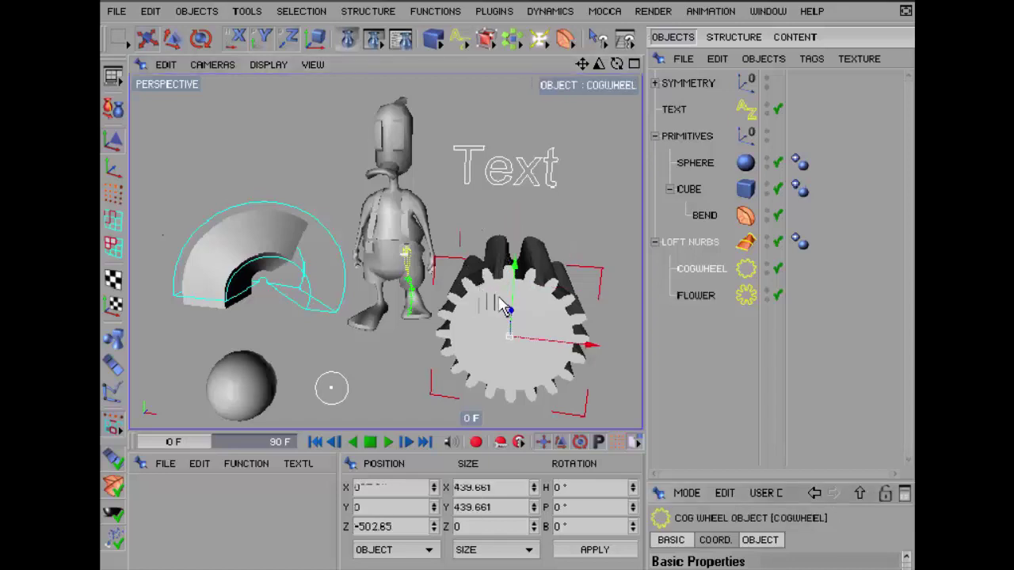
{"action": "left_click", "coordinate": [544, 254]}
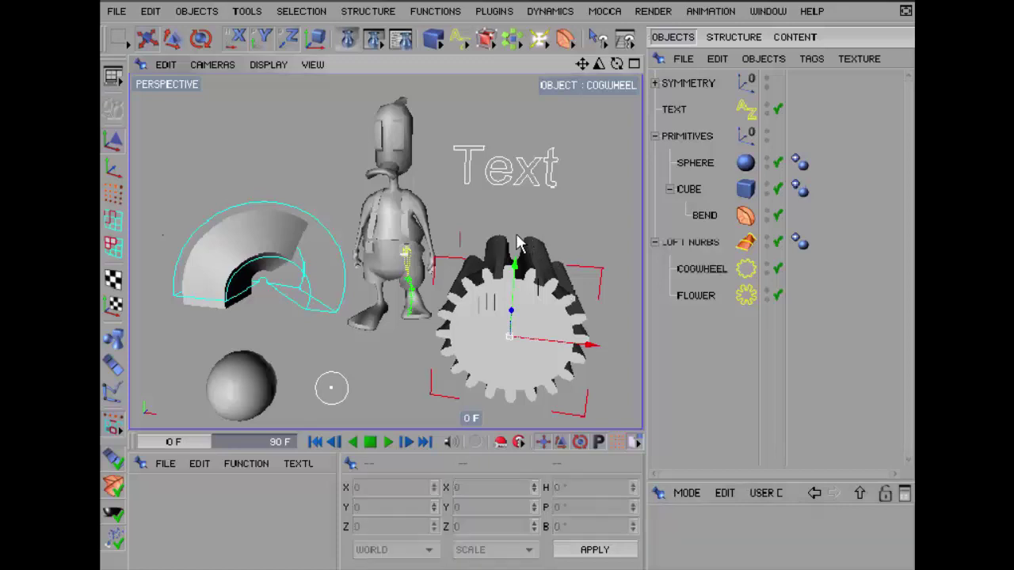
{"action": "left_click", "coordinate": [525, 252]}
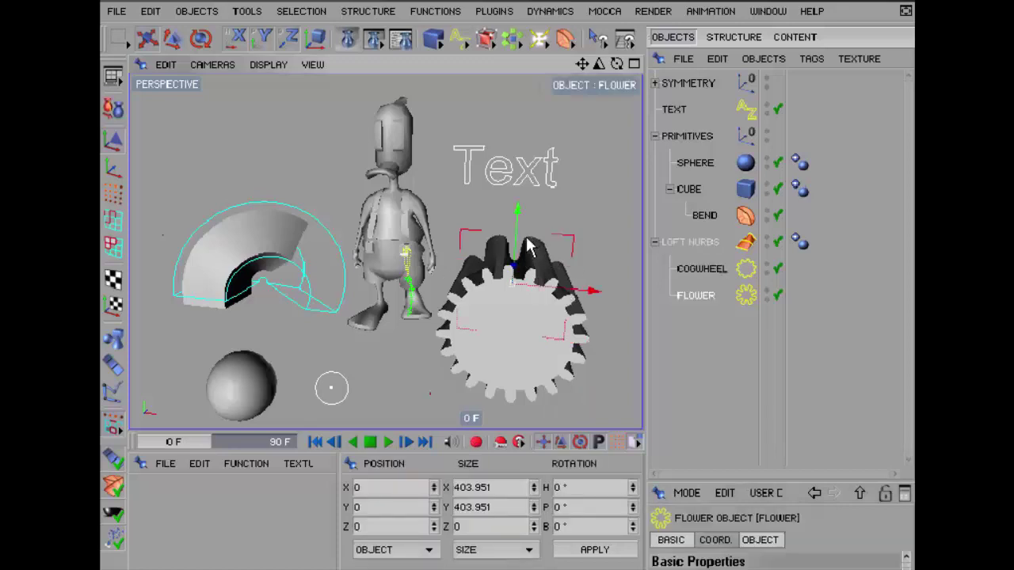
Right-click overlapping spots to list stacked objects and pick the Bend deformer from the list
{"action": "right_click", "coordinate": [491, 274]}
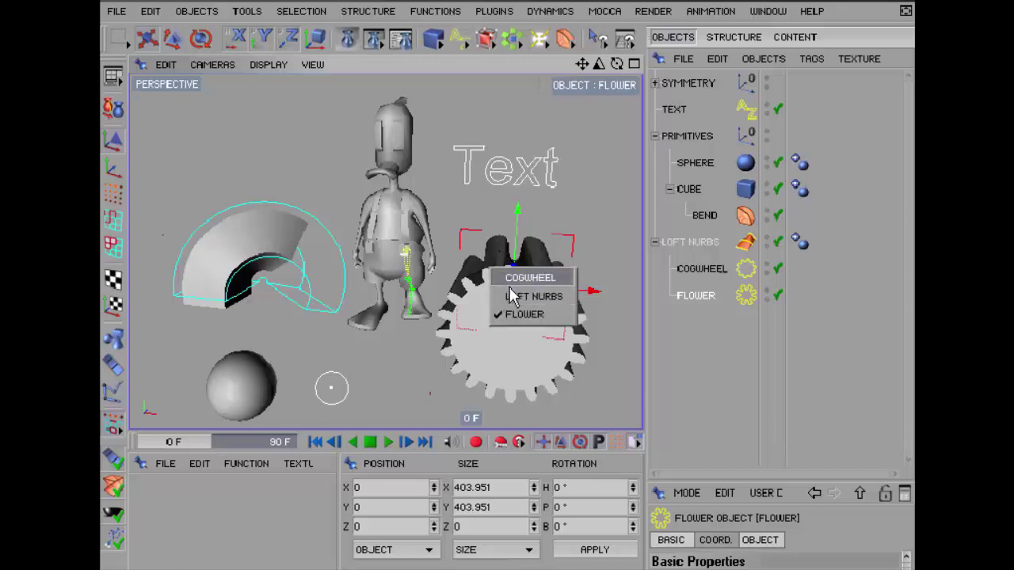
{"action": "right_click", "coordinate": [499, 261]}
{"action": "right_click", "coordinate": [502, 259]}
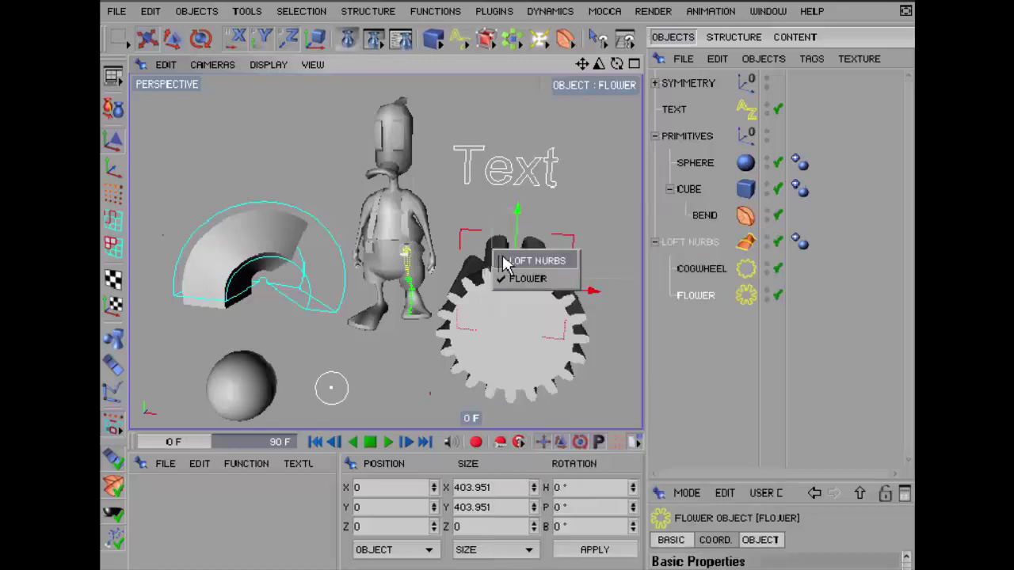
{"action": "right_click", "coordinate": [523, 317]}
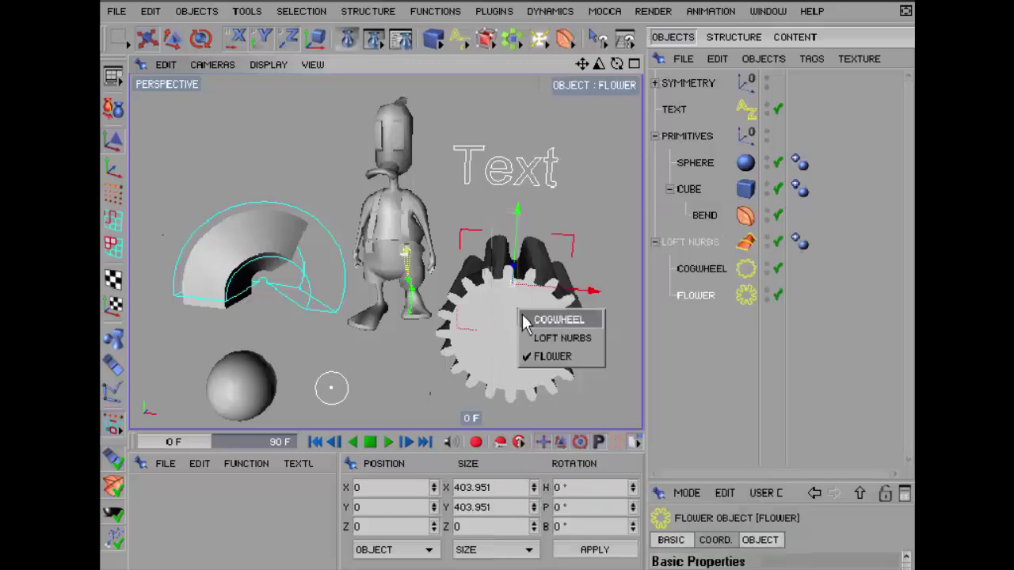
{"action": "left_click", "coordinate": [511, 299]}
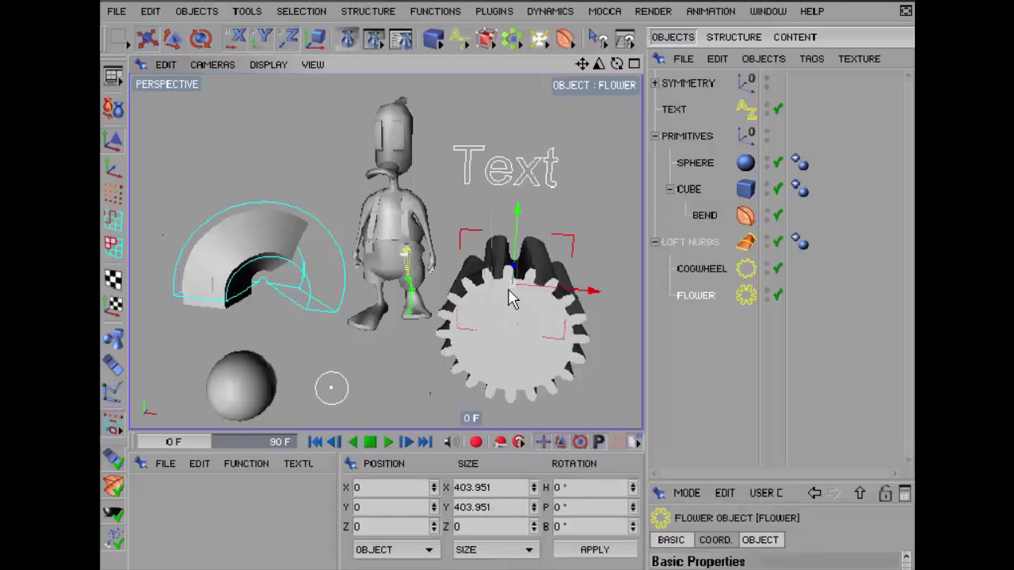
{"action": "right_click", "coordinate": [214, 289]}
{"action": "right_click", "coordinate": [215, 290]}
{"action": "left_click", "coordinate": [236, 309]}
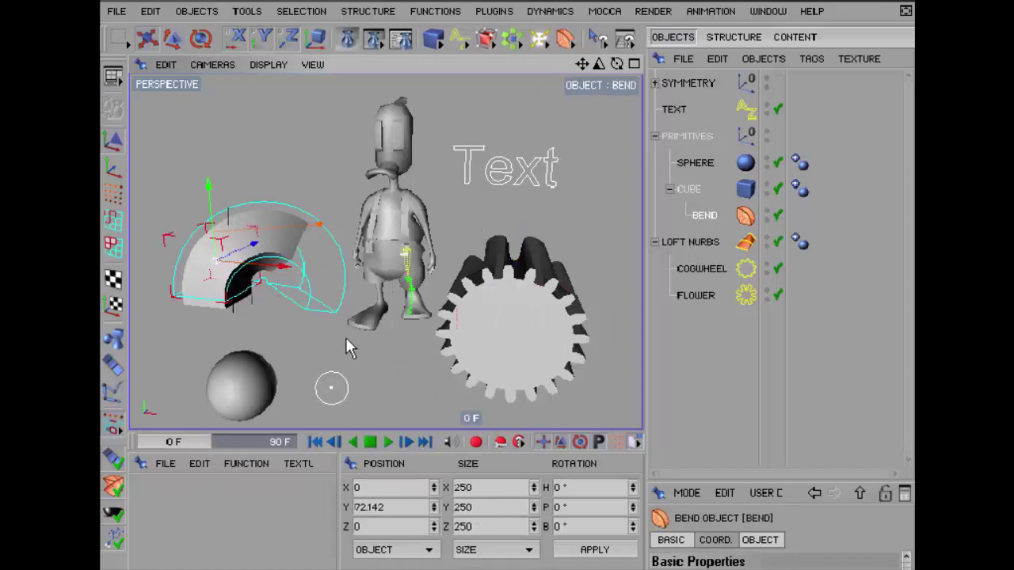
Deselect all objects, switch to Rectangle Selection with the 0 key, and reopen the Selection Filter menu
{"action": "left_click", "coordinate": [599, 46]}
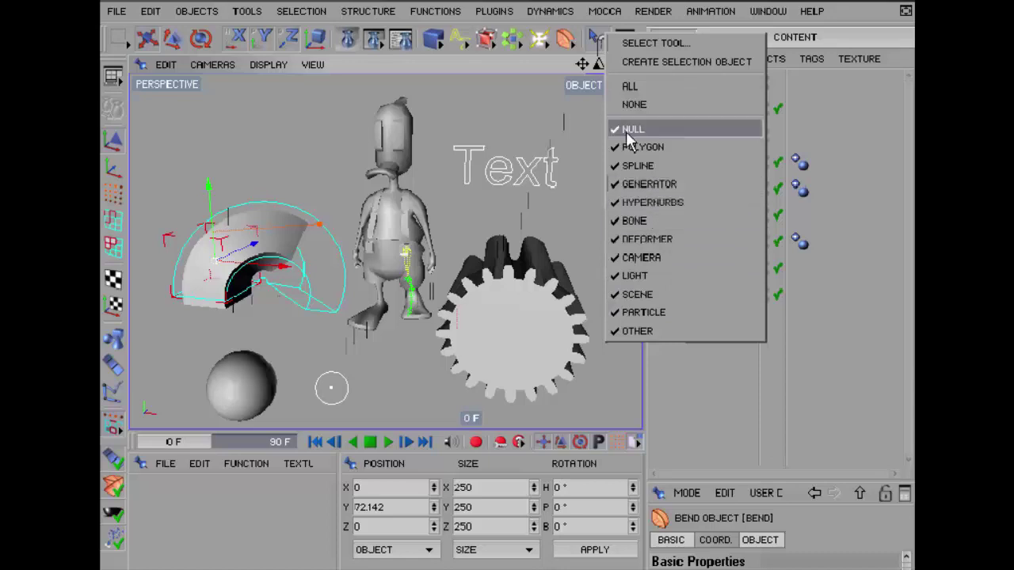
{"action": "left_click", "coordinate": [630, 103]}
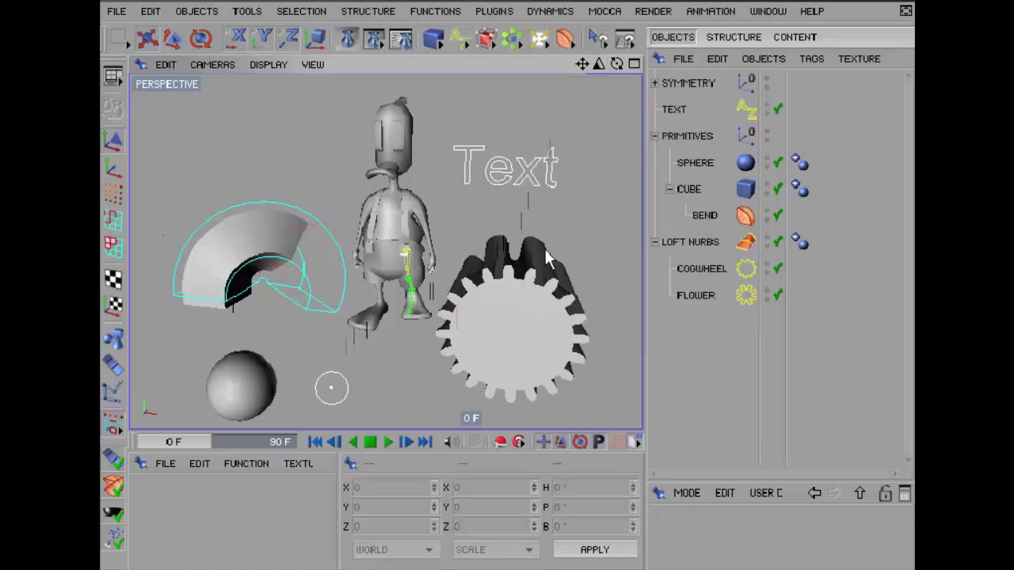
{"action": "key", "text": "0"}
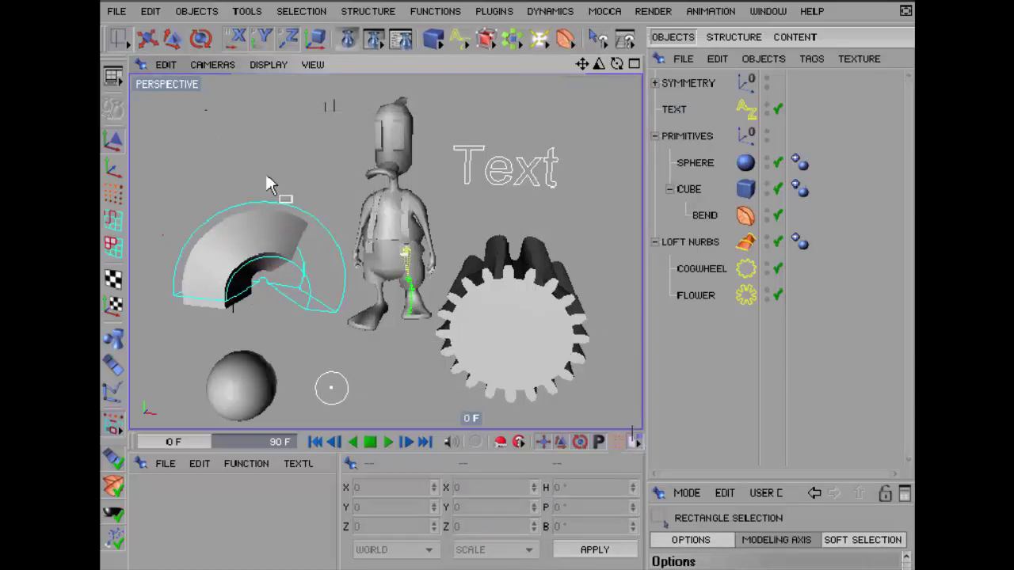
{"action": "left_click", "coordinate": [601, 49]}
{"action": "left_click", "coordinate": [613, 87]}
{"action": "left_click", "coordinate": [598, 48]}
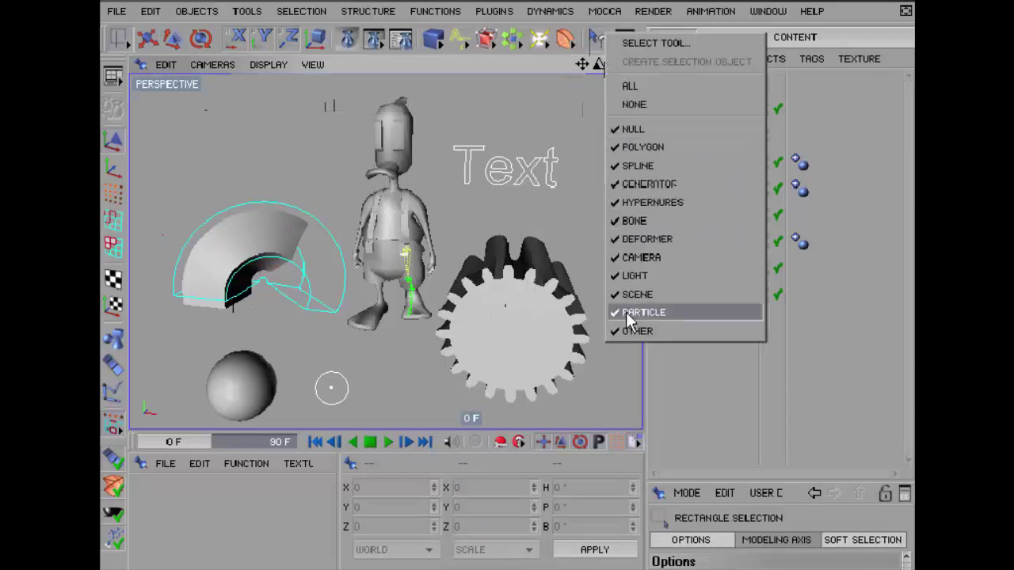
Set the Selection Filter to None, box-select across the scene, and expand the character's hierarchy
{"action": "left_click", "coordinate": [630, 106]}
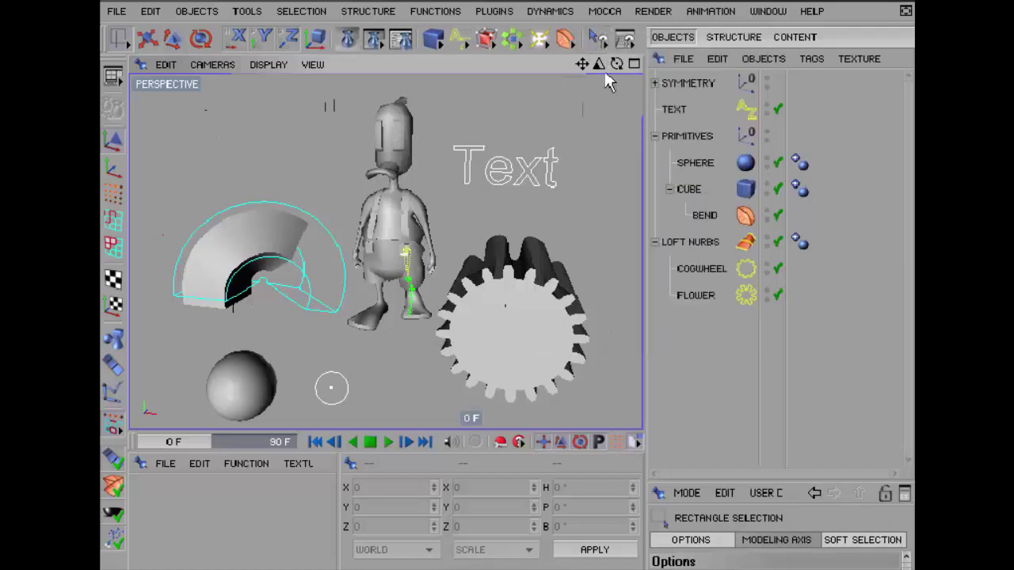
{"action": "left_click", "coordinate": [598, 49]}
{"action": "left_click", "coordinate": [625, 144]}
{"action": "left_click_drag", "start_coordinate": [267, 107], "coordinate": [586, 400]}
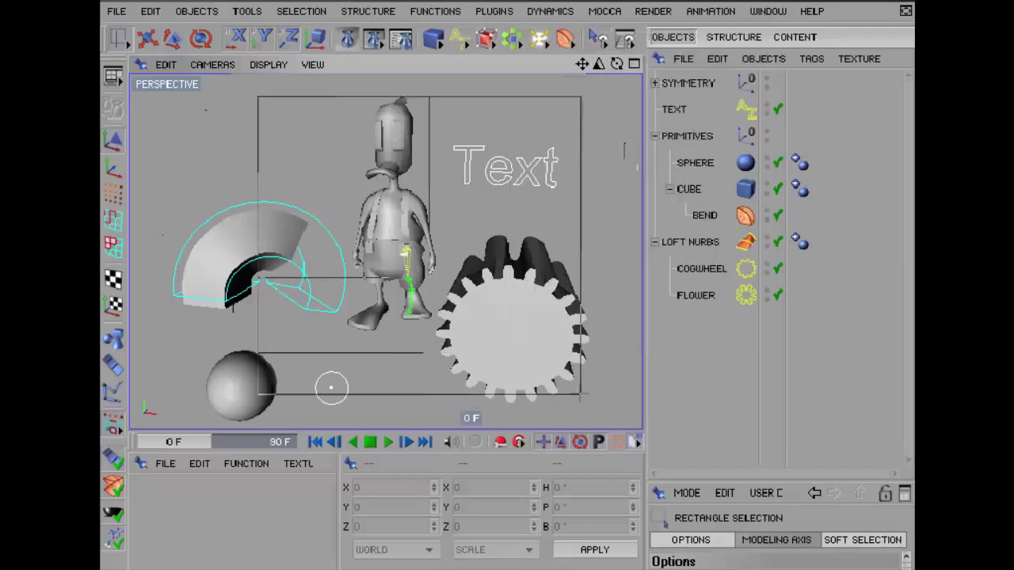
{"action": "left_click", "coordinate": [656, 83]}
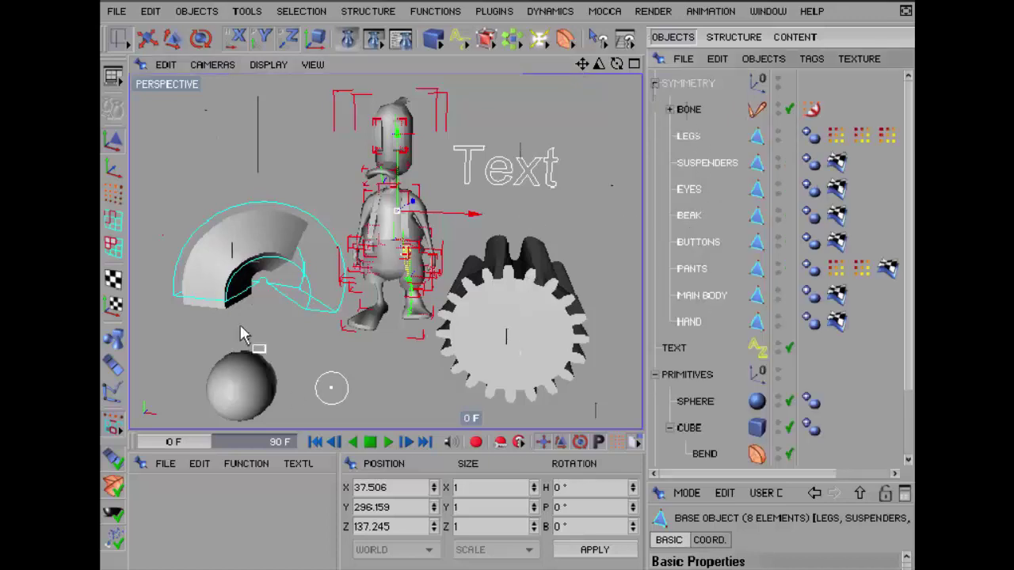
Allow only Splines in the Selection Filter and box-select the spline objects across the scene
{"action": "left_click", "coordinate": [625, 37]}
{"action": "left_click", "coordinate": [630, 127]}
{"action": "left_click", "coordinate": [599, 37]}
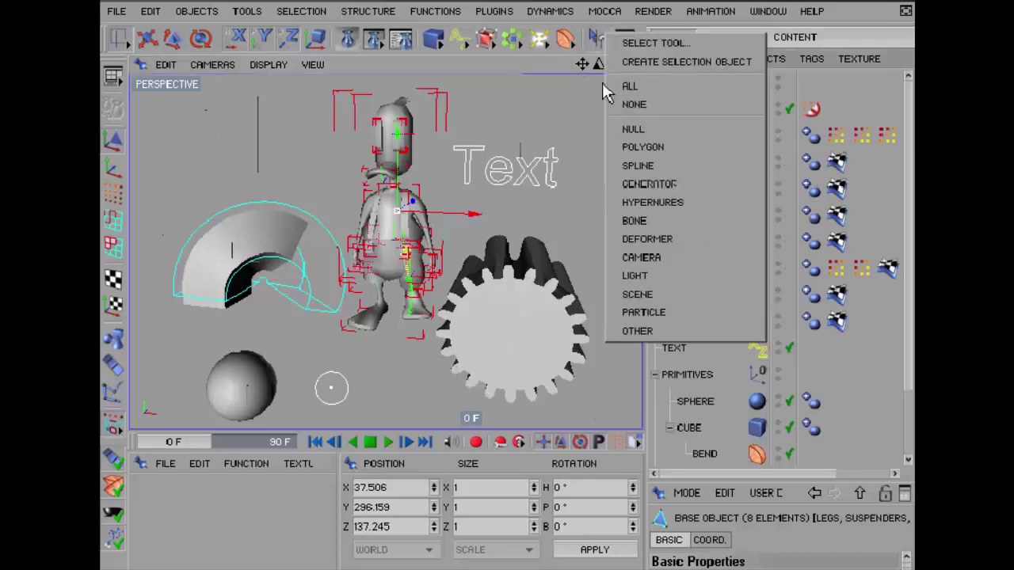
{"action": "left_click", "coordinate": [620, 162]}
{"action": "mouse_move", "coordinate": [208, 99]}
{"action": "left_mouse_down"}
{"action": "mouse_move", "coordinate": [528, 274]}
{"action": "mouse_move", "coordinate": [572, 349]}
{"action": "left_mouse_up"}
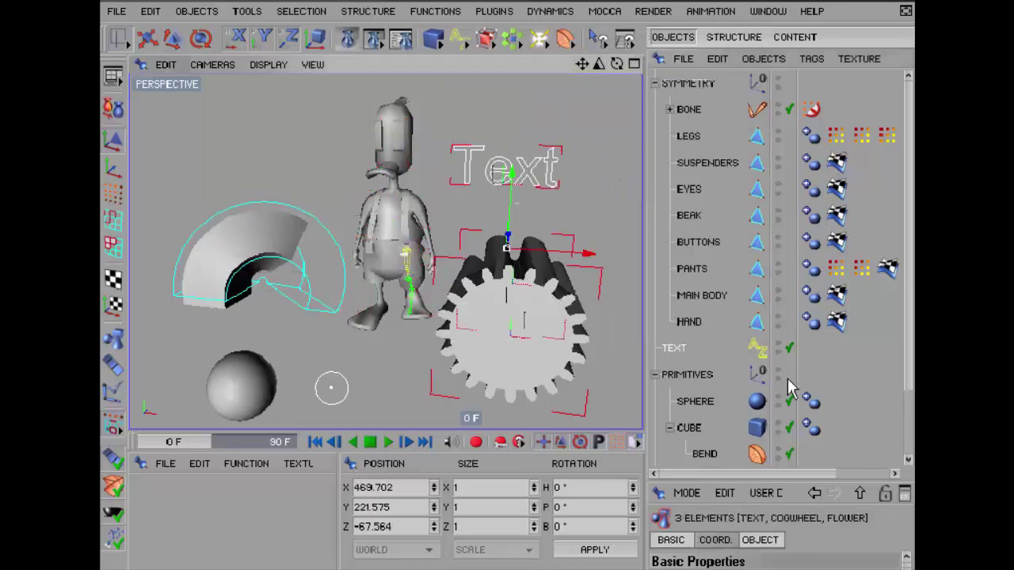
{"action": "scroll", "coordinate": [792, 385], "scroll_direction": "down", "scroll_amount": 3}
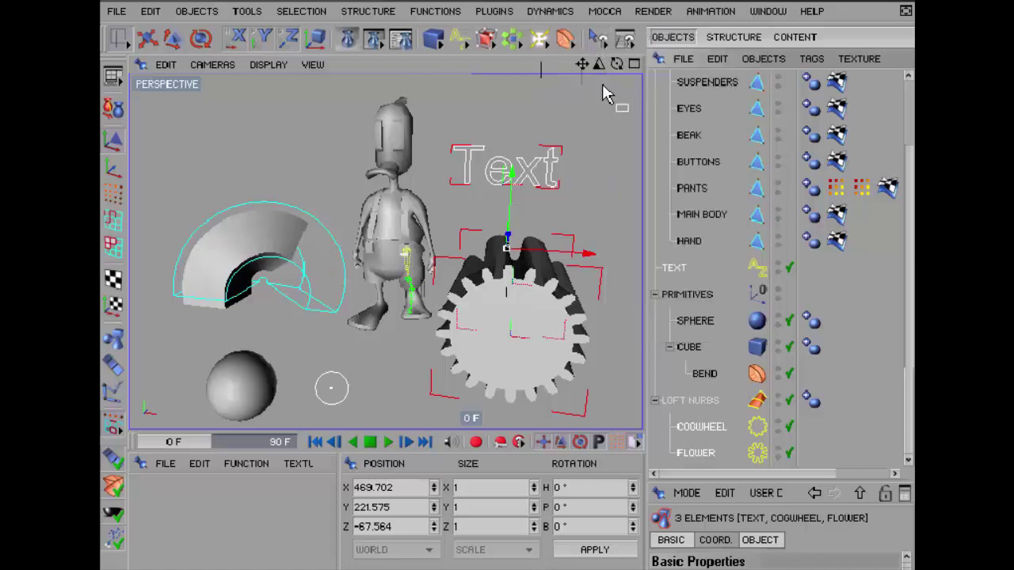
Enable Bones in the filter, select the character's bone, and collapse its hierarchy
{"action": "left_click", "coordinate": [599, 44]}
{"action": "left_click", "coordinate": [634, 224]}
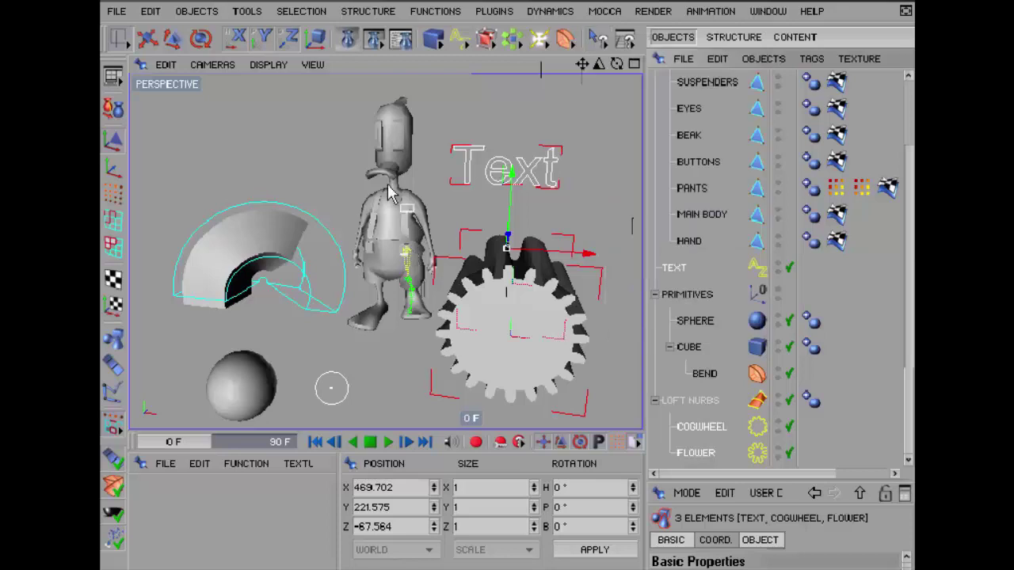
{"action": "left_click", "coordinate": [406, 254]}
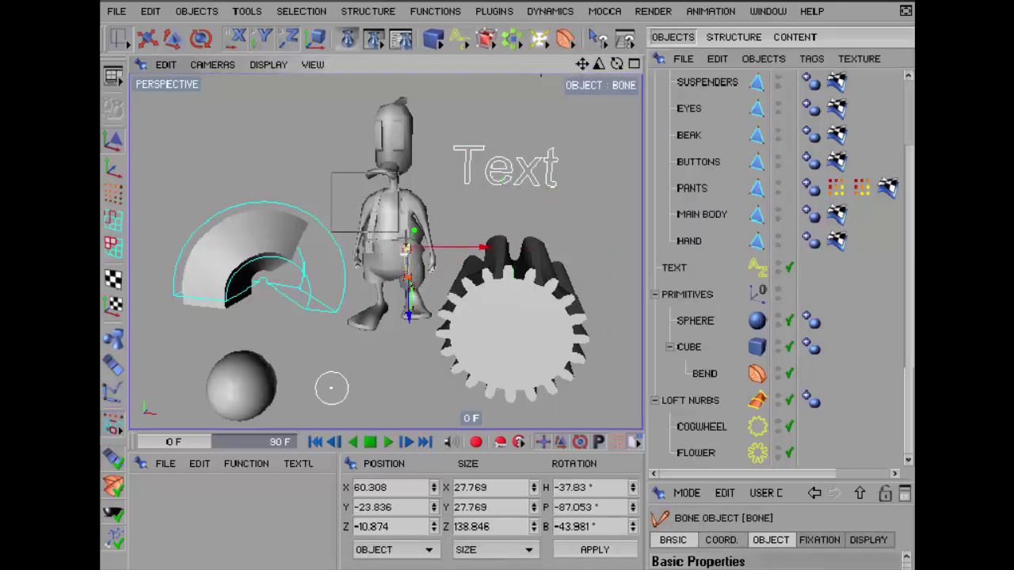
{"action": "left_click_drag", "start_coordinate": [401, 276], "coordinate": [407, 307]}
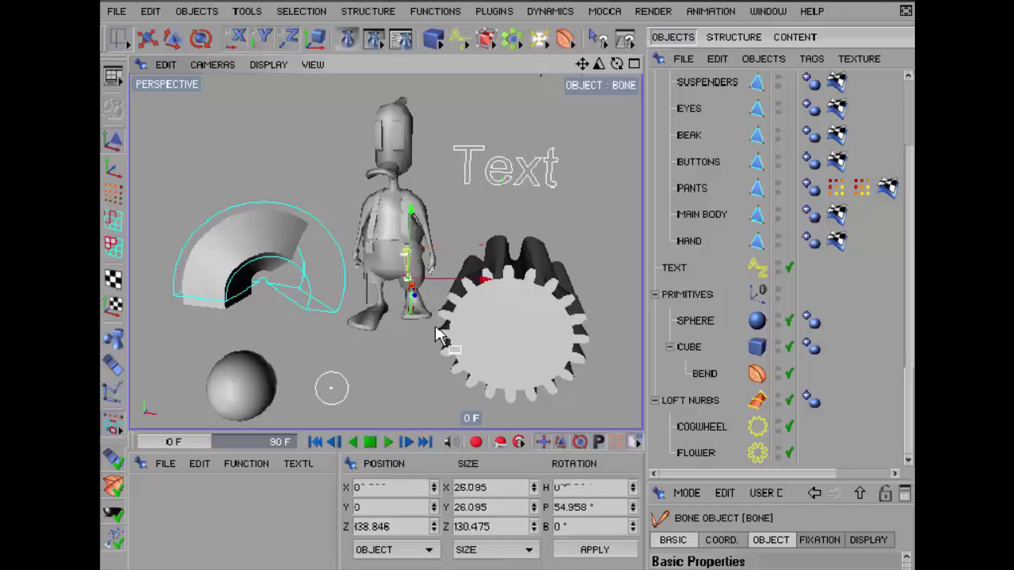
{"action": "scroll", "coordinate": [683, 154], "scroll_direction": "up", "scroll_amount": 3}
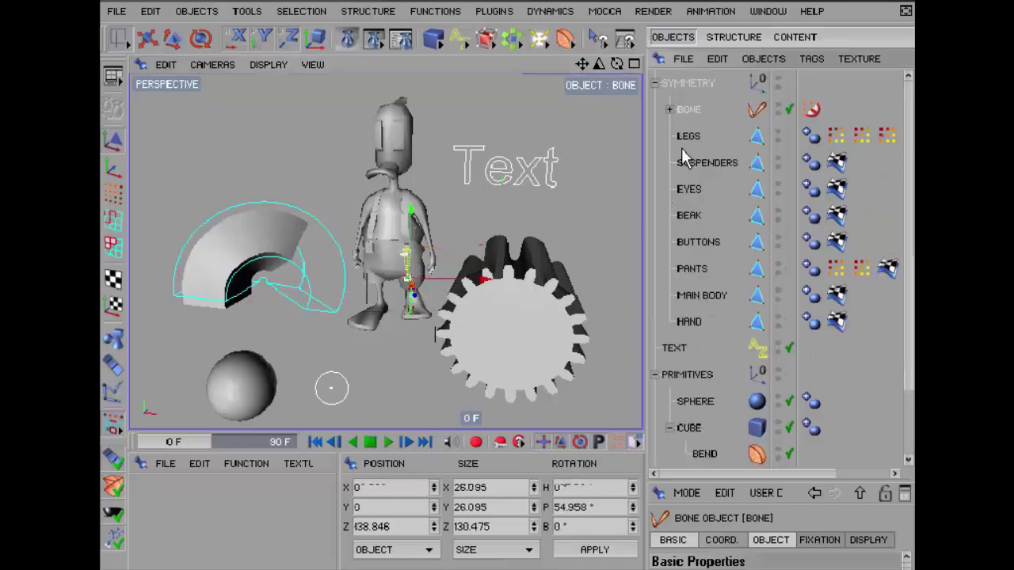
{"action": "left_click", "coordinate": [656, 84]}
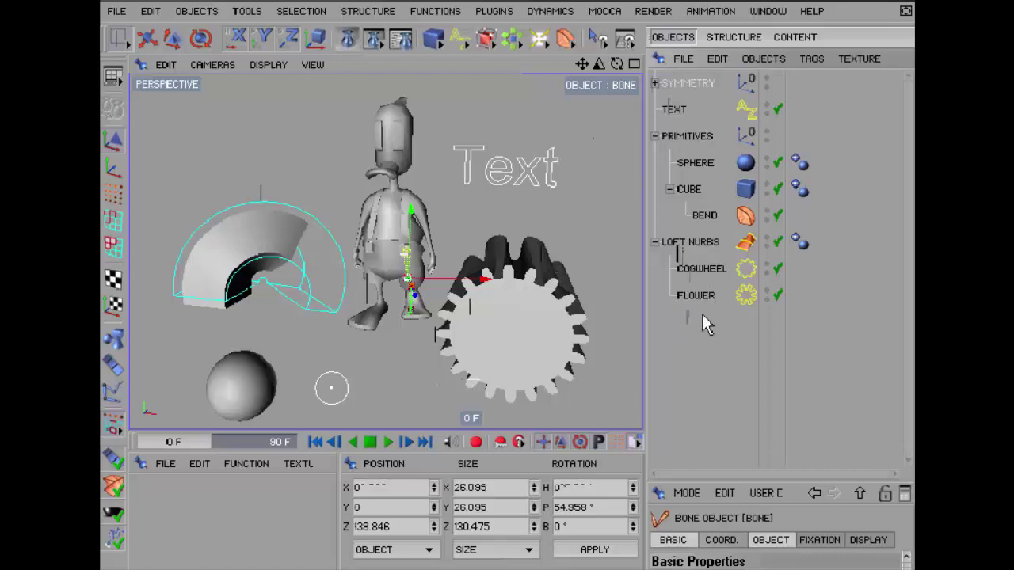
Box-select the Cogwheel and Flower and set the selection filter to All object types
{"action": "left_click_drag", "start_coordinate": [733, 348], "coordinate": [681, 269]}
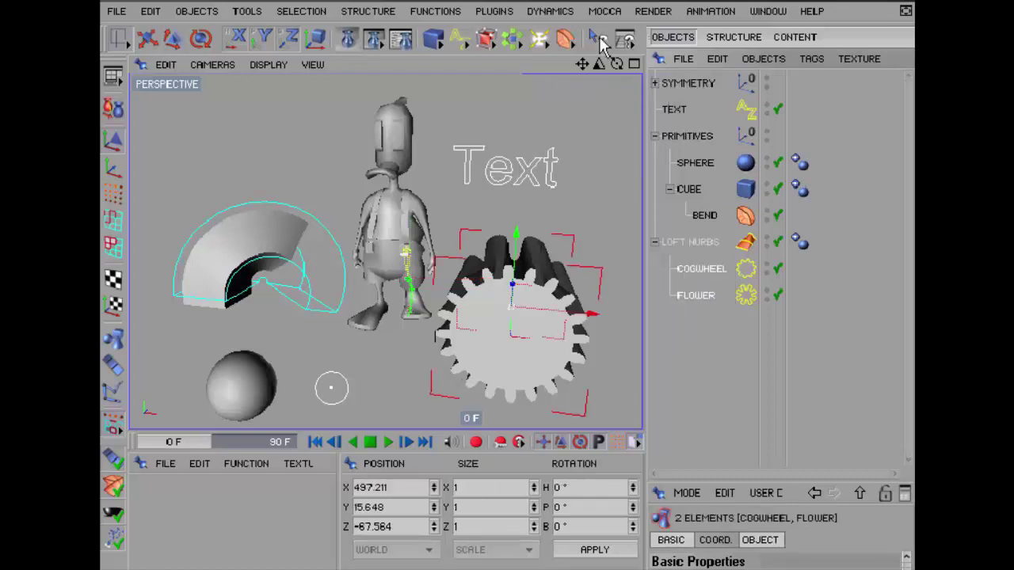
{"action": "left_click", "coordinate": [599, 37]}
{"action": "left_click", "coordinate": [619, 190]}
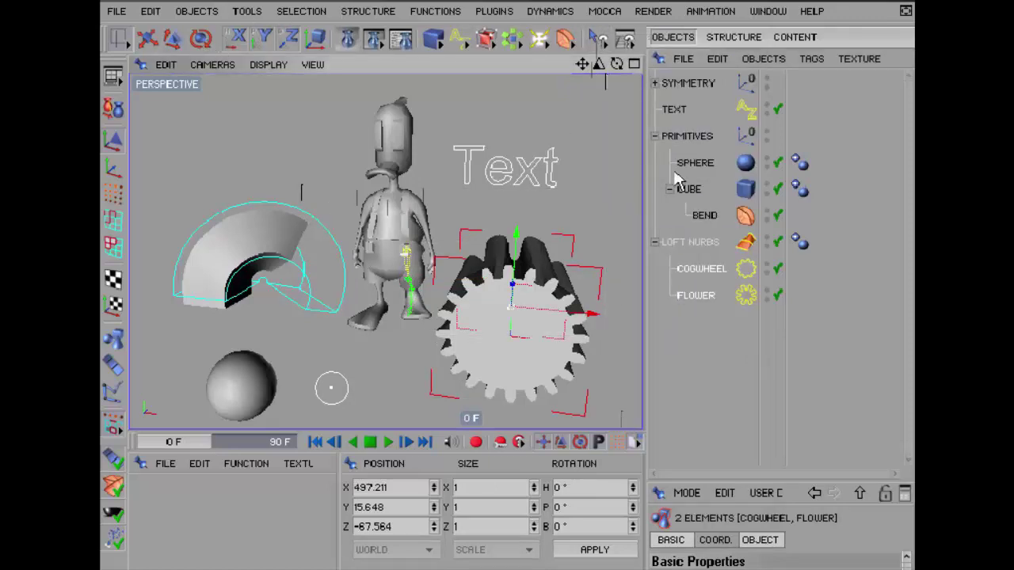
{"action": "left_click", "coordinate": [607, 44]}
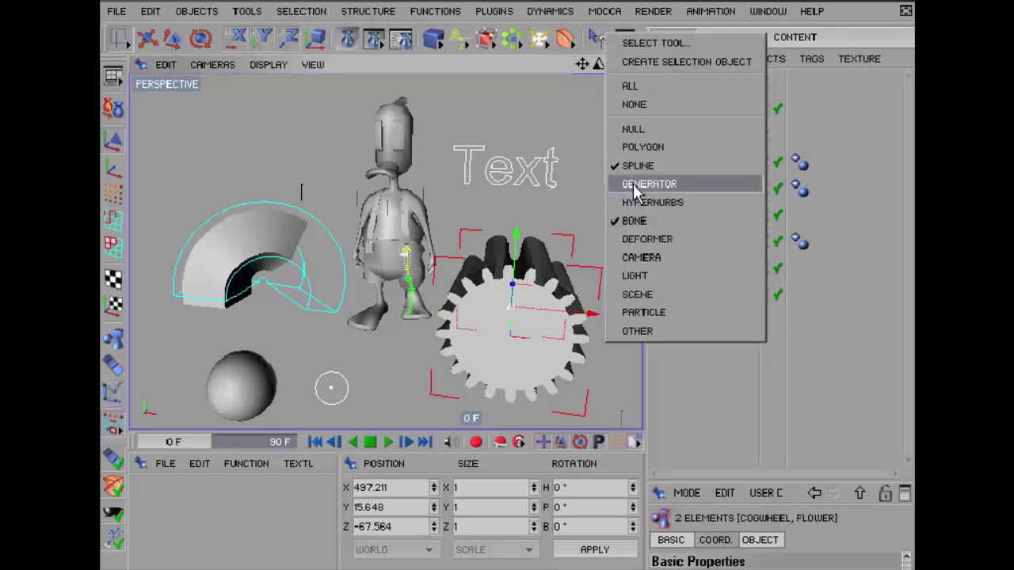
{"action": "left_click", "coordinate": [630, 85]}
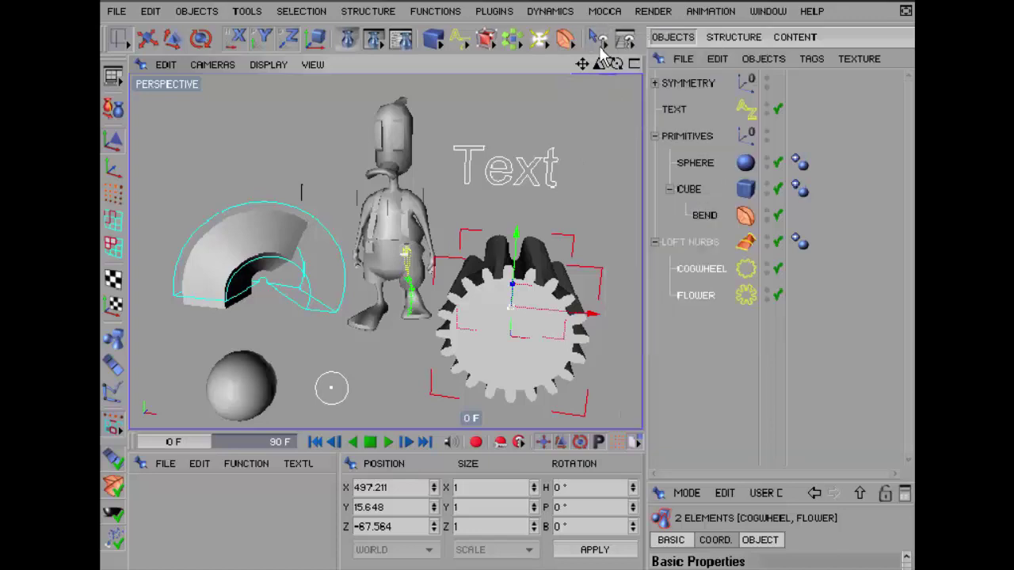
{"action": "left_click", "coordinate": [604, 43]}
{"action": "left_click", "coordinate": [598, 32]}
{"action": "left_click", "coordinate": [602, 38]}
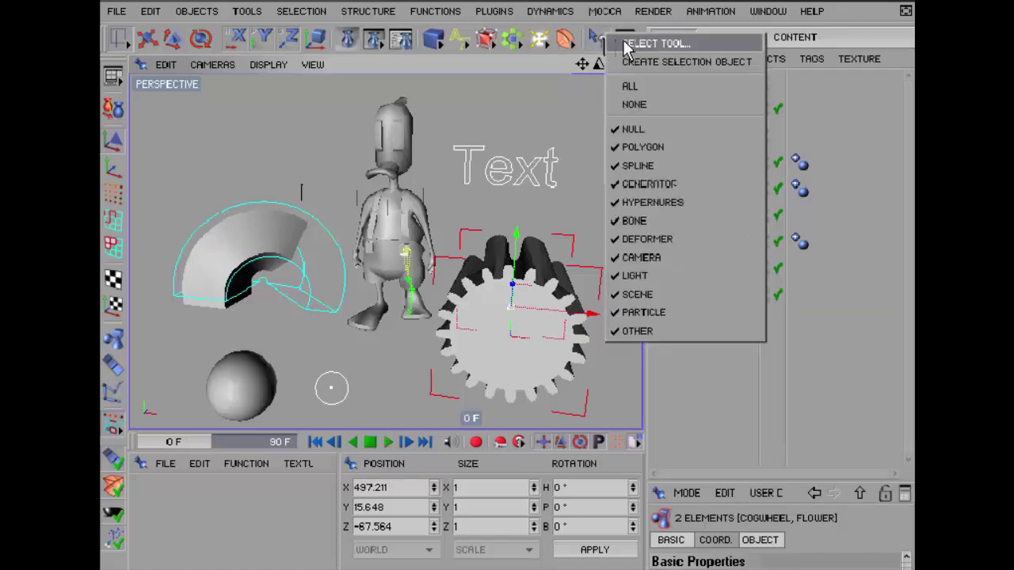
Save the selection as a selection object and rename it SELECT LOFT SPLINE
{"action": "left_click", "coordinate": [732, 73]}
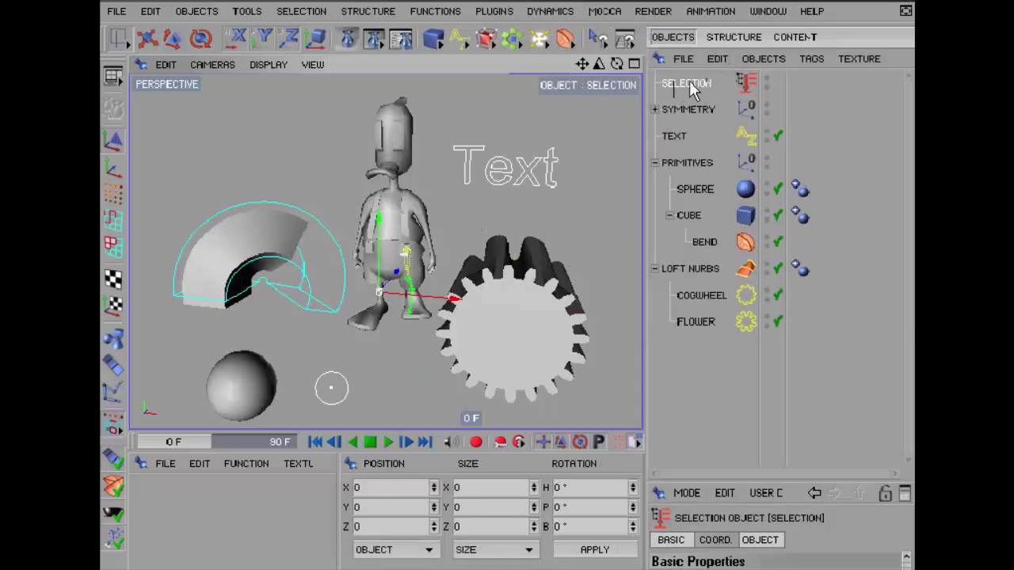
{"action": "double_click", "coordinate": [686, 84]}
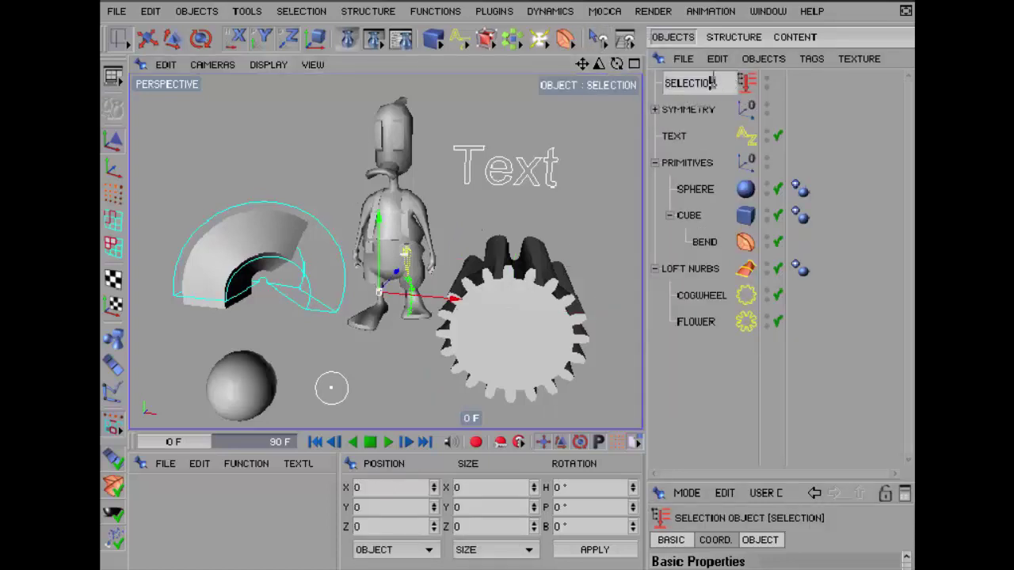
{"action": "type", "text": "Select Spline"}
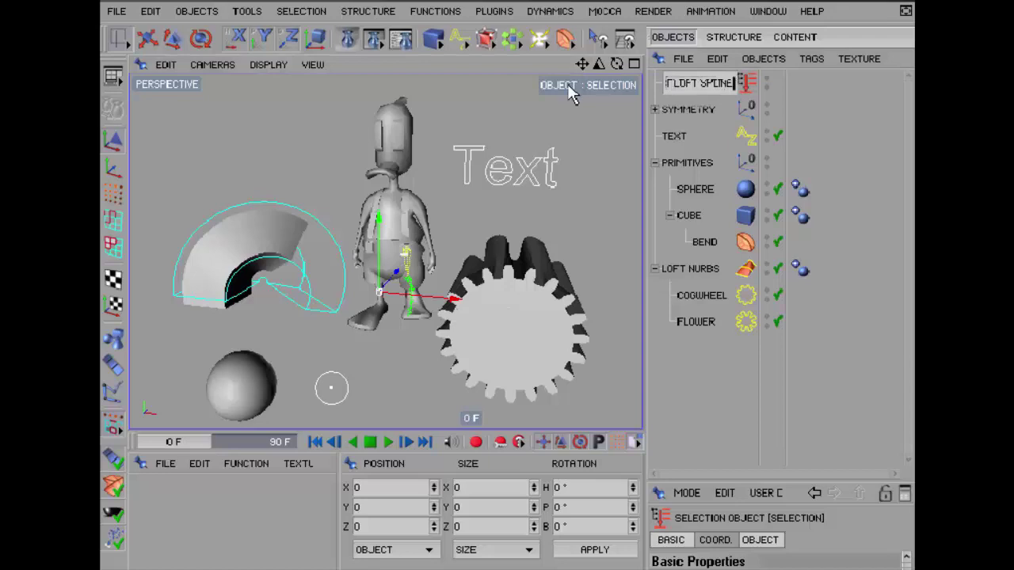
{"action": "key", "text": "Return"}
Clear the selection, then restore Cogwheel and Flower from the SELECT LOFT SPLINE object
{"action": "left_click_drag", "start_coordinate": [752, 481], "coordinate": [753, 283]}
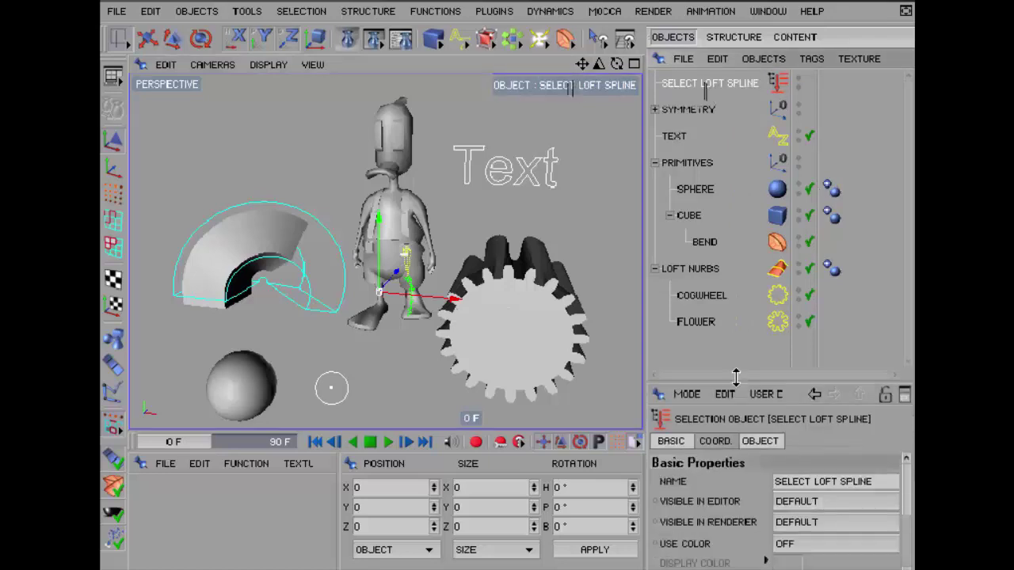
{"action": "left_click", "coordinate": [759, 349]}
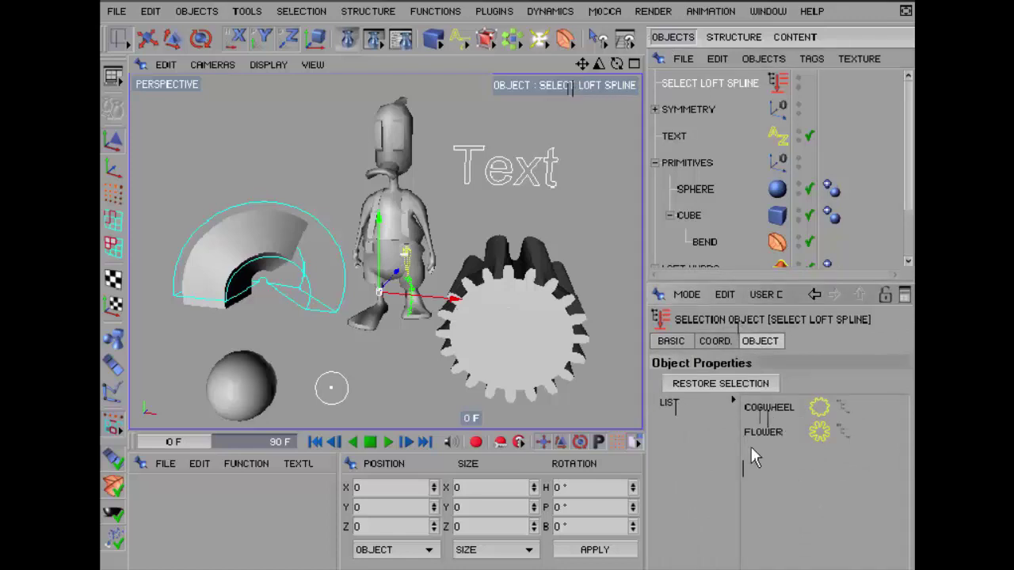
{"action": "left_click", "coordinate": [670, 165]}
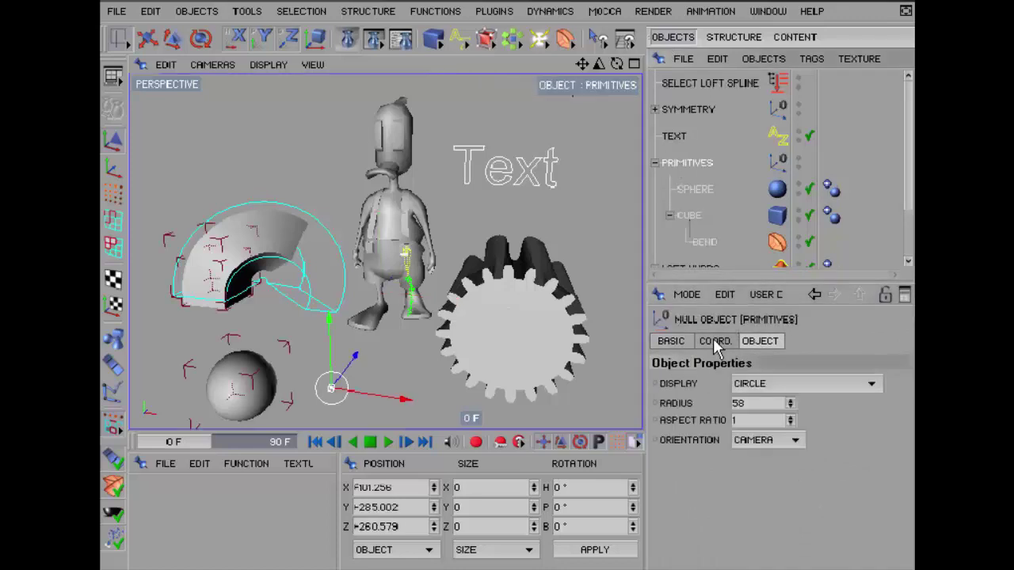
{"action": "double_click", "coordinate": [780, 89]}
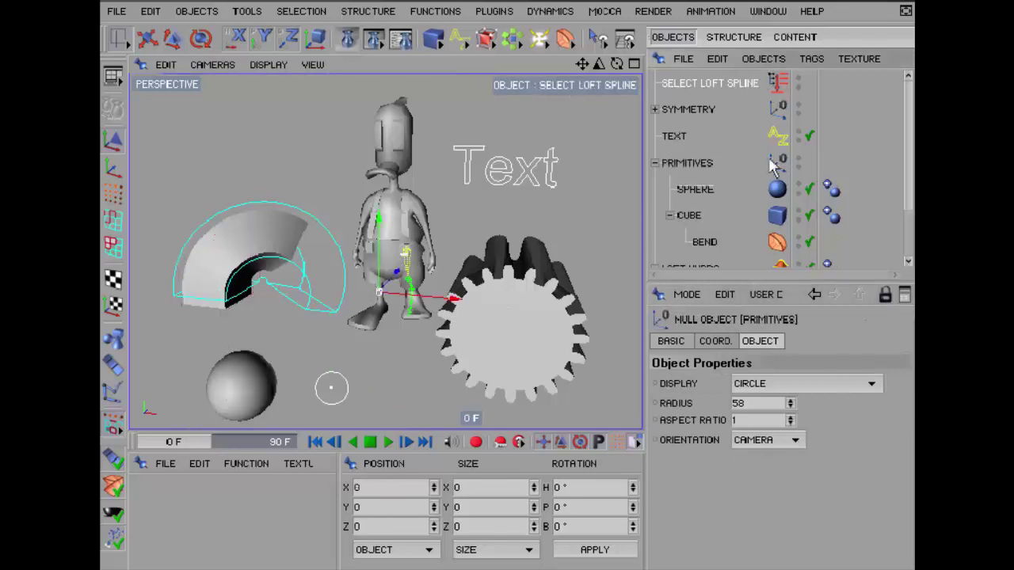
{"action": "left_click", "coordinate": [752, 376]}
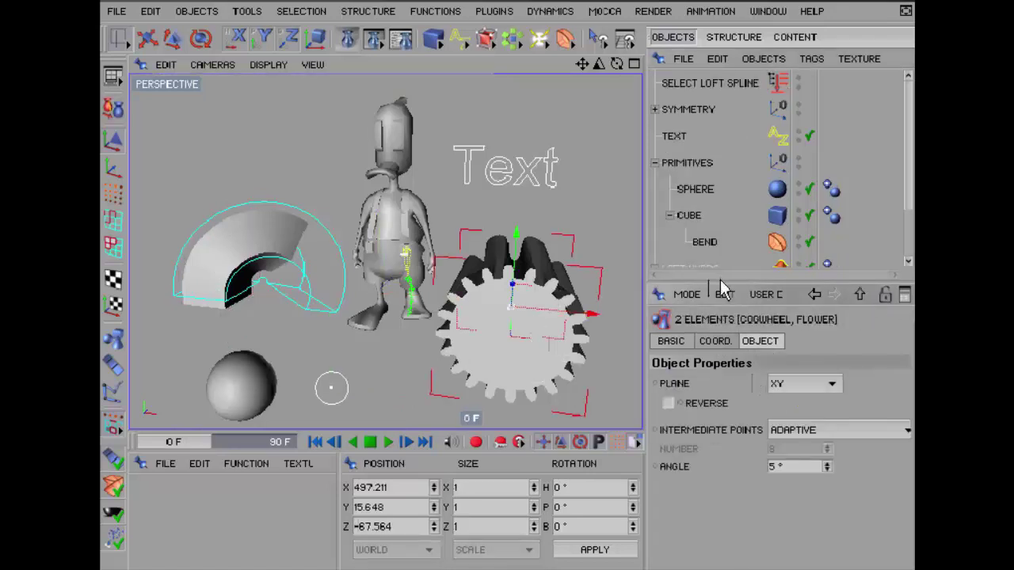
Select the Suspenders, Buttons and Pants objects inside the Symmetry group
{"action": "mouse_move", "coordinate": [721, 282]}
{"action": "left_mouse_down"}
{"action": "mouse_move", "coordinate": [720, 390]}
{"action": "mouse_move", "coordinate": [720, 363]}
{"action": "left_mouse_up"}
{"action": "left_click", "coordinate": [695, 189]}
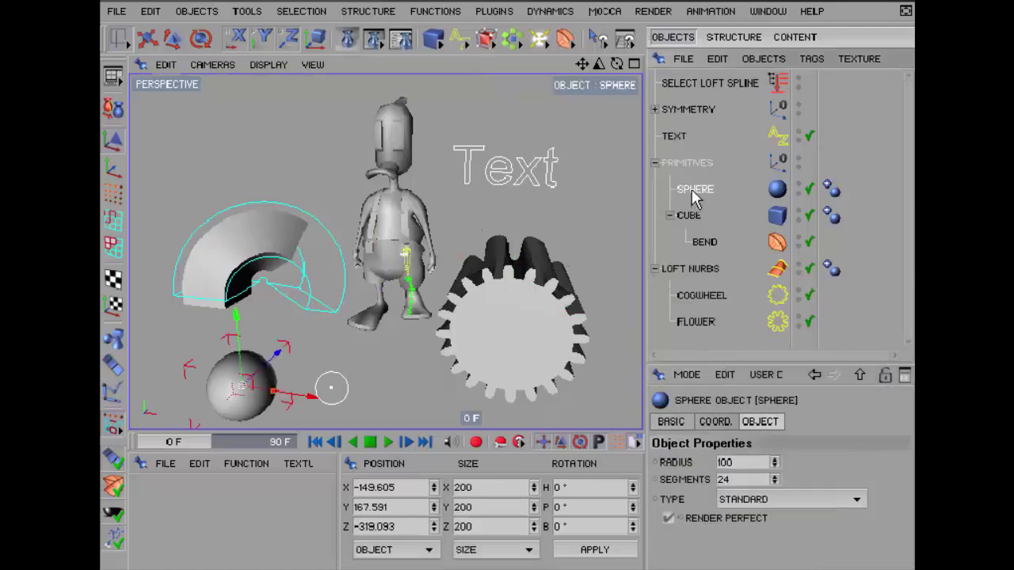
{"action": "double_click", "coordinate": [778, 84]}
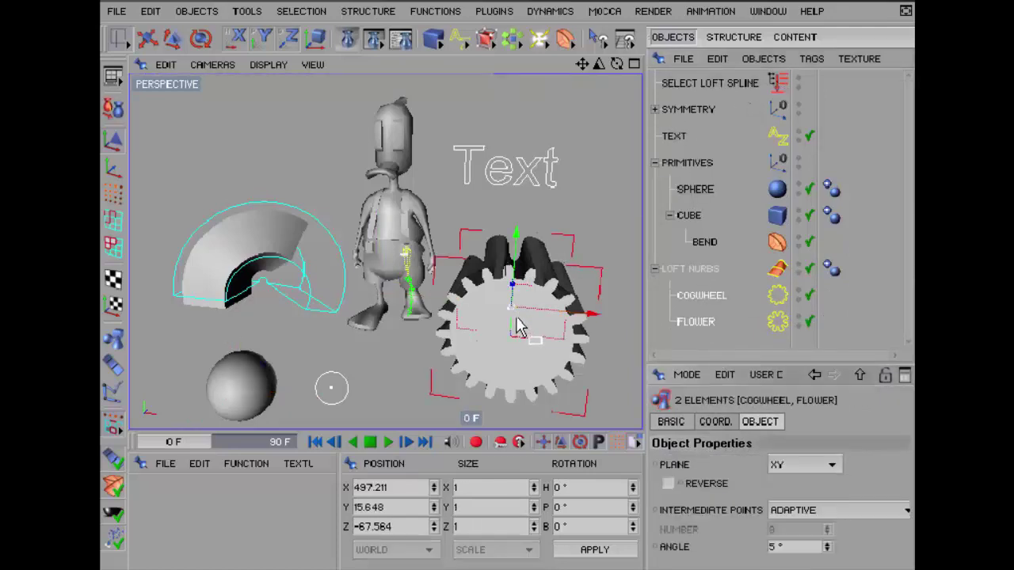
{"action": "left_click", "coordinate": [655, 110]}
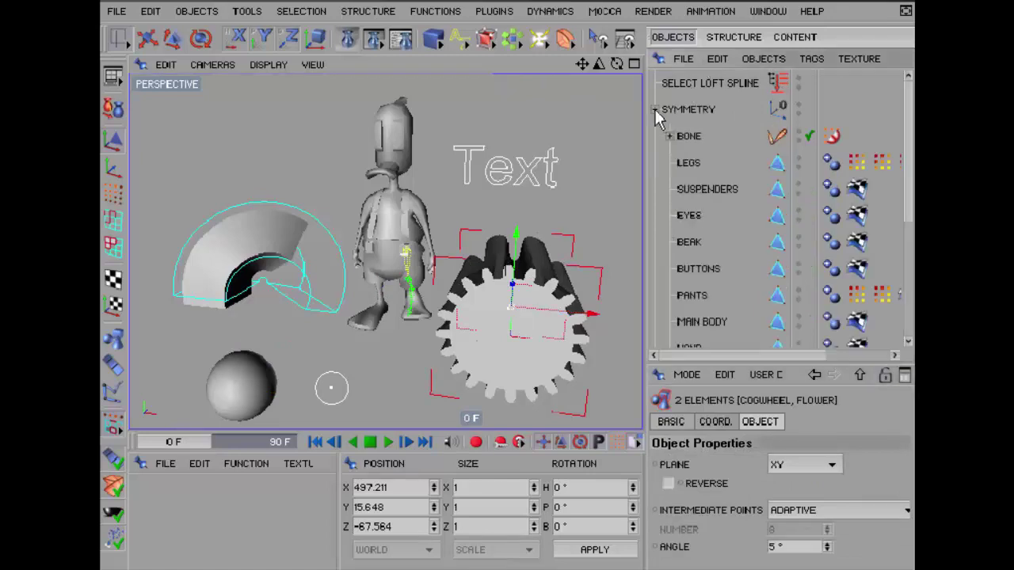
{"action": "left_click", "coordinate": [699, 190]}
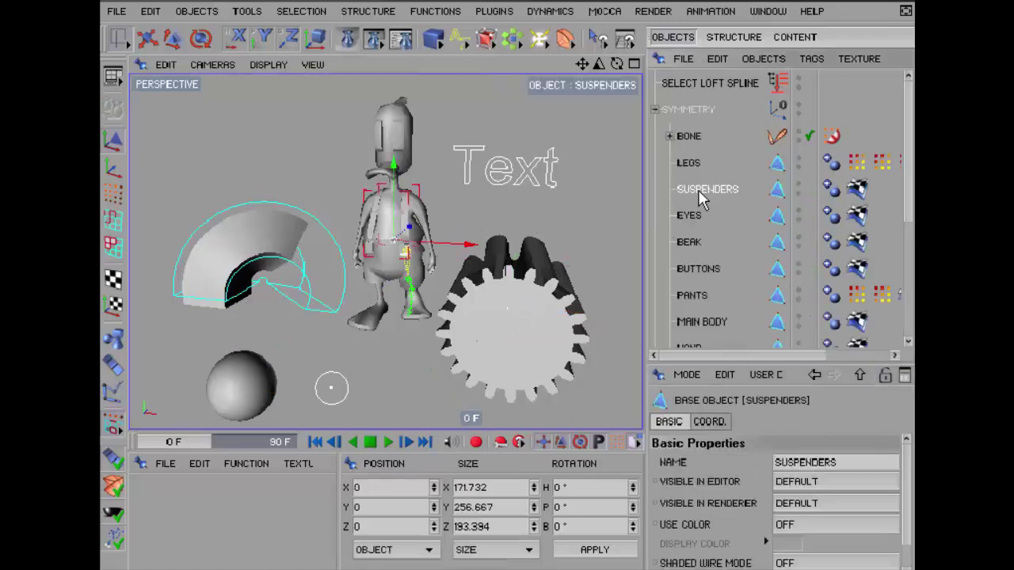
{"action": "left_click", "coordinate": [699, 269], "text": "ctrl"}
{"action": "left_click", "coordinate": [691, 295], "text": "ctrl"}
{"action": "scroll", "coordinate": [702, 306], "scroll_direction": "down", "scroll_amount": 3}
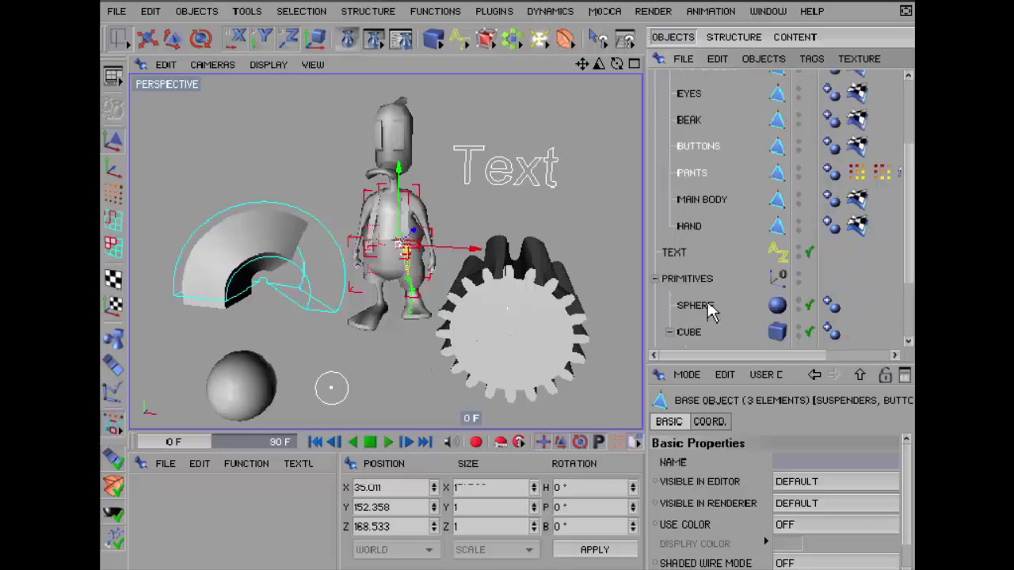
{"action": "scroll", "coordinate": [702, 305], "scroll_direction": "up", "scroll_amount": 3}
Store the three objects as a selection object named CLOTHING, restore it, then select the Cogwheel
{"action": "left_click", "coordinate": [598, 37]}
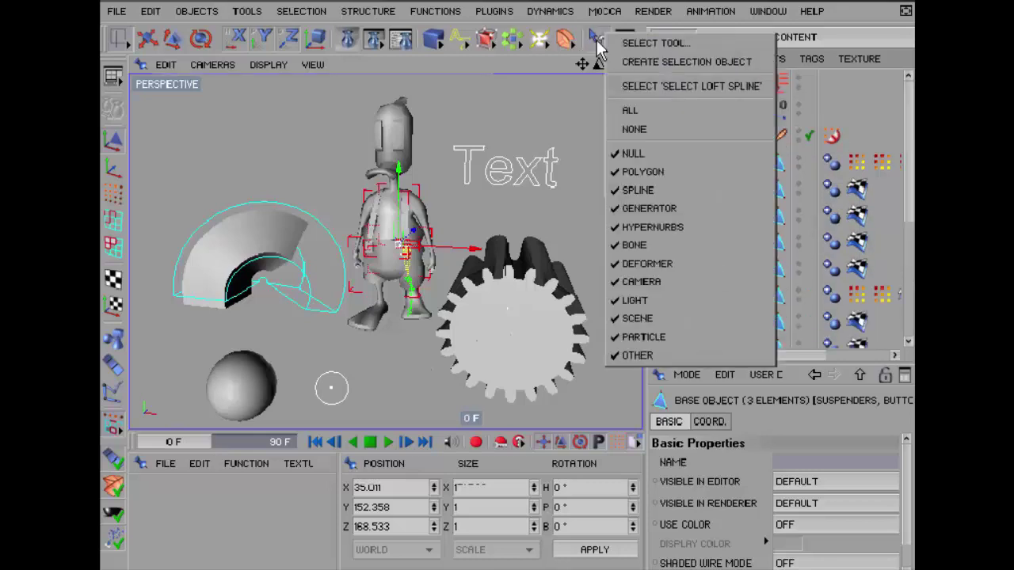
{"action": "left_click", "coordinate": [679, 61]}
{"action": "double_click", "coordinate": [688, 82]}
{"action": "type", "text": "S"}
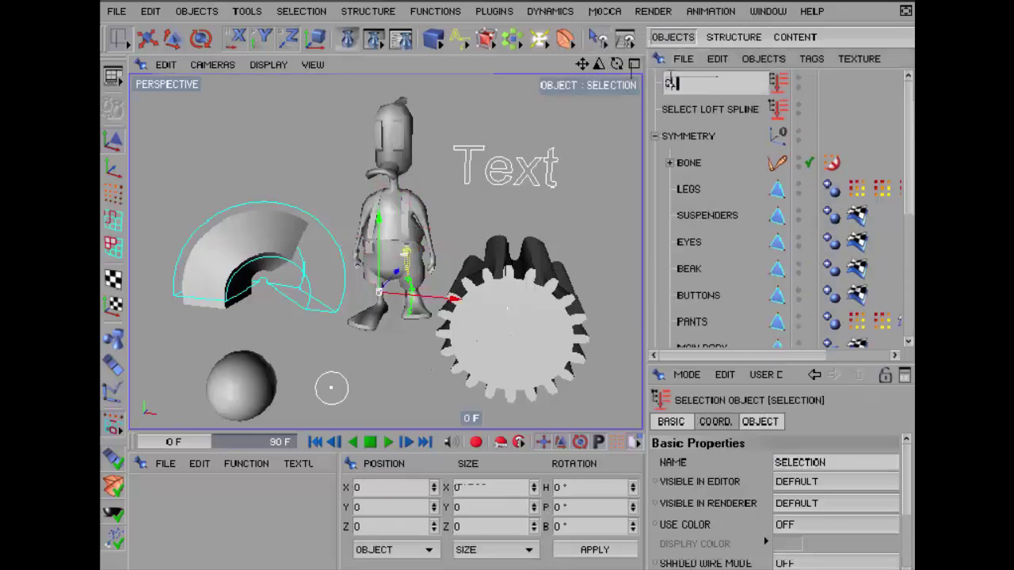
{"action": "type", "text": "G"}
{"action": "key", "text": "Return"}
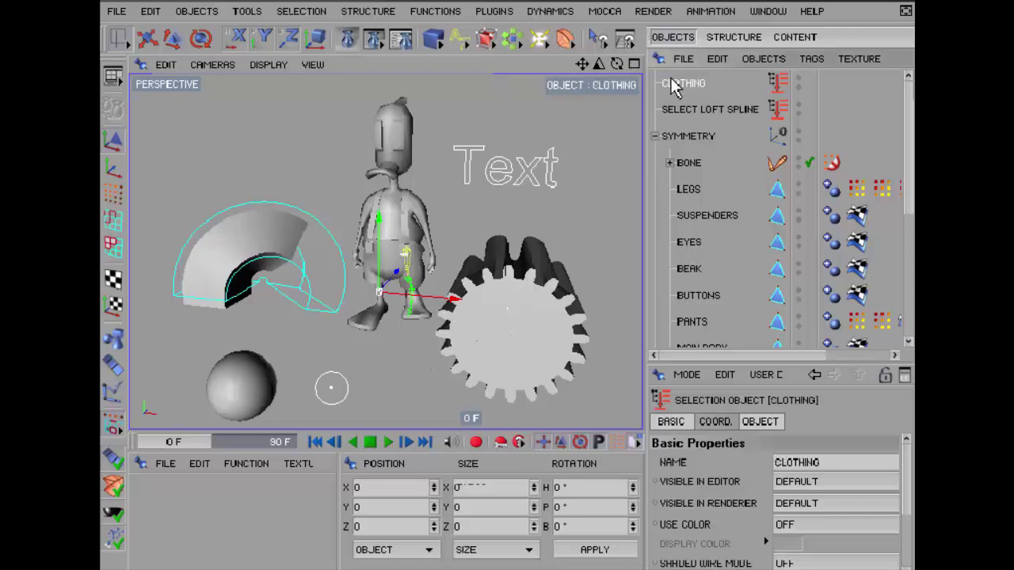
{"action": "left_click_drag", "start_coordinate": [779, 109], "coordinate": [632, 249]}
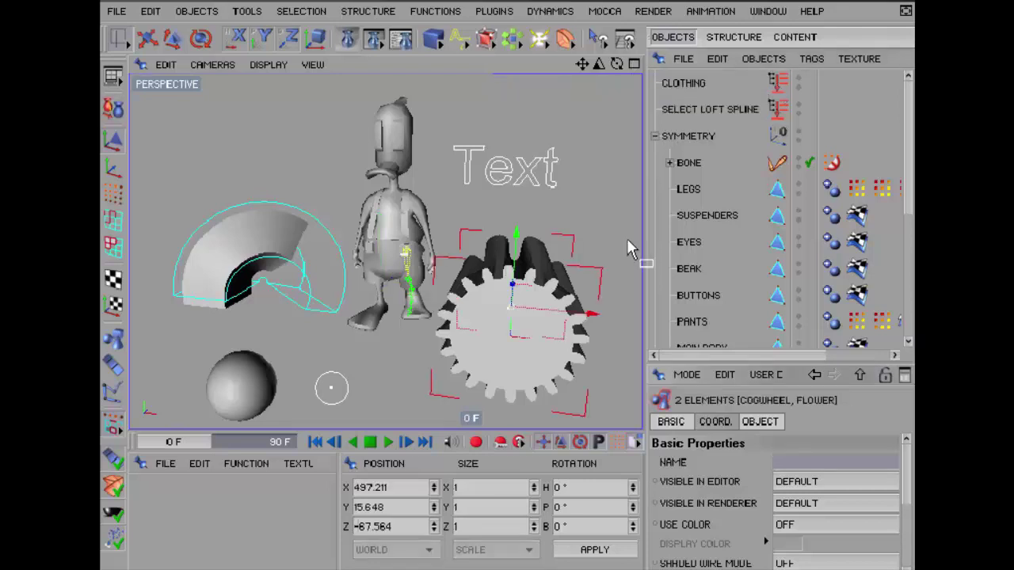
{"action": "double_click", "coordinate": [779, 82]}
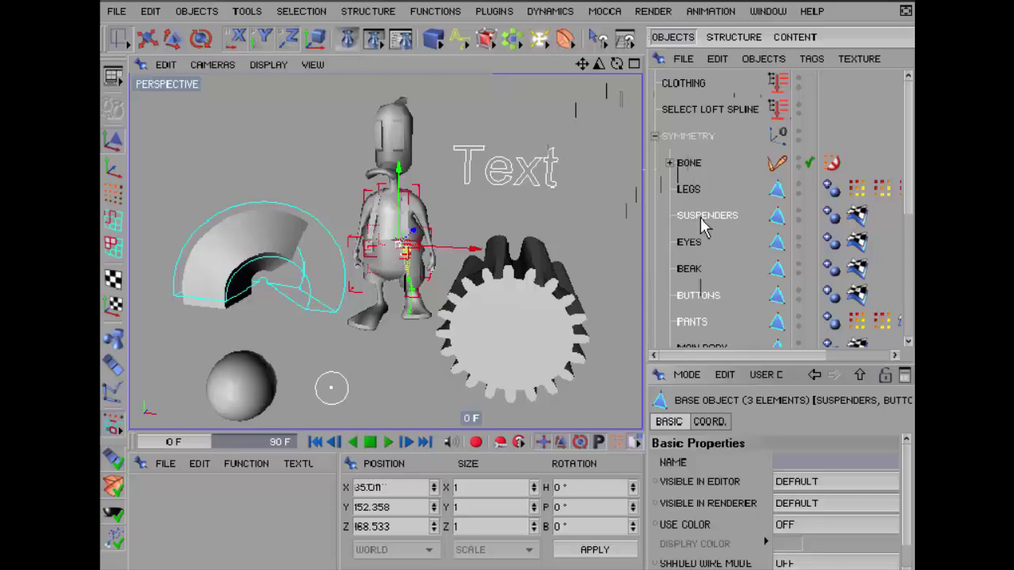
{"action": "scroll", "coordinate": [707, 272], "scroll_direction": "down", "scroll_amount": 5}
{"action": "left_click", "coordinate": [702, 315]}
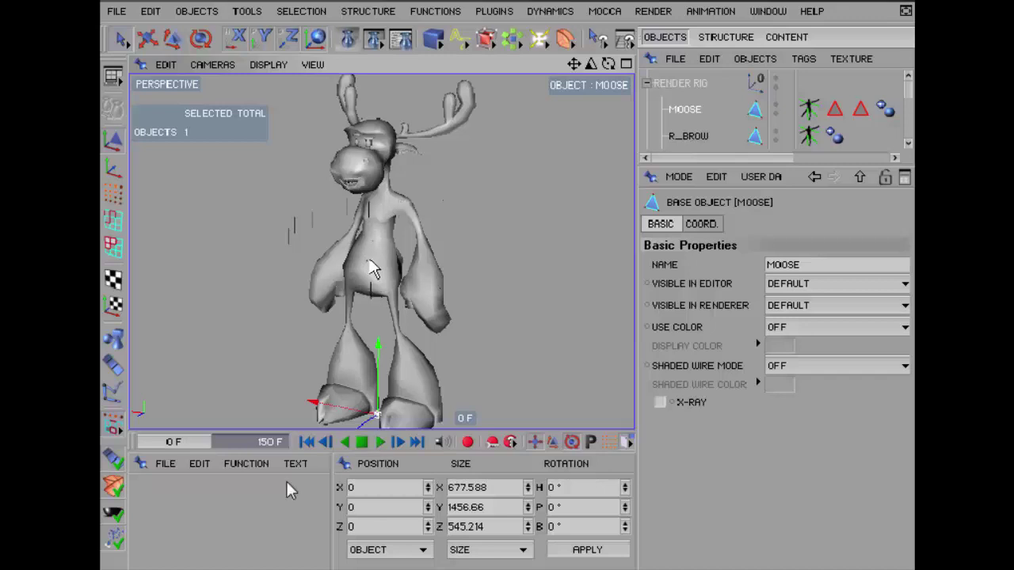
Switch to Polygons mode, orbit to a front view of the moose, and pick Live Selection
{"action": "left_click", "coordinate": [113, 246]}
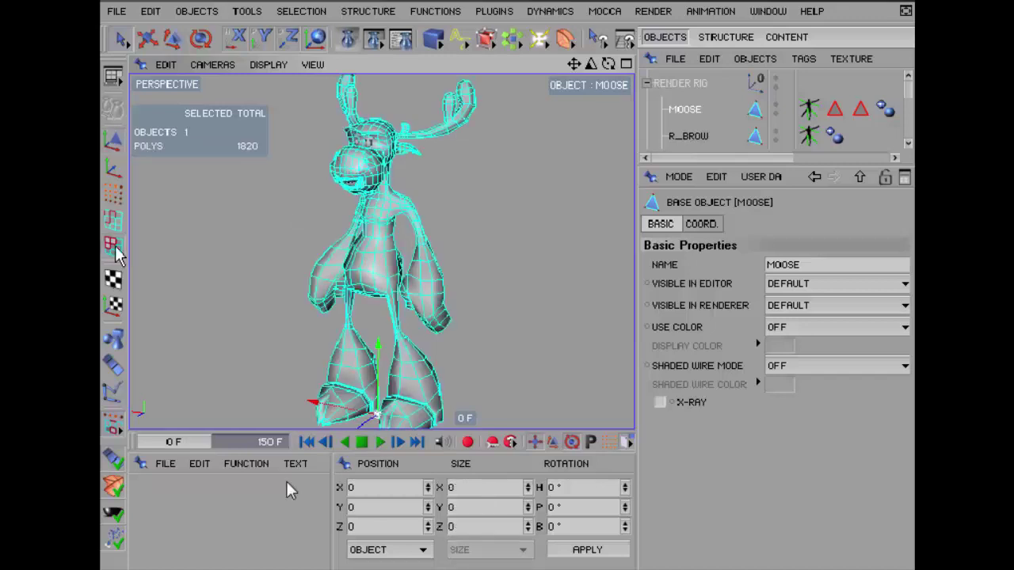
{"action": "left_click_drag", "start_coordinate": [622, 72], "coordinate": [562, 62]}
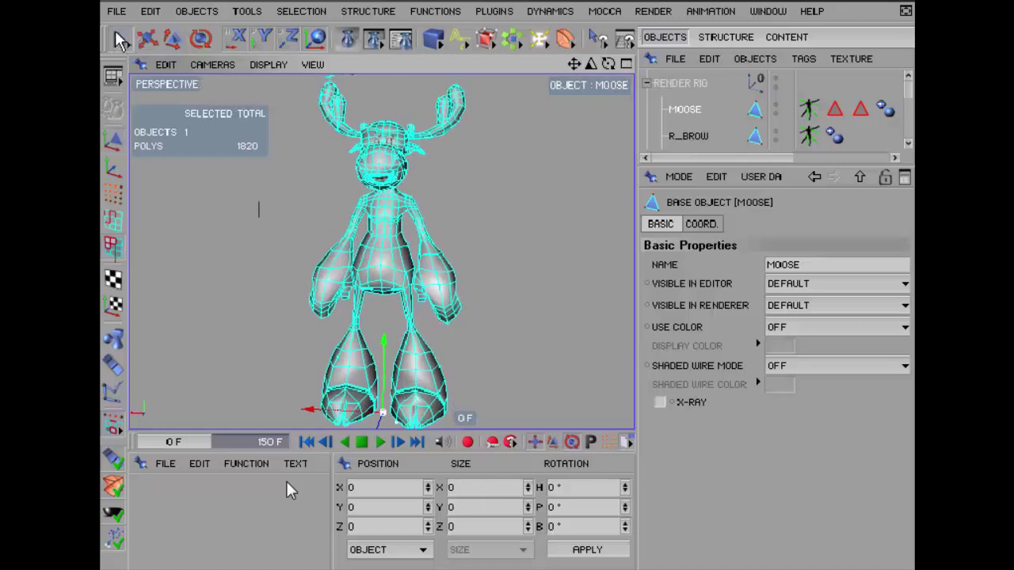
{"action": "left_click_drag", "start_coordinate": [119, 40], "coordinate": [149, 68]}
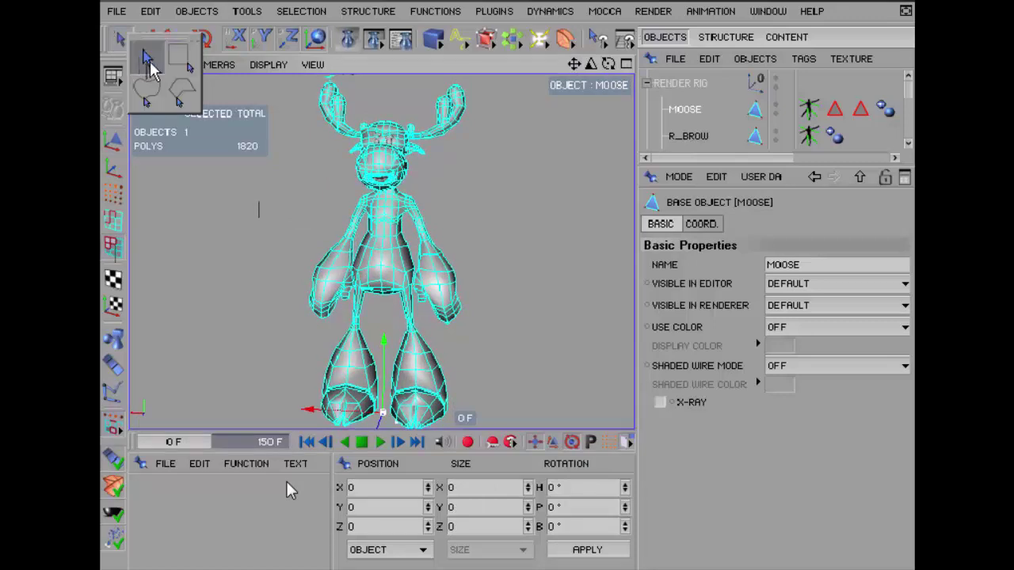
{"action": "left_click_drag", "start_coordinate": [152, 70], "coordinate": [149, 70]}
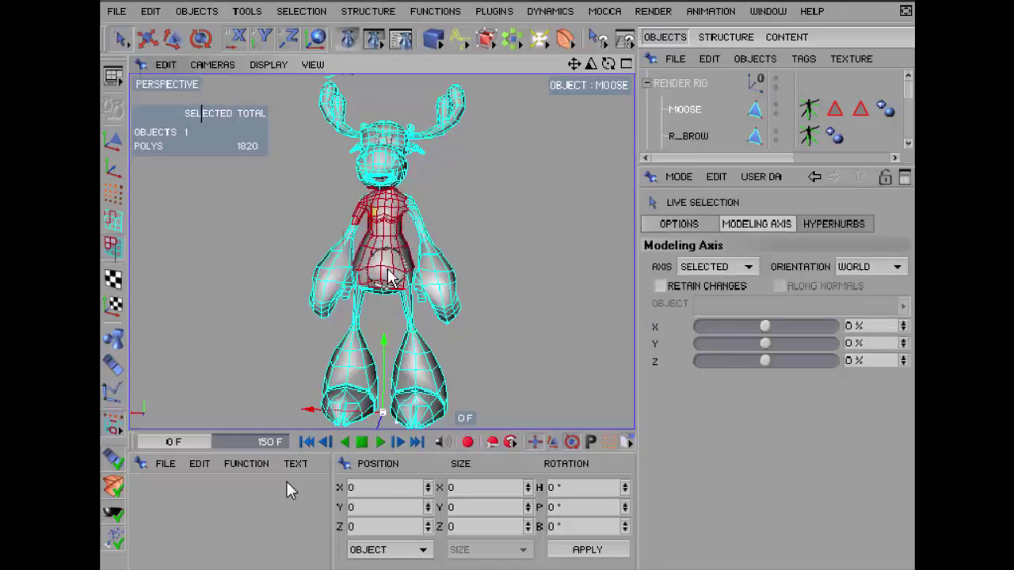
Paint 43 polygons over the left arm and upper chest with Live Selection
{"action": "left_click", "coordinate": [386, 232]}
{"action": "mouse_move", "coordinate": [386, 231]}
{"action": "left_mouse_down"}
{"action": "mouse_move", "coordinate": [383, 265]}
{"action": "mouse_move", "coordinate": [369, 164]}
{"action": "left_mouse_up"}
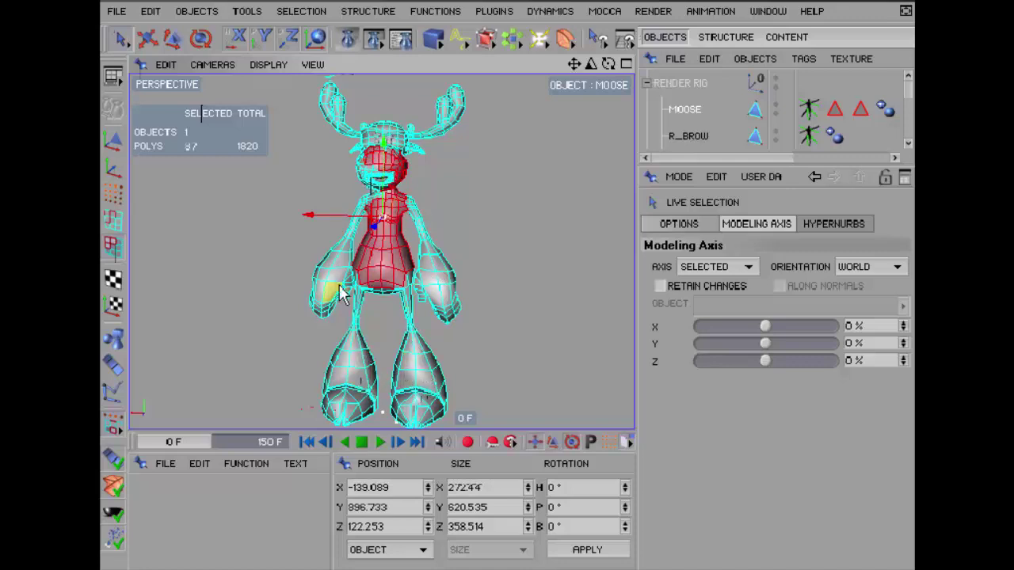
{"action": "mouse_move", "coordinate": [332, 279]}
{"action": "left_mouse_down"}
{"action": "mouse_move", "coordinate": [346, 255]}
{"action": "mouse_move", "coordinate": [391, 229]}
{"action": "left_mouse_up"}
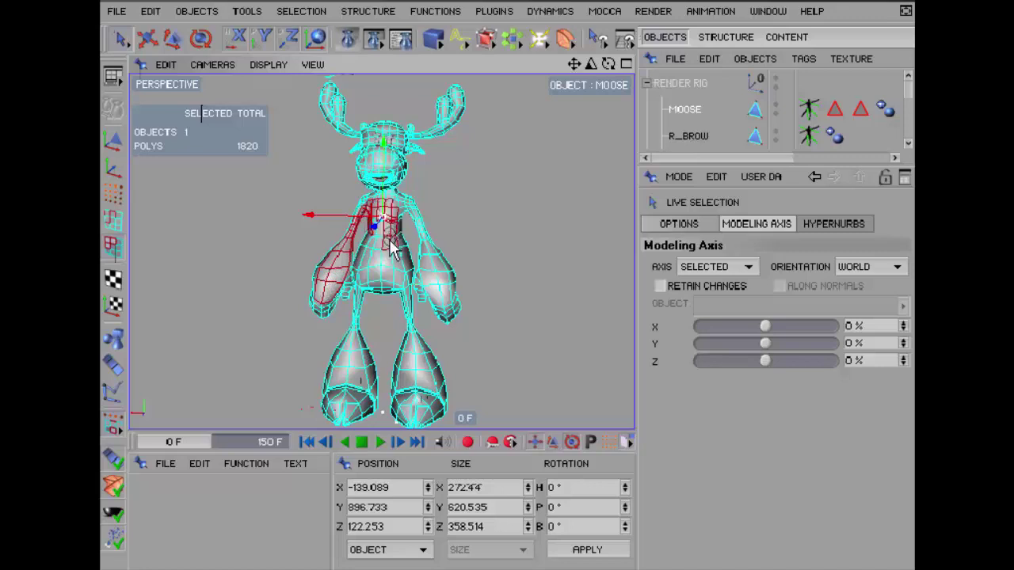
{"action": "left_click", "coordinate": [388, 252]}
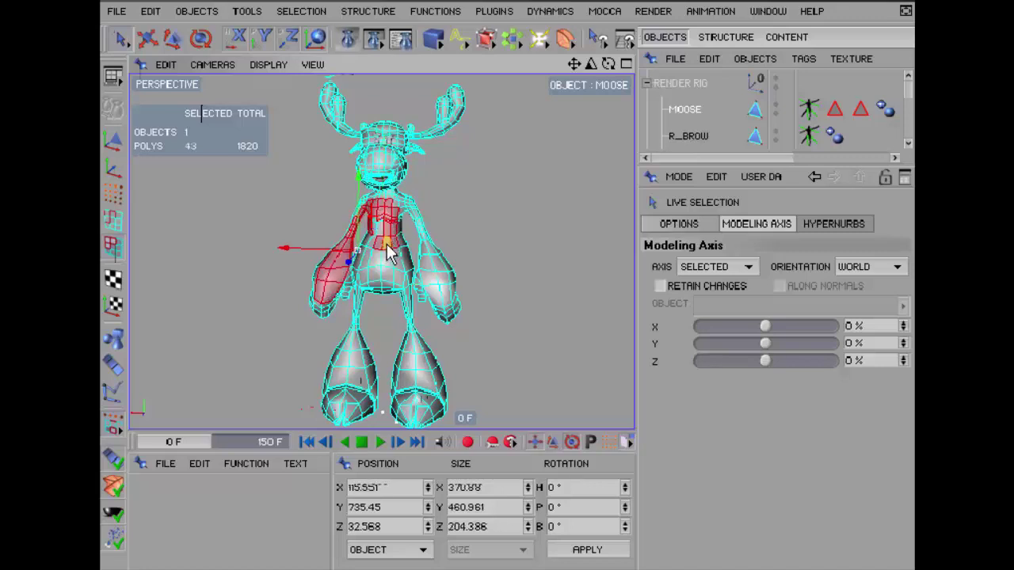
Turn off Only Select Visible Elements and paint a belly selection that includes hidden faces
{"action": "left_click", "coordinate": [665, 227]}
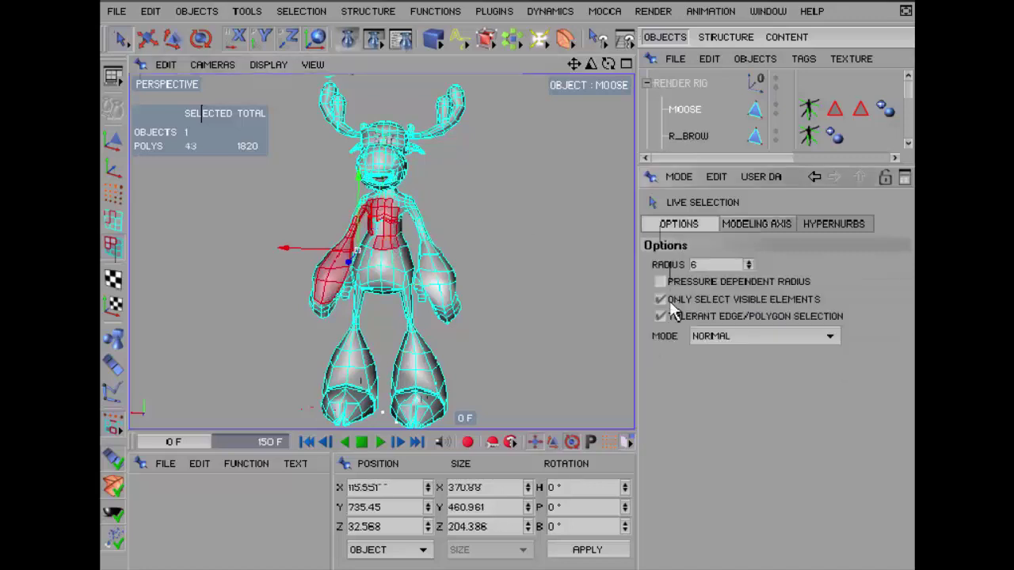
{"action": "left_click_drag", "start_coordinate": [608, 64], "coordinate": [650, 67]}
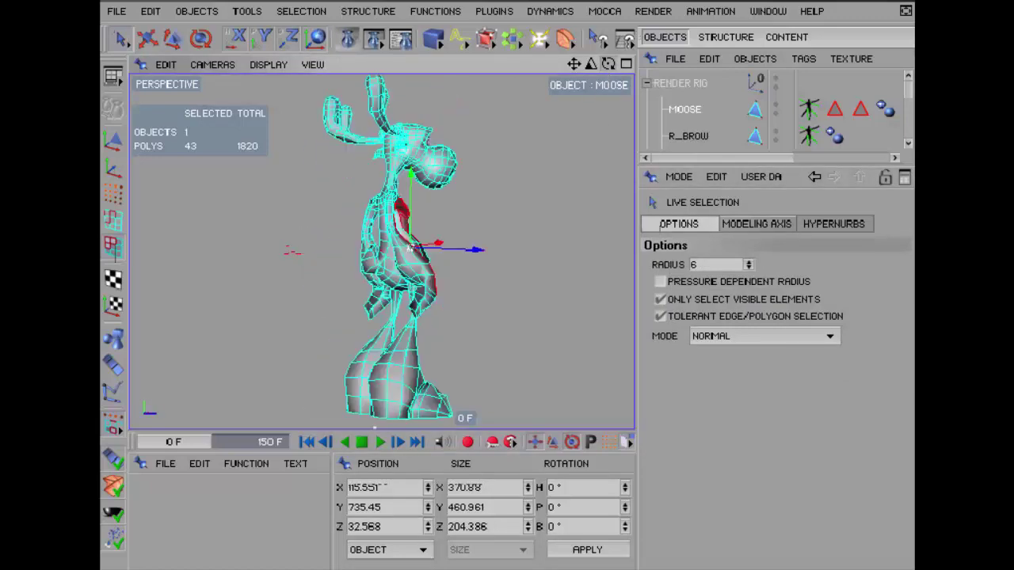
{"action": "left_click_drag", "start_coordinate": [649, 68], "coordinate": [703, 327]}
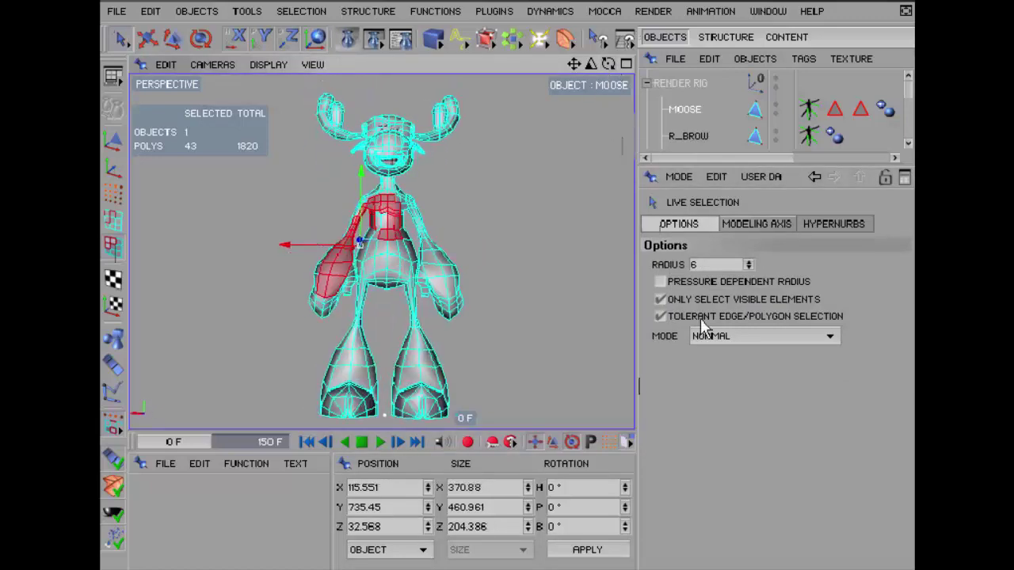
{"action": "left_click", "coordinate": [660, 299]}
{"action": "left_click_drag", "start_coordinate": [374, 264], "coordinate": [398, 257]}
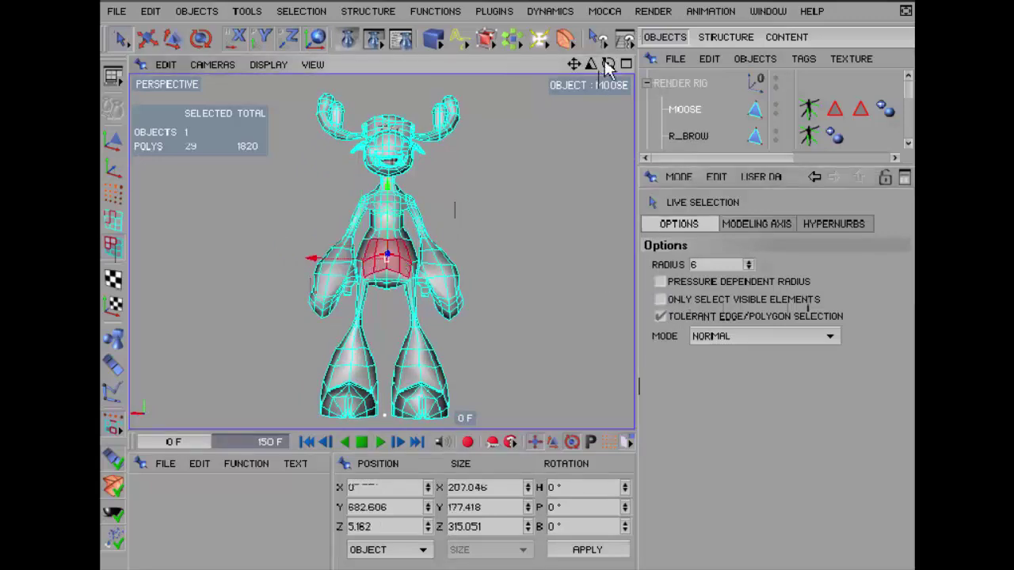
Turn Only Select Visible Elements back on, zoom in, deselect all and repaint the belly
{"action": "mouse_move", "coordinate": [609, 67]}
{"action": "left_mouse_down"}
{"action": "mouse_move", "coordinate": [634, 87]}
{"action": "mouse_move", "coordinate": [626, 67]}
{"action": "left_mouse_up"}
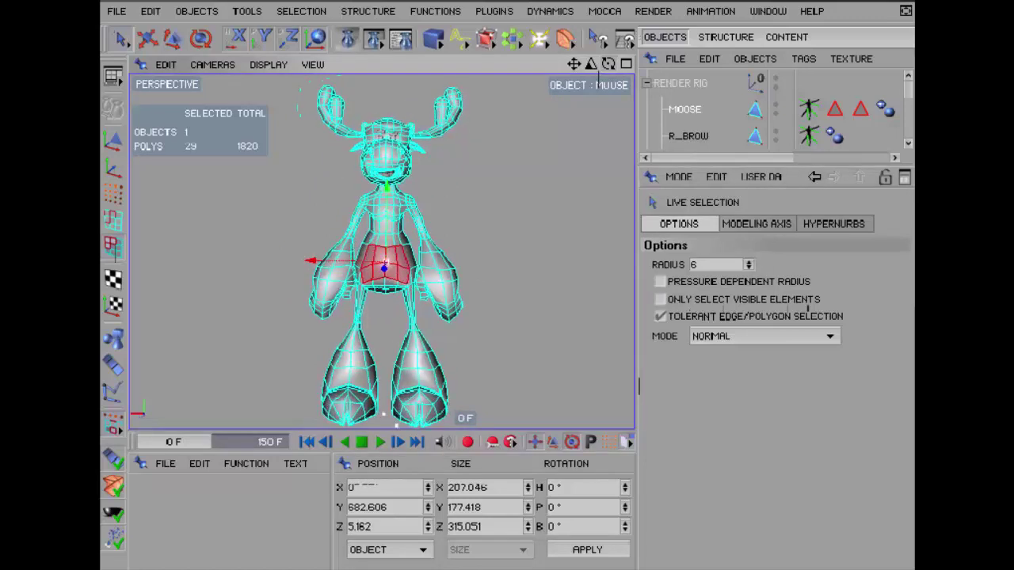
{"action": "left_click", "coordinate": [659, 300]}
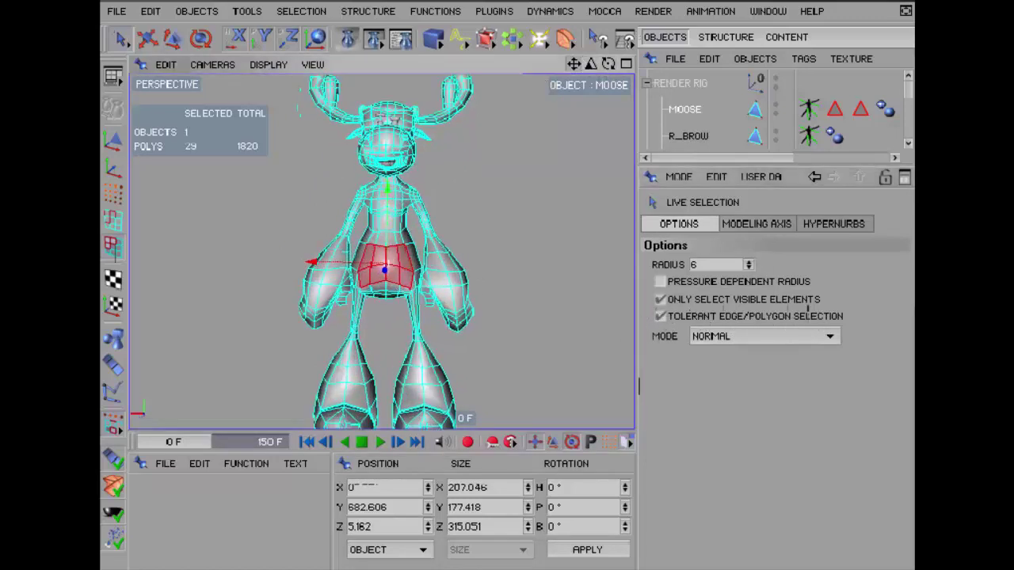
{"action": "left_click_drag", "start_coordinate": [591, 63], "coordinate": [626, 67]}
{"action": "key", "text": "ctrl+shift+a"}
{"action": "mouse_move", "coordinate": [419, 208]}
{"action": "left_mouse_down"}
{"action": "mouse_move", "coordinate": [415, 238]}
{"action": "mouse_move", "coordinate": [368, 278]}
{"action": "mouse_move", "coordinate": [339, 262]}
{"action": "left_mouse_up"}
Turn off Tolerant Edge/Polygon Selection, deselect all, and pick two belly polygons
{"action": "left_click", "coordinate": [660, 317]}
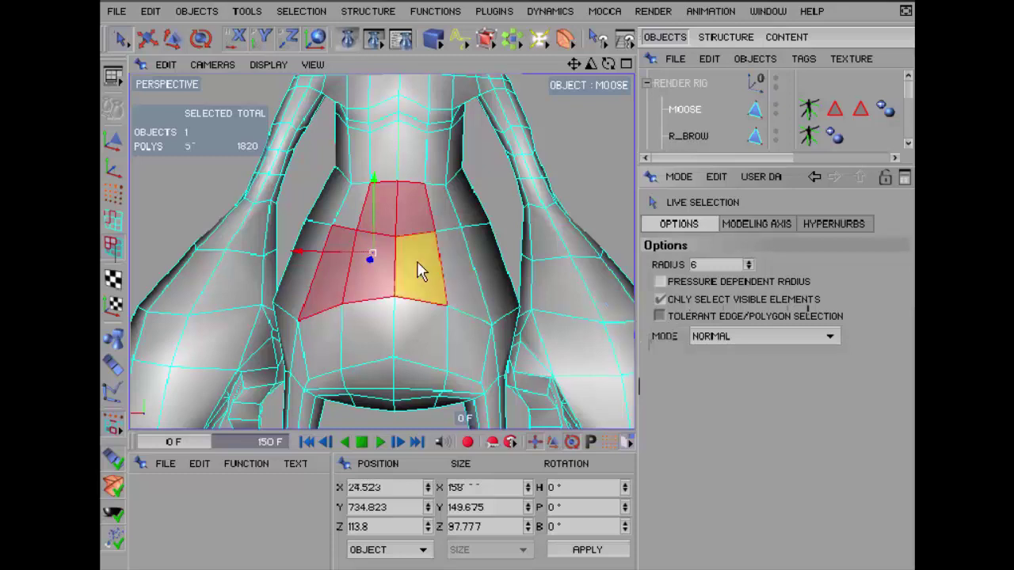
{"action": "key", "text": "ctrl+shift+a"}
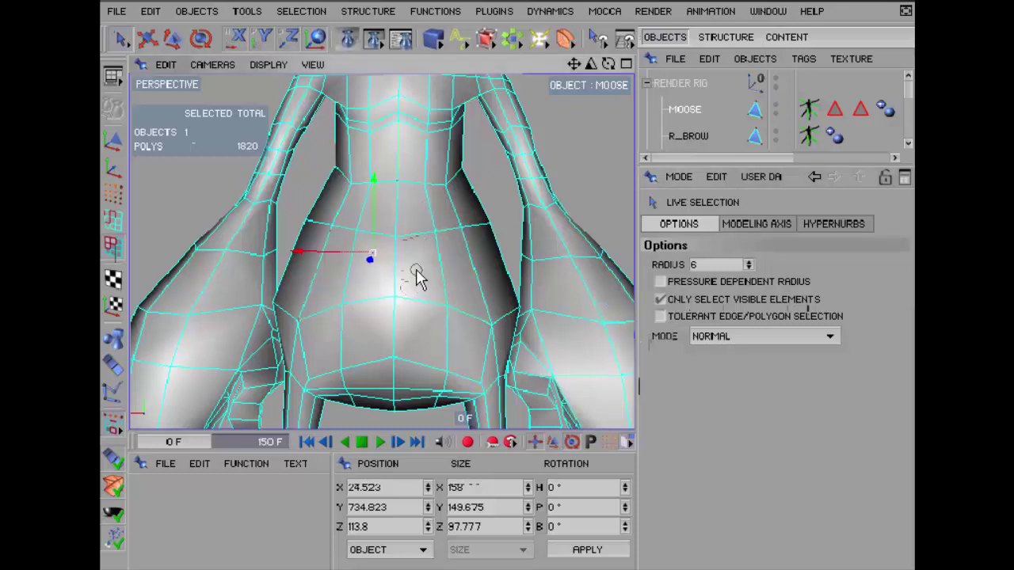
{"action": "left_click", "coordinate": [408, 274]}
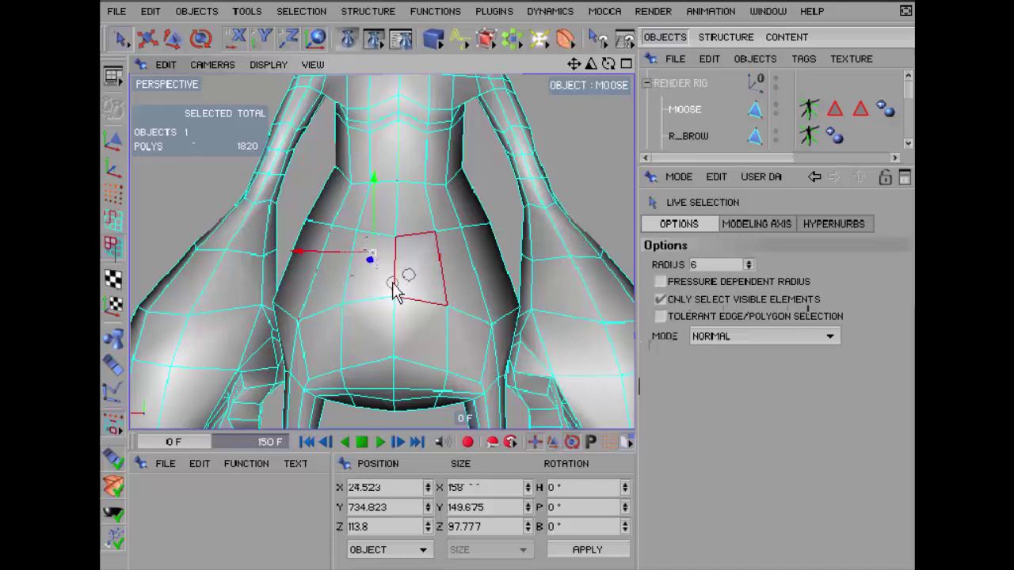
{"action": "left_click", "coordinate": [379, 287], "text": "shift"}
Raise the Live Selection radius to 19 and paint the right shoulder and upper arm polygons
{"action": "left_click_drag", "start_coordinate": [574, 64], "coordinate": [485, 131]}
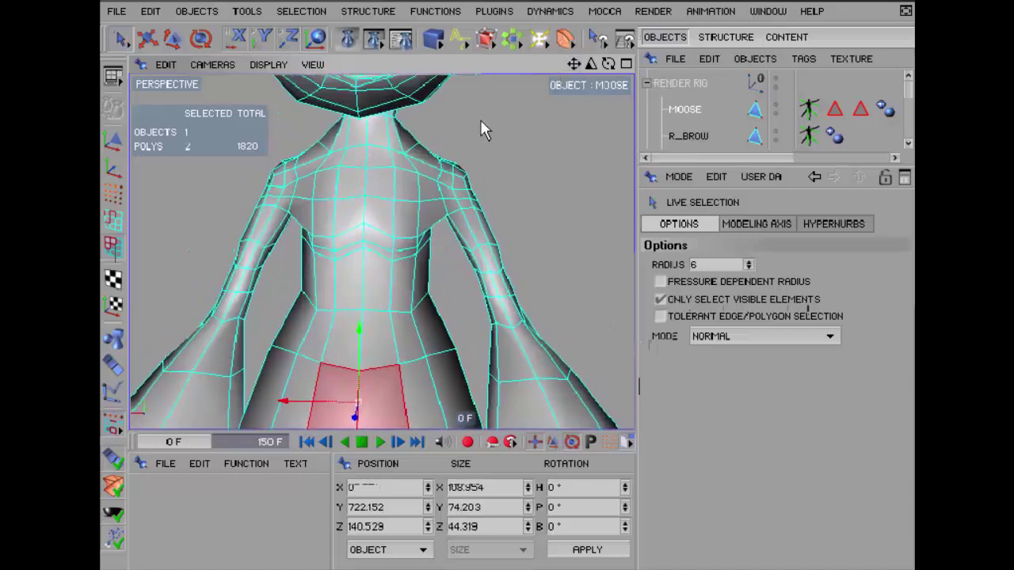
{"action": "left_click", "coordinate": [518, 196]}
{"action": "middle_click_drag", "start_coordinate": [518, 197], "coordinate": [523, 197]}
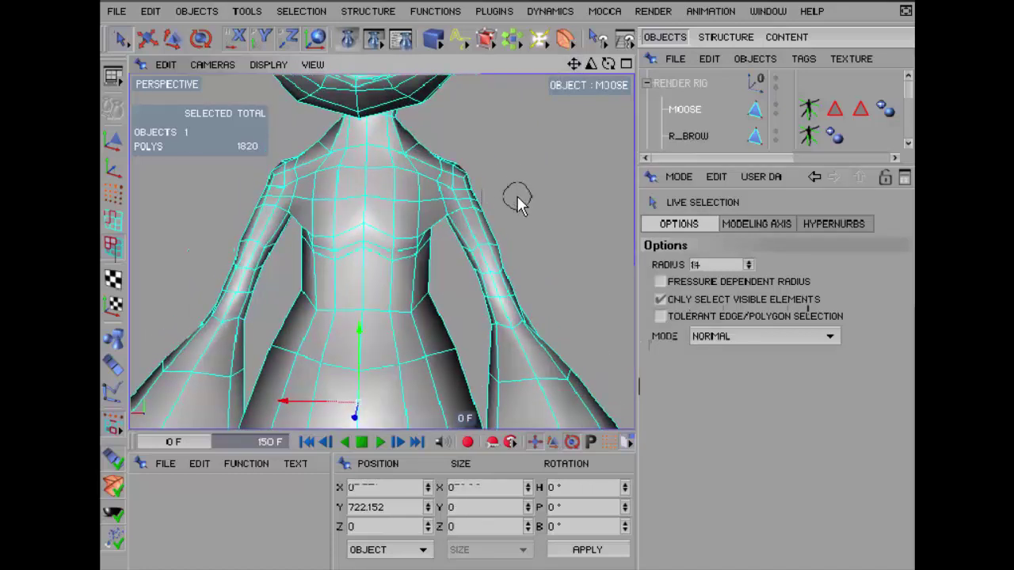
{"action": "mouse_move", "coordinate": [444, 158]}
{"action": "left_mouse_down"}
{"action": "mouse_move", "coordinate": [468, 244]}
{"action": "mouse_move", "coordinate": [452, 161]}
{"action": "left_mouse_up"}
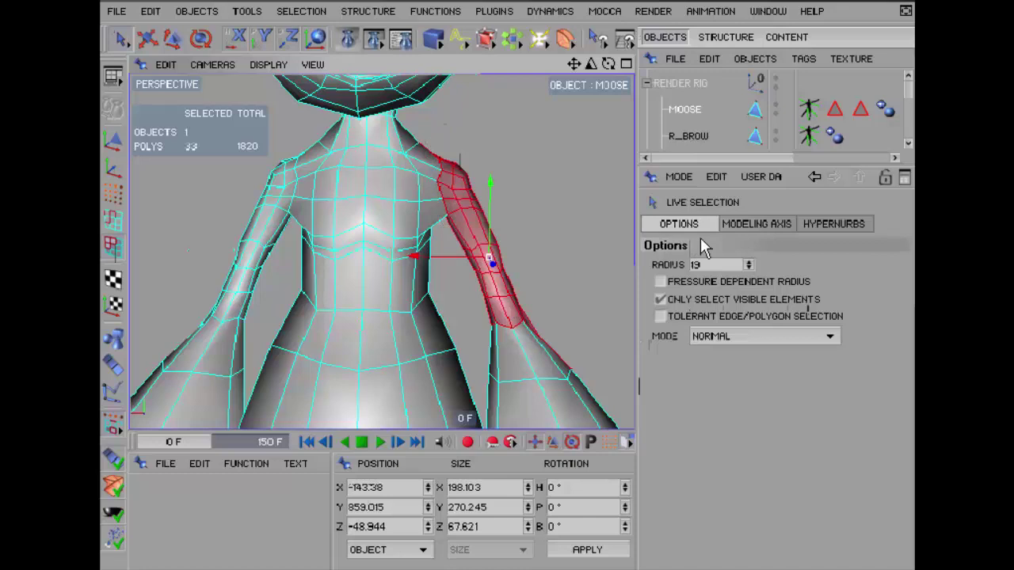
Switch to Edges mode and test Tolerant Edge/Polygon Selection on chest and waist edges
{"action": "left_click", "coordinate": [114, 220]}
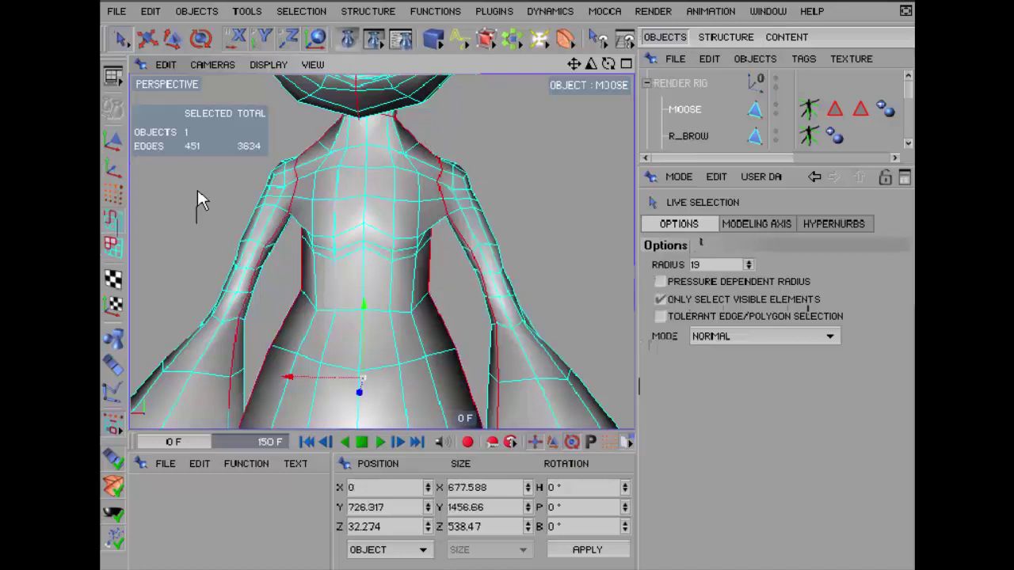
{"action": "left_click", "coordinate": [383, 218]}
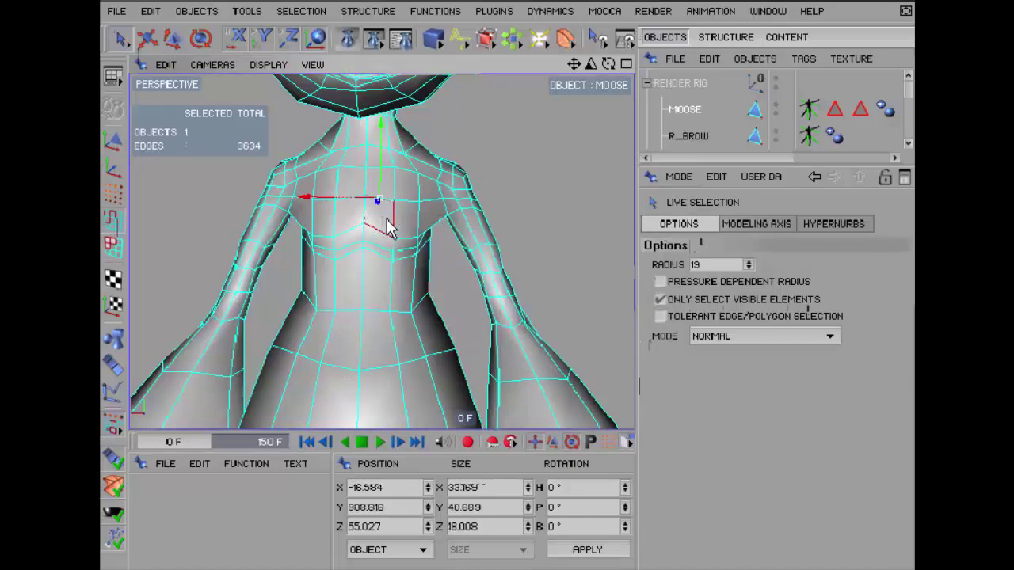
{"action": "left_click", "coordinate": [661, 317]}
{"action": "left_click", "coordinate": [366, 205]}
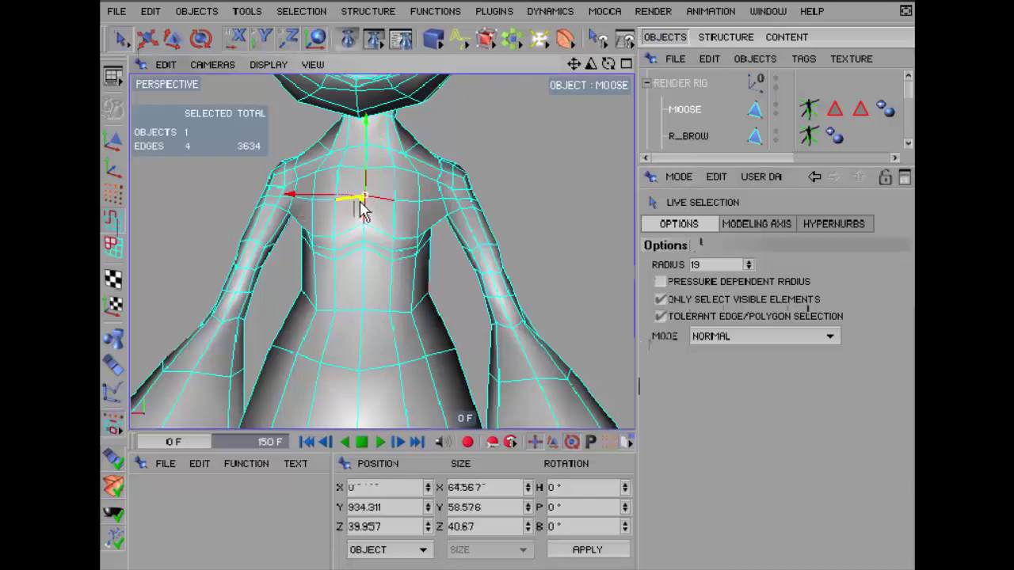
{"action": "left_click", "coordinate": [393, 367]}
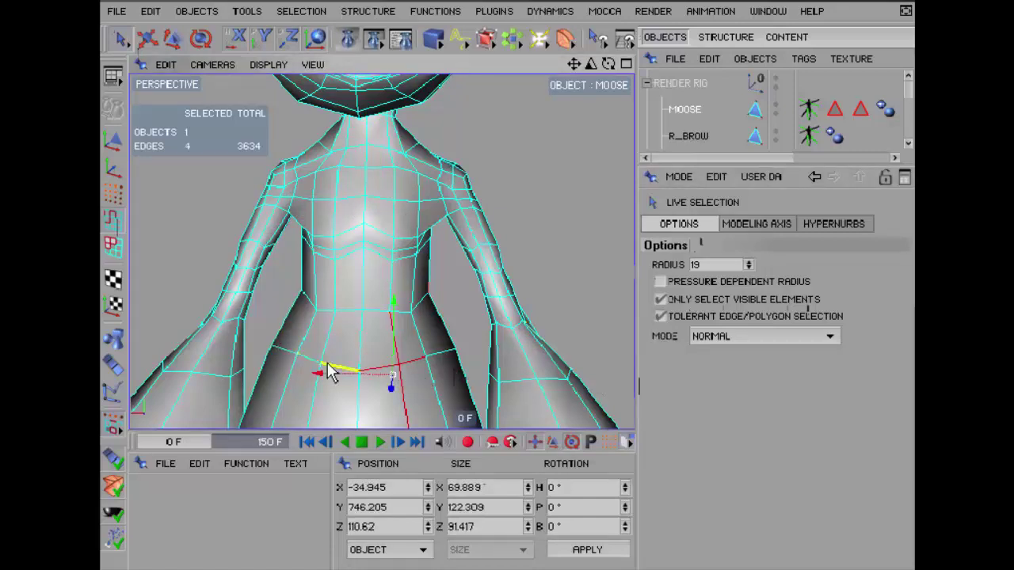
{"action": "mouse_move", "coordinate": [452, 356]}
{"action": "left_mouse_down"}
{"action": "mouse_move", "coordinate": [358, 367]}
{"action": "mouse_move", "coordinate": [287, 340]}
{"action": "left_mouse_up"}
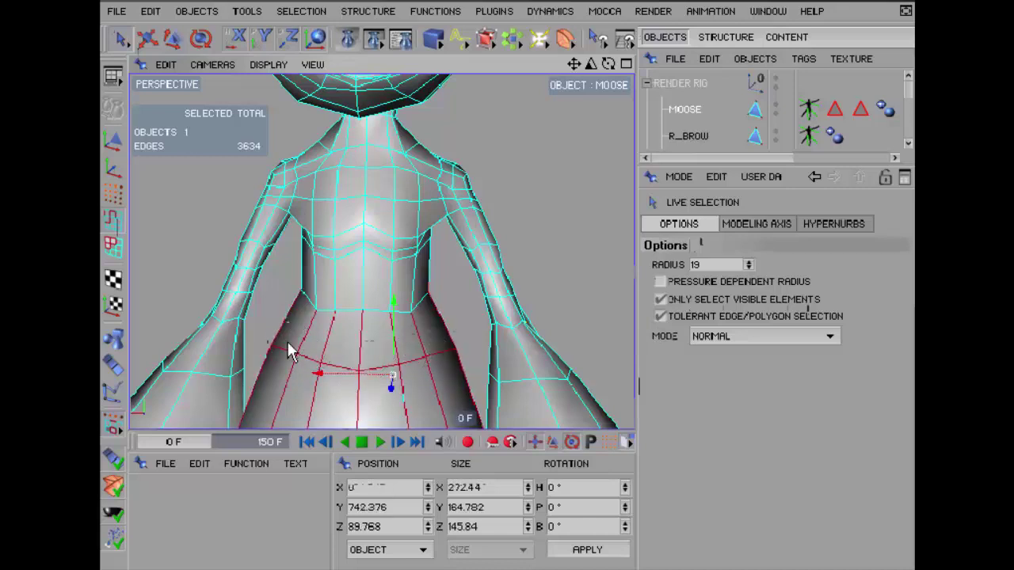
Turn tolerant selection off, set the radius to 5, and paint the waist edge loop
{"action": "left_click", "coordinate": [660, 316]}
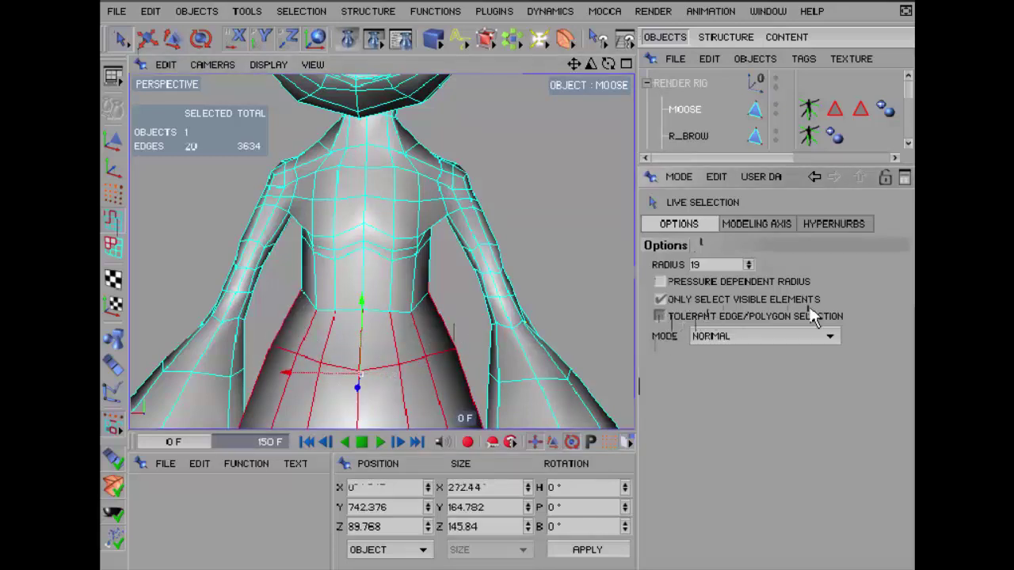
{"action": "left_click_drag", "start_coordinate": [751, 269], "coordinate": [703, 295]}
{"action": "left_click", "coordinate": [463, 350]}
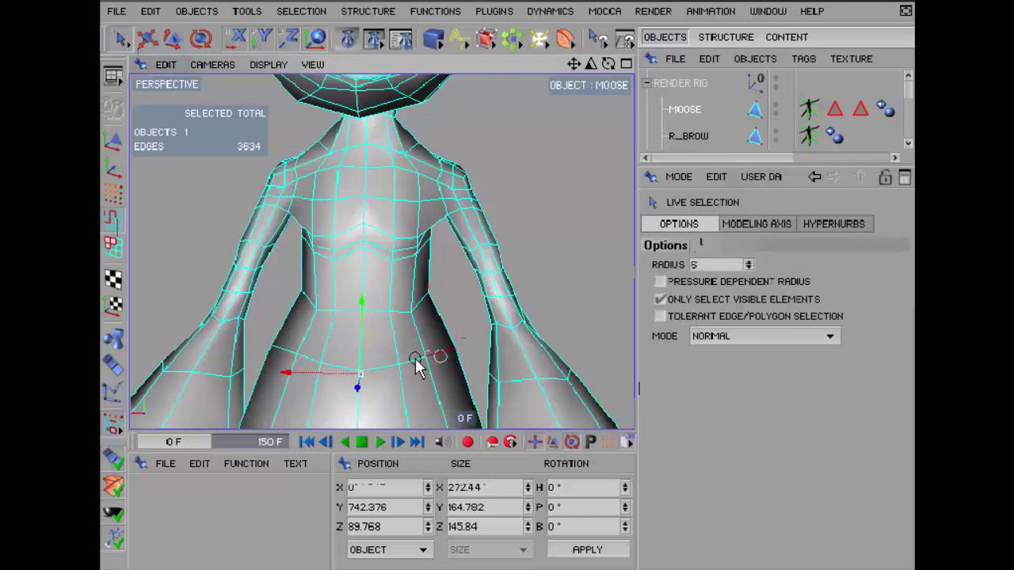
{"action": "left_click_drag", "start_coordinate": [417, 366], "coordinate": [273, 349]}
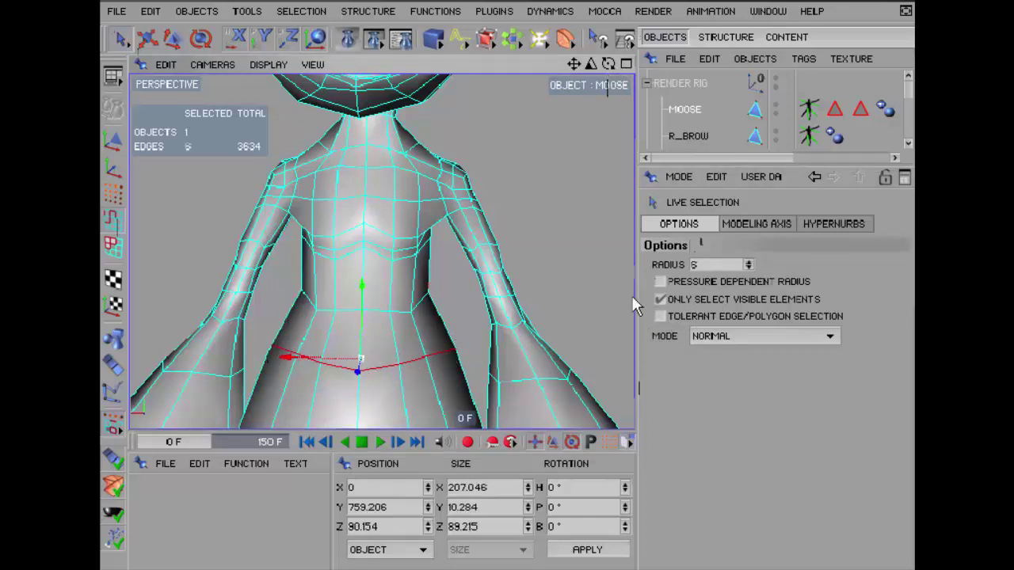
{"action": "mouse_move", "coordinate": [120, 40]}
{"action": "left_mouse_down"}
{"action": "mouse_move", "coordinate": [184, 66]}
{"action": "mouse_move", "coordinate": [153, 101]}
{"action": "left_mouse_up"}
Try Lasso and Rectangle selection on the chest, then Polygon-select the right arm and a chest band
{"action": "left_click_drag", "start_coordinate": [269, 158], "coordinate": [292, 145]}
{"action": "left_click_drag", "start_coordinate": [119, 37], "coordinate": [182, 64]}
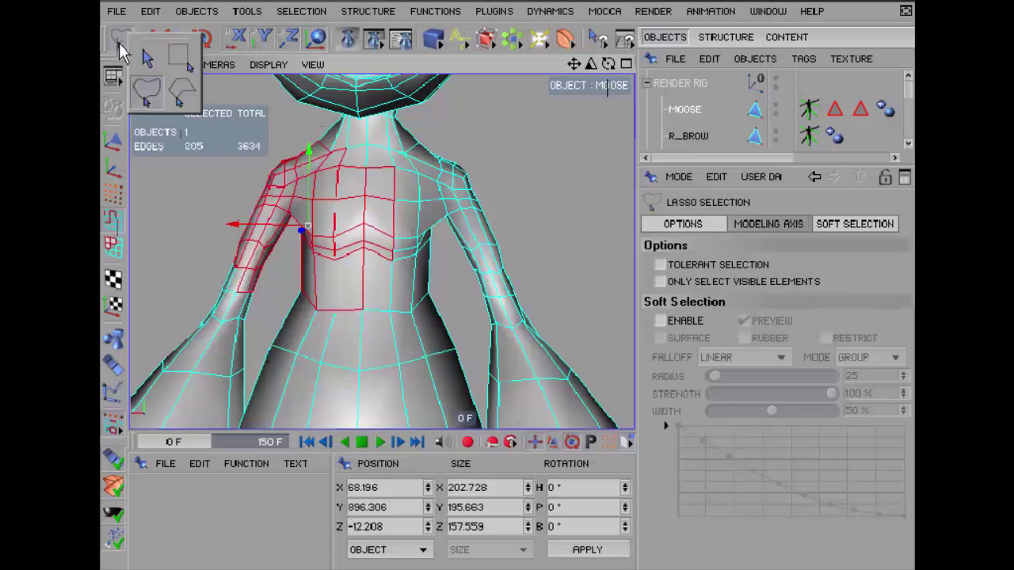
{"action": "left_click_drag", "start_coordinate": [184, 289], "coordinate": [424, 142]}
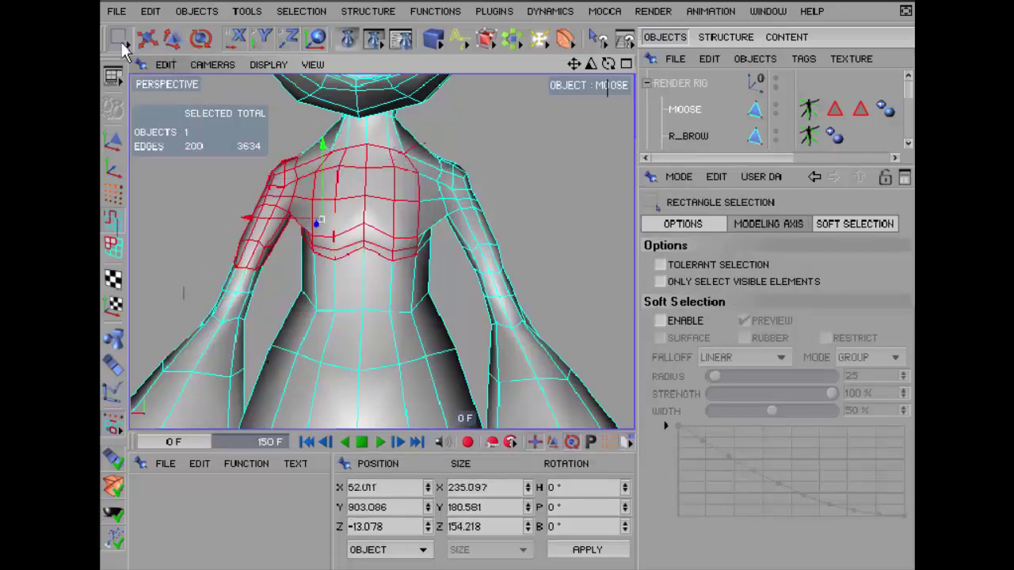
{"action": "left_click_drag", "start_coordinate": [121, 42], "coordinate": [174, 94]}
{"action": "left_click", "coordinate": [462, 135]}
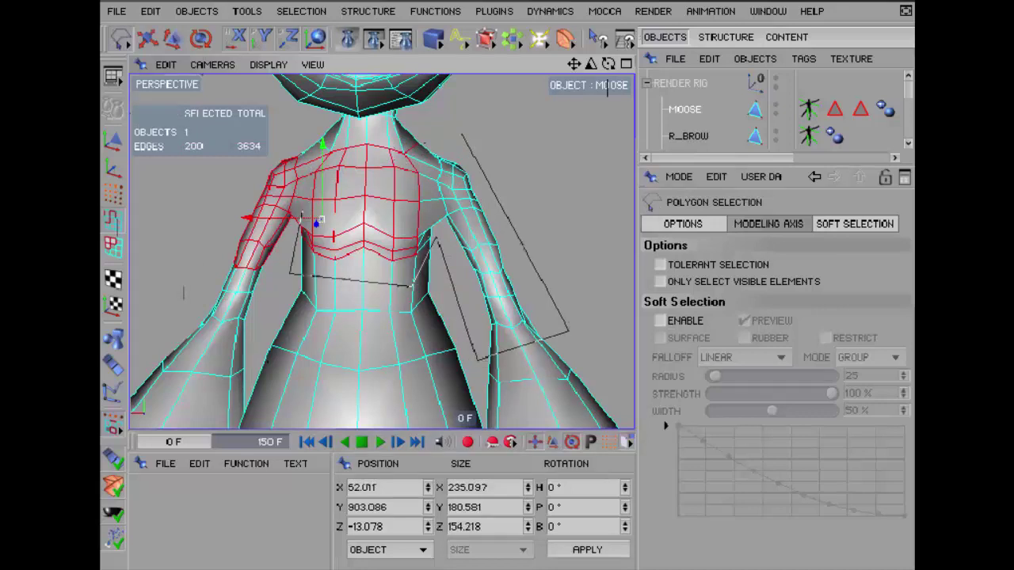
{"action": "double_click", "coordinate": [466, 247]}
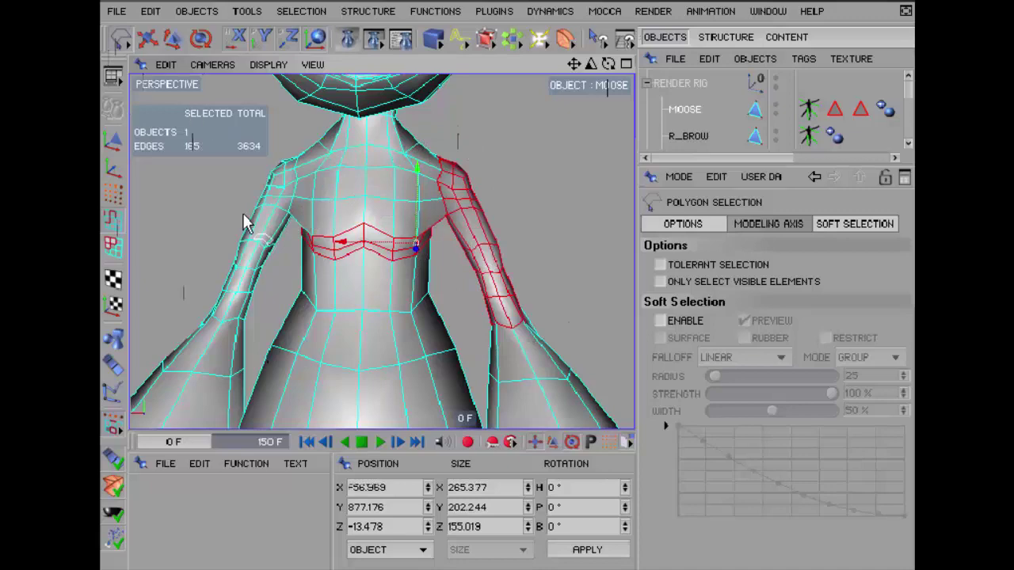
{"action": "left_click", "coordinate": [297, 11]}
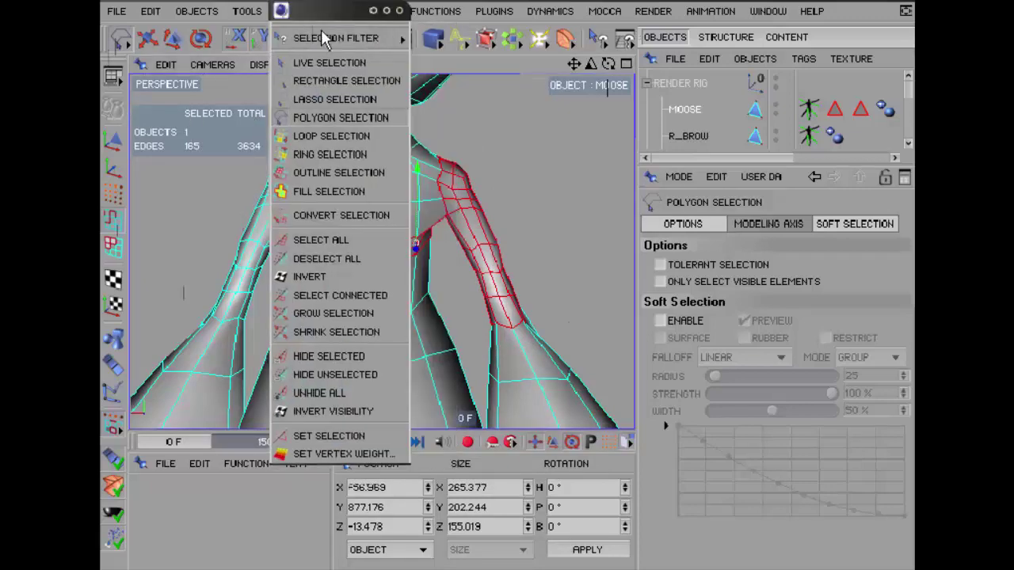
Tear off the Selection menu as a floating palette, pick Loop Selection, and toggle Greedy Search on and off
{"action": "mouse_move", "coordinate": [321, 30]}
{"action": "left_mouse_down"}
{"action": "mouse_move", "coordinate": [257, 91]}
{"action": "mouse_move", "coordinate": [197, 95]}
{"action": "left_mouse_up"}
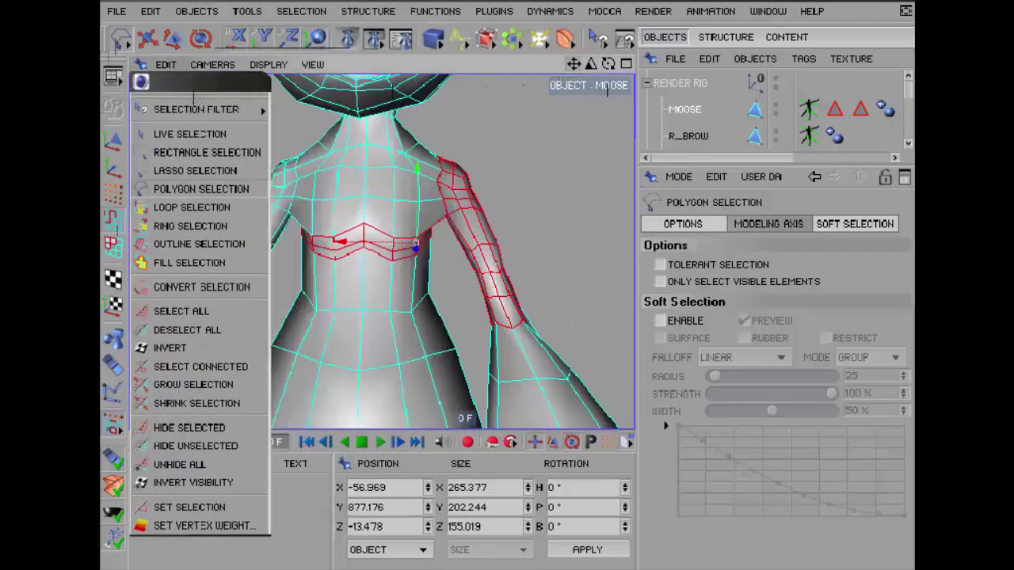
{"action": "left_click_drag", "start_coordinate": [574, 64], "coordinate": [402, 98]}
{"action": "left_click_drag", "start_coordinate": [609, 63], "coordinate": [271, 152]}
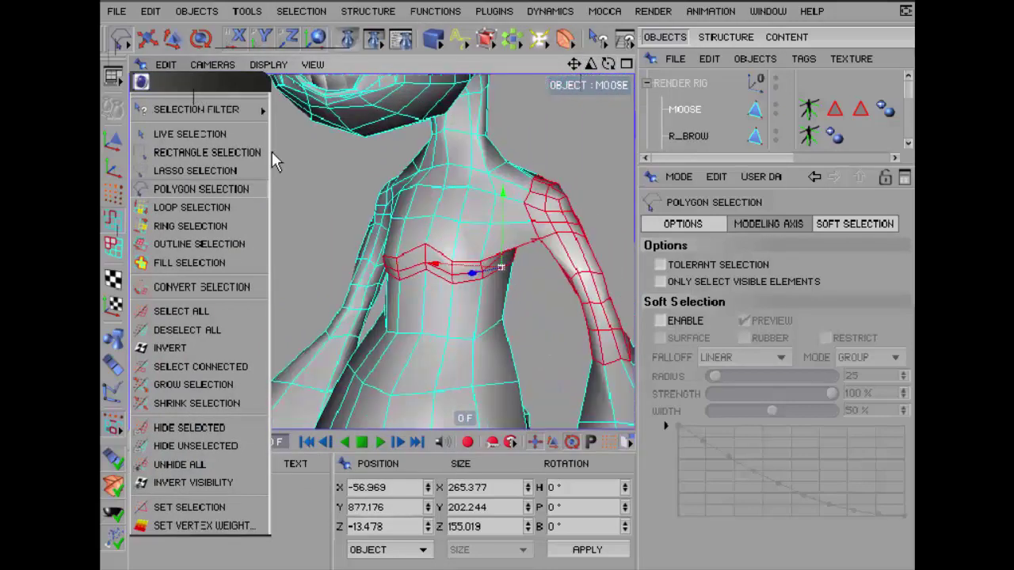
{"action": "left_click", "coordinate": [175, 206]}
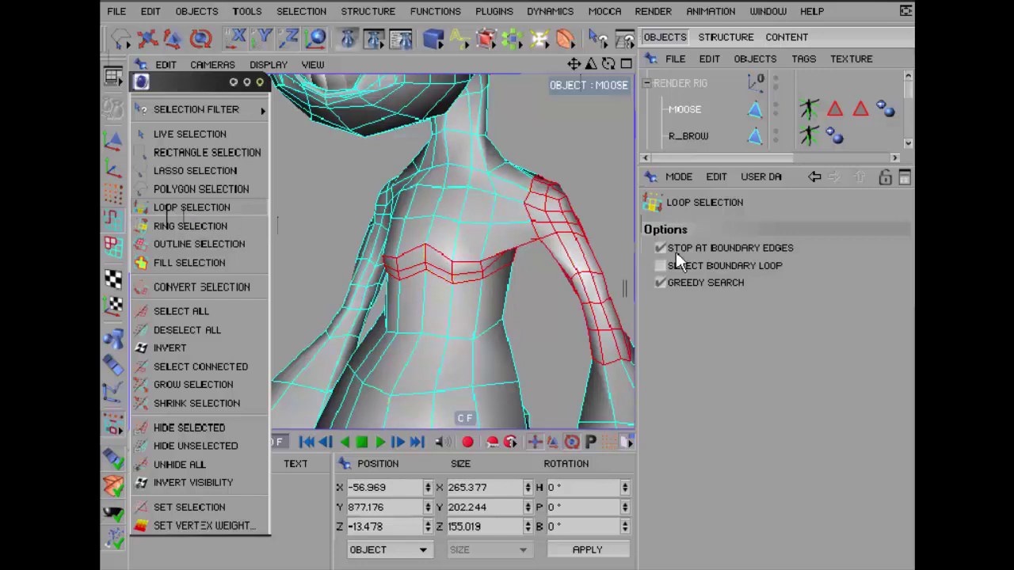
{"action": "left_click", "coordinate": [659, 282]}
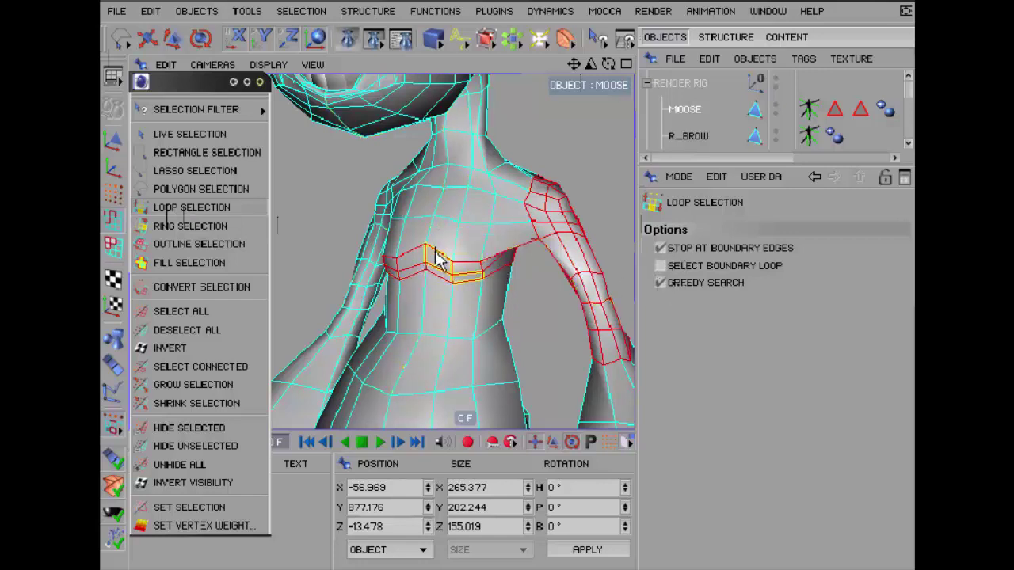
{"action": "left_click", "coordinate": [660, 282]}
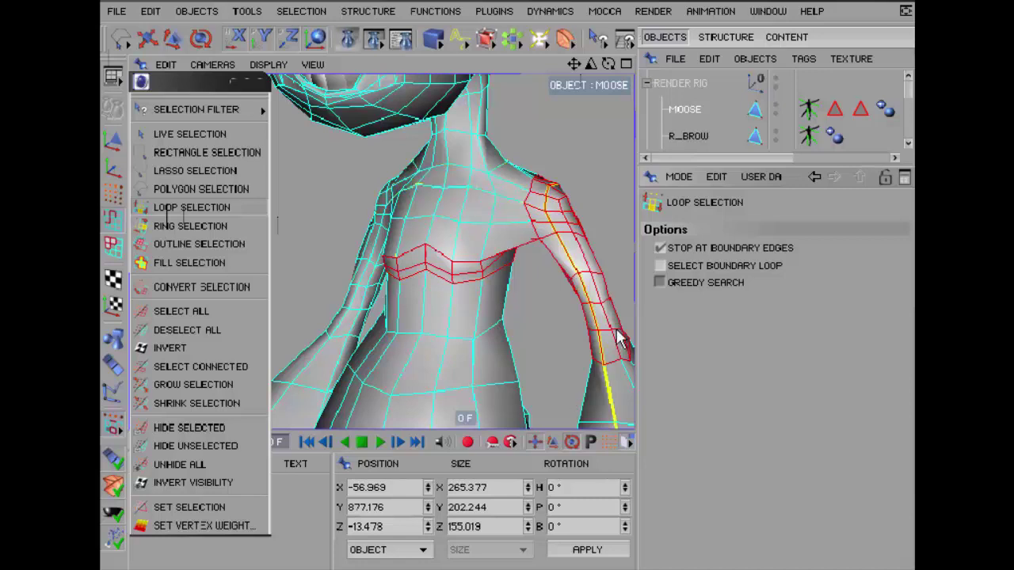
Enable Tolerant selection in Live Selection, pick a lower-torso polygon, deselect all, then choose Loop Selection
{"action": "left_click", "coordinate": [120, 38]}
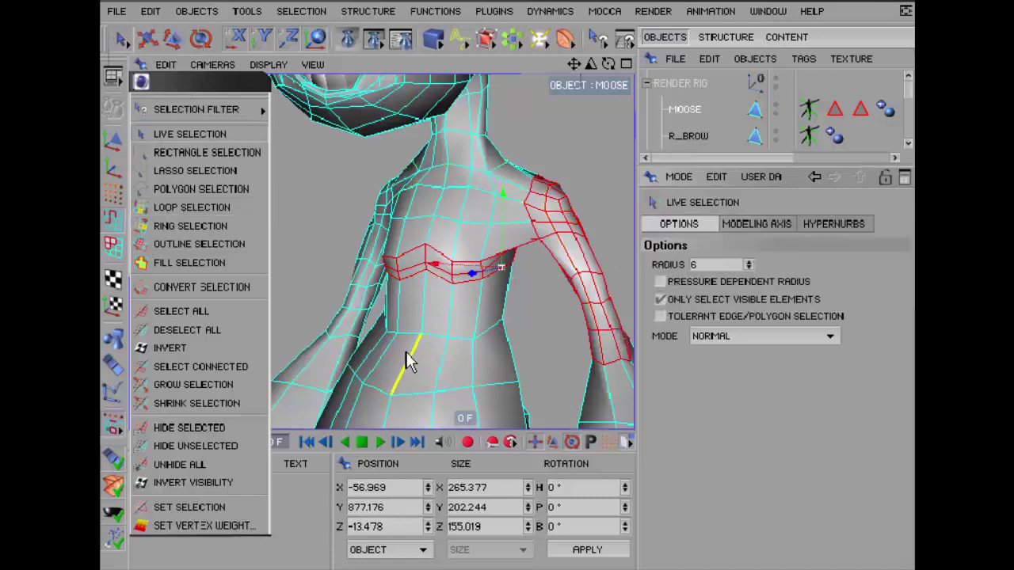
{"action": "left_click", "coordinate": [407, 355]}
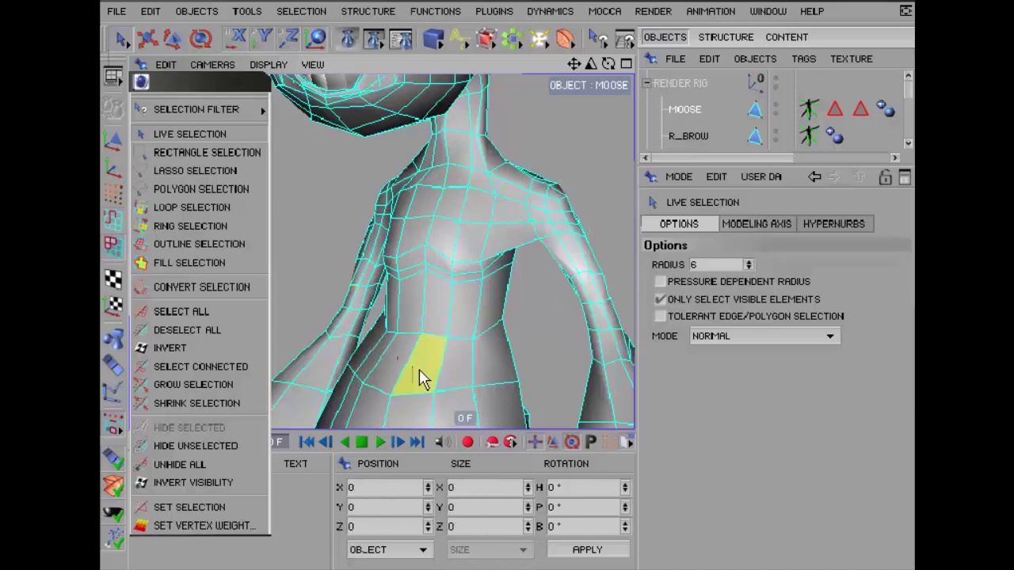
{"action": "left_click", "coordinate": [660, 316]}
{"action": "left_click", "coordinate": [400, 364]}
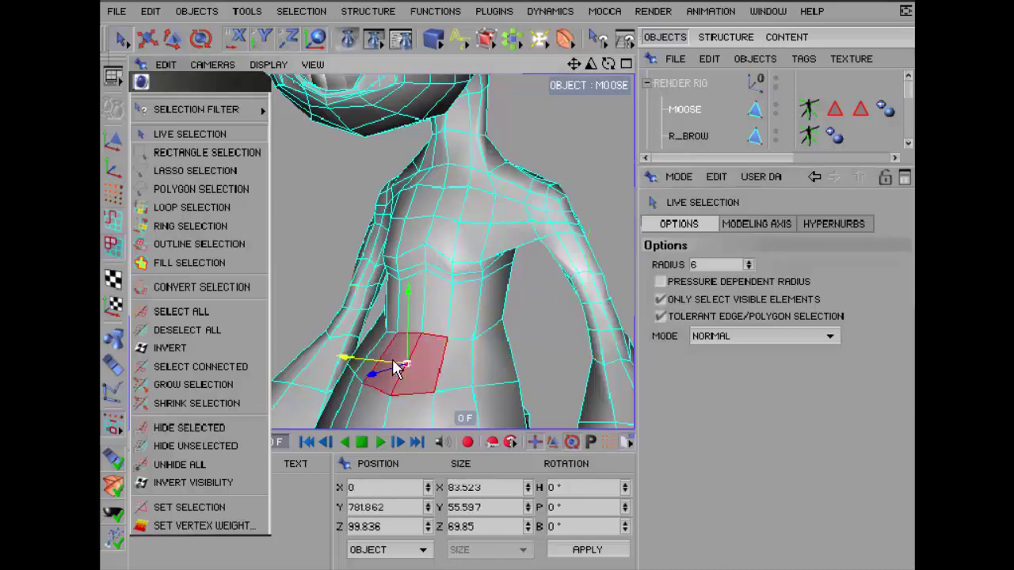
{"action": "key", "text": "ctrl+shift+a"}
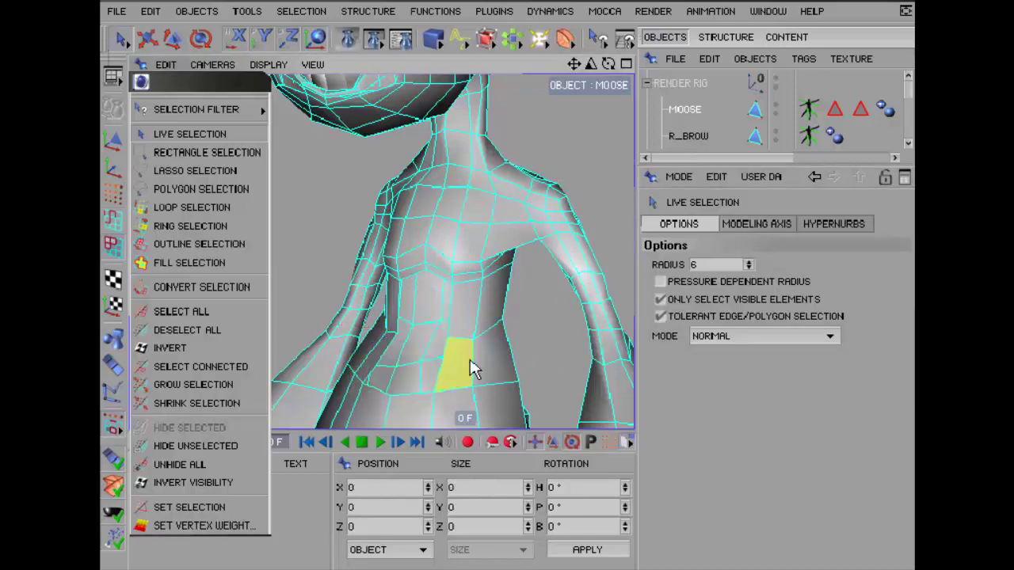
{"action": "left_click_drag", "start_coordinate": [608, 63], "coordinate": [576, 77]}
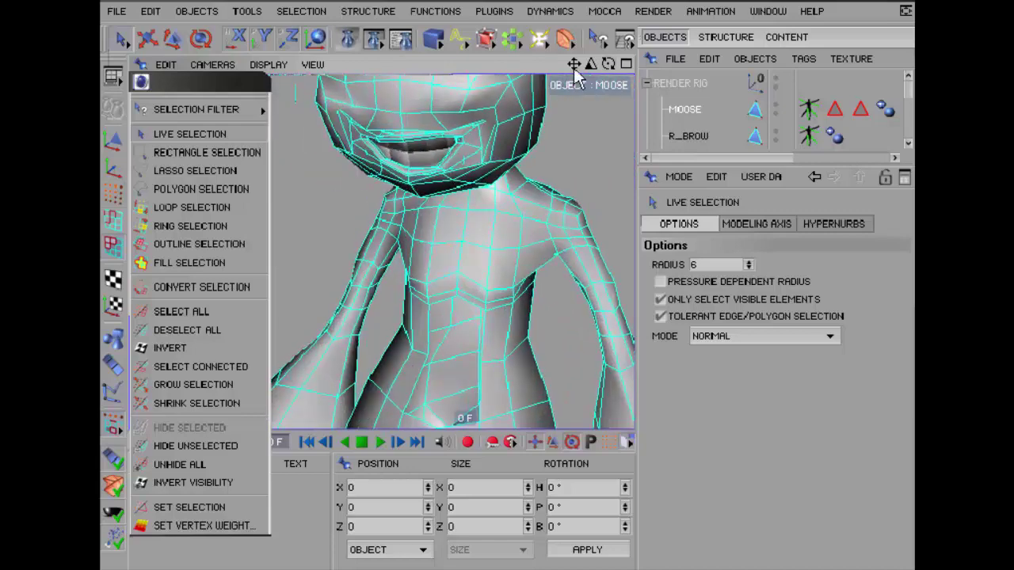
{"action": "left_click", "coordinate": [148, 209]}
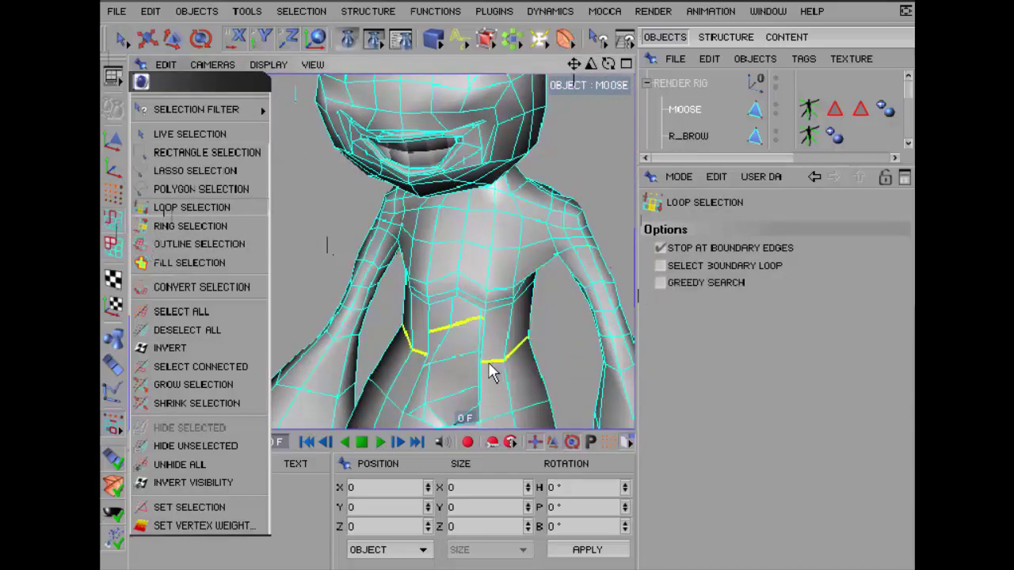
Enable boundary loop selection and loop-select edges around the waist and front torso
{"action": "left_click", "coordinate": [660, 248]}
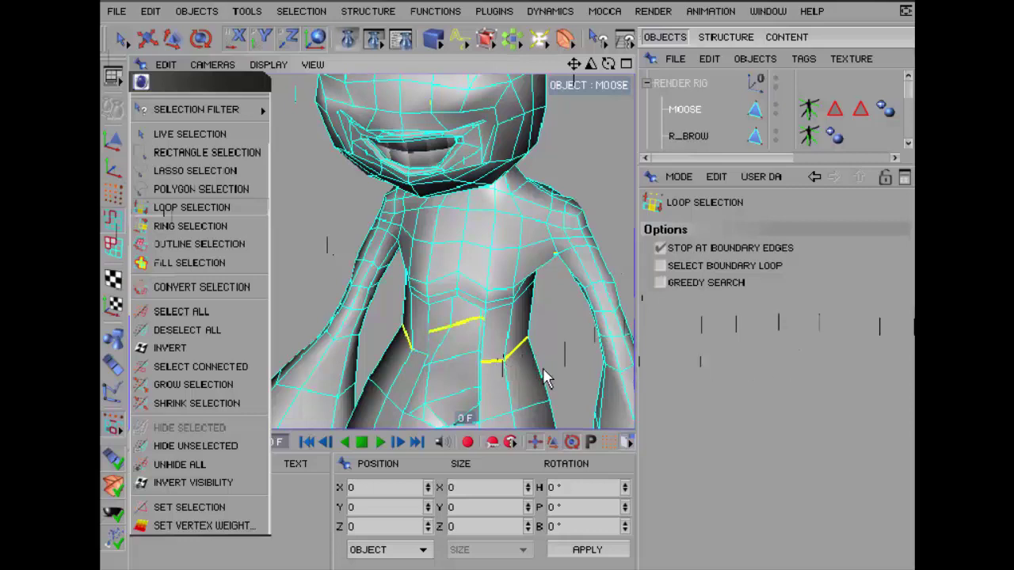
{"action": "left_click", "coordinate": [503, 366]}
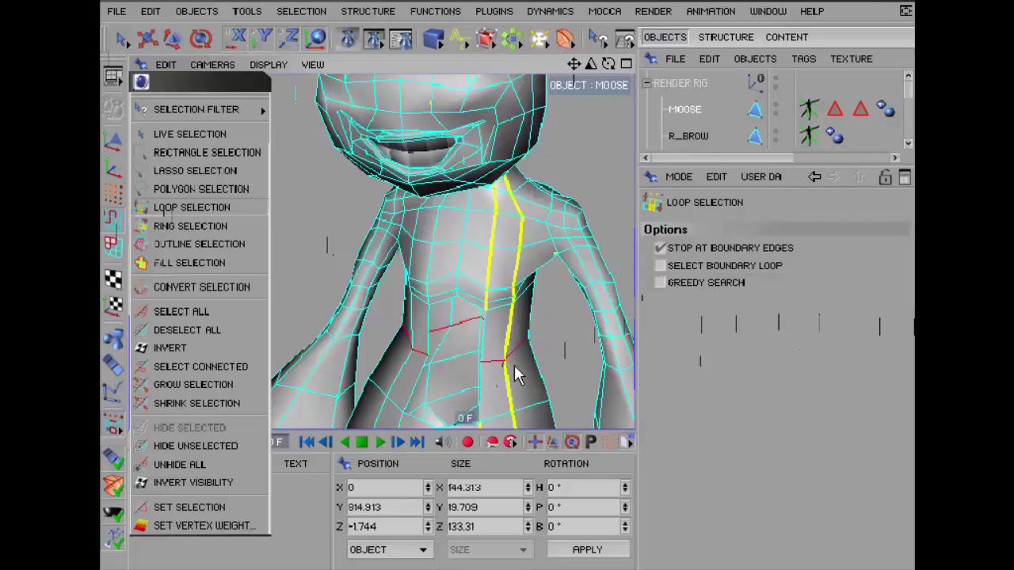
{"action": "left_click", "coordinate": [660, 267]}
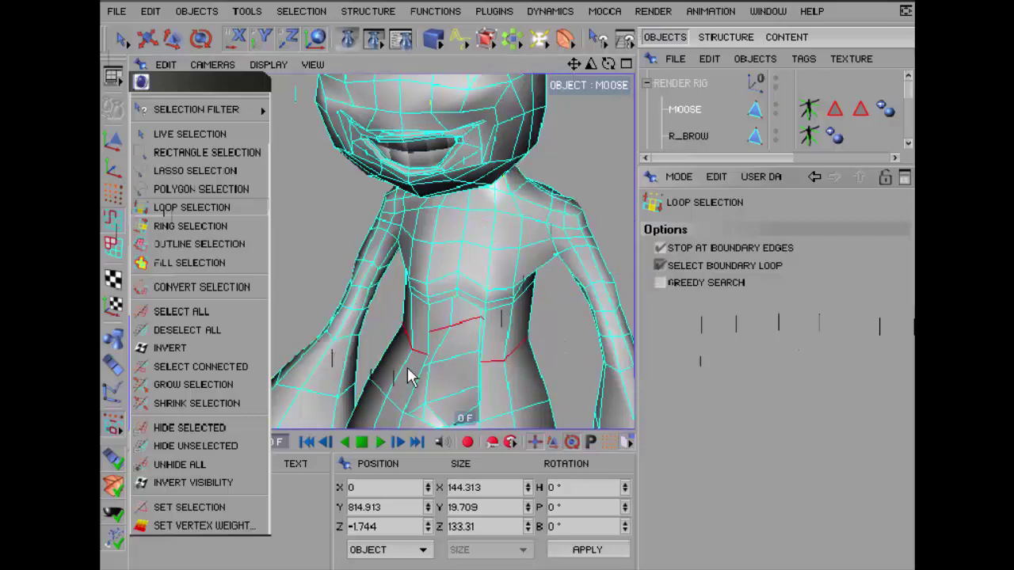
{"action": "left_click", "coordinate": [432, 364]}
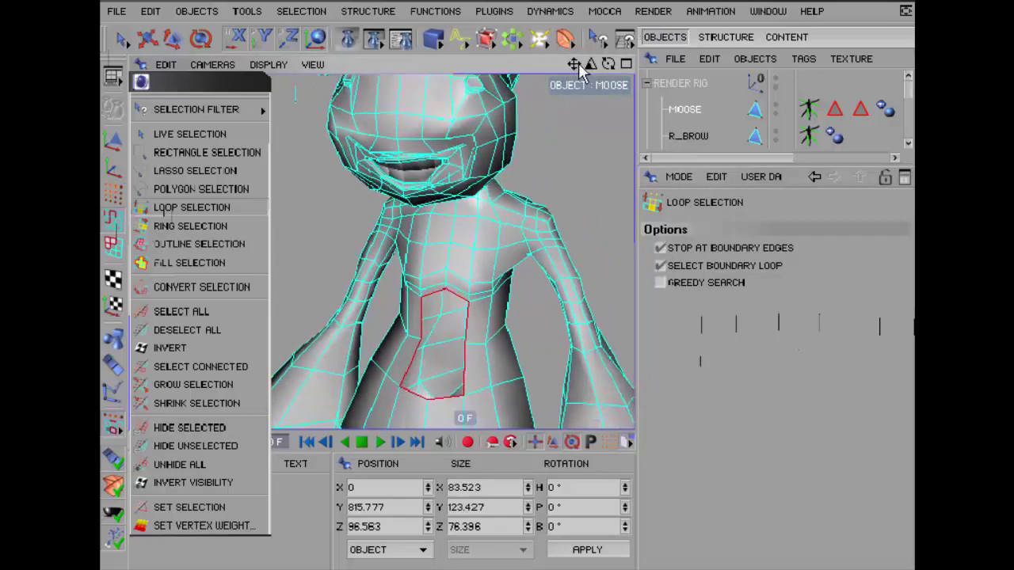
Select an edge loop across the upper torso, then switch to Ring Selection
{"action": "mouse_move", "coordinate": [579, 67]}
{"action": "left_mouse_down"}
{"action": "mouse_move", "coordinate": [585, 80]}
{"action": "mouse_move", "coordinate": [625, 87]}
{"action": "mouse_move", "coordinate": [614, 70]}
{"action": "left_mouse_up"}
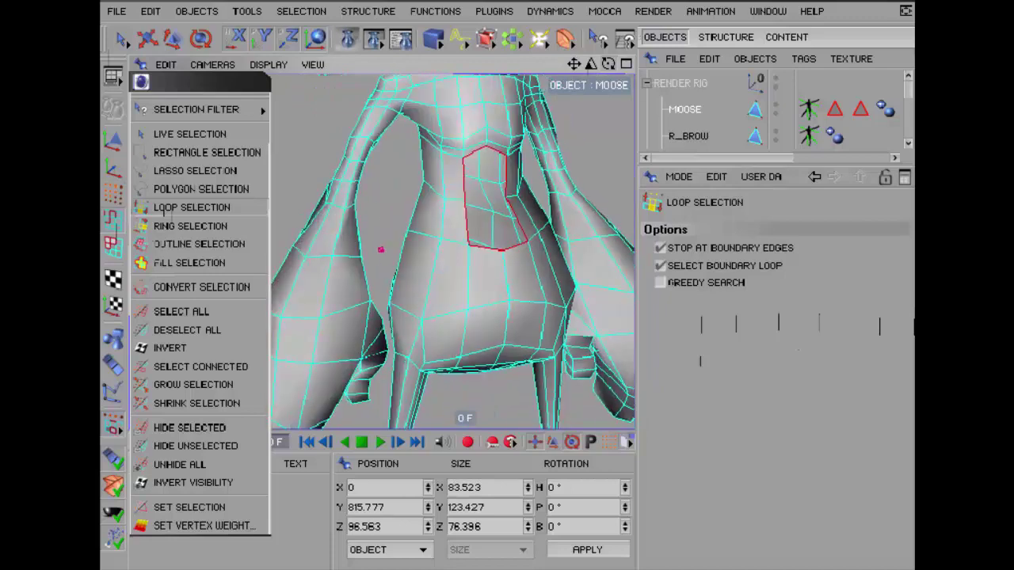
{"action": "left_click", "coordinate": [576, 153]}
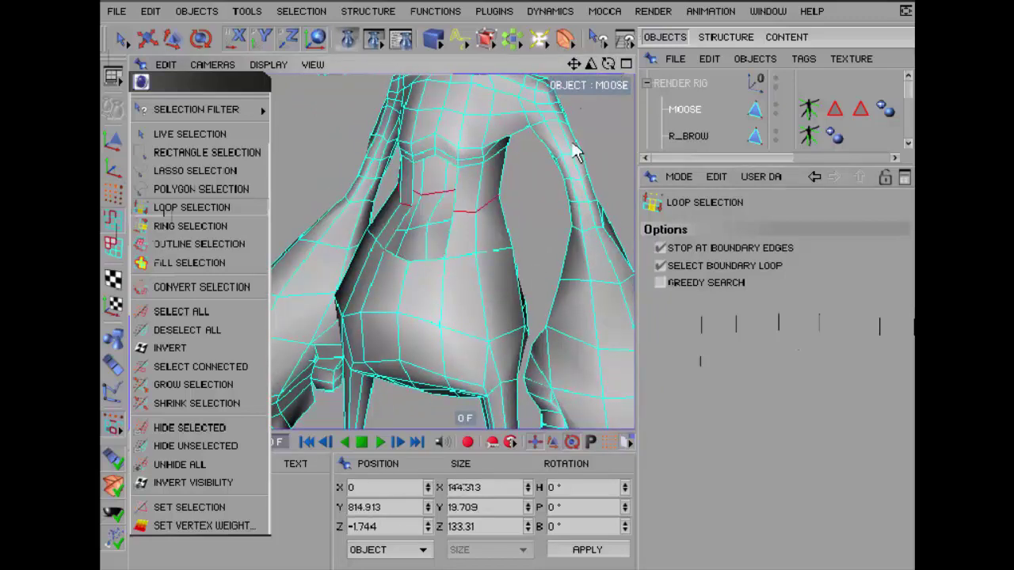
{"action": "left_click_drag", "start_coordinate": [577, 65], "coordinate": [485, 106]}
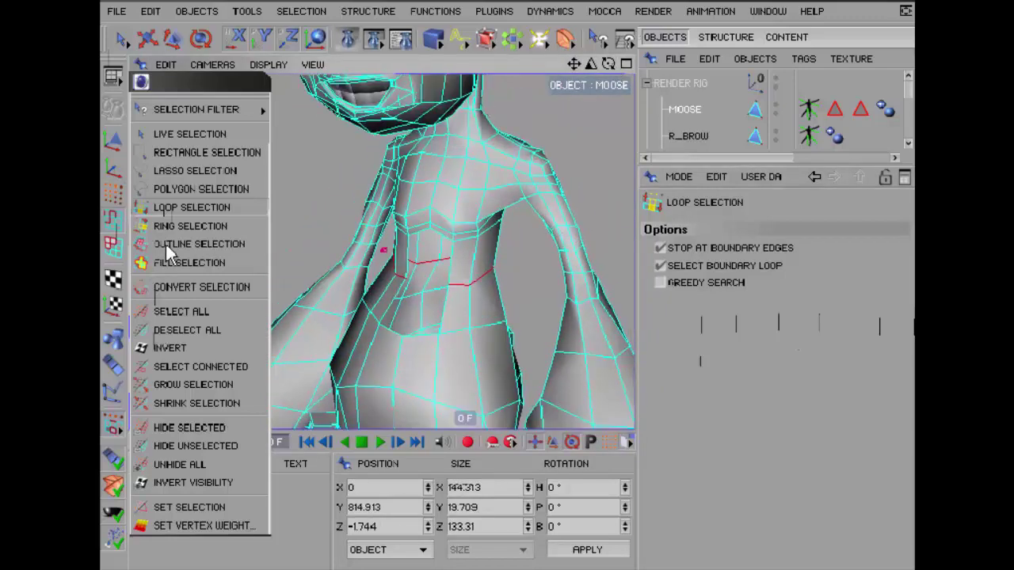
{"action": "left_click", "coordinate": [168, 227]}
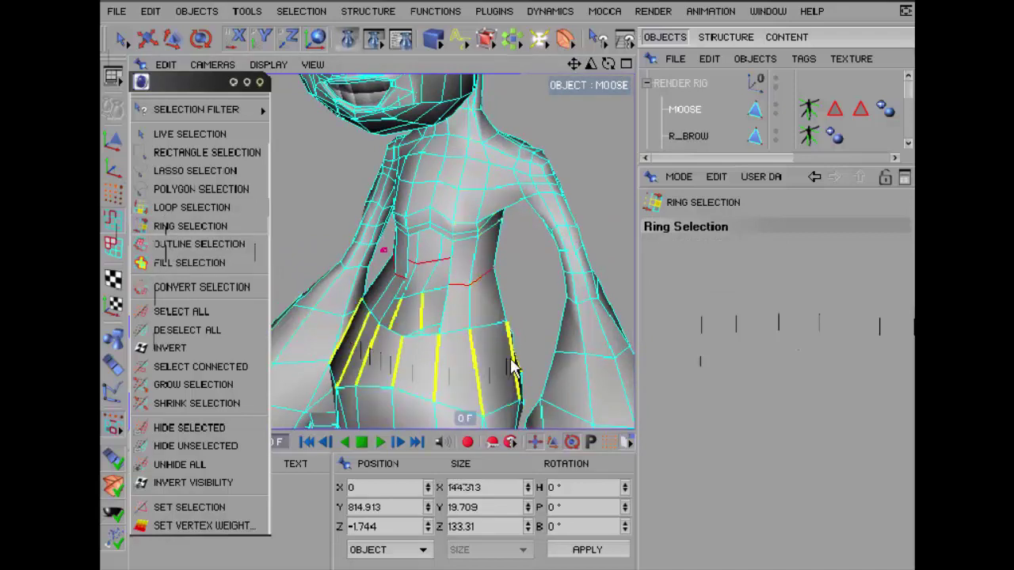
Ring-select edges around the waist and chest, then switch to Polygons mode
{"action": "left_click", "coordinate": [438, 367]}
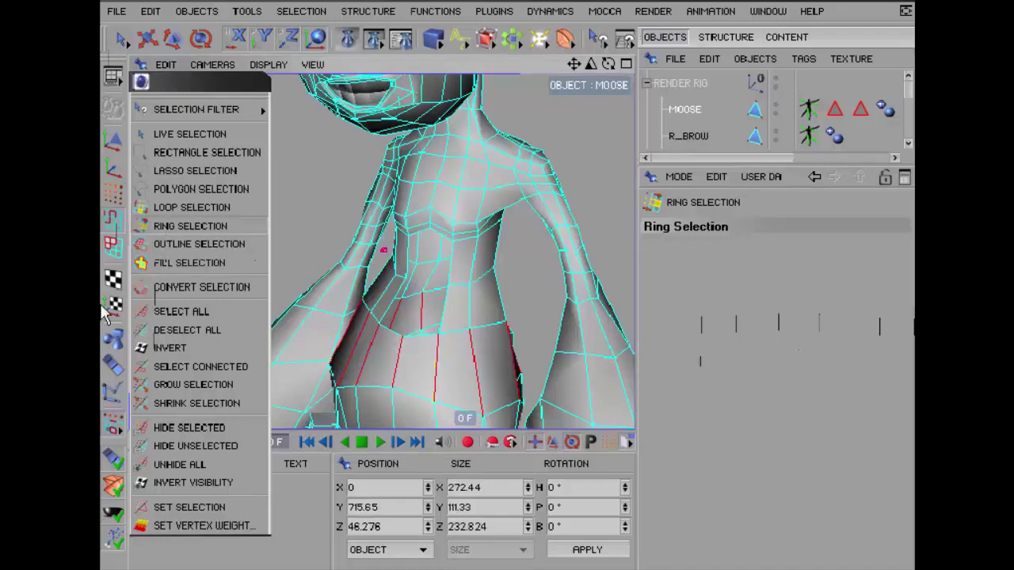
{"action": "left_click", "coordinate": [459, 203]}
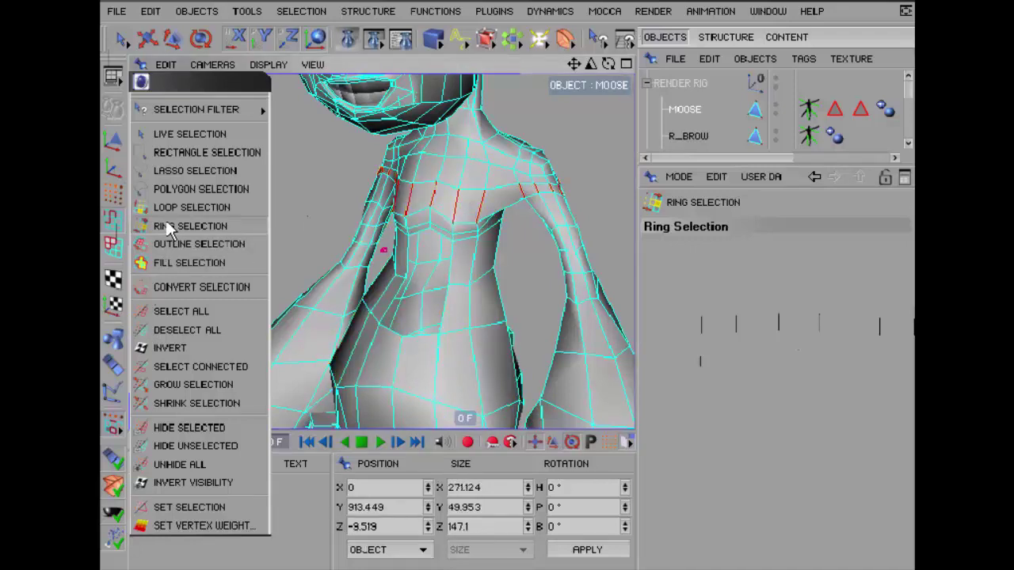
{"action": "left_click", "coordinate": [114, 202]}
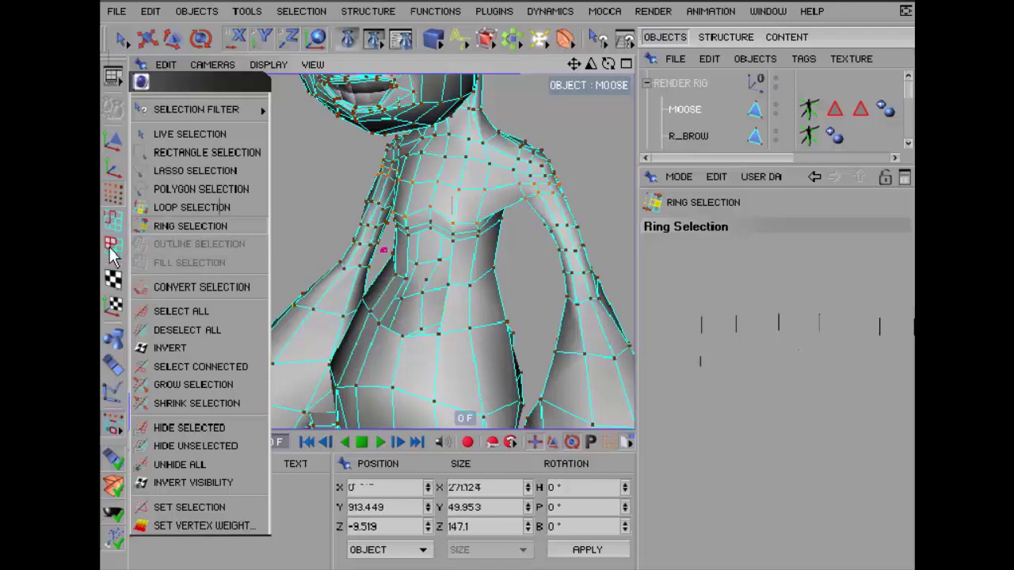
{"action": "left_click", "coordinate": [113, 252]}
Loop-select polygons around the waist with Select Boundary Loop off, then switch to Outline Selection
{"action": "left_click", "coordinate": [459, 210]}
{"action": "left_click", "coordinate": [191, 207]}
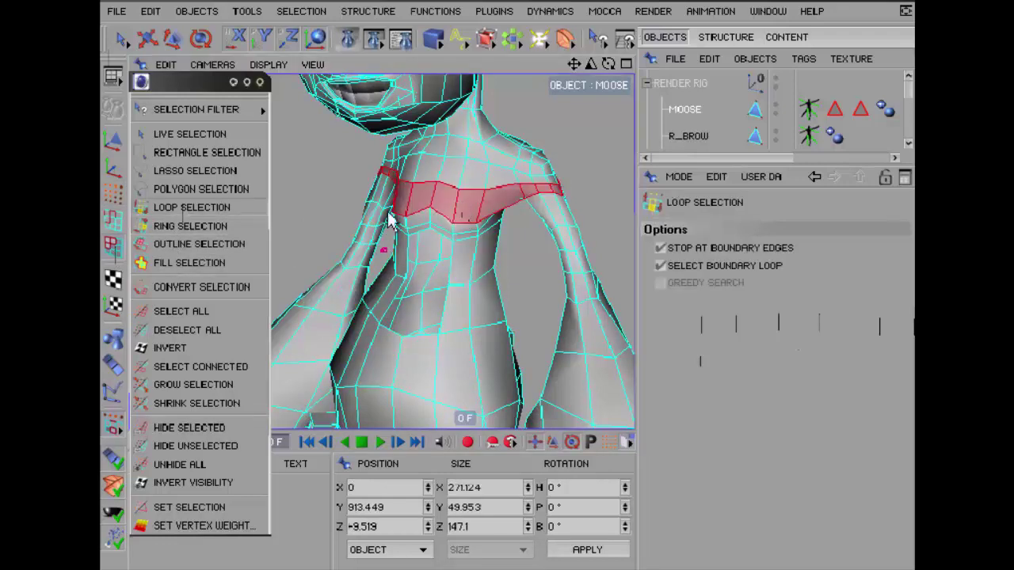
{"action": "left_click", "coordinate": [660, 266]}
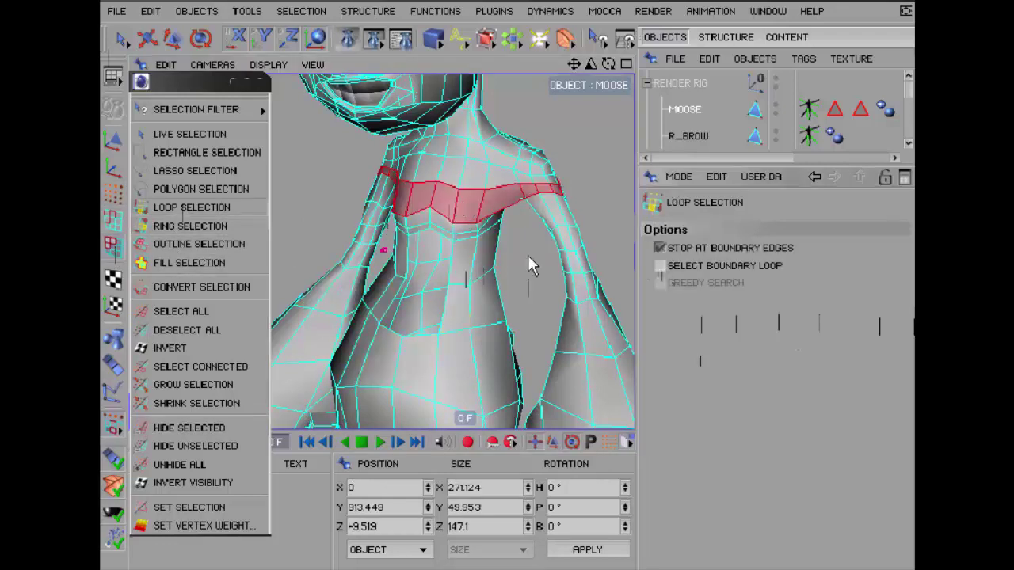
{"action": "left_click", "coordinate": [428, 377]}
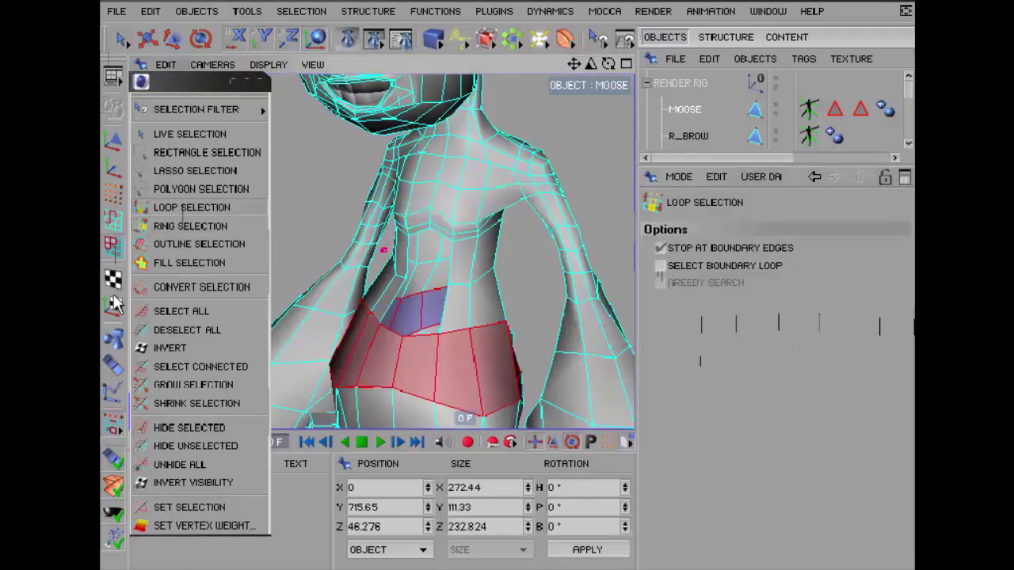
{"action": "left_click", "coordinate": [190, 226]}
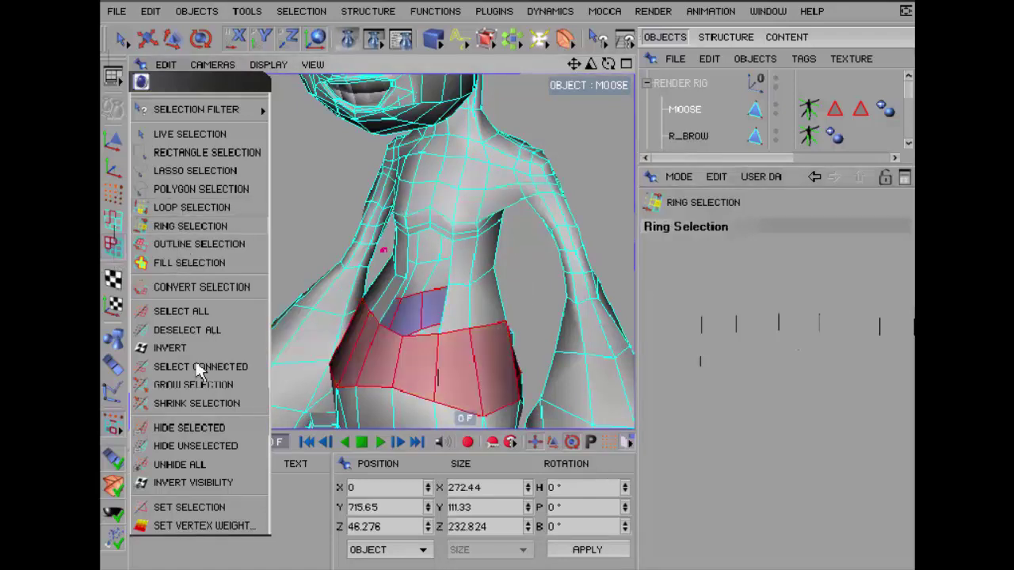
{"action": "left_click", "coordinate": [177, 245]}
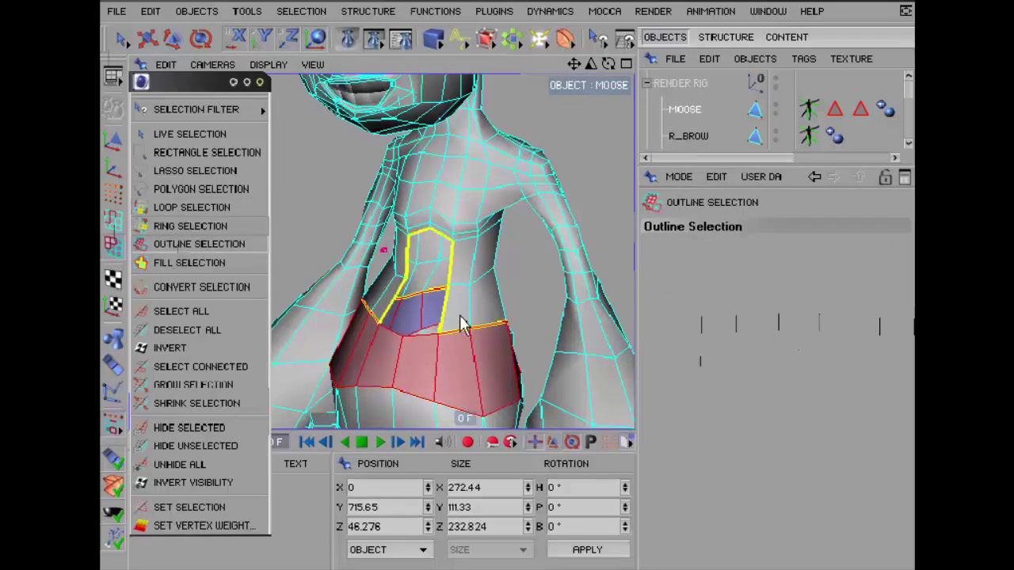
Outline the waist band, then fill-select the hip and leg region
{"action": "left_click", "coordinate": [464, 369]}
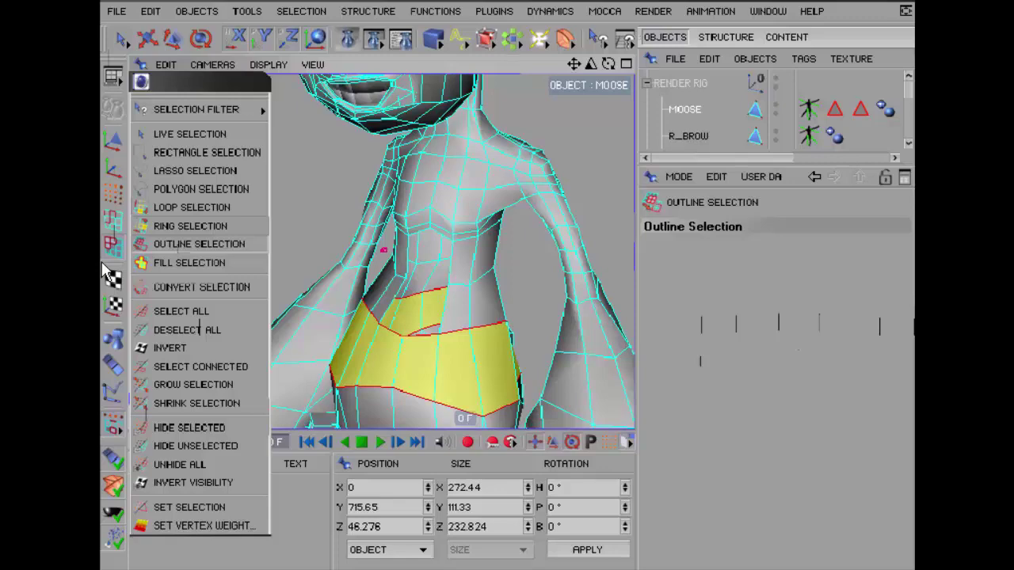
{"action": "left_click", "coordinate": [183, 262]}
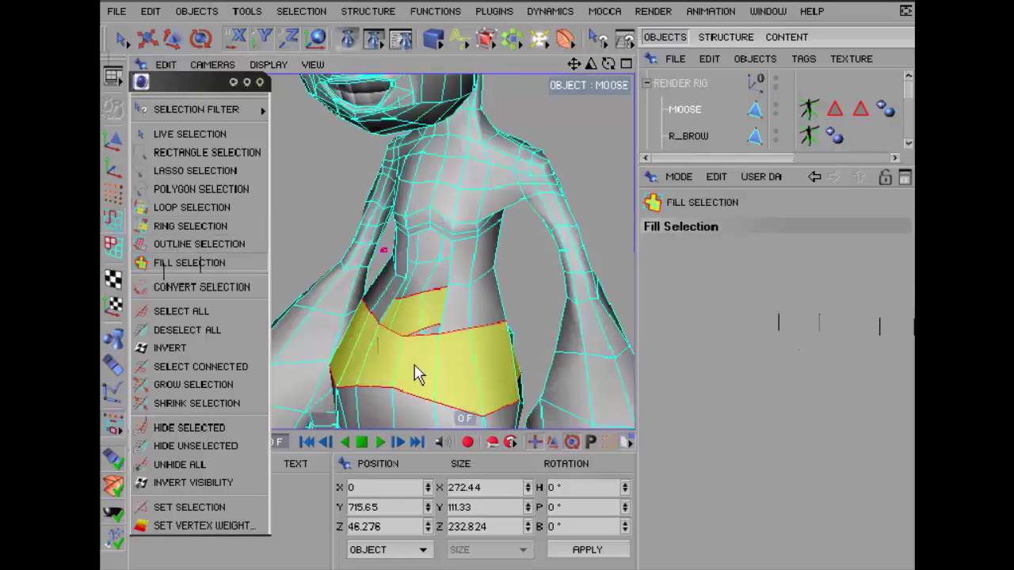
{"action": "left_click", "coordinate": [491, 256]}
{"action": "left_click_drag", "start_coordinate": [591, 63], "coordinate": [576, 109]}
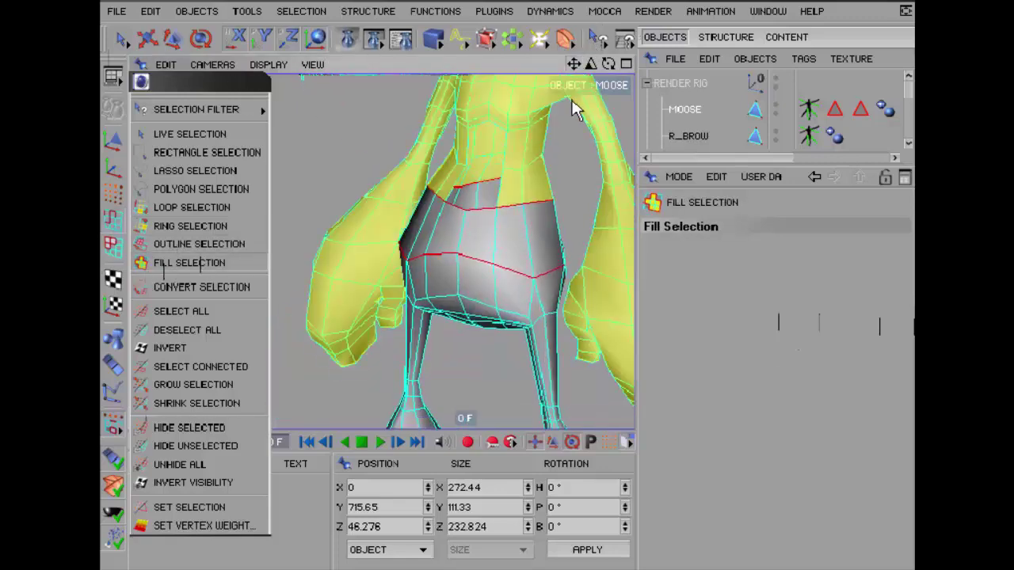
{"action": "left_click", "coordinate": [521, 214]}
{"action": "left_click", "coordinate": [511, 282]}
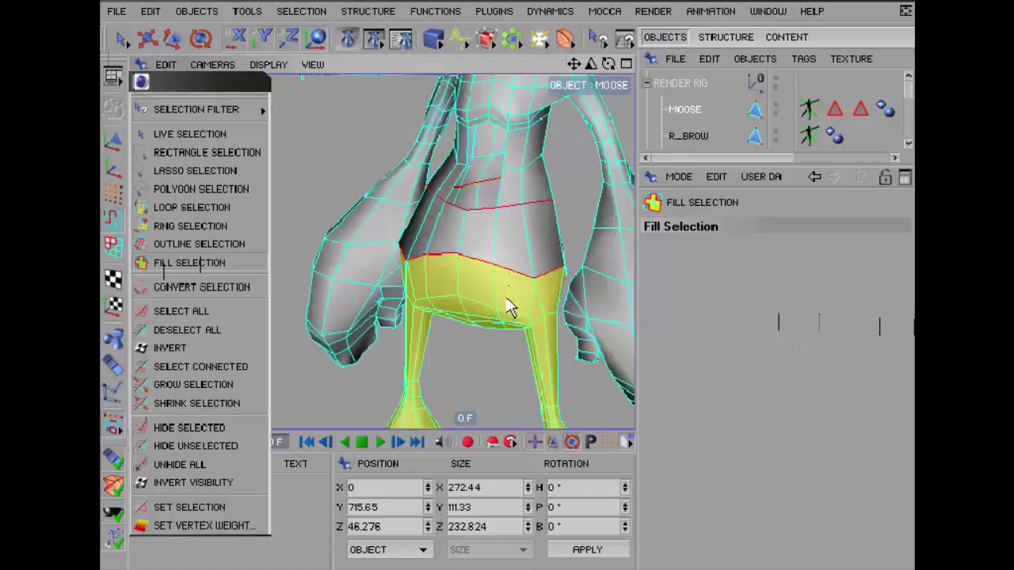
{"action": "left_click", "coordinate": [509, 306]}
Loop-select a polygon ring on the shoulder and fill-select the whole arm
{"action": "left_click_drag", "start_coordinate": [574, 64], "coordinate": [508, 289]}
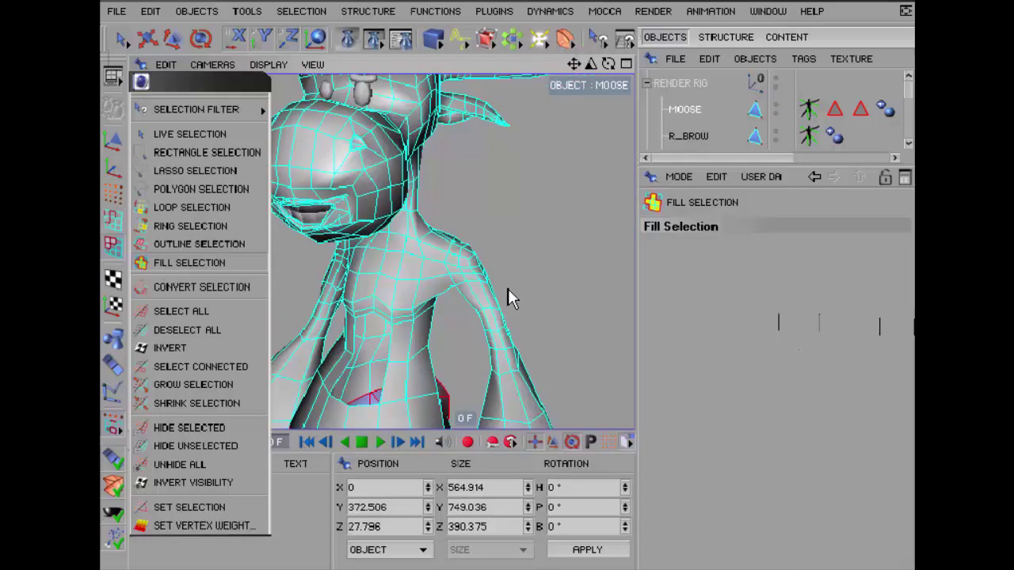
{"action": "left_click", "coordinate": [163, 208]}
{"action": "left_click", "coordinate": [436, 292]}
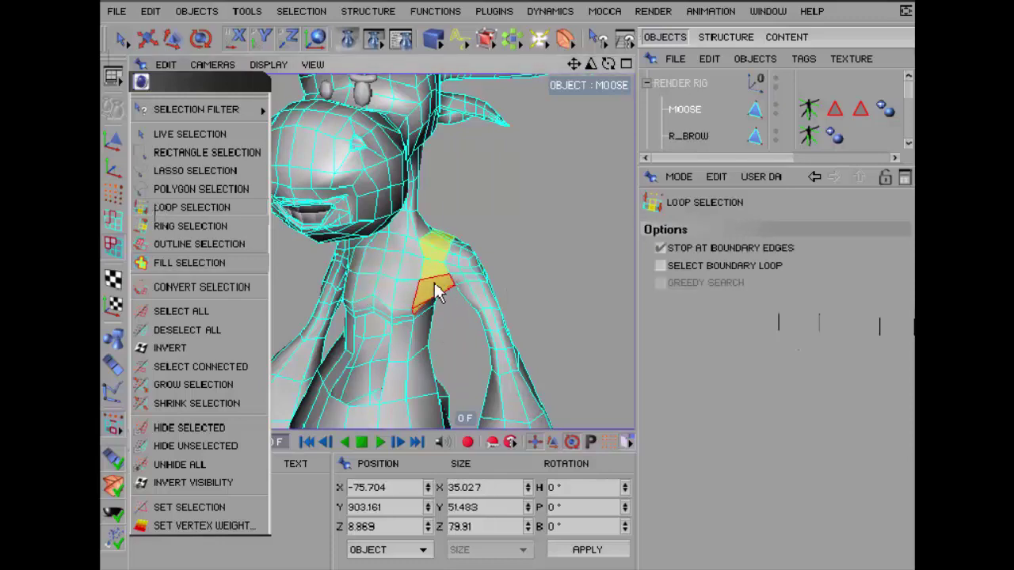
{"action": "left_click", "coordinate": [434, 291]}
{"action": "left_click", "coordinate": [143, 263]}
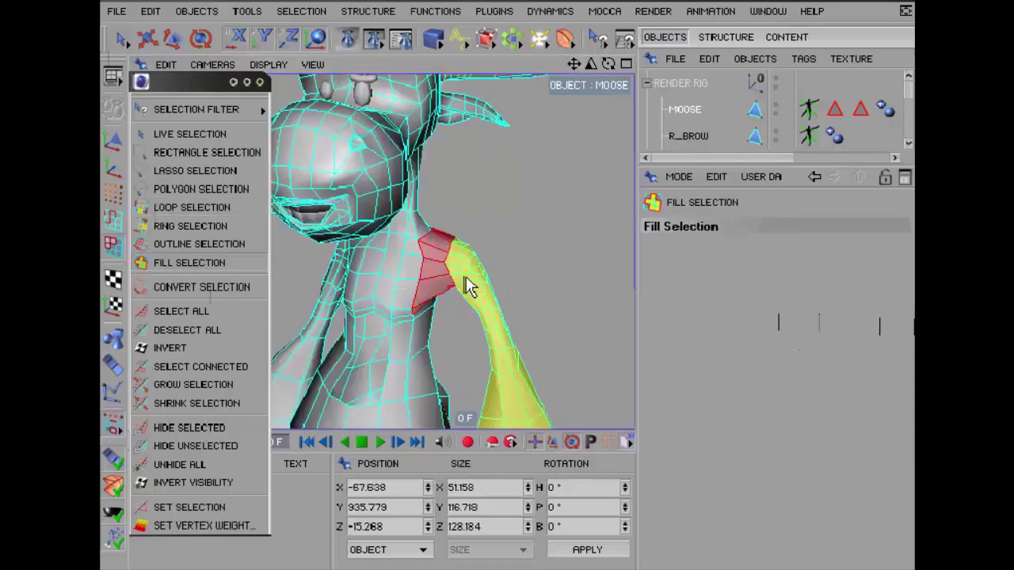
{"action": "left_click", "coordinate": [467, 283]}
Frame the whole moose, return to Polygons mode and open Convert Selection, Polygons to Edges
{"action": "left_click_drag", "start_coordinate": [574, 63], "coordinate": [314, 306]}
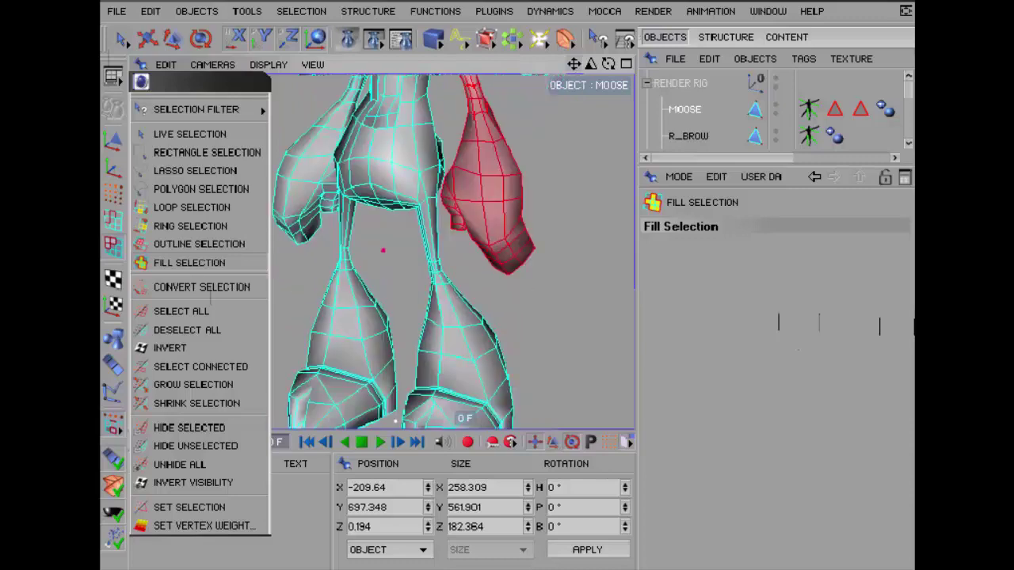
{"action": "mouse_move", "coordinate": [574, 63]}
{"action": "left_mouse_down"}
{"action": "mouse_move", "coordinate": [568, 73]}
{"action": "mouse_move", "coordinate": [583, 83]}
{"action": "left_mouse_up"}
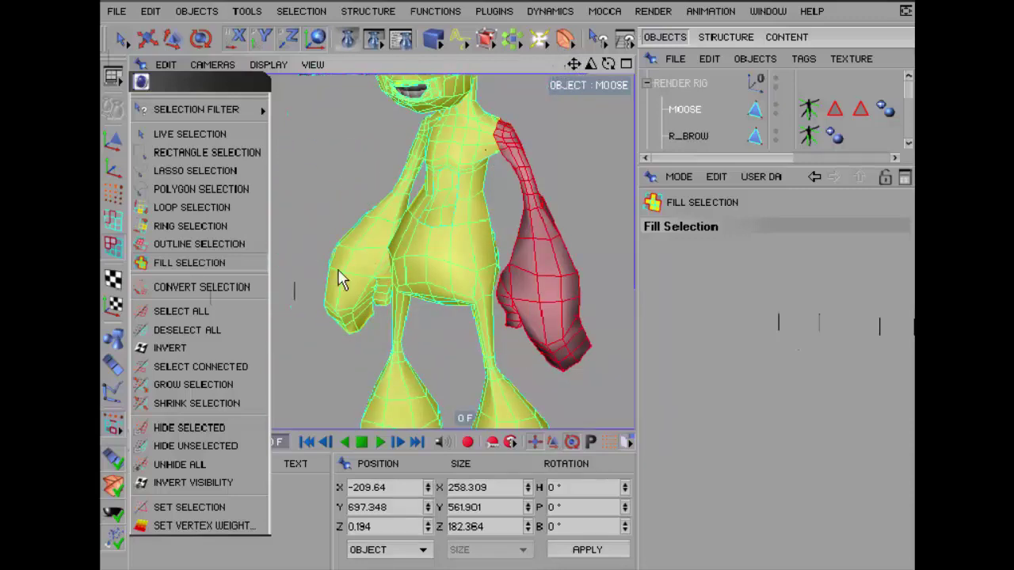
{"action": "left_click", "coordinate": [113, 194]}
{"action": "left_click", "coordinate": [112, 248]}
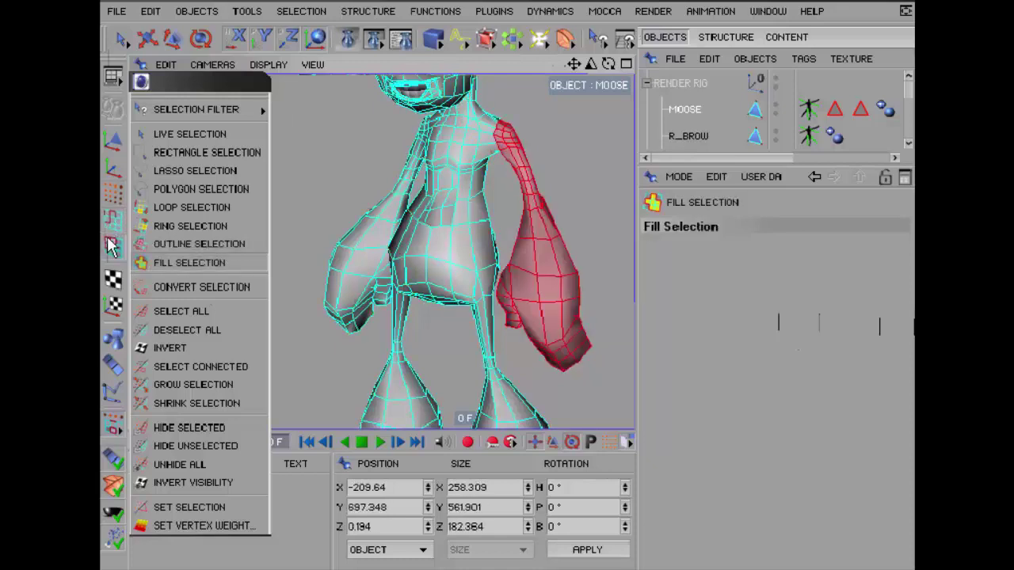
{"action": "left_click", "coordinate": [114, 195]}
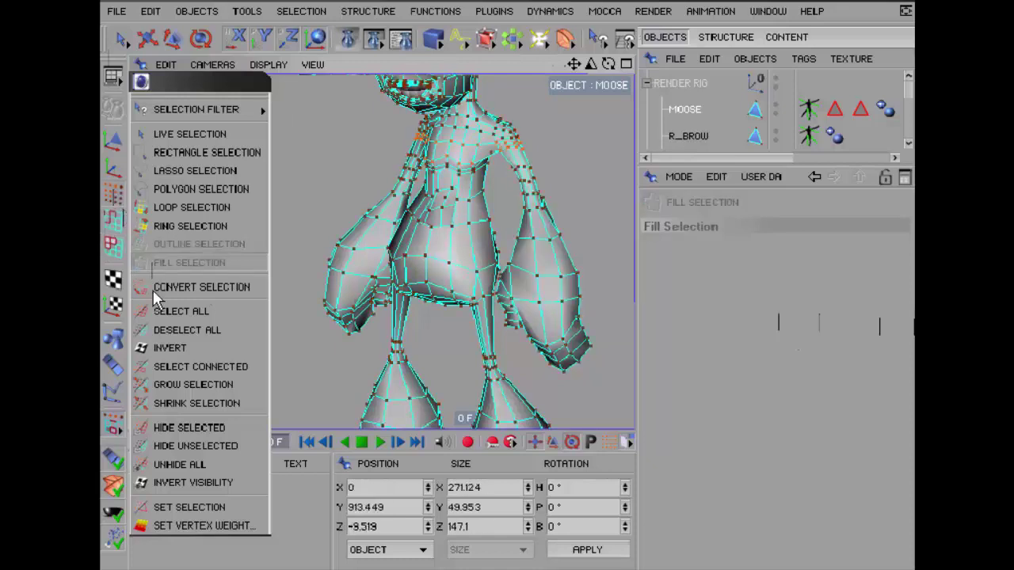
{"action": "left_click", "coordinate": [112, 247]}
{"action": "left_click", "coordinate": [143, 287]}
{"action": "left_click_drag", "start_coordinate": [165, 228], "coordinate": [715, 438]}
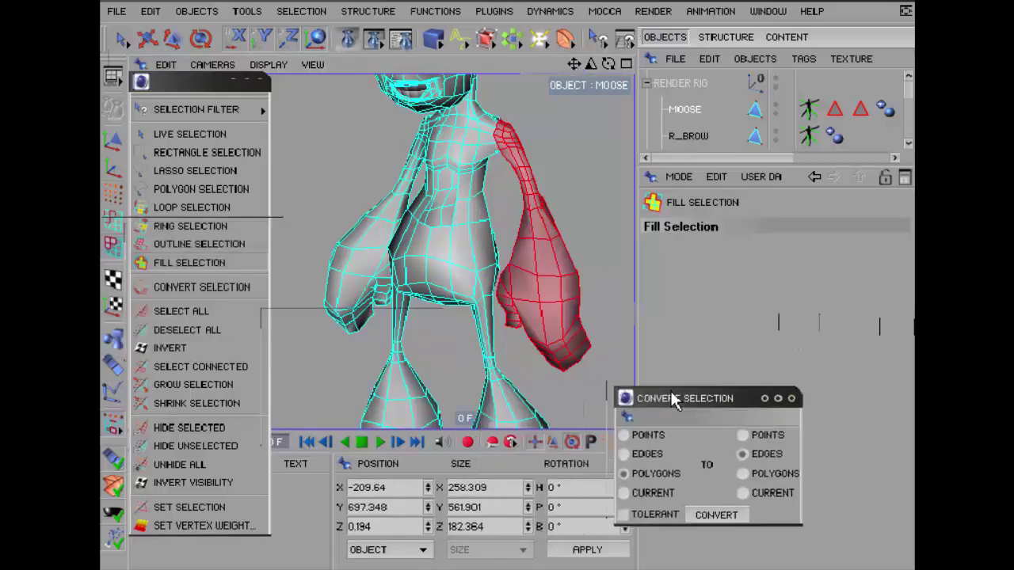
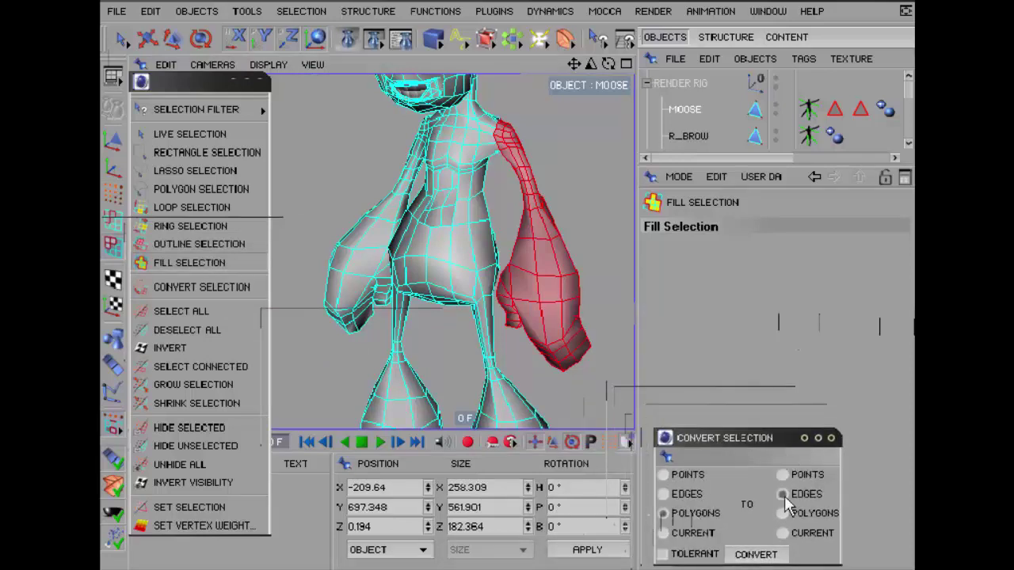
Convert the arm's polygon selection to points, then set the conversion source to Current
{"action": "left_click", "coordinate": [782, 475]}
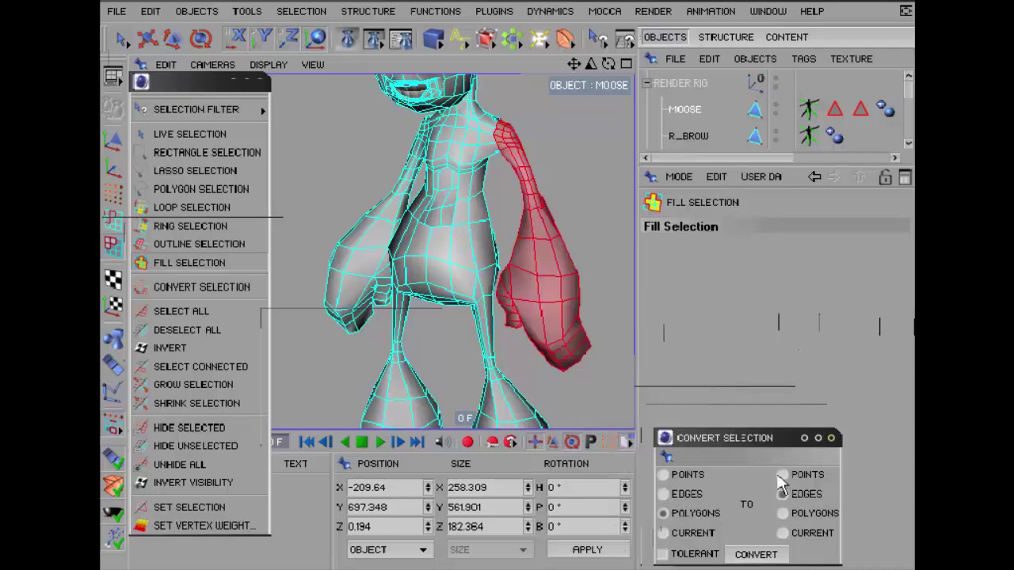
{"action": "left_click", "coordinate": [753, 555]}
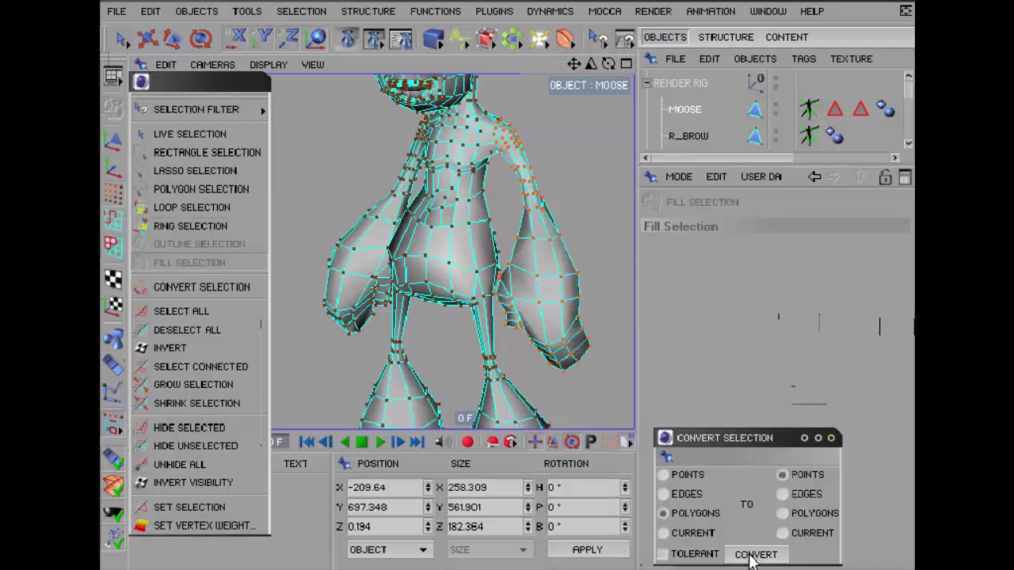
{"action": "left_click", "coordinate": [664, 530]}
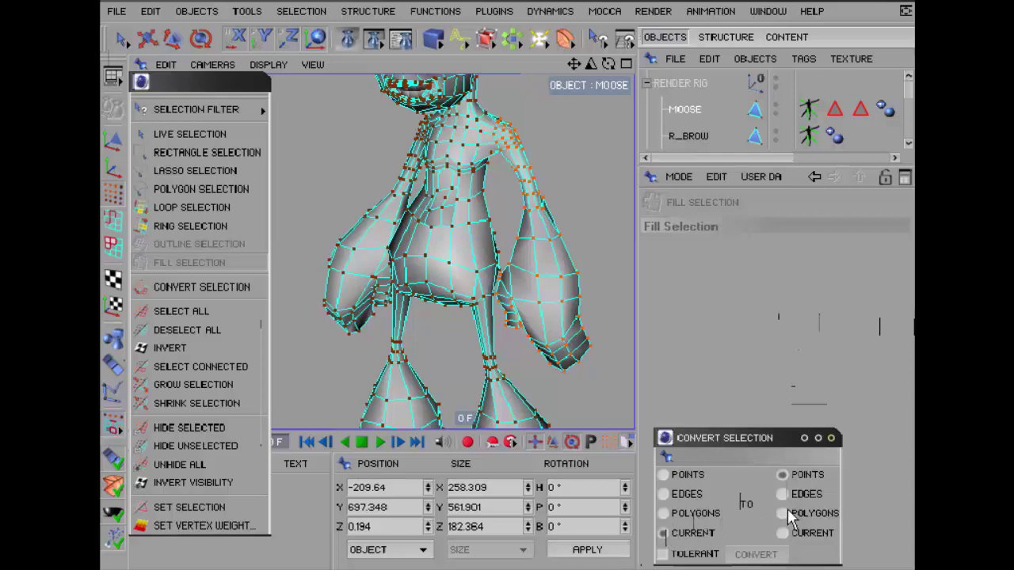
{"action": "key", "text": "ctrl+z"}
Toggle between point and polygon modes and select a patch of forearm polygons
{"action": "left_click", "coordinate": [189, 134]}
{"action": "left_click", "coordinate": [453, 153]}
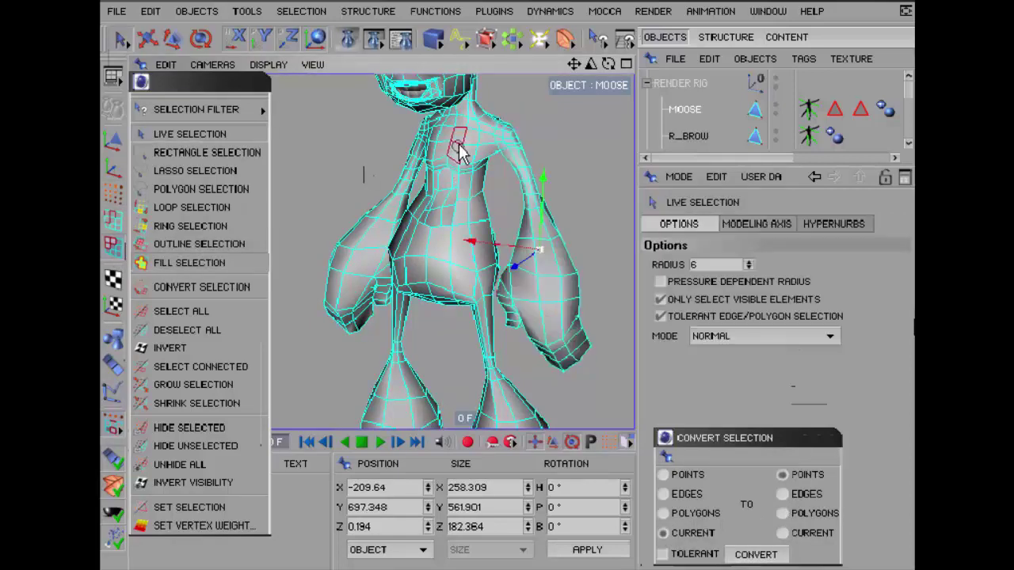
{"action": "left_click", "coordinate": [744, 555]}
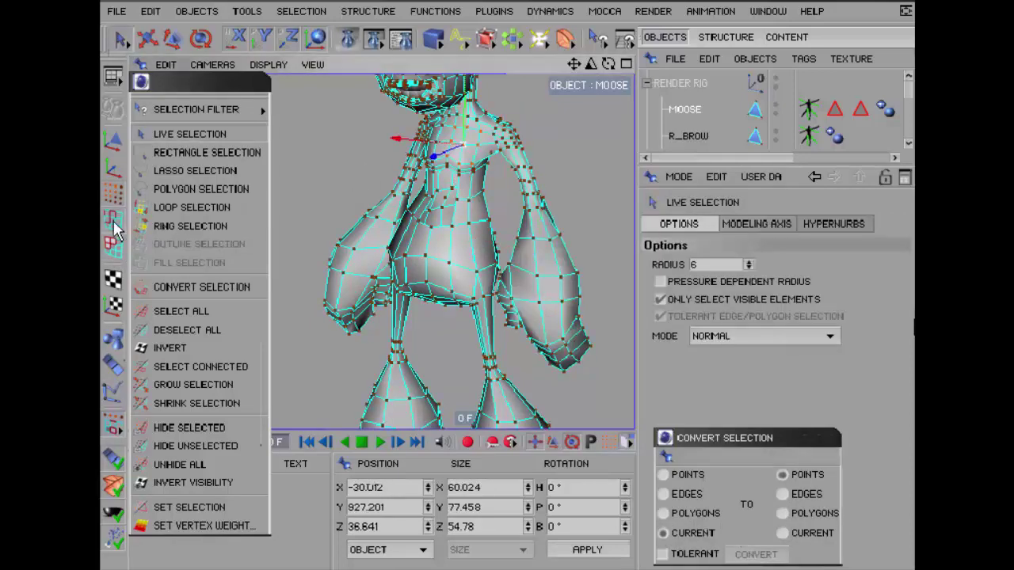
{"action": "key", "text": "Return"}
{"action": "left_click", "coordinate": [768, 552]}
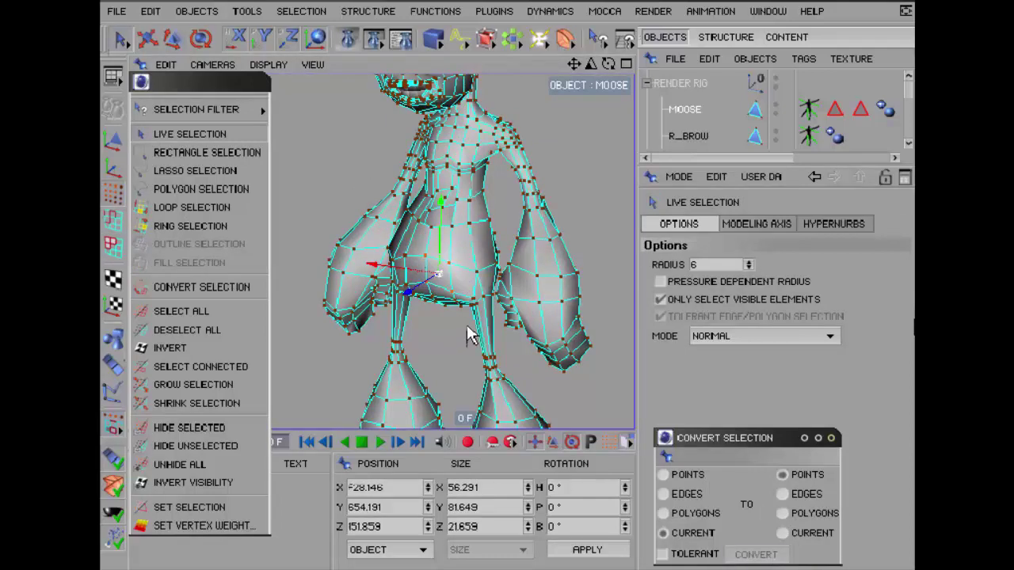
{"action": "left_click", "coordinate": [113, 247]}
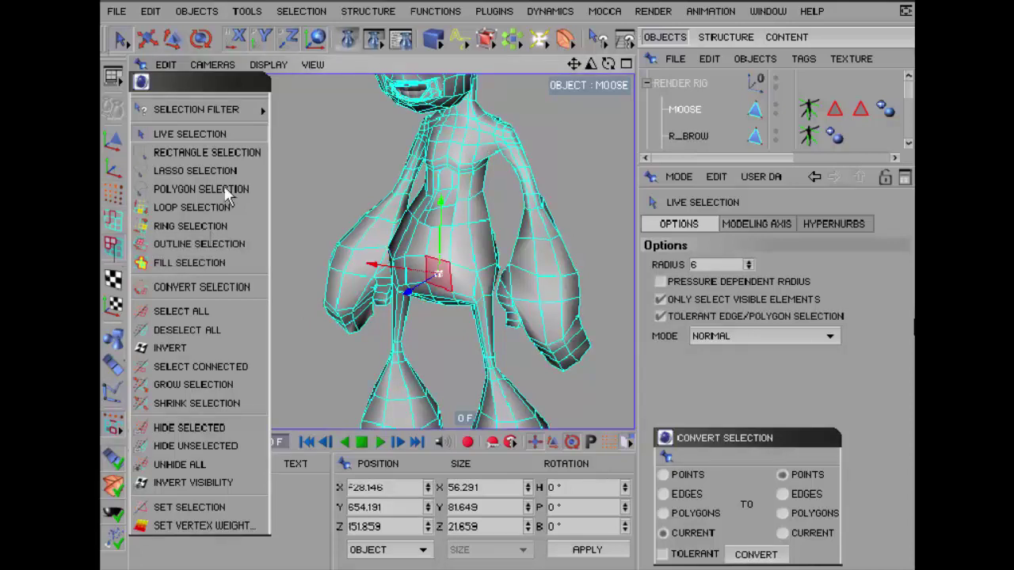
{"action": "left_click_drag", "start_coordinate": [537, 253], "coordinate": [552, 309]}
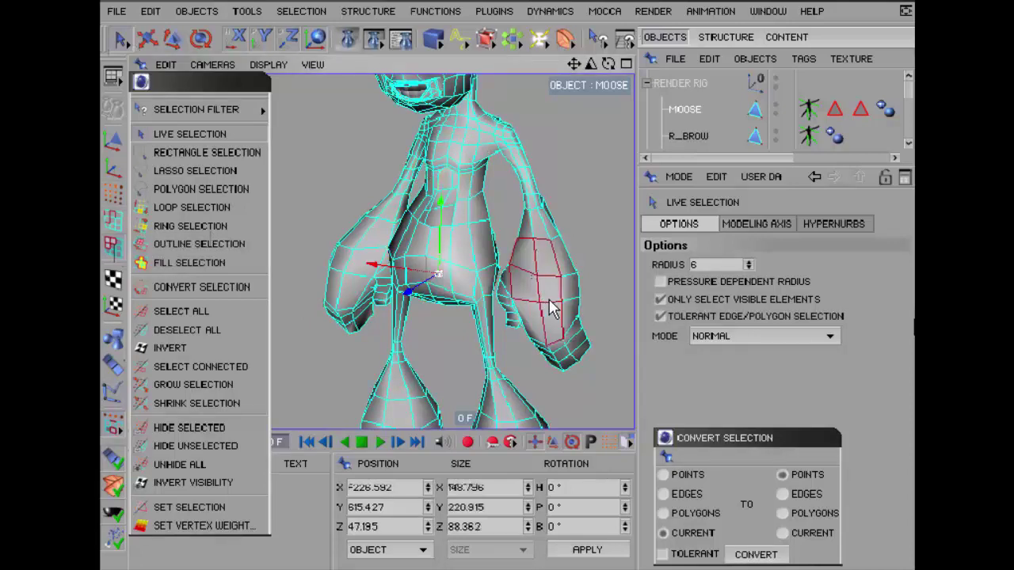
In Edges mode, close the Convert Selection panel and select all edges
{"action": "left_click", "coordinate": [115, 223]}
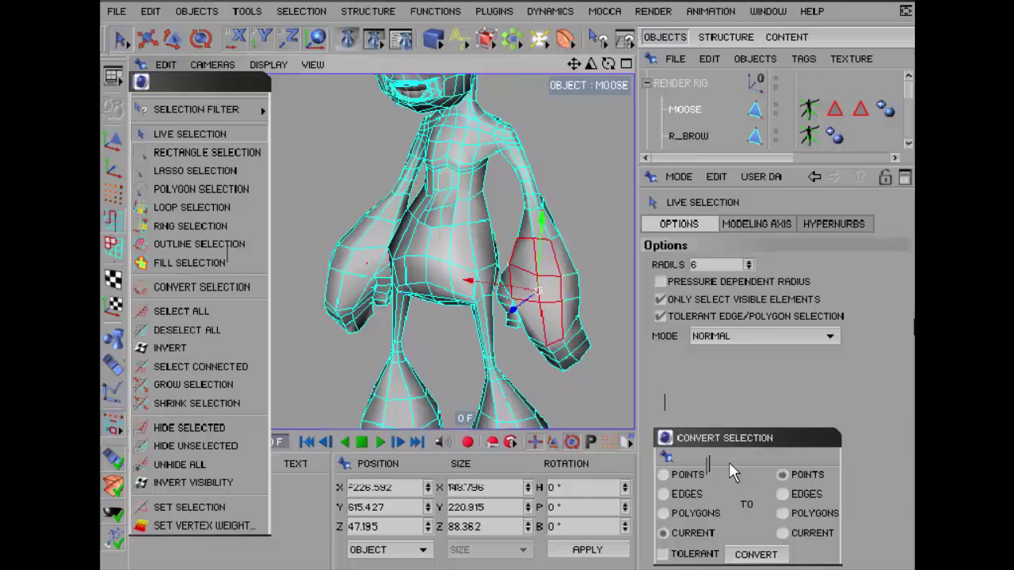
{"action": "left_click", "coordinate": [672, 462]}
{"action": "left_click", "coordinate": [713, 559]}
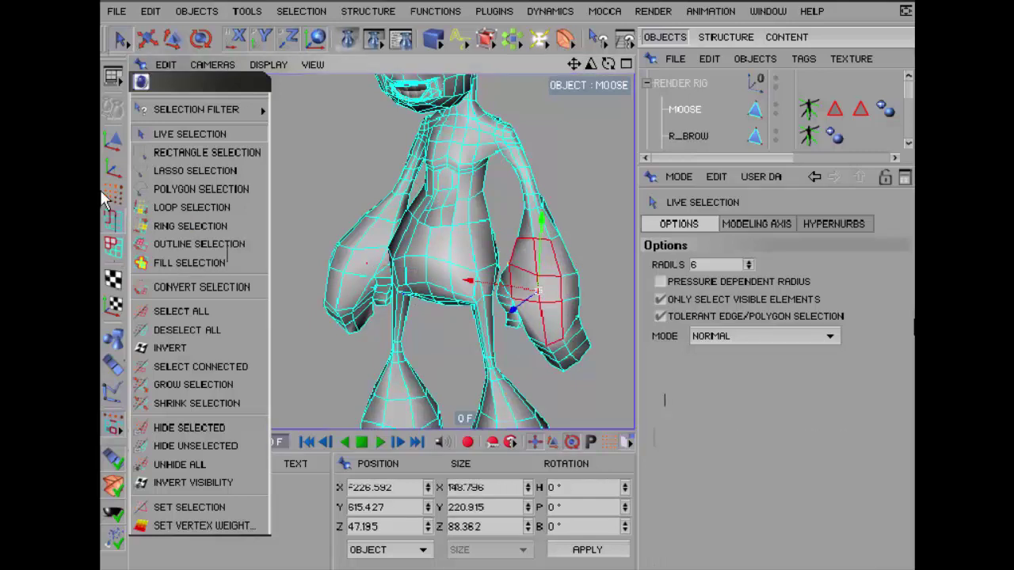
{"action": "left_click", "coordinate": [181, 313]}
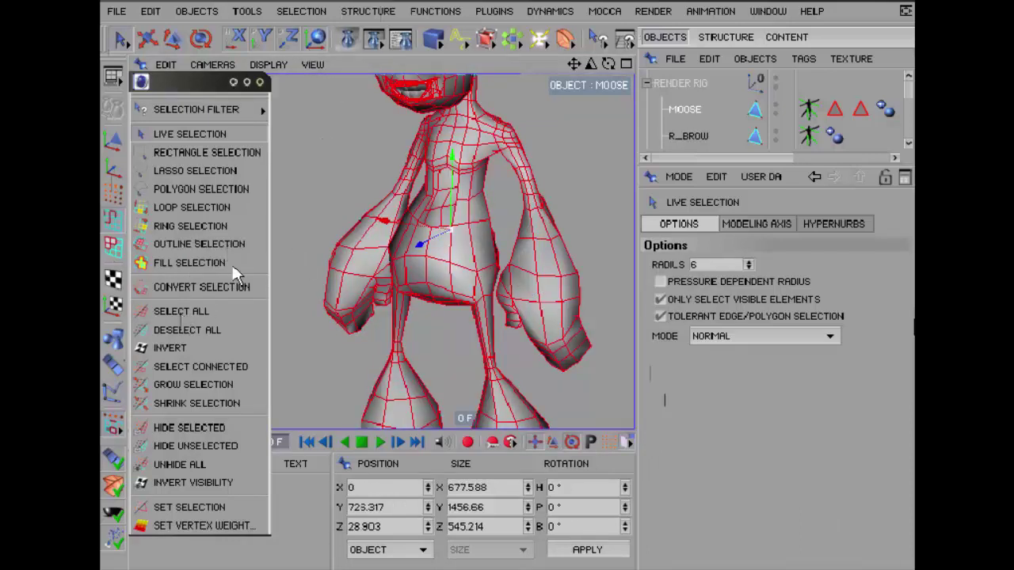
Deselect all, select a patch of torso polygons, and invert the selection
{"action": "left_click", "coordinate": [189, 329]}
{"action": "left_click_drag", "start_coordinate": [456, 238], "coordinate": [445, 263]}
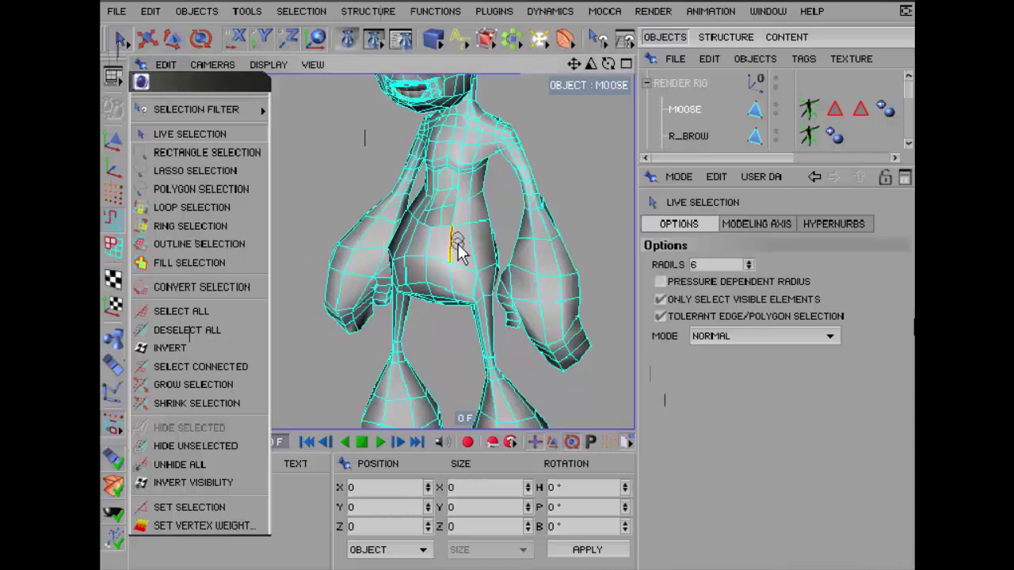
{"action": "left_click", "coordinate": [168, 349]}
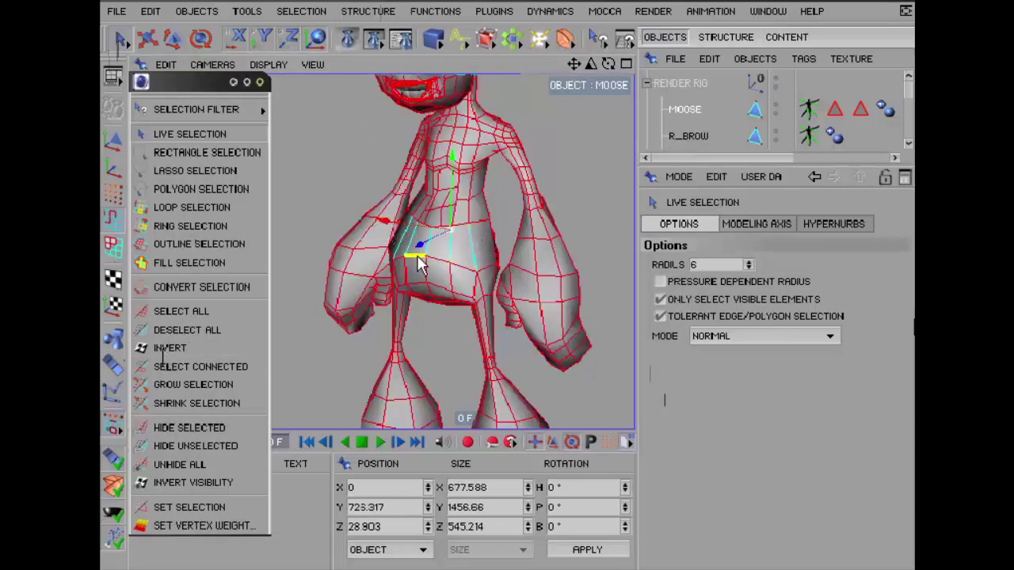
Select a small arm patch and grow it twice to cover the forearm and hand
{"action": "left_click_drag", "start_coordinate": [534, 246], "coordinate": [550, 307]}
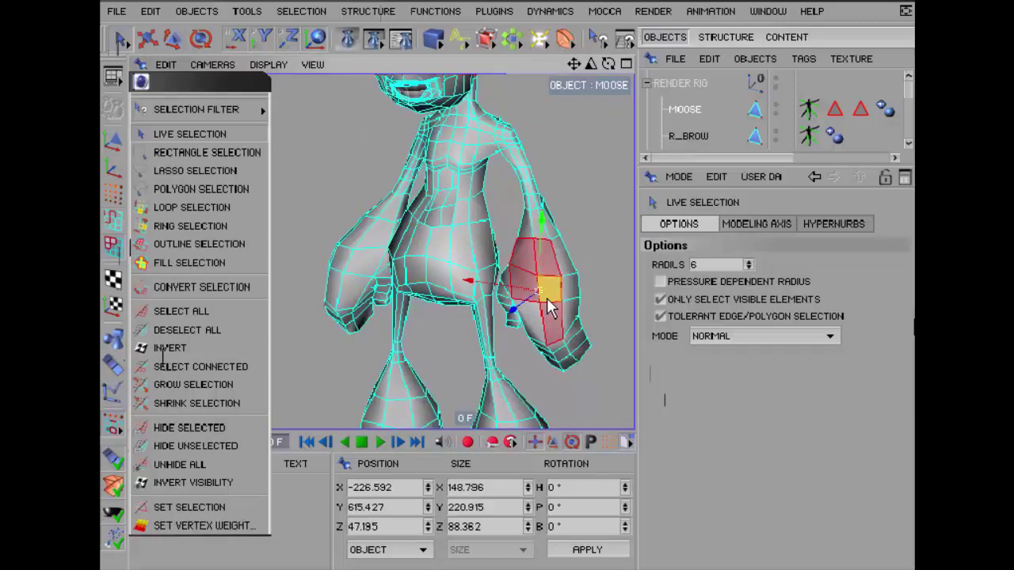
{"action": "left_click", "coordinate": [170, 384]}
{"action": "left_click", "coordinate": [170, 384]}
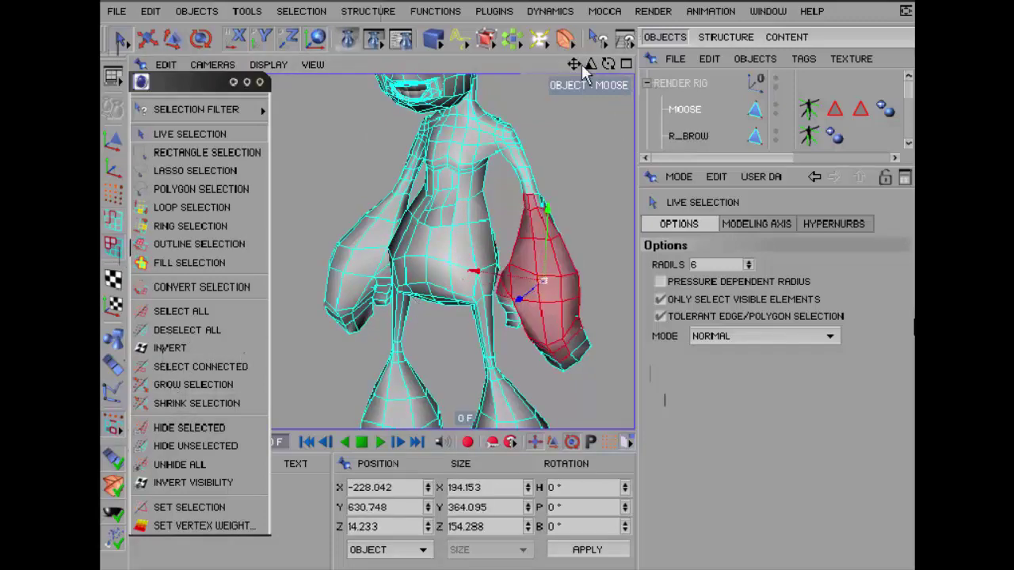
{"action": "left_click_drag", "start_coordinate": [584, 70], "coordinate": [616, 64]}
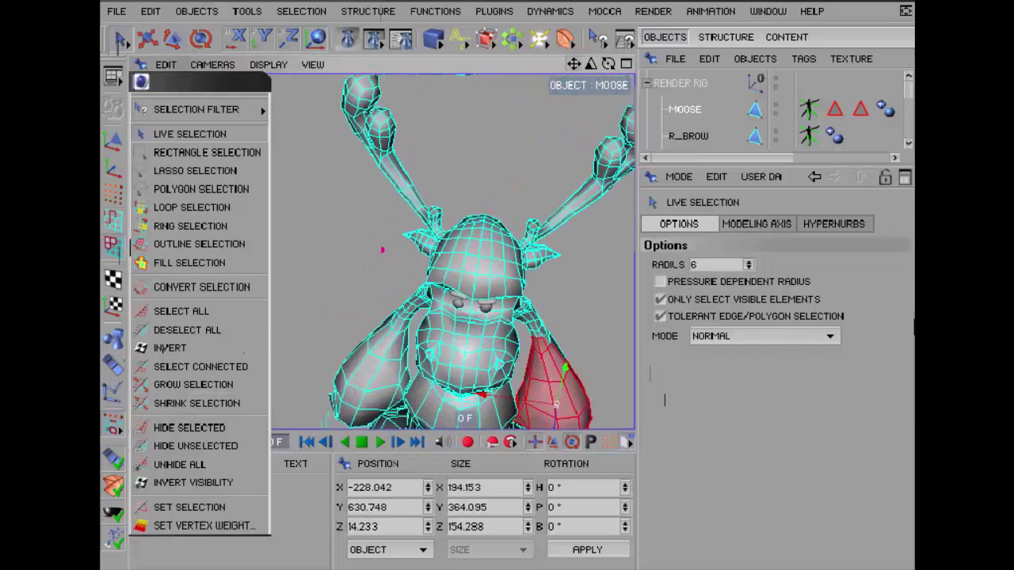
Select four polygons on top of the head and grow them three times into a cap
{"action": "scroll", "coordinate": [382, 251], "scroll_direction": "up", "scroll_amount": 3}
{"action": "mouse_move", "coordinate": [382, 251]}
{"action": "left_mouse_down", "text": "alt"}
{"action": "mouse_move", "coordinate": [407, 218]}
{"action": "mouse_move", "coordinate": [419, 246]}
{"action": "left_mouse_up", "text": "alt"}
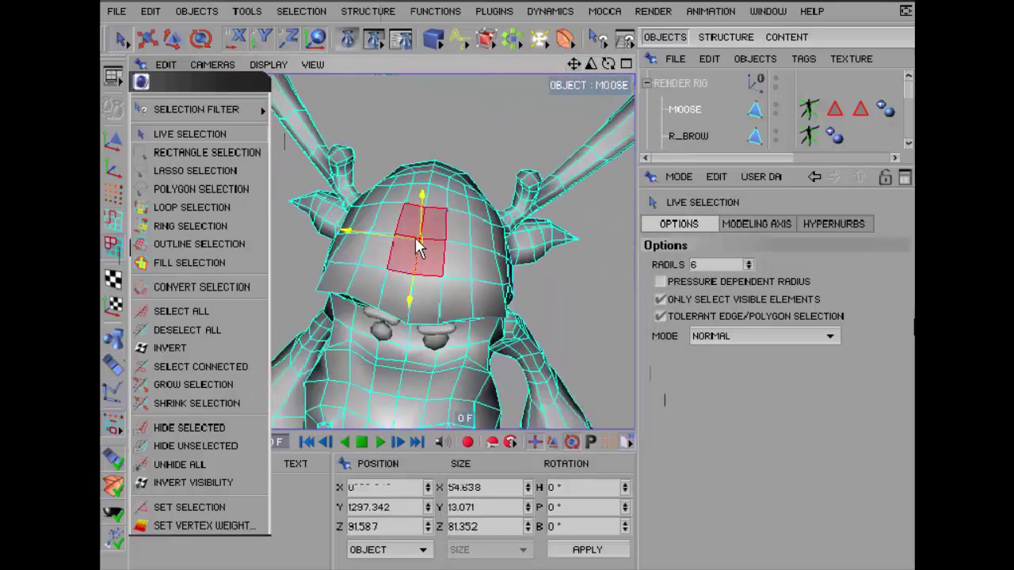
{"action": "left_click", "coordinate": [172, 384]}
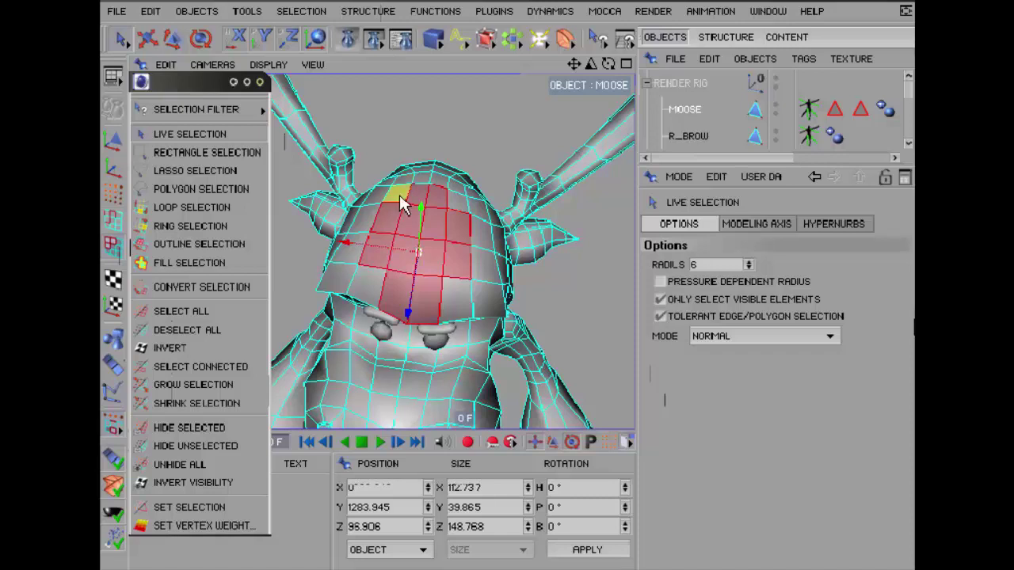
{"action": "left_click", "coordinate": [167, 386]}
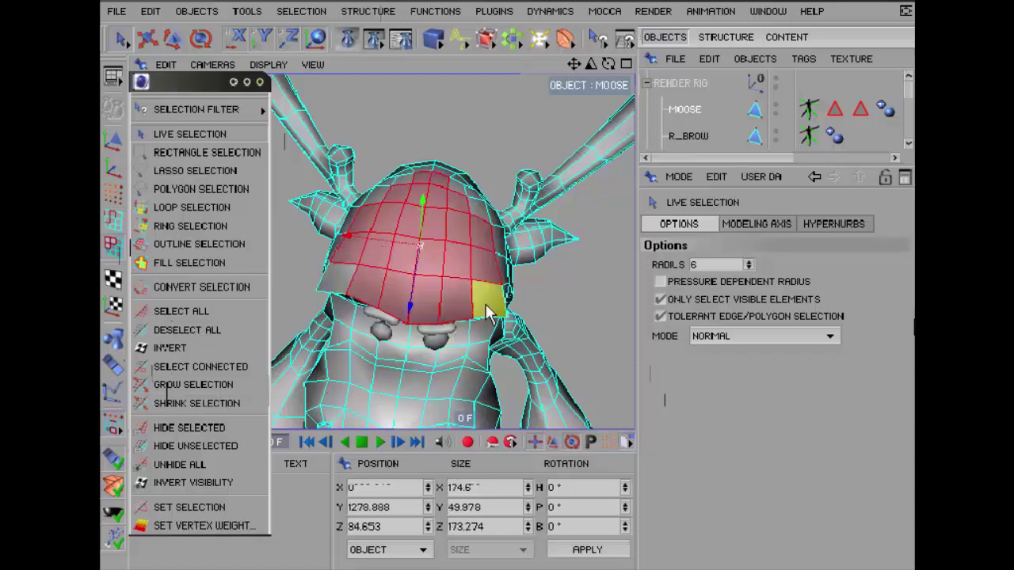
{"action": "left_click", "coordinate": [162, 385]}
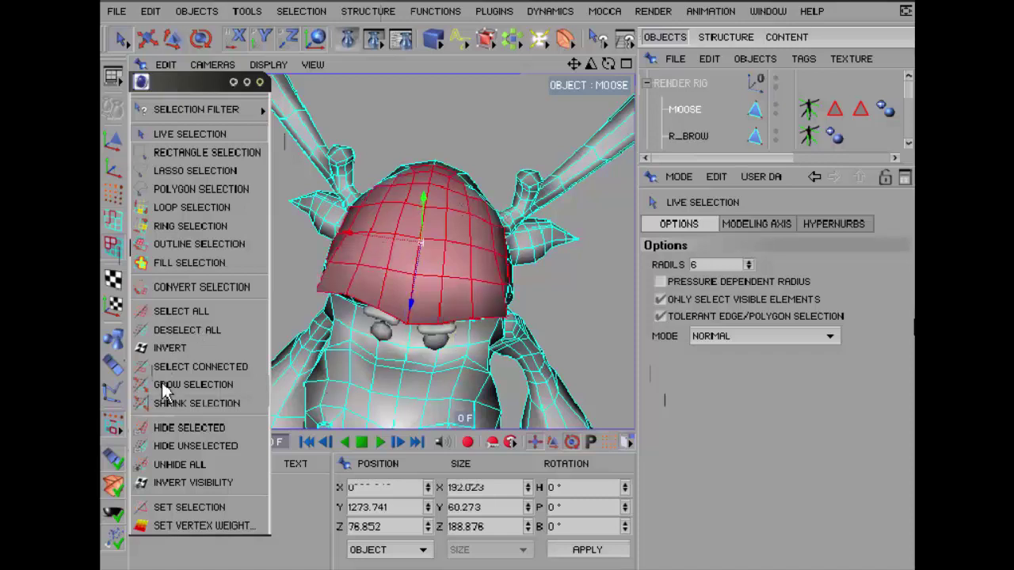
{"action": "left_click_drag", "start_coordinate": [546, 88], "coordinate": [444, 126], "text": "alt"}
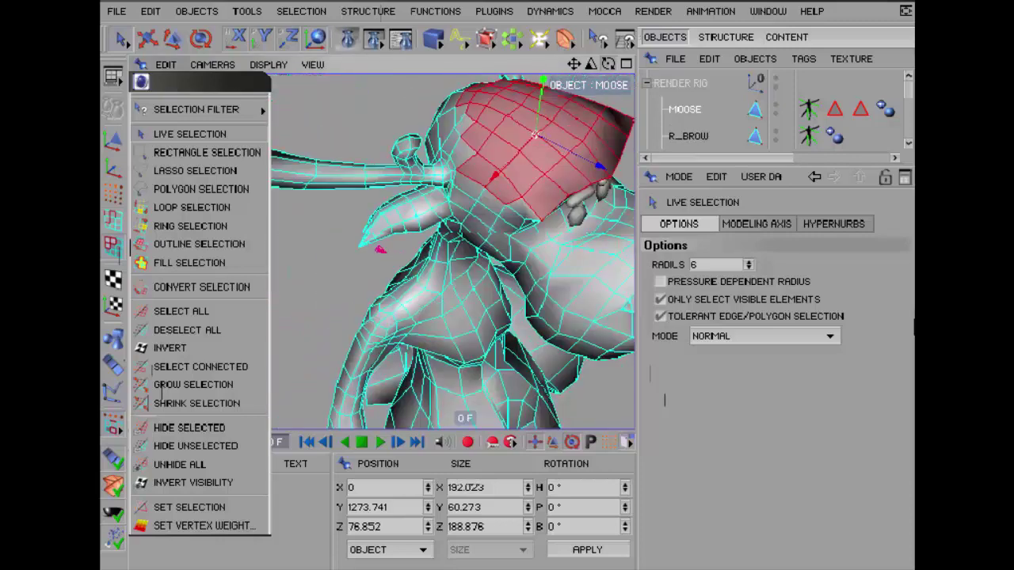
{"action": "left_click_drag", "start_coordinate": [608, 64], "coordinate": [571, 67]}
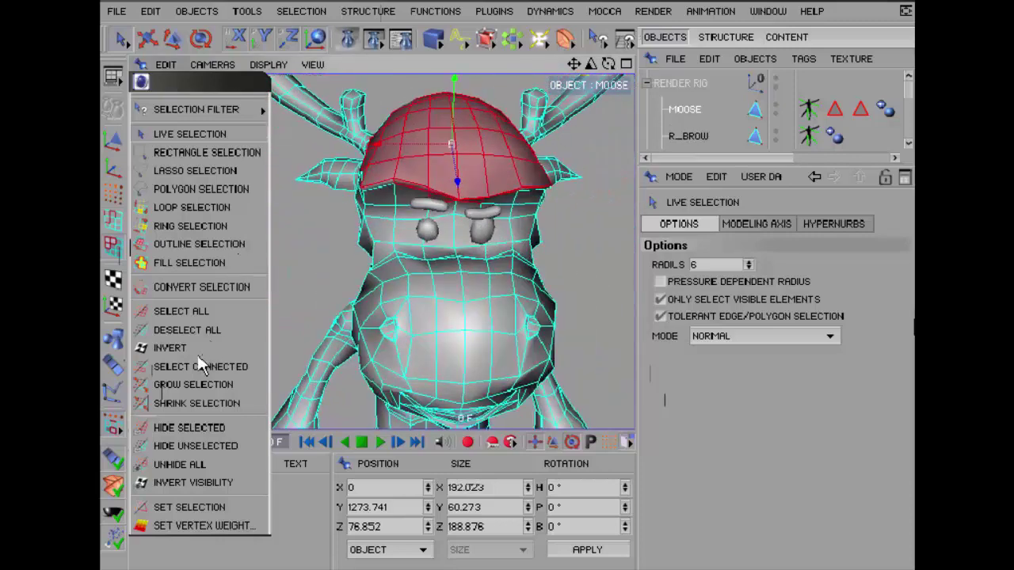
Shrink the head selection three times, then select everything connected to it
{"action": "left_click", "coordinate": [181, 400]}
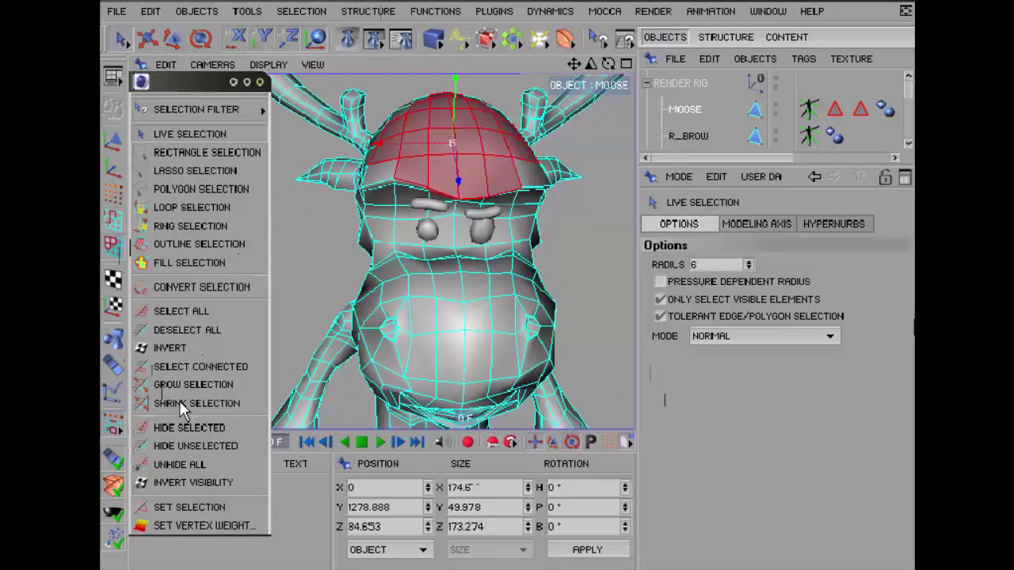
{"action": "left_click", "coordinate": [182, 404]}
{"action": "left_click", "coordinate": [182, 404]}
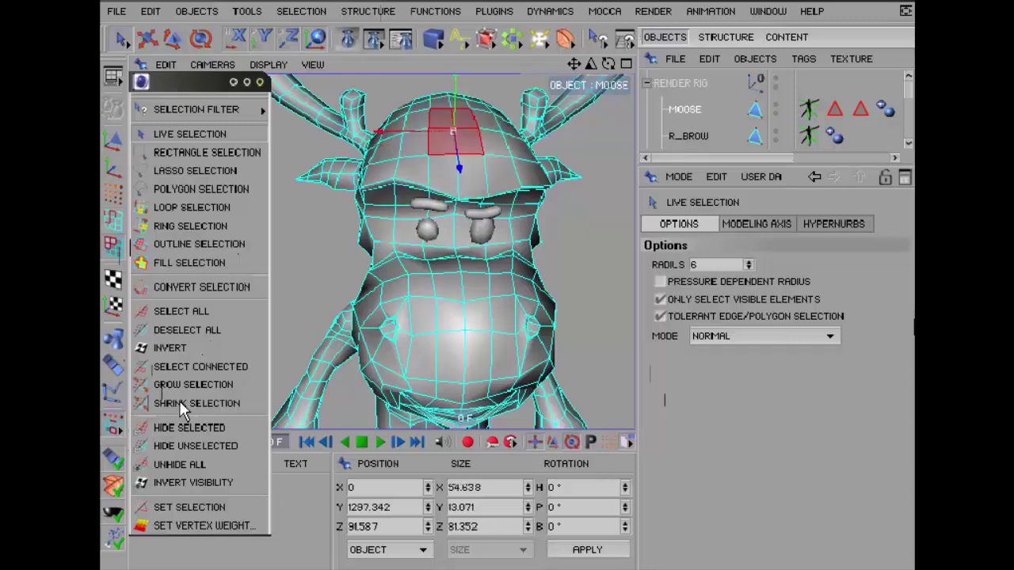
{"action": "left_click", "coordinate": [182, 368]}
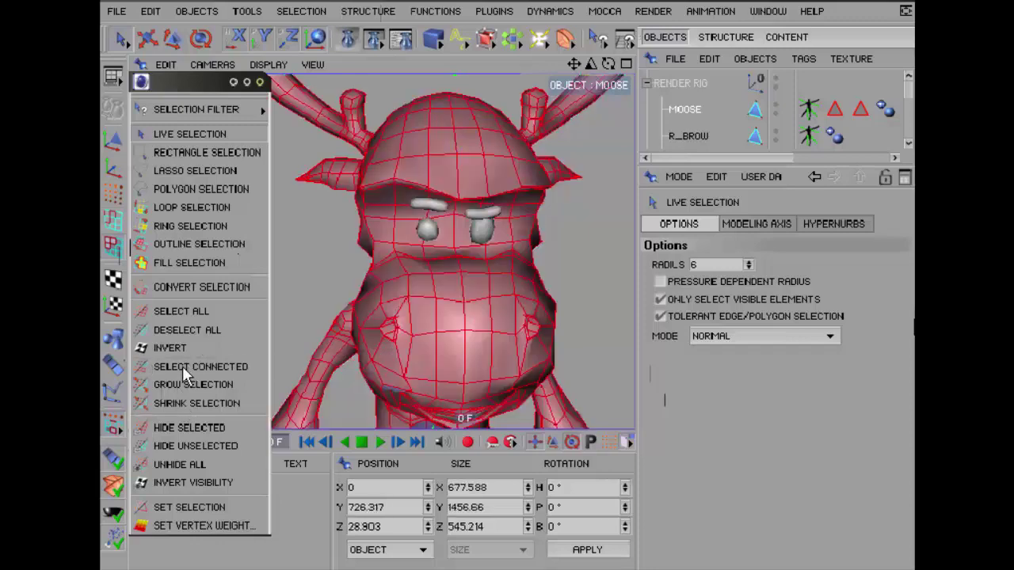
{"action": "mouse_move", "coordinate": [609, 63]}
{"action": "left_mouse_down"}
{"action": "mouse_move", "coordinate": [571, 75]}
{"action": "mouse_move", "coordinate": [567, 88]}
{"action": "left_mouse_up"}
Loop-select around the arm, then pick arm polygons and select the connected arm
{"action": "left_click", "coordinate": [147, 208]}
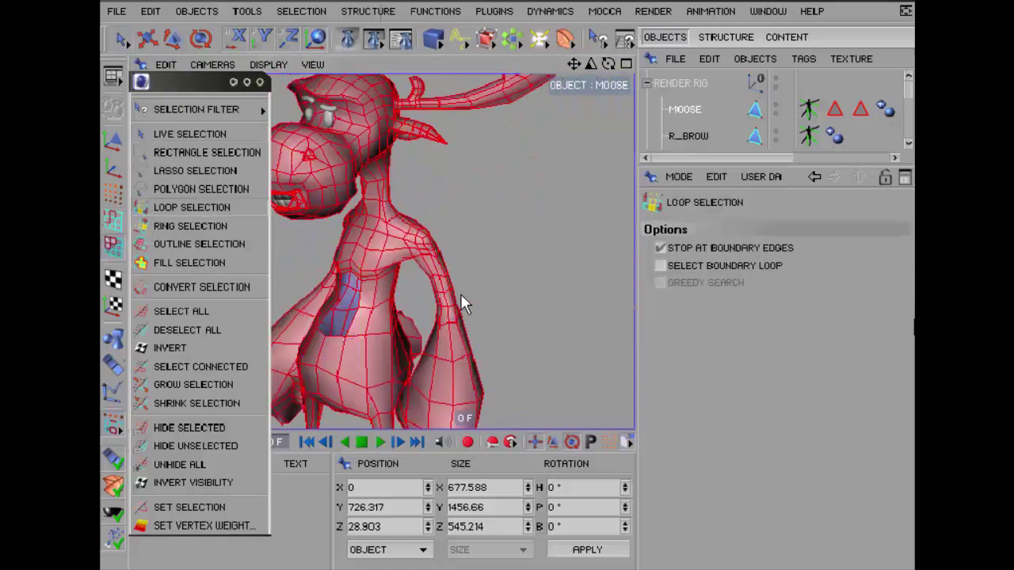
{"action": "left_click", "coordinate": [402, 260]}
{"action": "left_click", "coordinate": [402, 258], "text": "ctrl"}
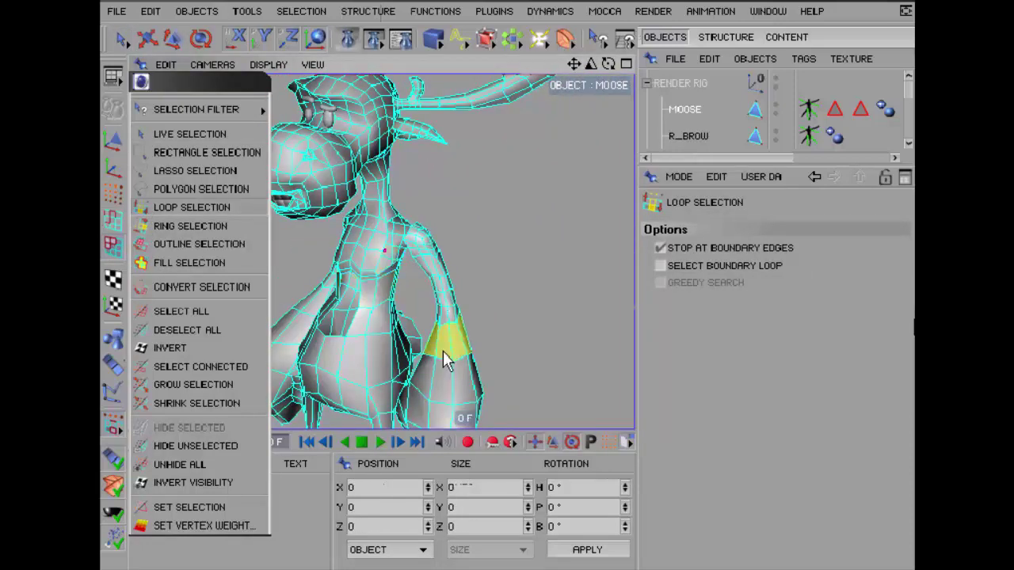
{"action": "left_click", "coordinate": [174, 133]}
{"action": "left_click", "coordinate": [444, 376]}
{"action": "left_click", "coordinate": [239, 367]}
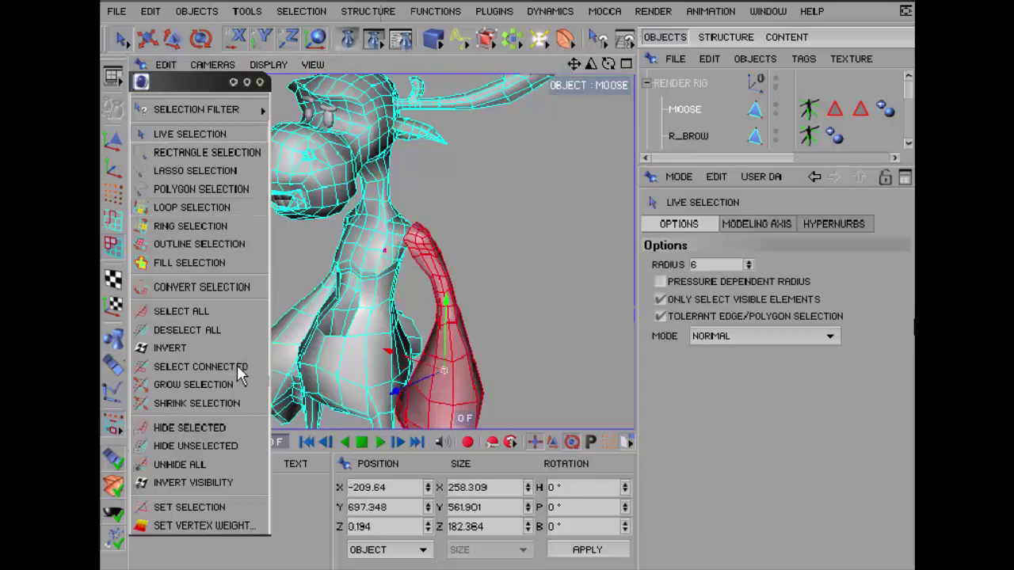
{"action": "left_click_drag", "start_coordinate": [608, 64], "coordinate": [373, 170]}
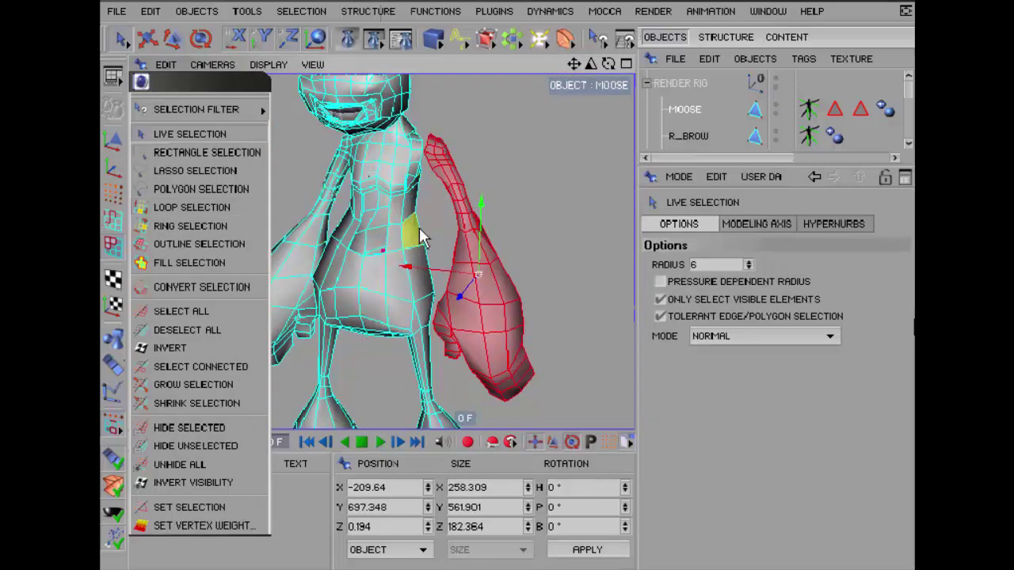
Fill-select the moose's whole left arm and hide it
{"action": "key", "text": "ctrl+z"}
{"action": "key", "text": "ctrl+z"}
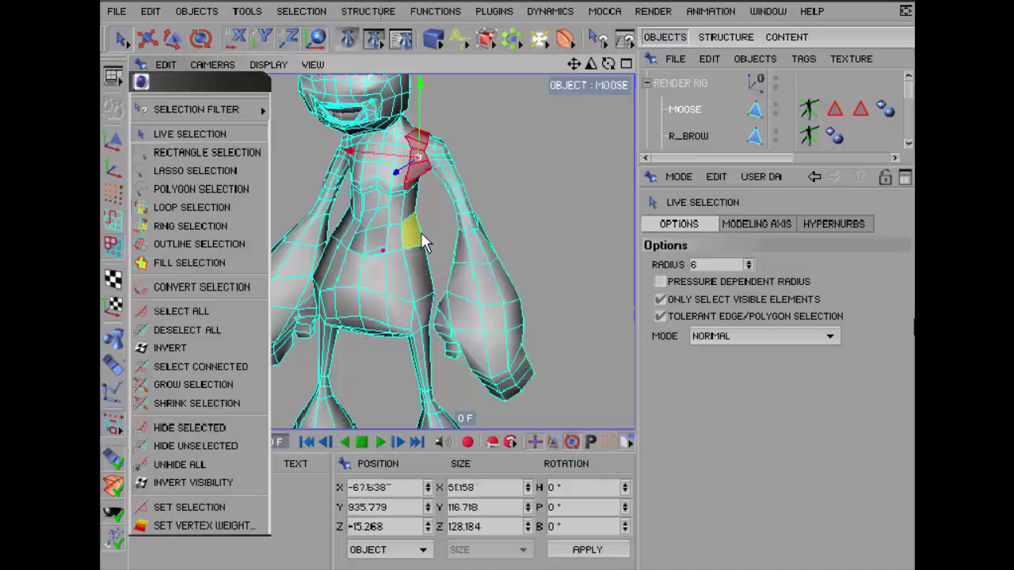
{"action": "left_click", "coordinate": [208, 262]}
{"action": "left_click", "coordinate": [461, 282]}
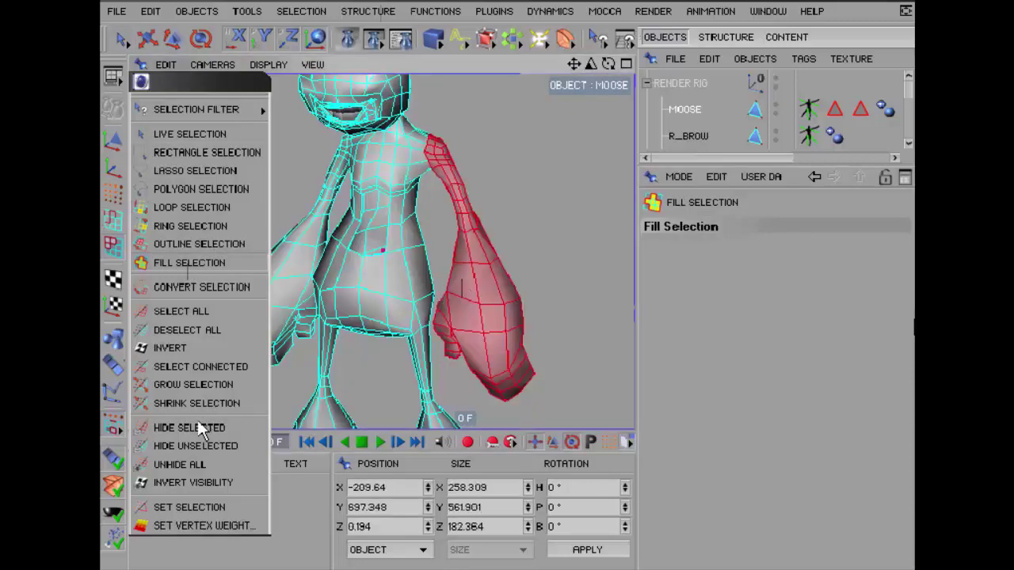
{"action": "left_click", "coordinate": [194, 428]}
{"action": "left_click_drag", "start_coordinate": [609, 63], "coordinate": [610, 65]}
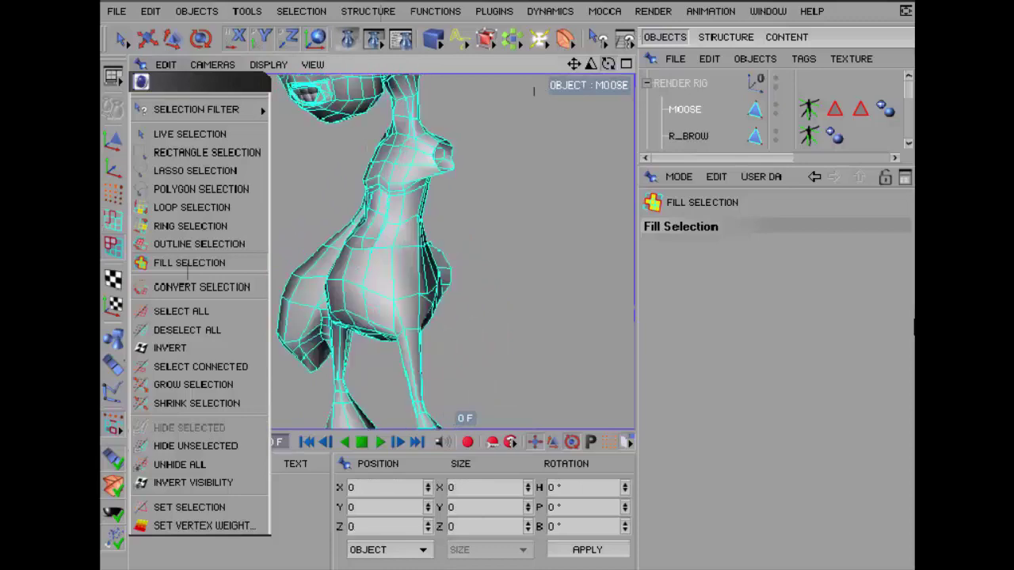
Unhide all, loop-select the shoulder polygons, and fill-select the left arm inside the loop
{"action": "left_click", "coordinate": [173, 467]}
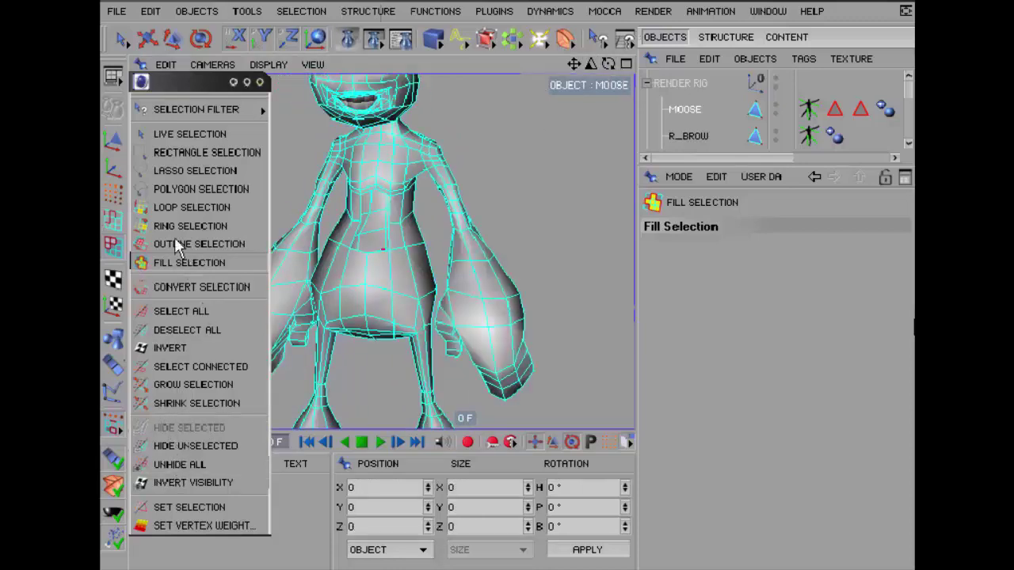
{"action": "left_click", "coordinate": [192, 207]}
{"action": "left_click", "coordinate": [414, 157]}
{"action": "key", "text": "space"}
{"action": "left_click", "coordinate": [472, 291]}
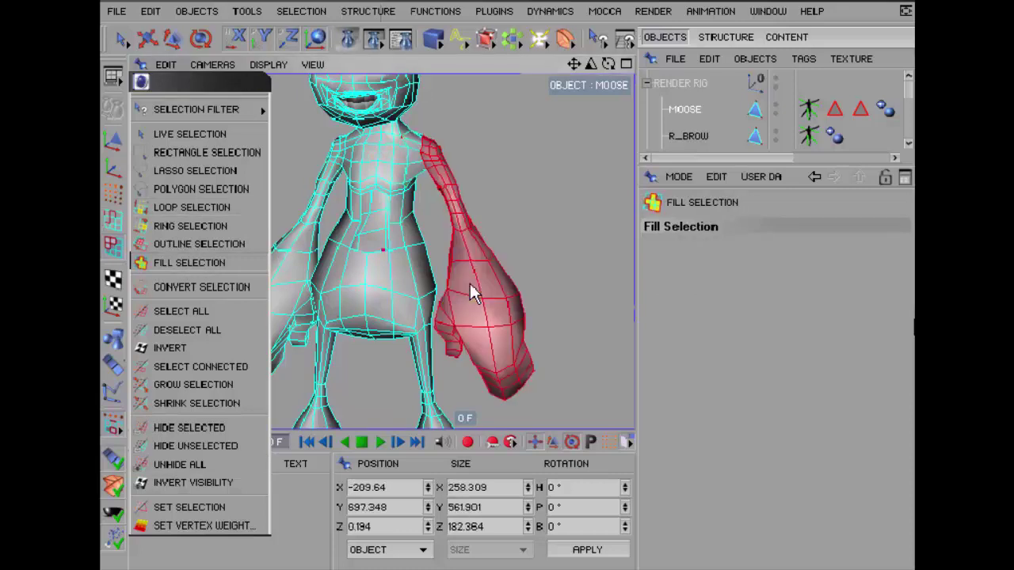
Try Hide Unselected and Invert Visibility on the arm, then Unhide All
{"action": "left_click", "coordinate": [191, 447]}
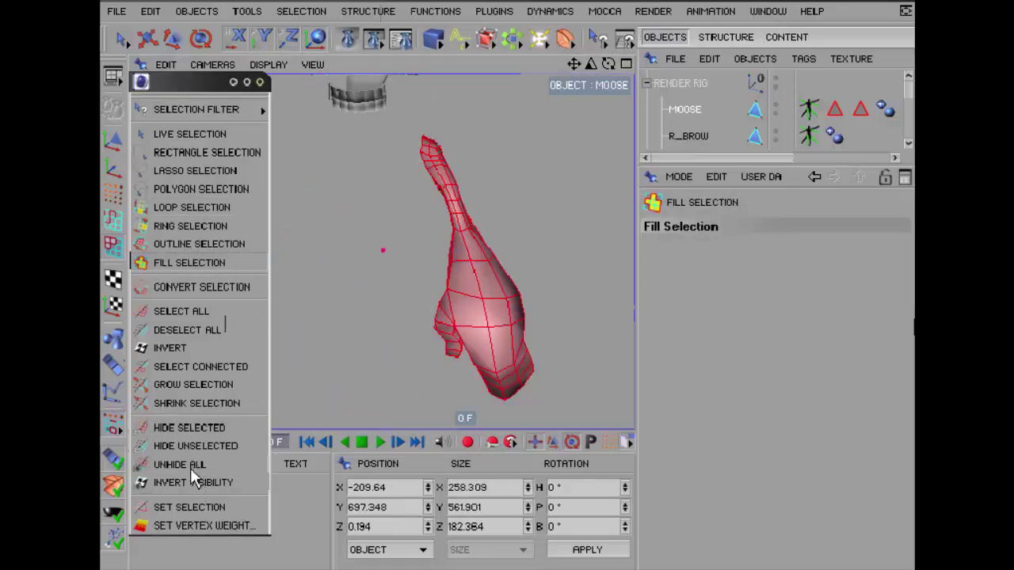
{"action": "left_click", "coordinate": [190, 466]}
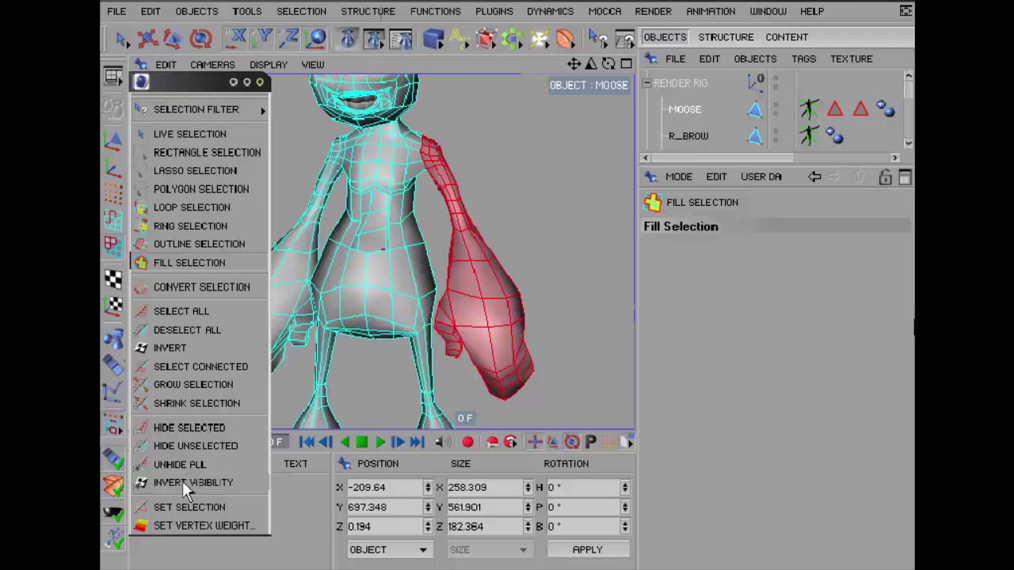
{"action": "left_click", "coordinate": [186, 447]}
{"action": "left_click", "coordinate": [184, 481]}
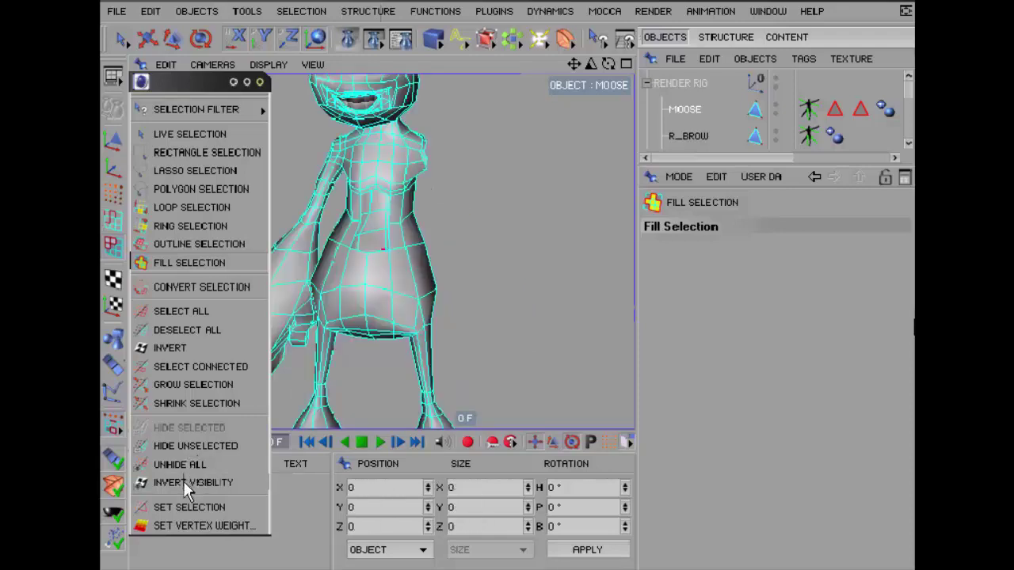
{"action": "left_click", "coordinate": [183, 481]}
{"action": "left_click", "coordinate": [183, 480]}
{"action": "left_click", "coordinate": [183, 481]}
{"action": "left_click", "coordinate": [182, 465]}
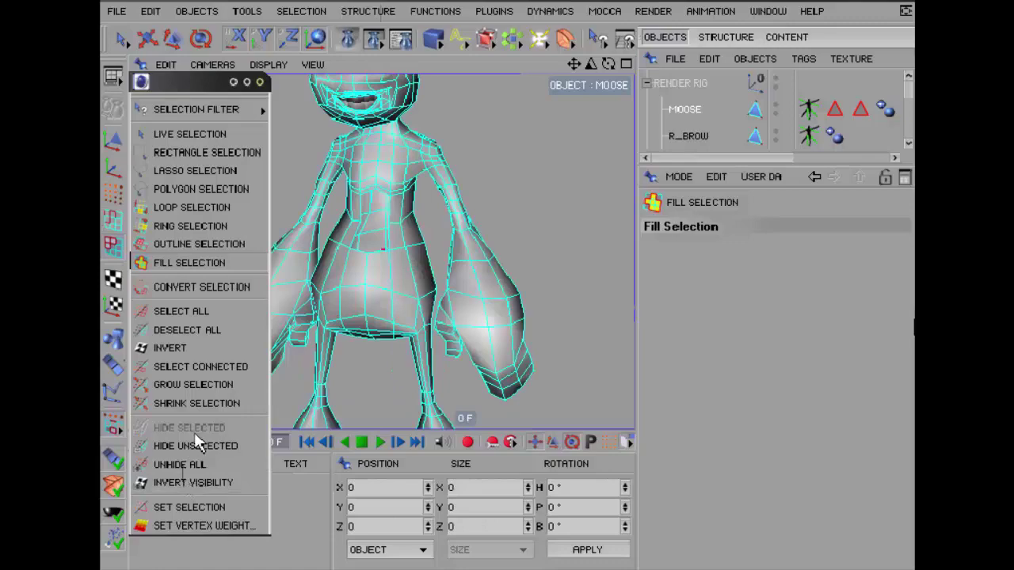
Reframe the whole moose and reselect the left arm with a shoulder loop and fill selection
{"action": "mouse_move", "coordinate": [578, 85]}
{"action": "left_mouse_down", "text": "alt"}
{"action": "mouse_move", "coordinate": [602, 87]}
{"action": "mouse_move", "coordinate": [581, 62]}
{"action": "left_mouse_up", "text": "alt"}
{"action": "left_click", "coordinate": [487, 178]}
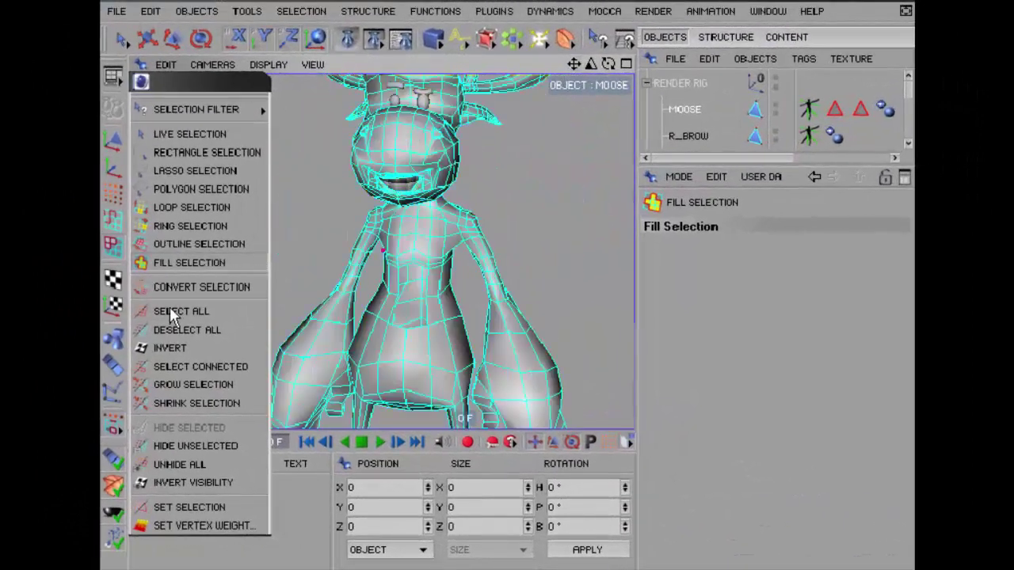
{"action": "left_click", "coordinate": [192, 207]}
{"action": "left_click", "coordinate": [450, 231]}
{"action": "left_click", "coordinate": [217, 261]}
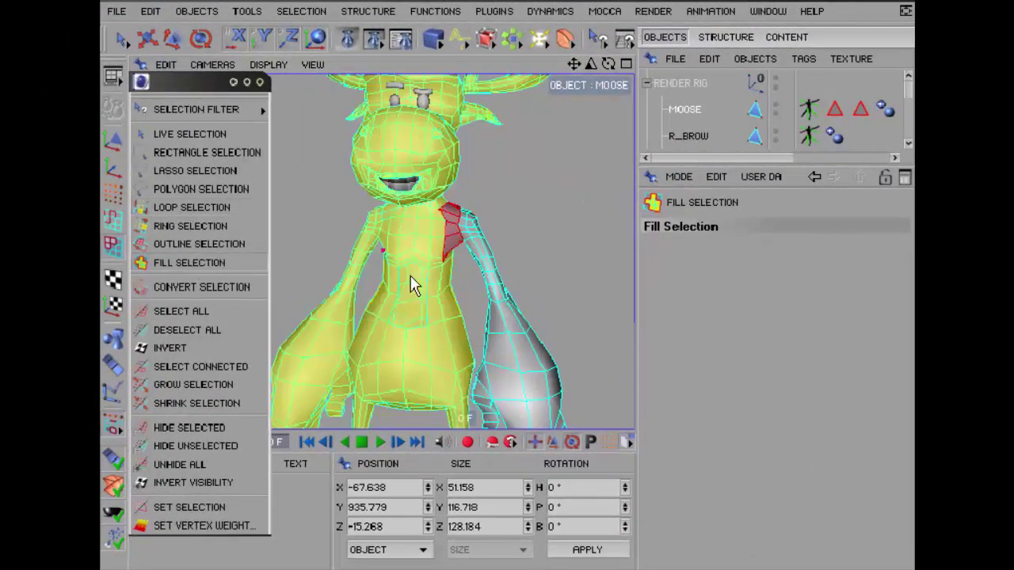
{"action": "left_click", "coordinate": [524, 314]}
Store the arm selection with Set Selection and name the tag LEFT ARM
{"action": "left_click", "coordinate": [760, 115]}
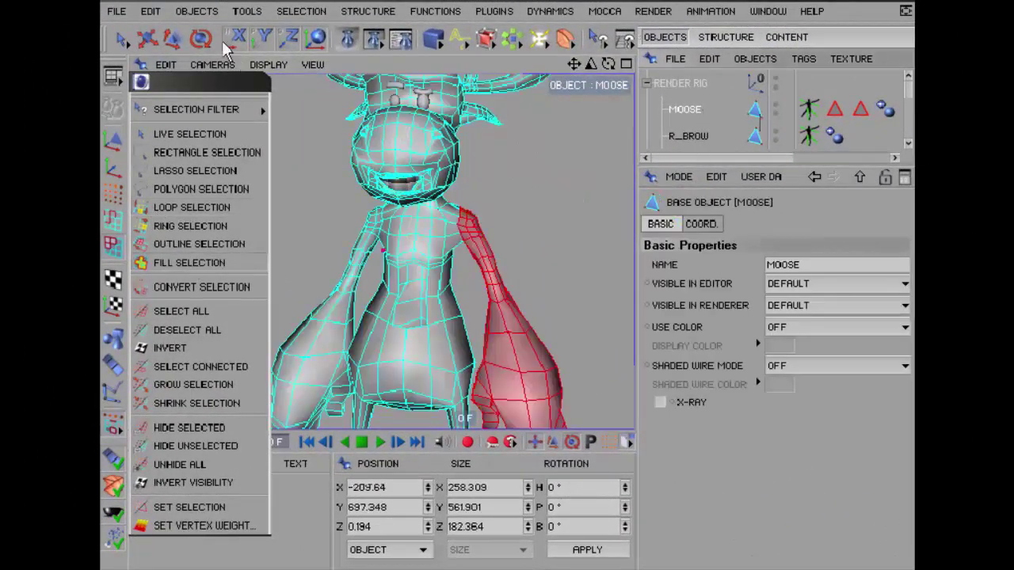
{"action": "left_click", "coordinate": [301, 11]}
{"action": "left_click", "coordinate": [310, 434]}
{"action": "left_click", "coordinate": [764, 248]}
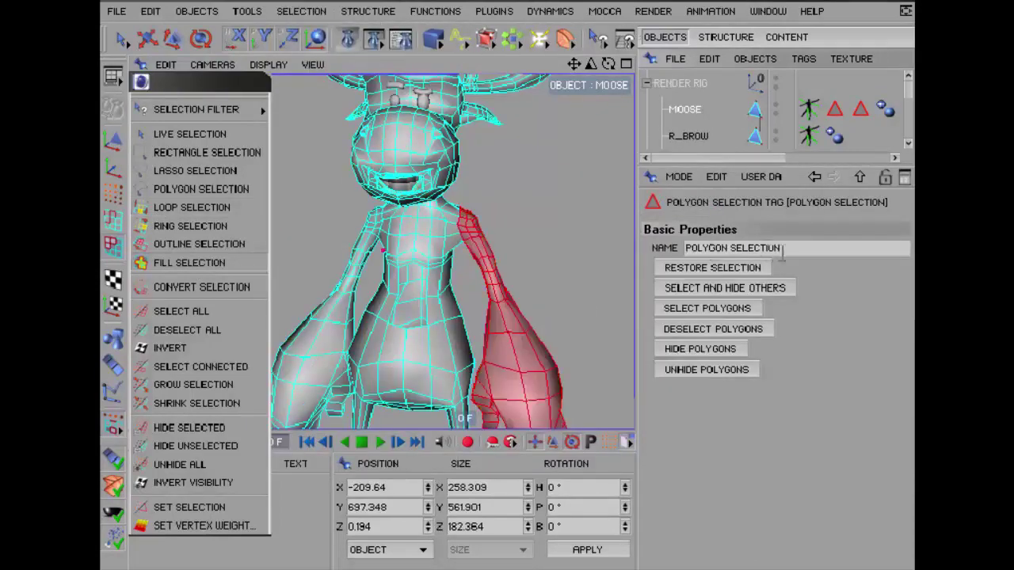
{"action": "type", "text": "LEFT ARM"}
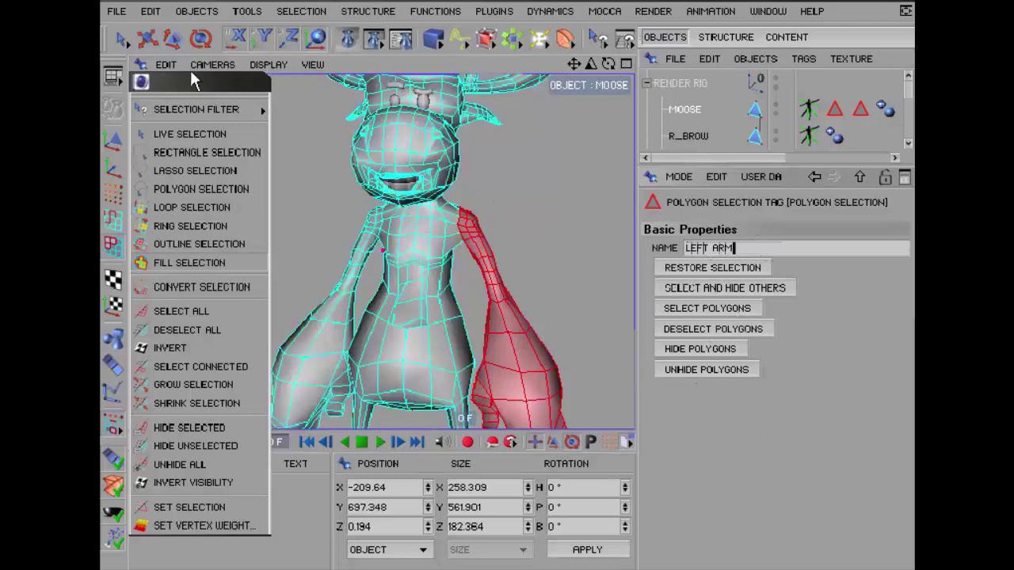
Clear the selection, select belly polygons, and test adding and restoring the LEFT ARM polygons
{"action": "left_click", "coordinate": [122, 40]}
{"action": "left_click", "coordinate": [575, 203]}
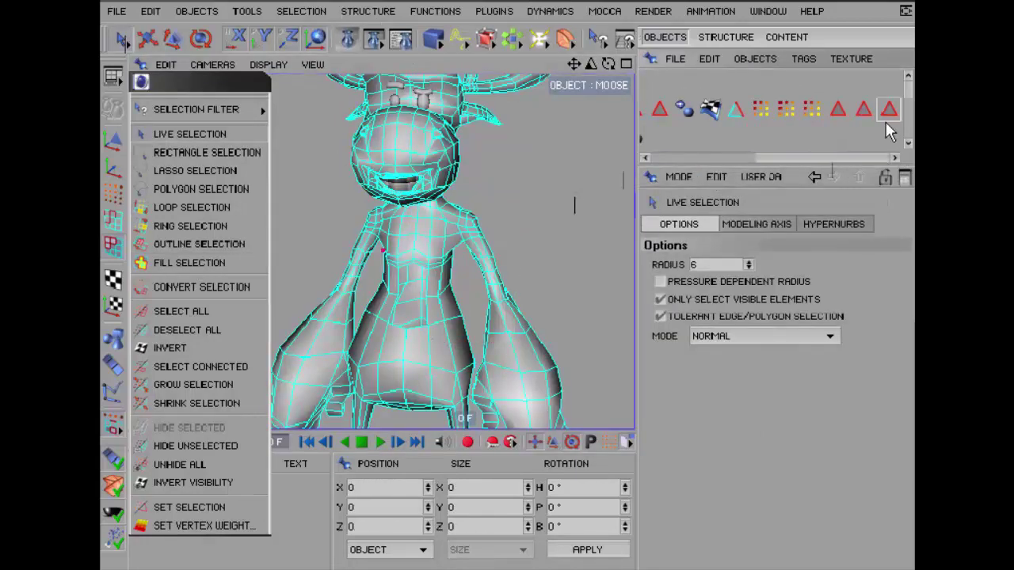
{"action": "left_click", "coordinate": [889, 111]}
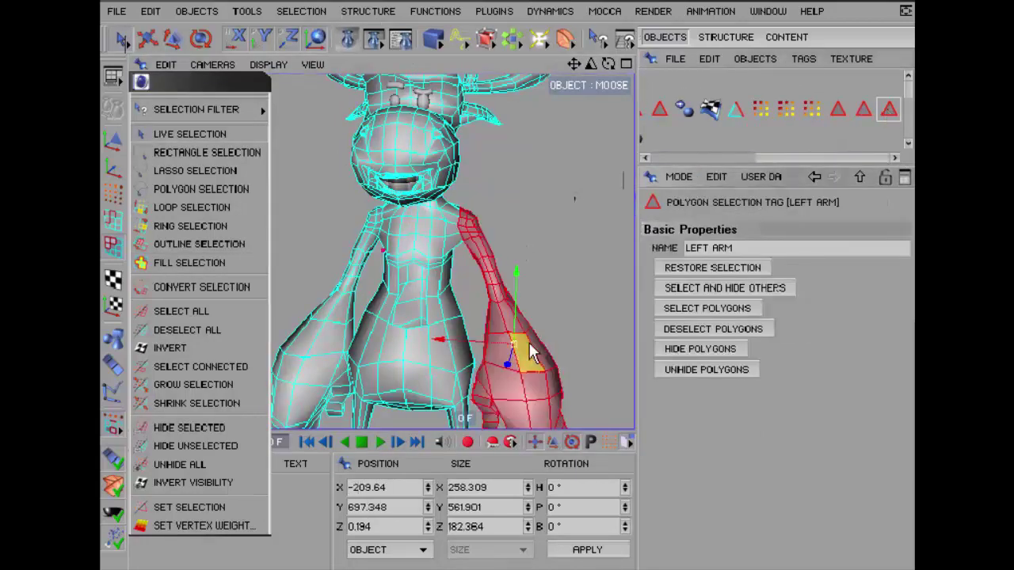
{"action": "left_click_drag", "start_coordinate": [392, 339], "coordinate": [406, 372]}
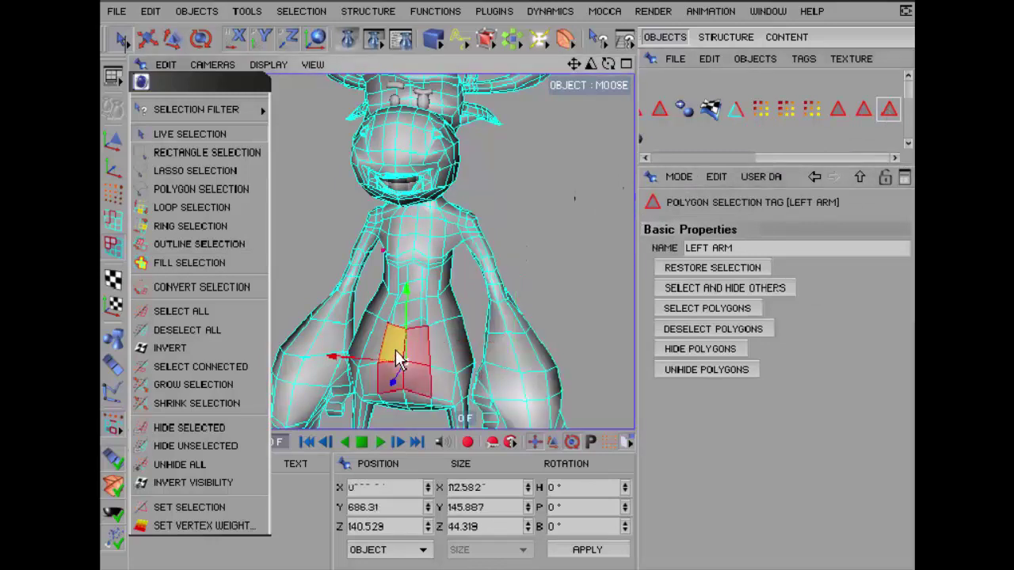
{"action": "left_click", "coordinate": [674, 308]}
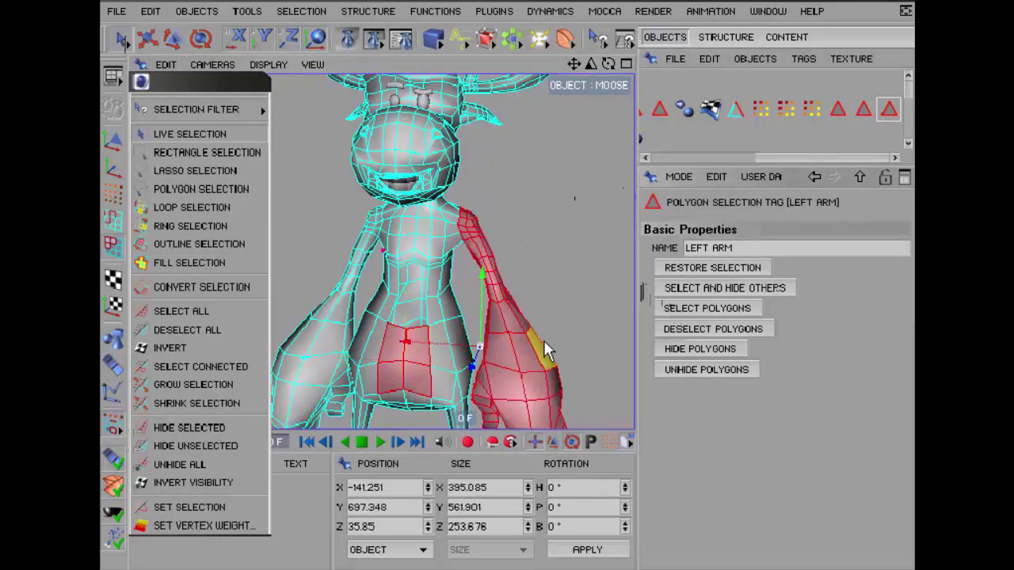
{"action": "left_click", "coordinate": [665, 329]}
{"action": "left_click", "coordinate": [701, 267]}
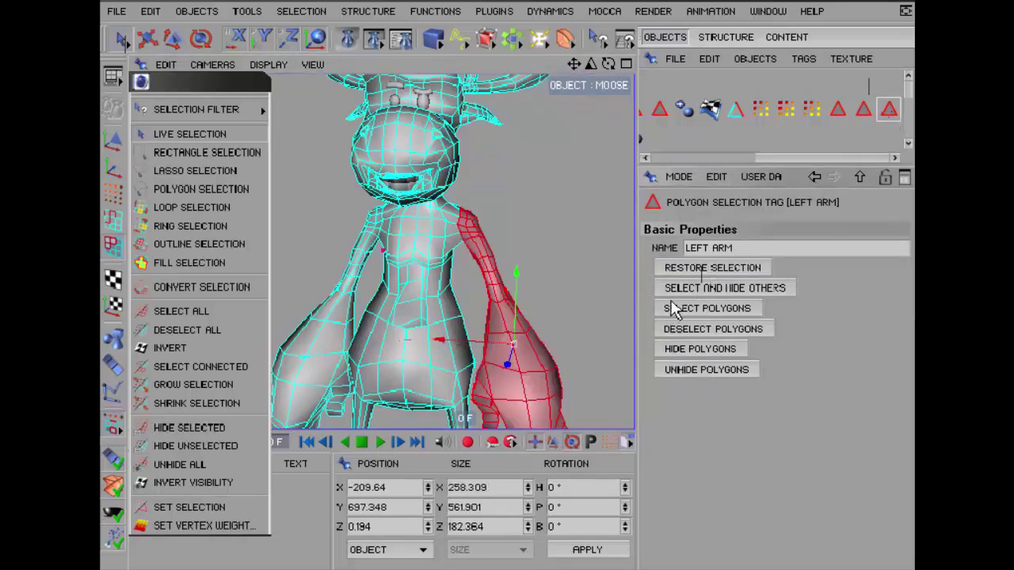
Test the tag's Hide Others, Hide and Unhide buttons, then invert the polygon selection
{"action": "left_click", "coordinate": [687, 286]}
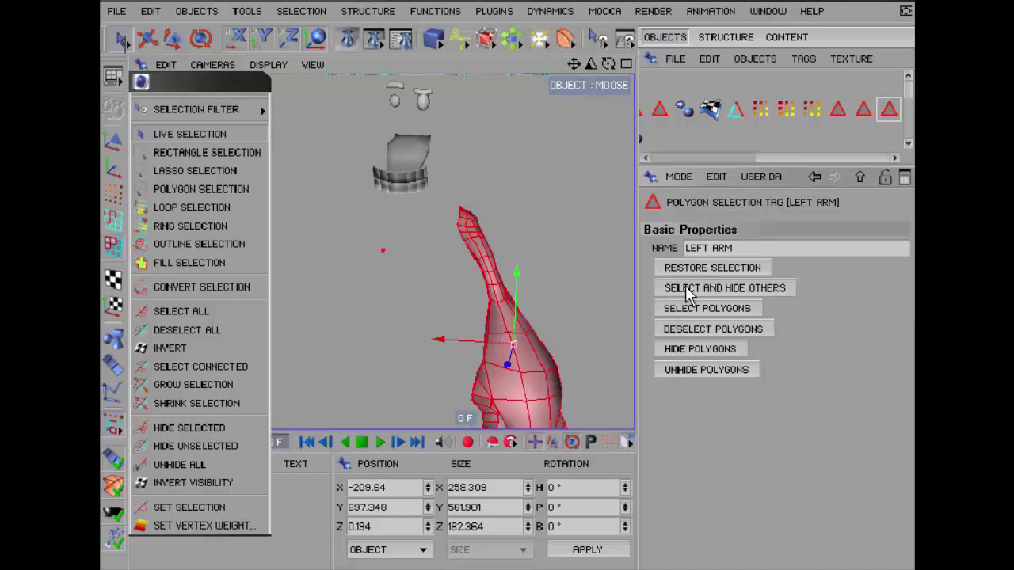
{"action": "left_click", "coordinate": [168, 469]}
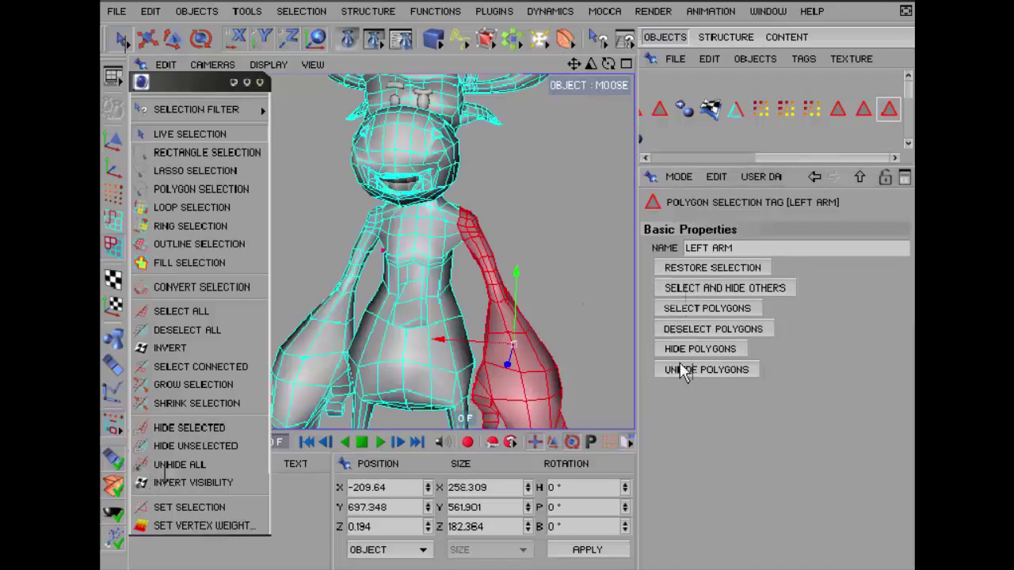
{"action": "left_click", "coordinate": [681, 349]}
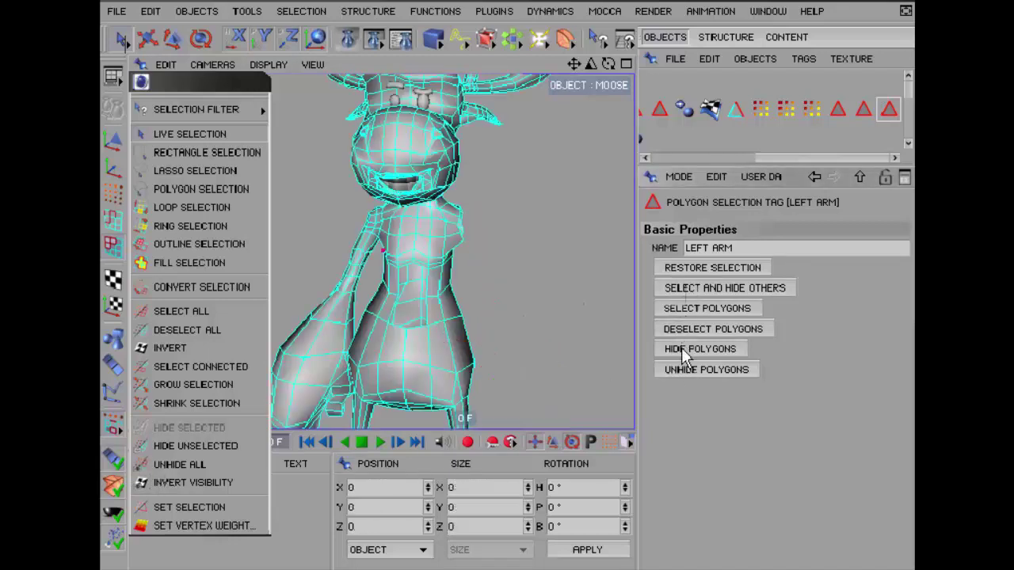
{"action": "left_click", "coordinate": [681, 371]}
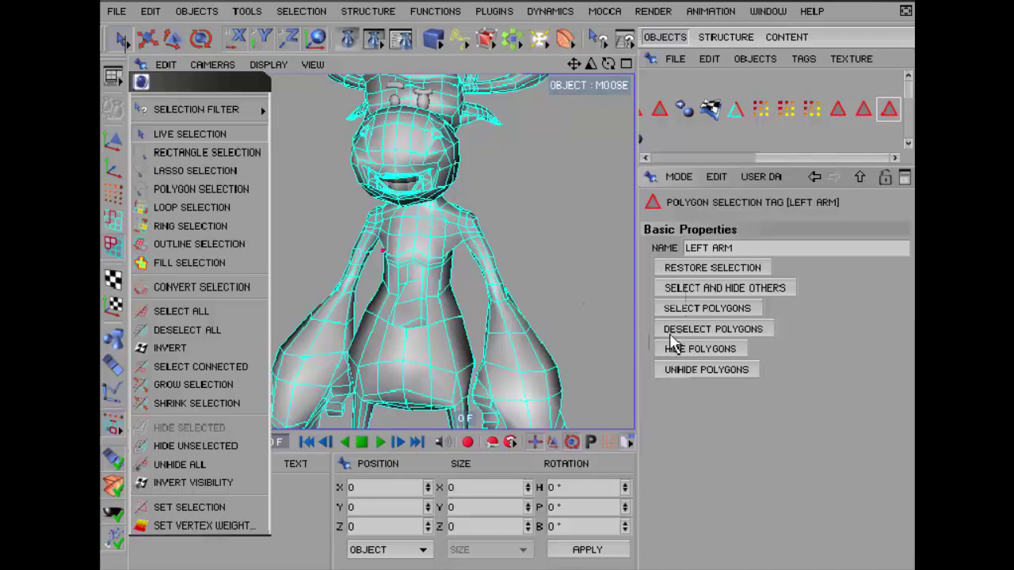
{"action": "left_click", "coordinate": [171, 349]}
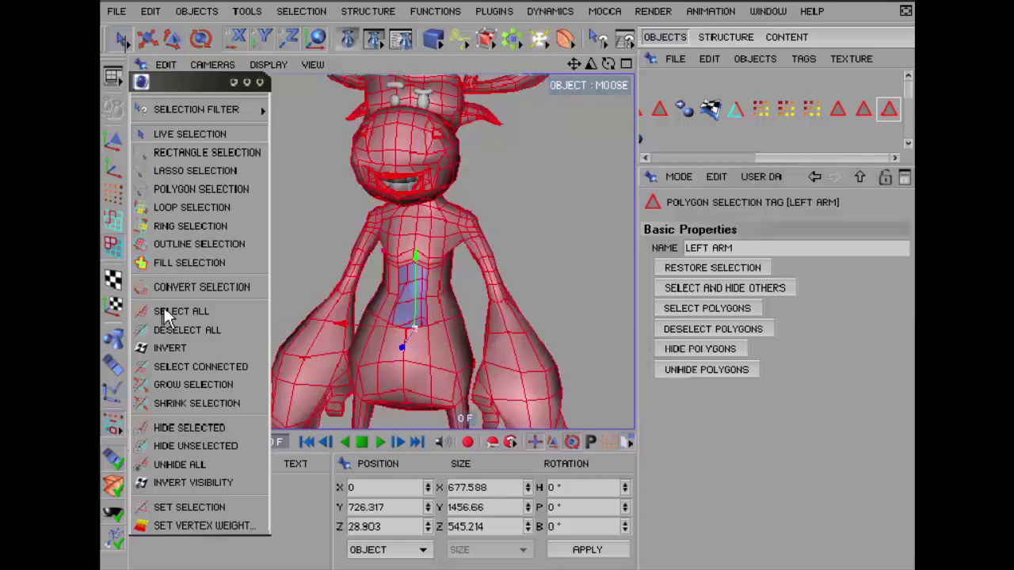
Deselect the LEFT ARM polygons and inspect the ANTLERS, HOOVES and TOP LIPS selection tags
{"action": "left_click", "coordinate": [683, 331]}
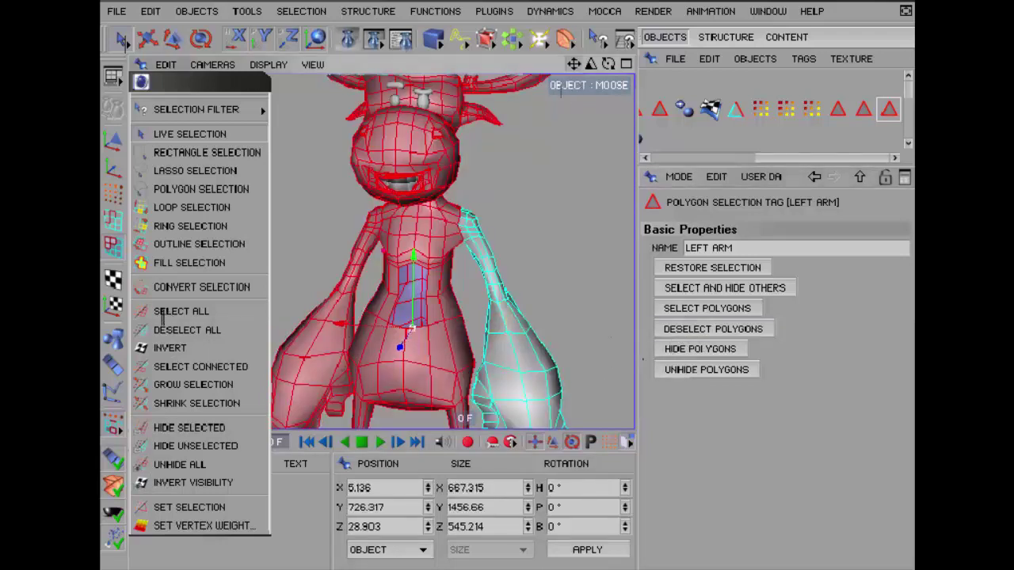
{"action": "left_click_drag", "start_coordinate": [609, 63], "coordinate": [573, 65]}
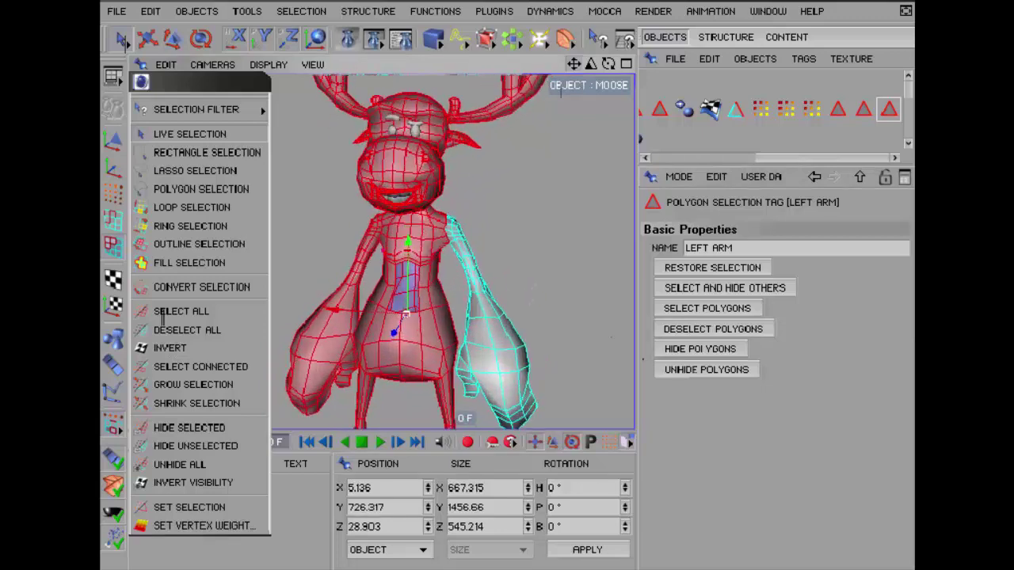
{"action": "left_click", "coordinate": [865, 109]}
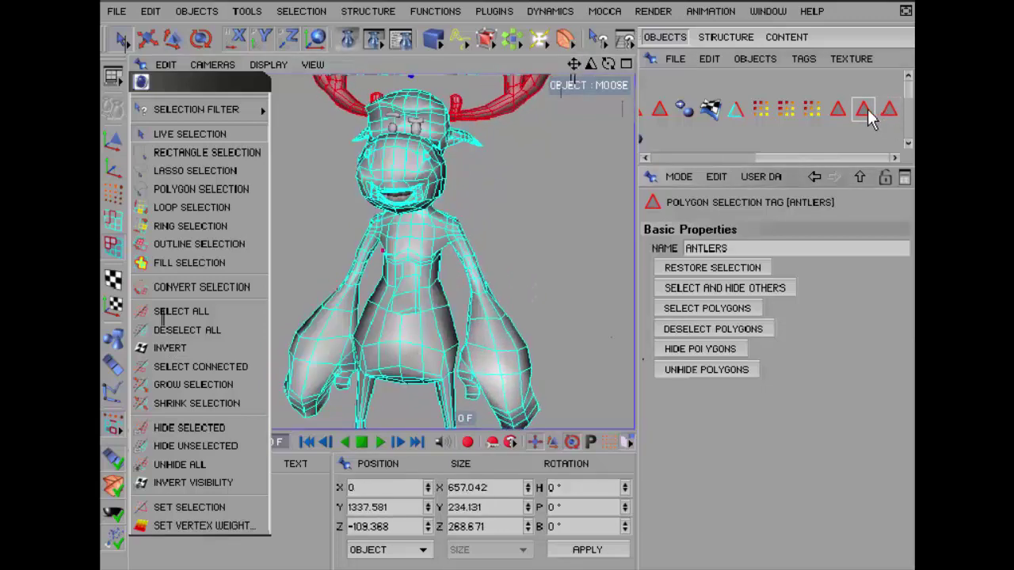
{"action": "left_click", "coordinate": [839, 109]}
{"action": "left_click_drag", "start_coordinate": [569, 62], "coordinate": [622, 111]}
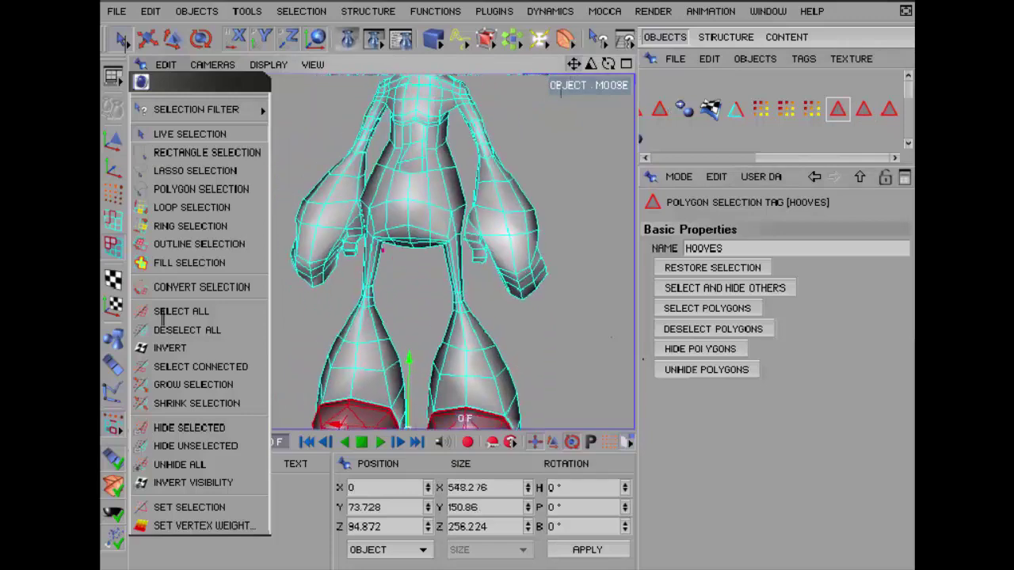
{"action": "left_click", "coordinate": [659, 110]}
{"action": "left_click_drag", "start_coordinate": [573, 67], "coordinate": [585, 76]}
Show the BOTTOM LIP selection, then display the Alphas vertex map weights
{"action": "left_click", "coordinate": [641, 113]}
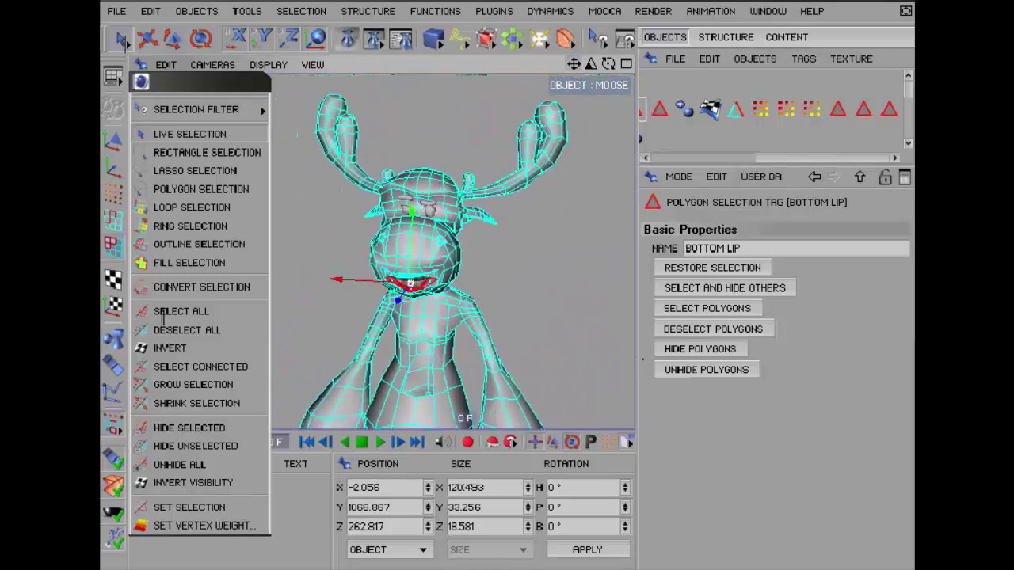
{"action": "left_click_drag", "start_coordinate": [763, 157], "coordinate": [726, 158]}
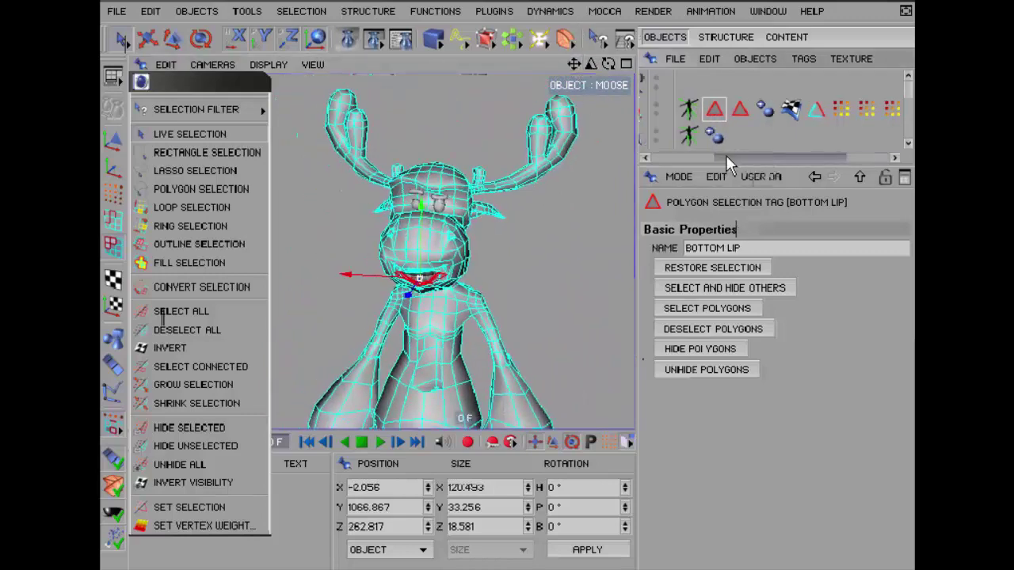
{"action": "left_click_drag", "start_coordinate": [579, 69], "coordinate": [795, 118]}
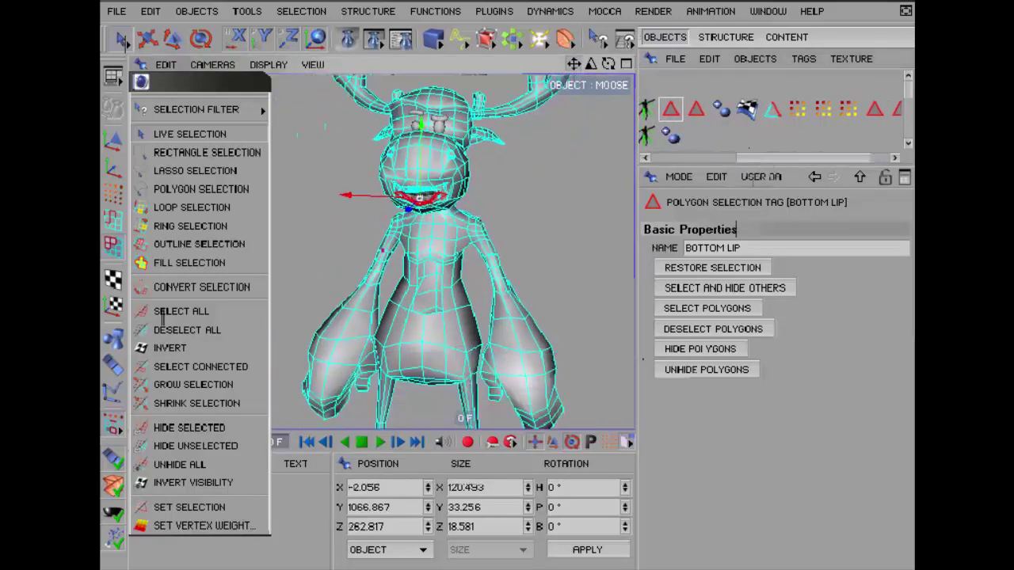
{"action": "left_click", "coordinate": [795, 111]}
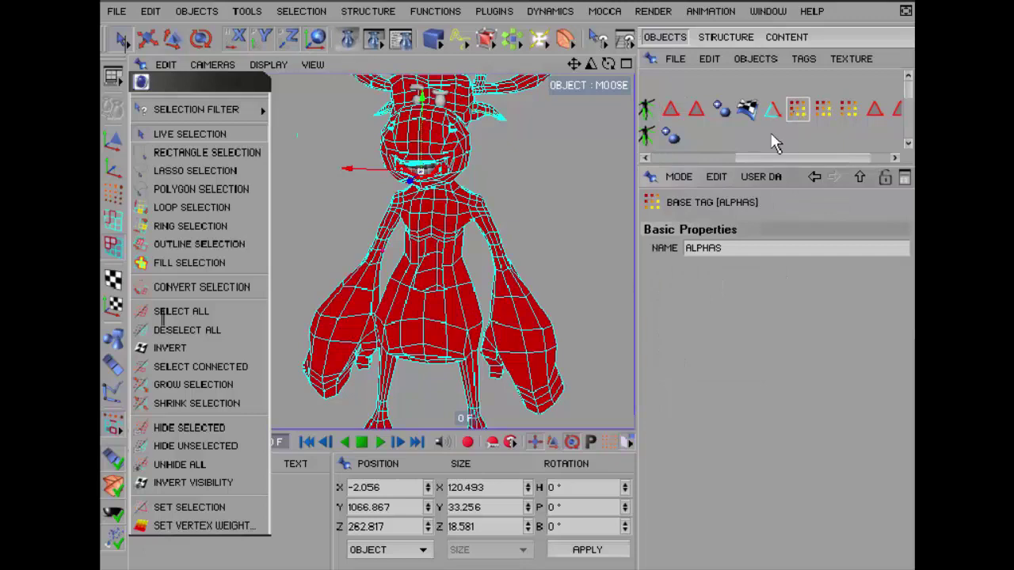
View the Nostrils and Moose Highlights weight tags, zooming in on the head and neck
{"action": "left_click_drag", "start_coordinate": [755, 157], "coordinate": [769, 157]}
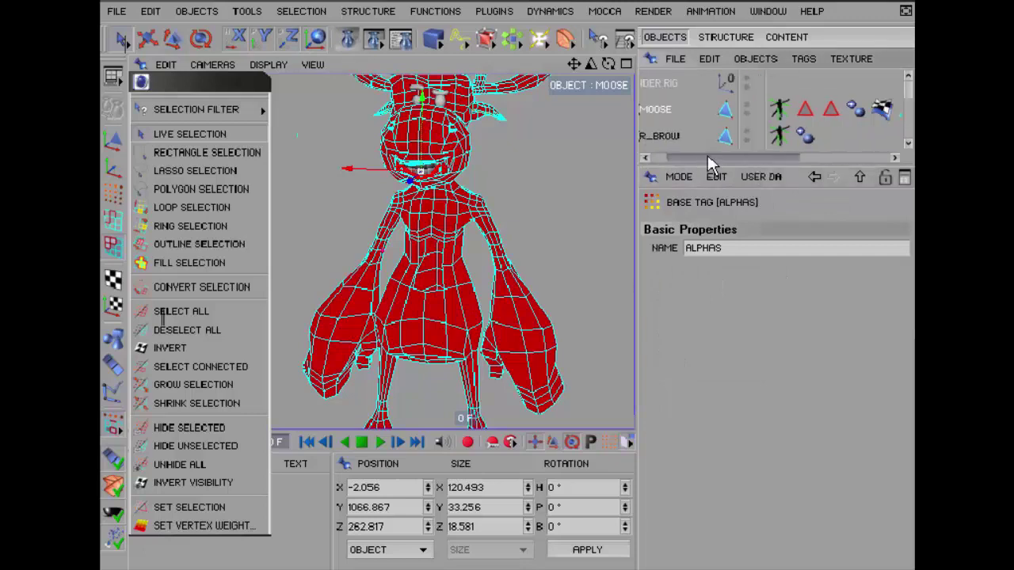
{"action": "left_click_drag", "start_coordinate": [573, 63], "coordinate": [554, 36]}
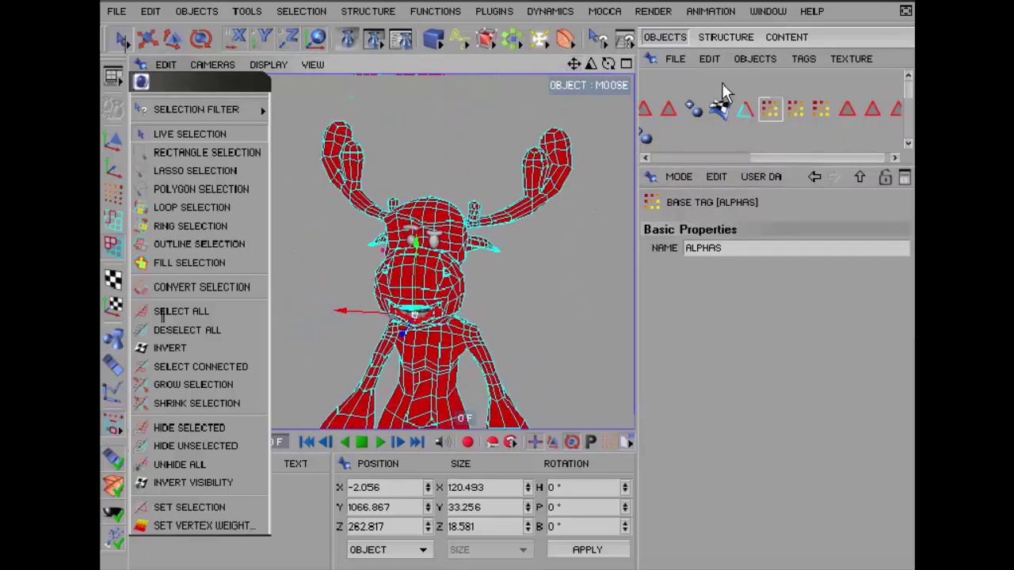
{"action": "left_click", "coordinate": [797, 111]}
{"action": "left_click", "coordinate": [821, 110]}
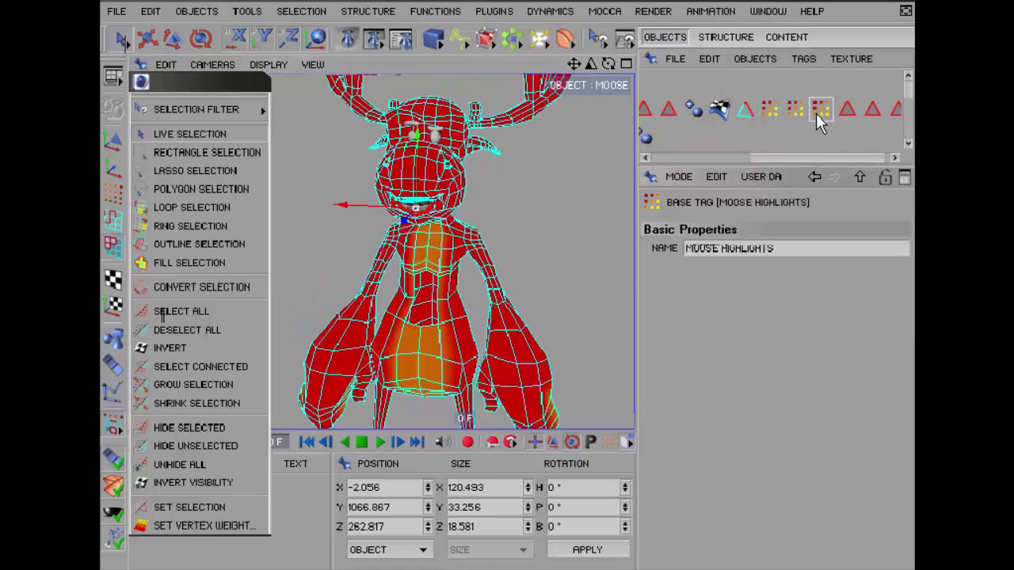
{"action": "left_click", "coordinate": [796, 112]}
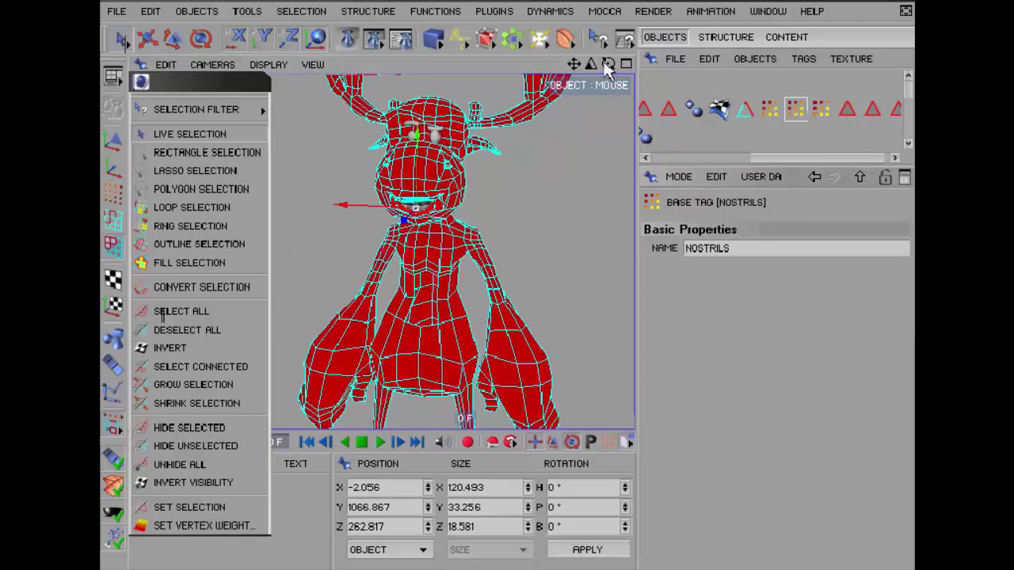
{"action": "mouse_move", "coordinate": [608, 63]}
{"action": "left_mouse_down"}
{"action": "mouse_move", "coordinate": [574, 63]}
{"action": "mouse_move", "coordinate": [404, 221]}
{"action": "left_mouse_up"}
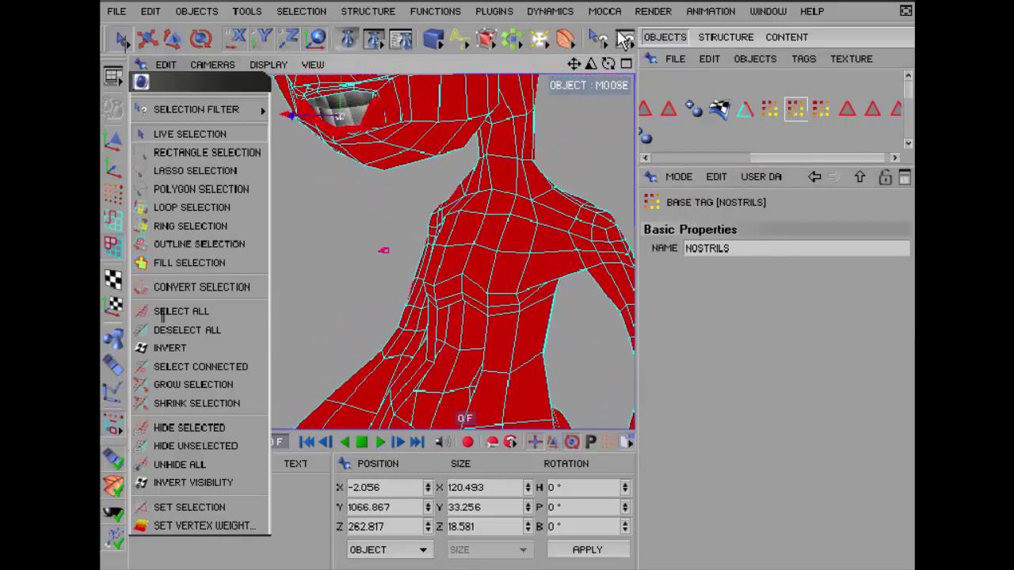
{"action": "left_click_drag", "start_coordinate": [609, 63], "coordinate": [554, 95]}
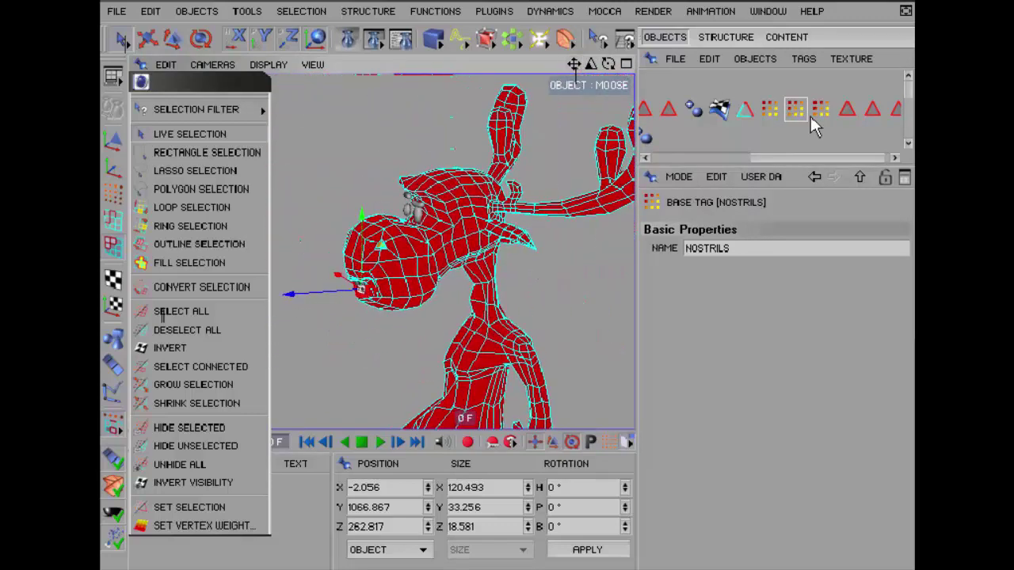
Show the Alphas weights again, then the Moose Highlights weights on the belly
{"action": "left_click", "coordinate": [770, 112]}
{"action": "left_click_drag", "start_coordinate": [609, 64], "coordinate": [555, 95]}
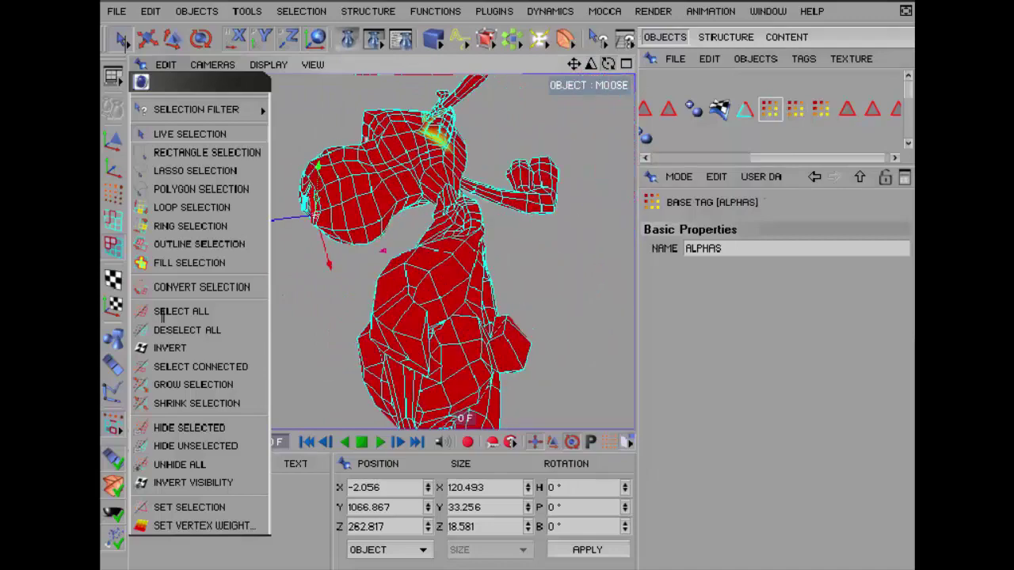
{"action": "left_click", "coordinate": [821, 109]}
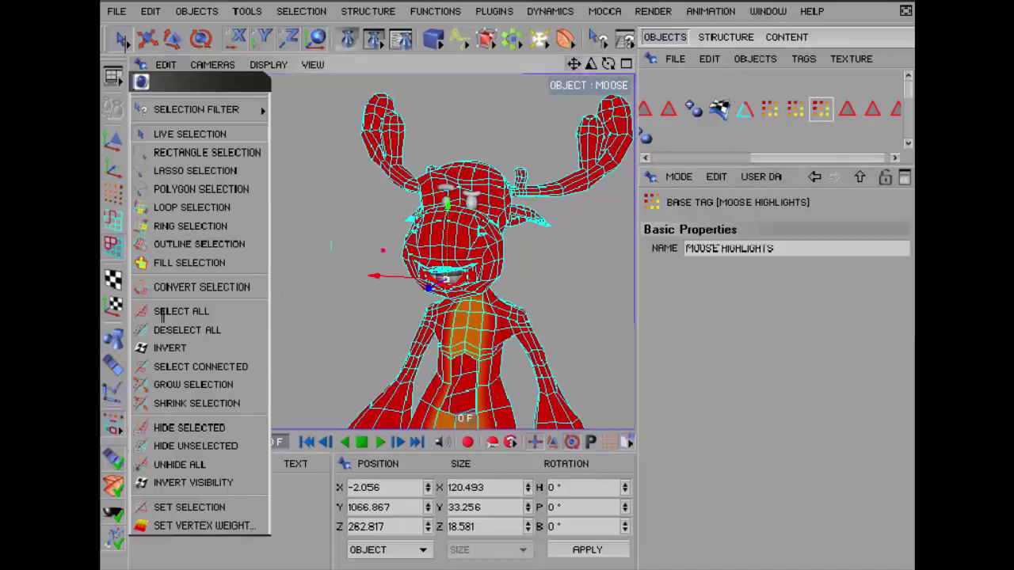
{"action": "mouse_move", "coordinate": [574, 63]}
{"action": "left_mouse_down"}
{"action": "mouse_move", "coordinate": [604, 84]}
{"action": "mouse_move", "coordinate": [555, 103]}
{"action": "left_mouse_up"}
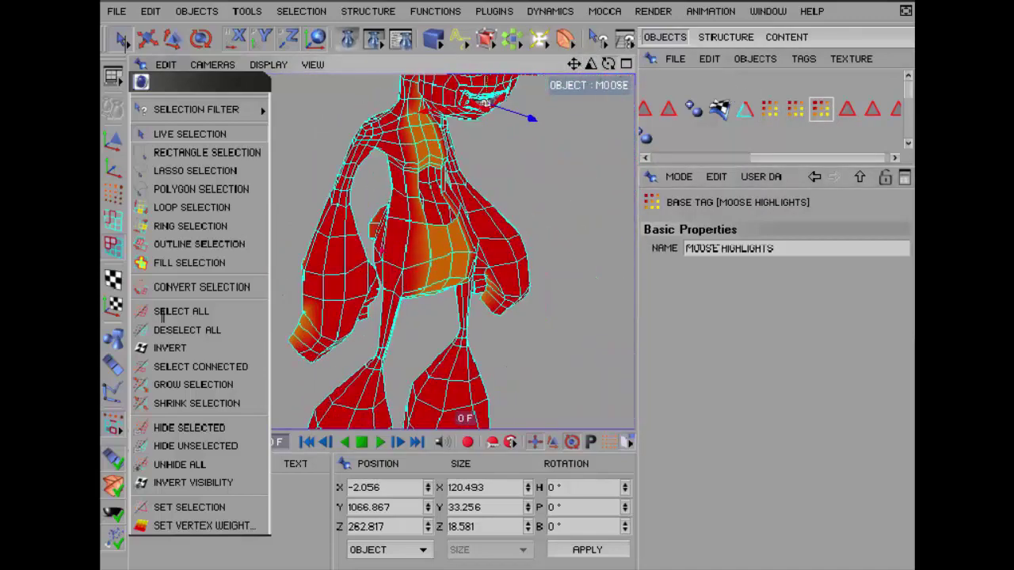
{"action": "mouse_move", "coordinate": [608, 64]}
{"action": "left_mouse_down"}
{"action": "mouse_move", "coordinate": [559, 89]}
{"action": "mouse_move", "coordinate": [578, 76]}
{"action": "left_mouse_up"}
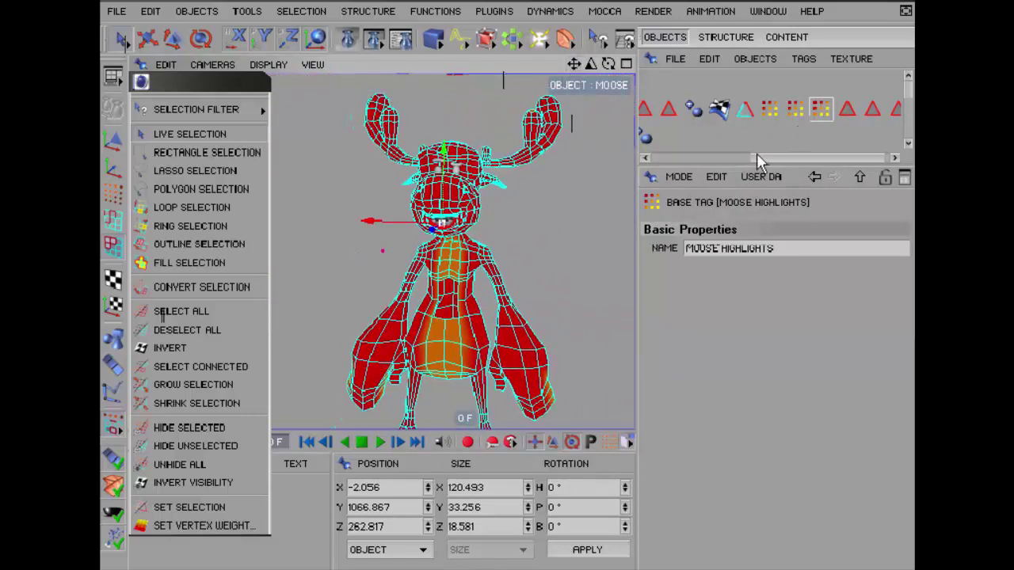
{"action": "left_click_drag", "start_coordinate": [757, 159], "coordinate": [653, 158]}
Switch Live Selection on MOOSE to Vertex Painting and paint the right arm at 46% strength
{"action": "left_click", "coordinate": [686, 109]}
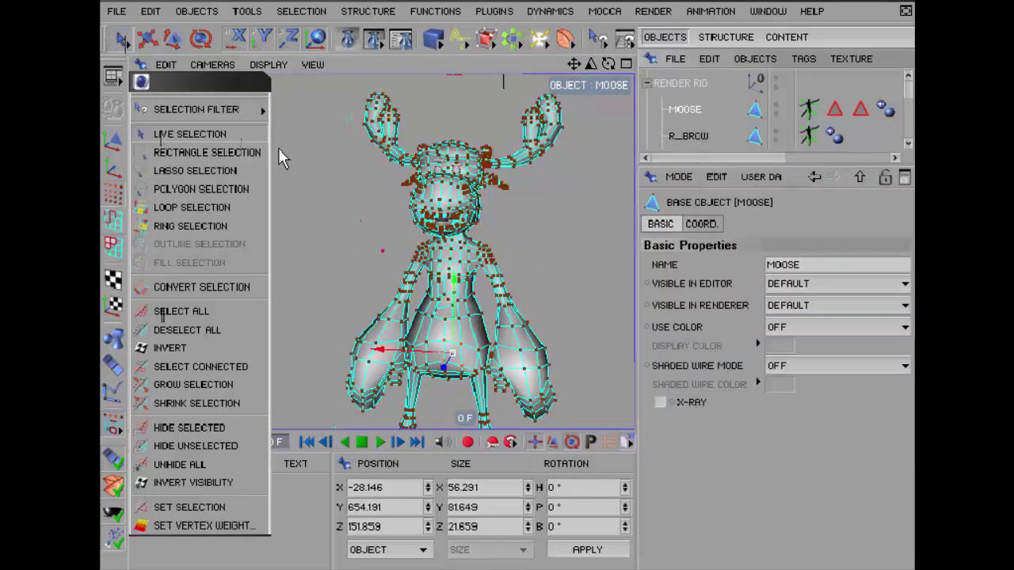
{"action": "left_click", "coordinate": [121, 43]}
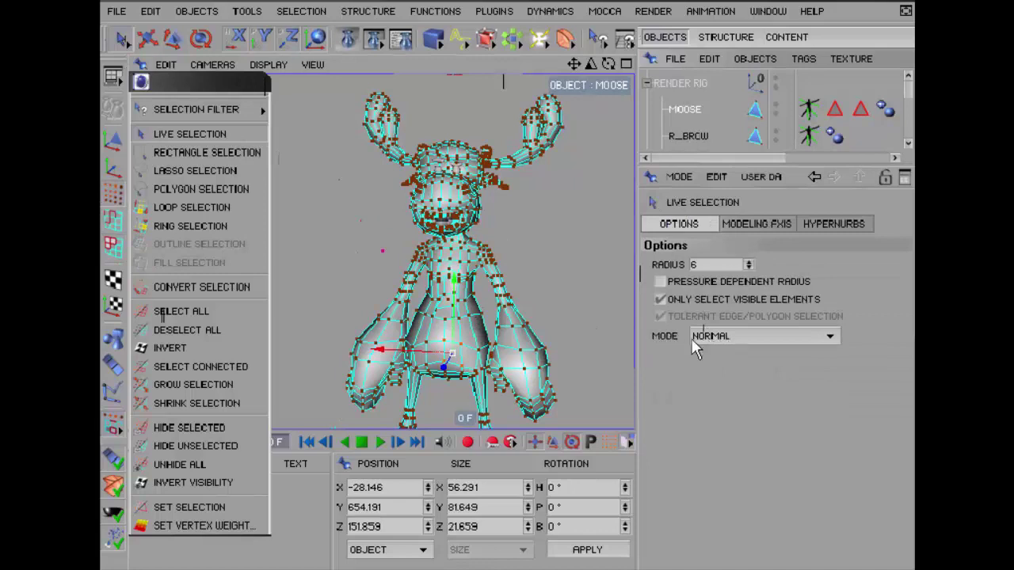
{"action": "left_click", "coordinate": [761, 344]}
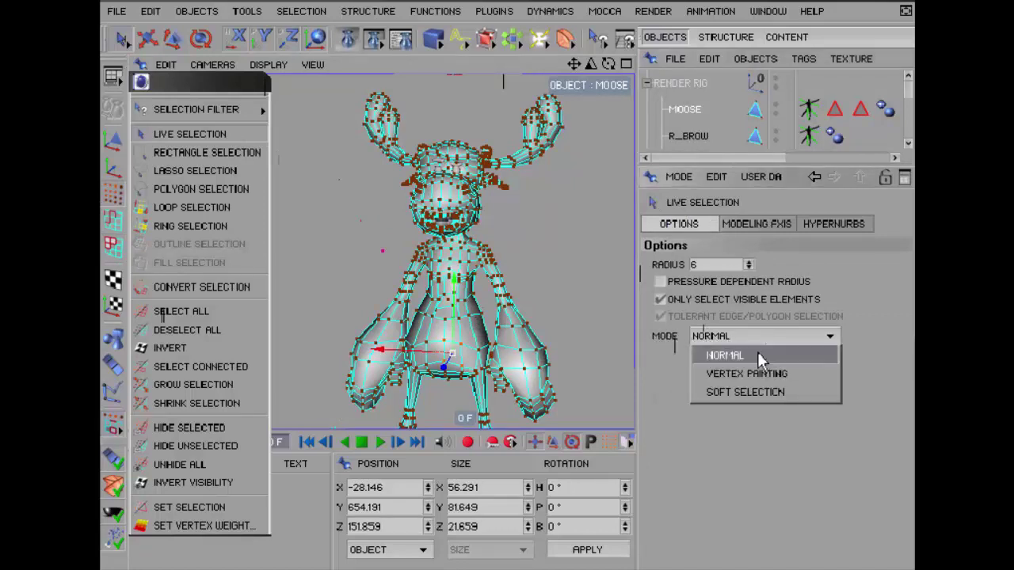
{"action": "left_click", "coordinate": [749, 373]}
{"action": "left_click_drag", "start_coordinate": [527, 361], "coordinate": [509, 317]}
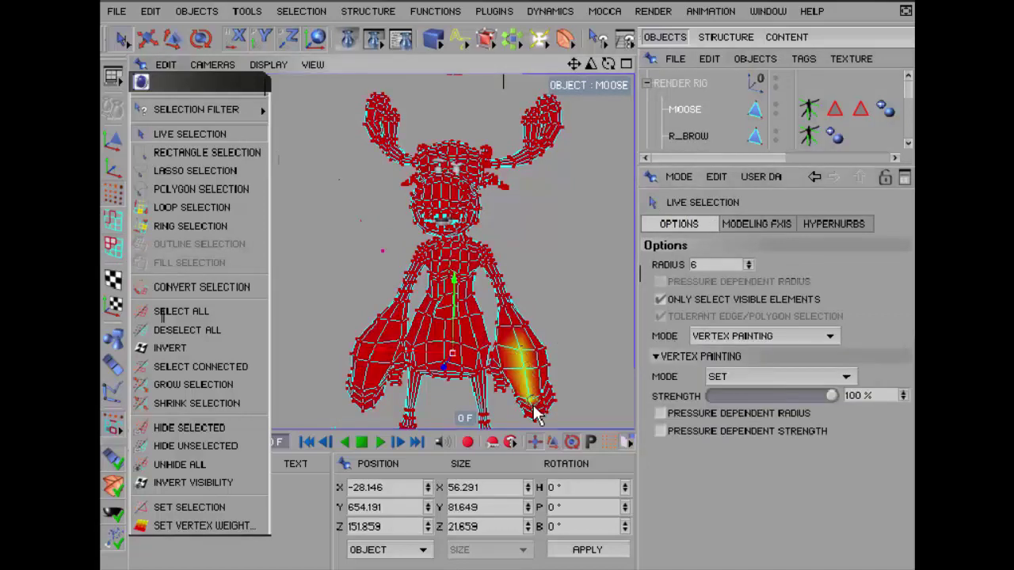
{"action": "left_click", "coordinate": [767, 396]}
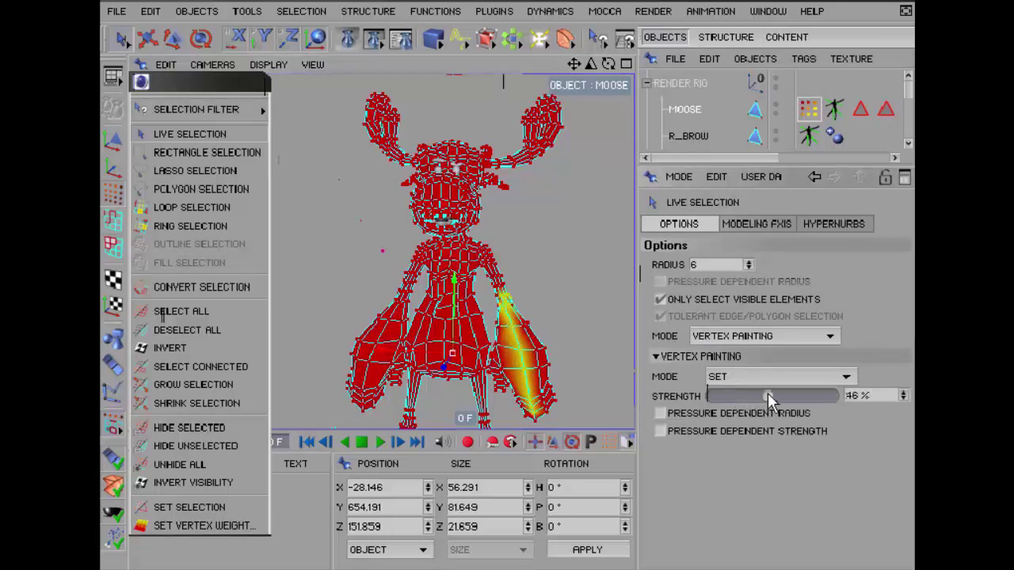
{"action": "left_click_drag", "start_coordinate": [525, 357], "coordinate": [542, 392]}
Paint the lower torso in Add mode at 26% strength, then switch to Subtract mode
{"action": "left_click", "coordinate": [737, 377]}
{"action": "left_click", "coordinate": [727, 413]}
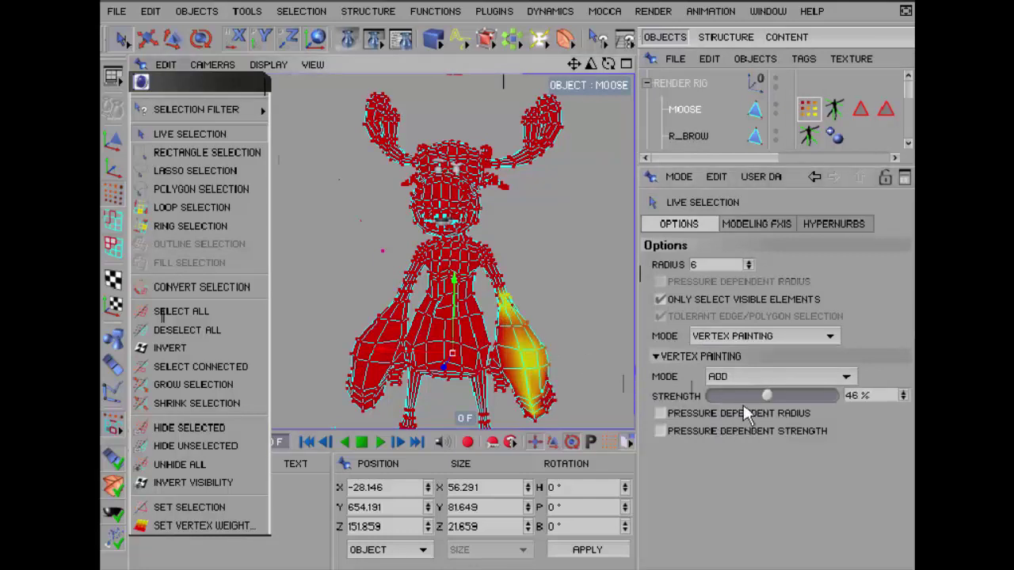
{"action": "left_click_drag", "start_coordinate": [757, 397], "coordinate": [719, 396]}
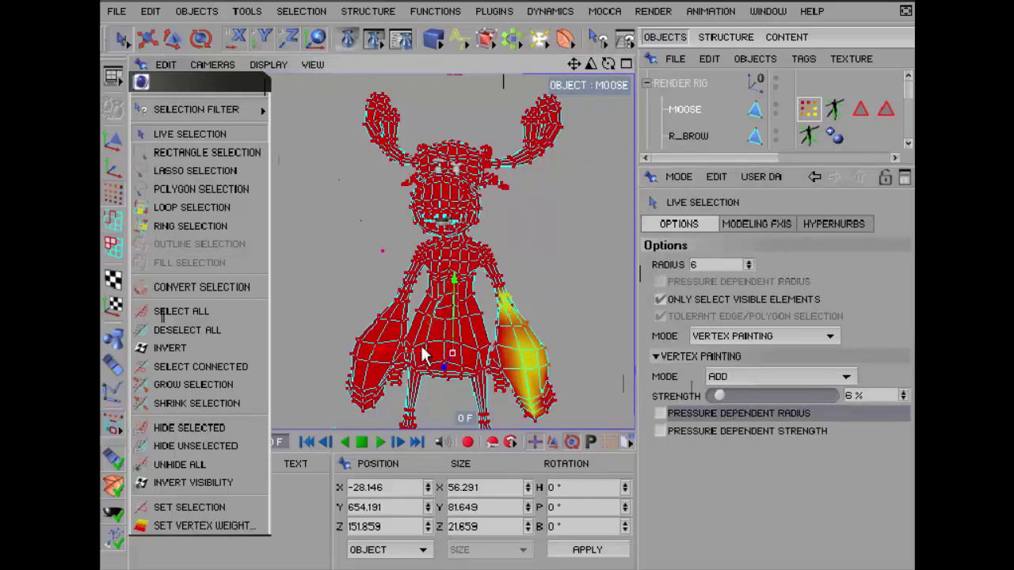
{"action": "left_click_drag", "start_coordinate": [719, 396], "coordinate": [742, 396]}
{"action": "mouse_move", "coordinate": [464, 341]}
{"action": "left_mouse_down"}
{"action": "mouse_move", "coordinate": [423, 349]}
{"action": "mouse_move", "coordinate": [472, 335]}
{"action": "left_mouse_up"}
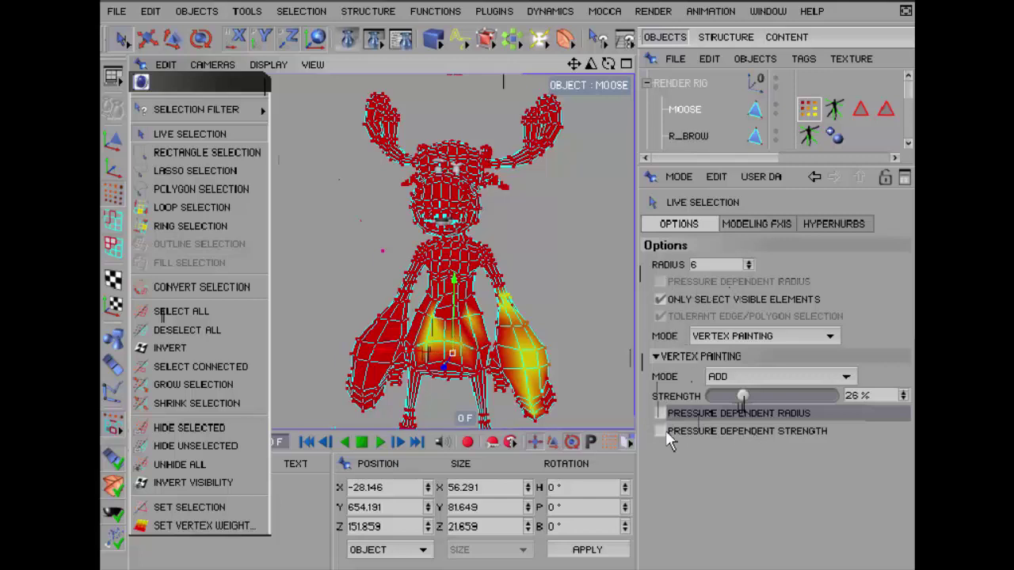
{"action": "left_click", "coordinate": [713, 377]}
{"action": "left_click", "coordinate": [725, 430]}
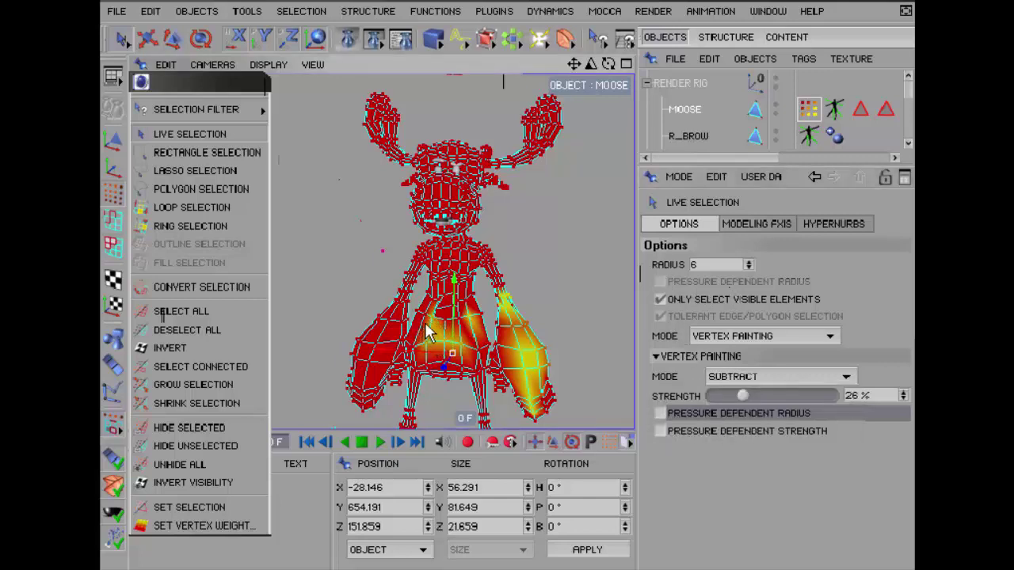
{"action": "left_click", "coordinate": [731, 341]}
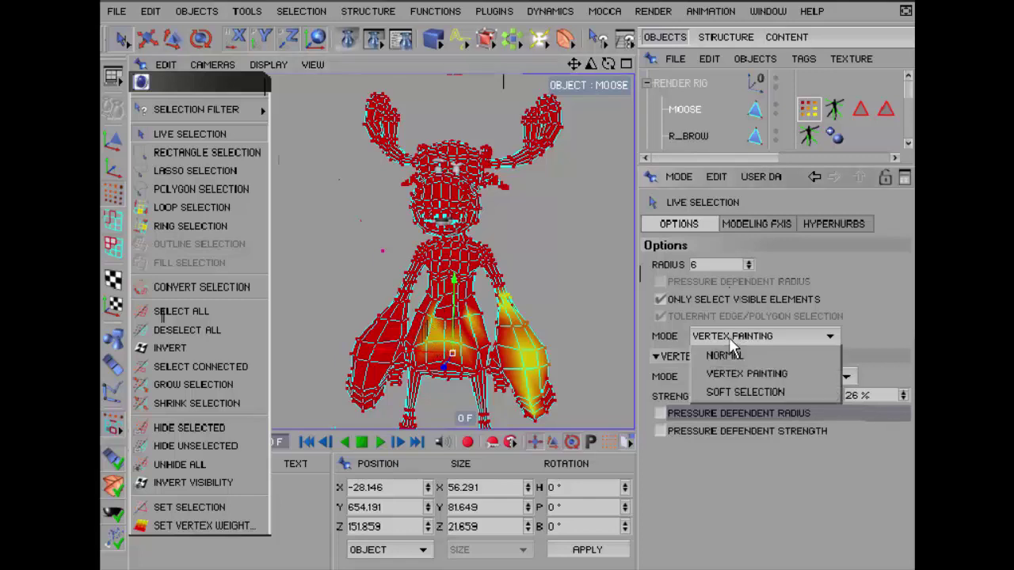
Switch Live Selection to soft selection and pick a point on the MOOSE mesh
{"action": "left_click", "coordinate": [727, 389]}
{"action": "left_click", "coordinate": [677, 105]}
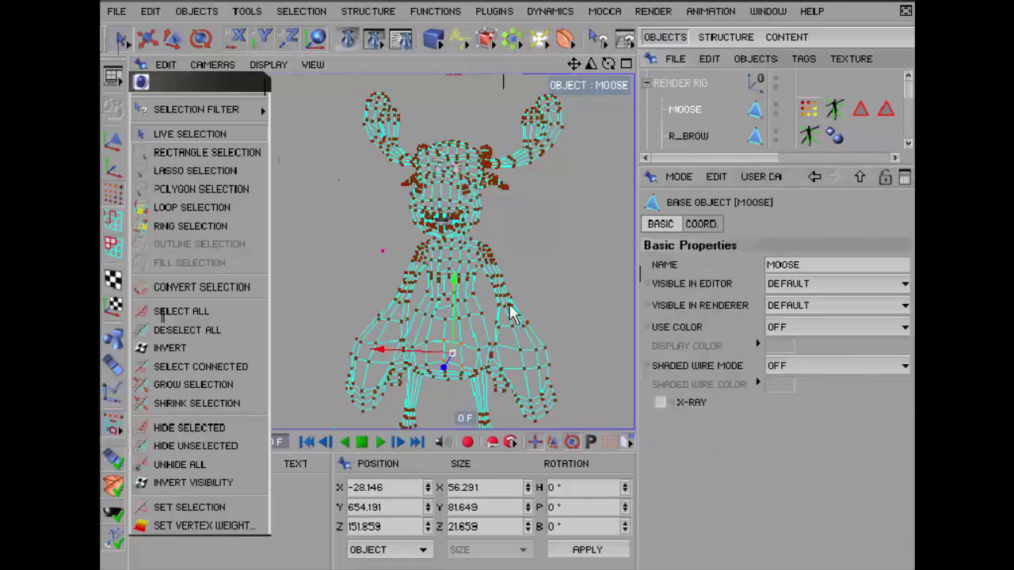
{"action": "left_click", "coordinate": [468, 321]}
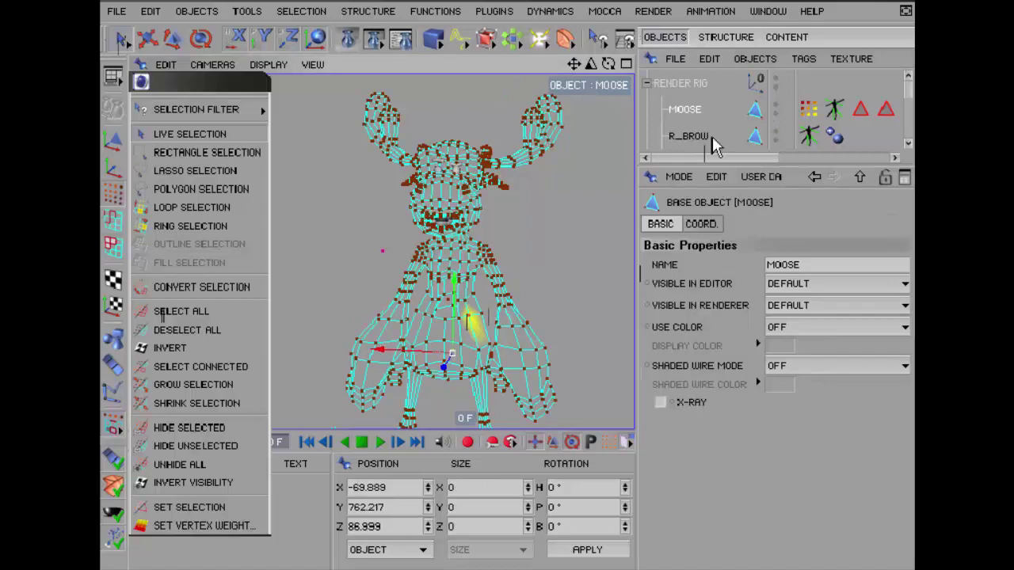
Raise the soft selection radius to 261, soft-select a right-arm point, and switch to Move
{"action": "left_click", "coordinate": [144, 35]}
{"action": "left_click", "coordinate": [679, 241]}
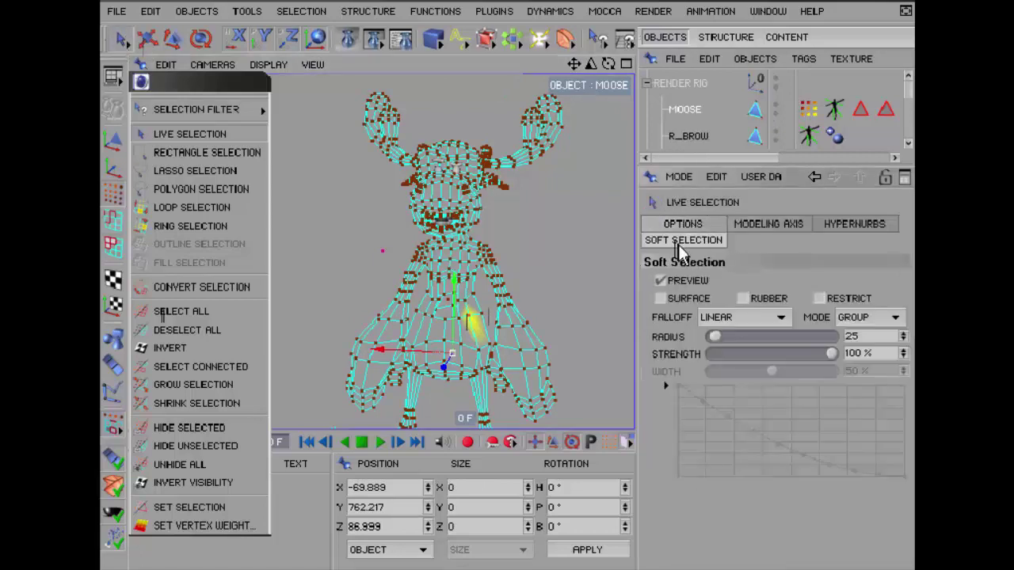
{"action": "left_click_drag", "start_coordinate": [716, 336], "coordinate": [728, 334]}
{"action": "left_click", "coordinate": [521, 359]}
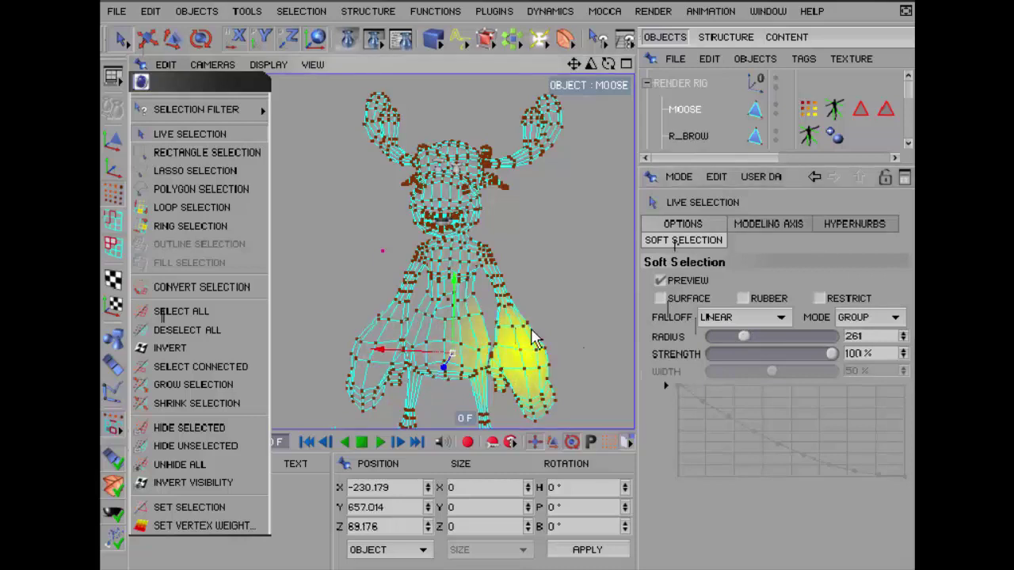
{"action": "key", "text": "e"}
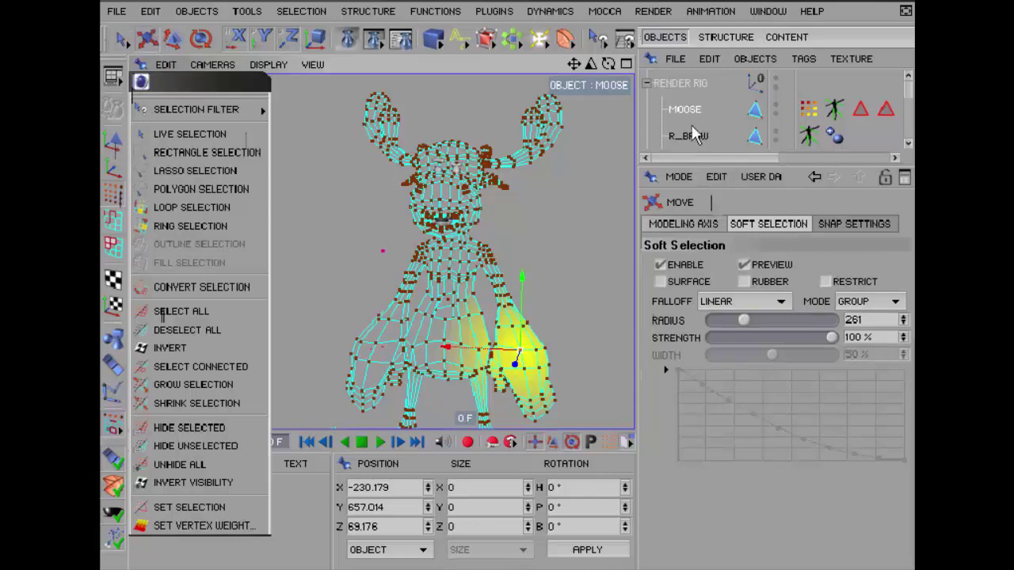
Enable Surface soft selection and push the moose's soft-selected leg points outward
{"action": "key", "text": "Delete"}
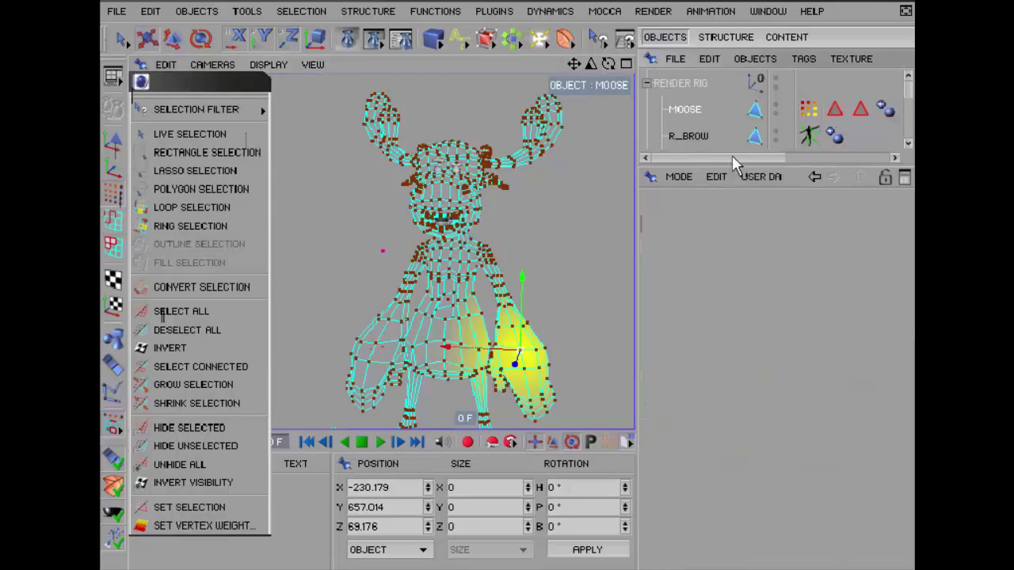
{"action": "left_click_drag", "start_coordinate": [475, 393], "coordinate": [579, 311]}
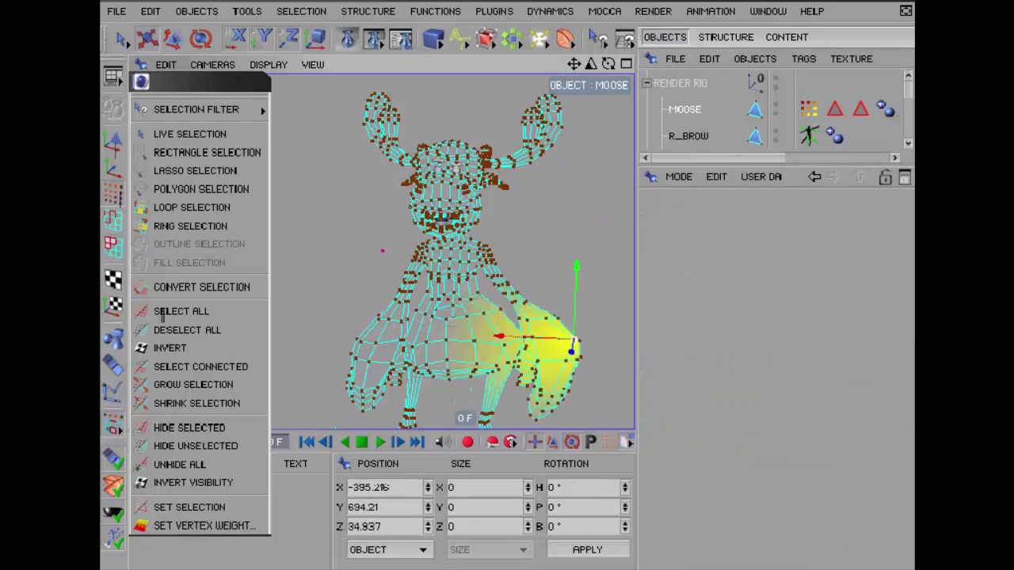
{"action": "left_click", "coordinate": [144, 41]}
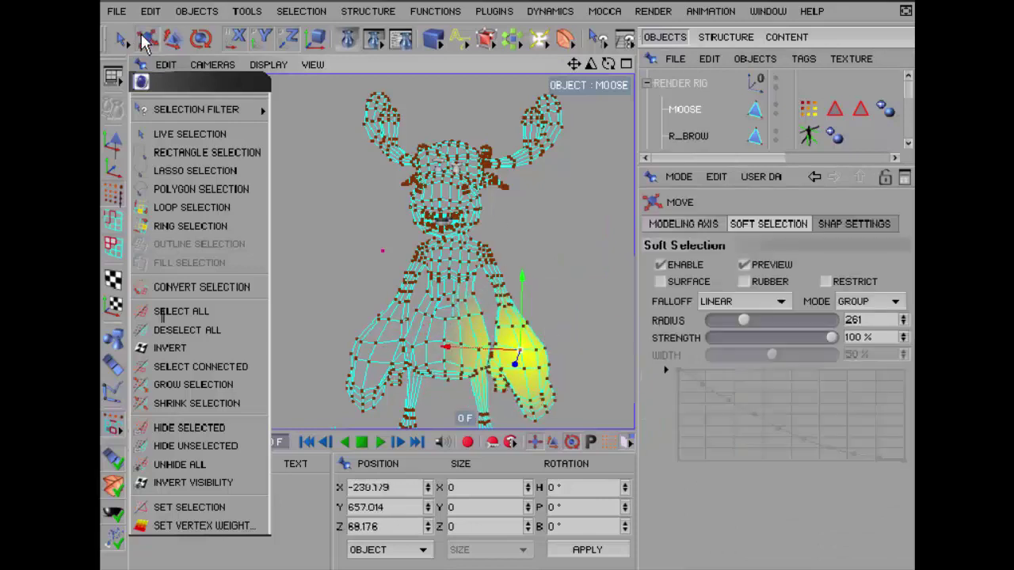
{"action": "left_click", "coordinate": [660, 282]}
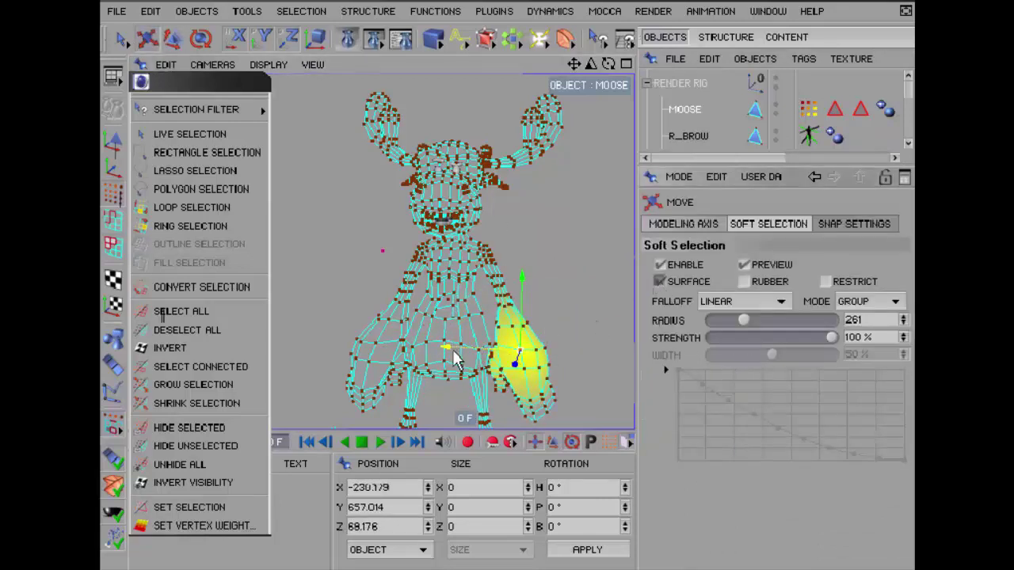
{"action": "left_click_drag", "start_coordinate": [457, 359], "coordinate": [523, 360]}
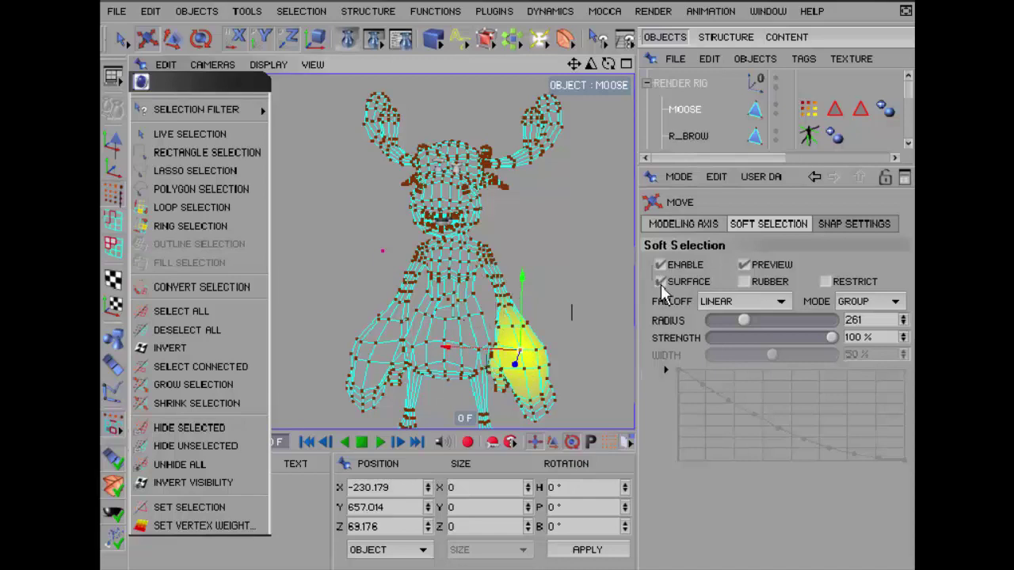
Turn on Rubber and Restrict, moving the leg points again with the tighter falloff
{"action": "left_click", "coordinate": [743, 281]}
{"action": "mouse_move", "coordinate": [519, 361]}
{"action": "left_mouse_down"}
{"action": "mouse_move", "coordinate": [596, 355]}
{"action": "mouse_move", "coordinate": [515, 357]}
{"action": "mouse_move", "coordinate": [547, 353]}
{"action": "mouse_move", "coordinate": [571, 372]}
{"action": "mouse_move", "coordinate": [507, 365]}
{"action": "mouse_move", "coordinate": [538, 356]}
{"action": "mouse_move", "coordinate": [519, 358]}
{"action": "left_mouse_up"}
{"action": "left_click", "coordinate": [826, 281]}
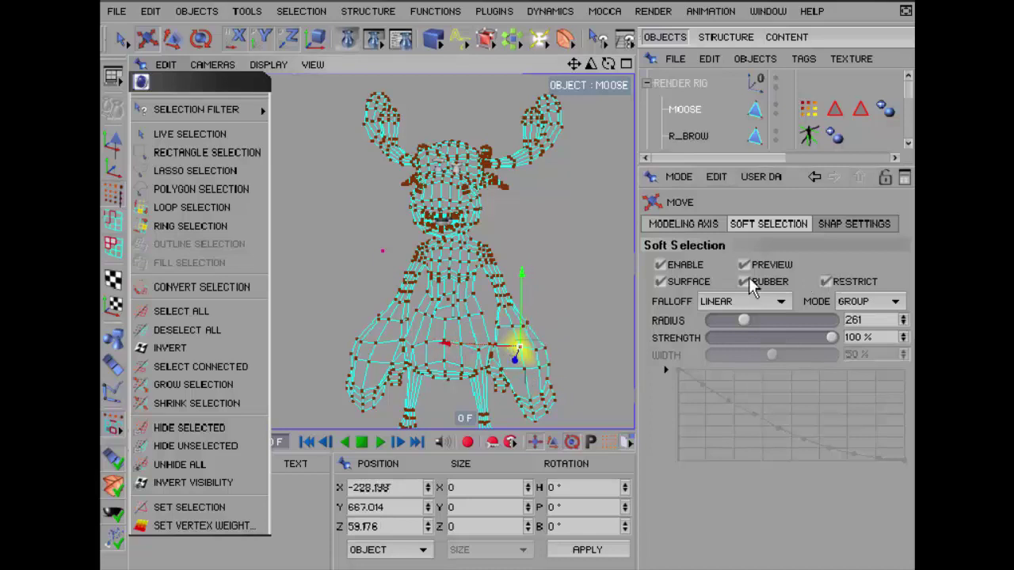
{"action": "left_click", "coordinate": [112, 46]}
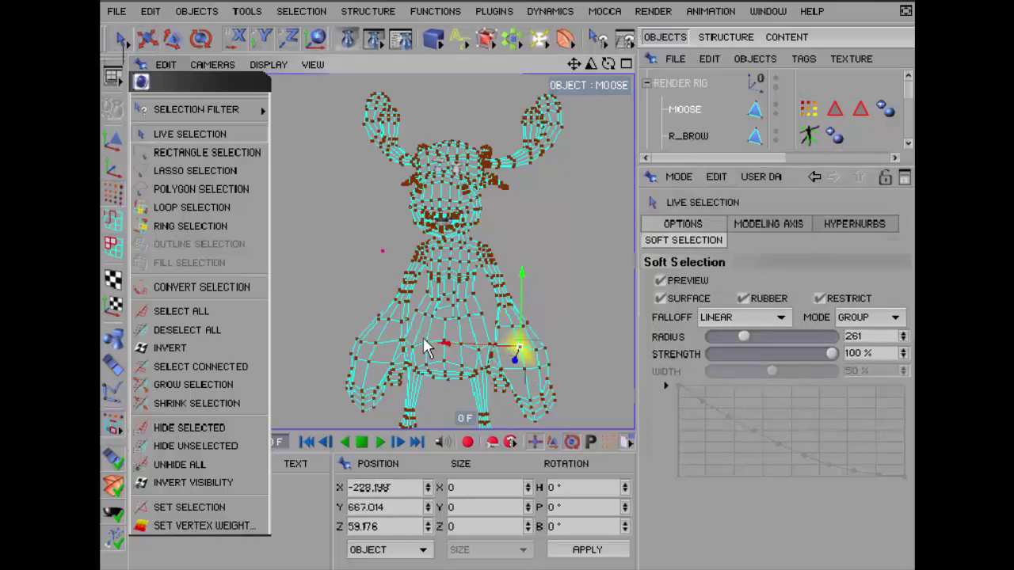
Select belly points, raise the soft selection radius to 295, and set Falloff to Spline
{"action": "left_click", "coordinate": [463, 348]}
{"action": "left_click", "coordinate": [820, 300]}
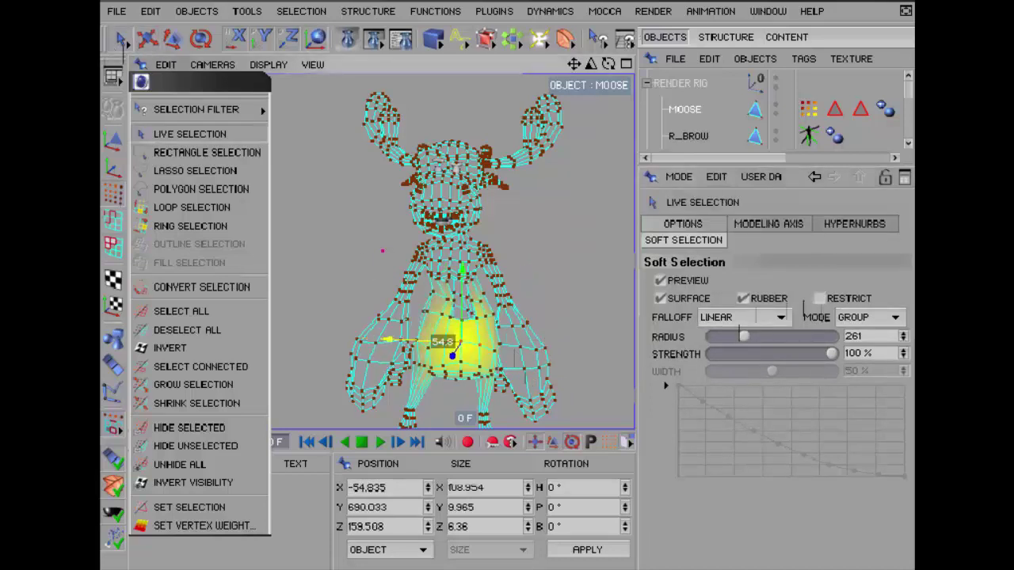
{"action": "left_click", "coordinate": [820, 299]}
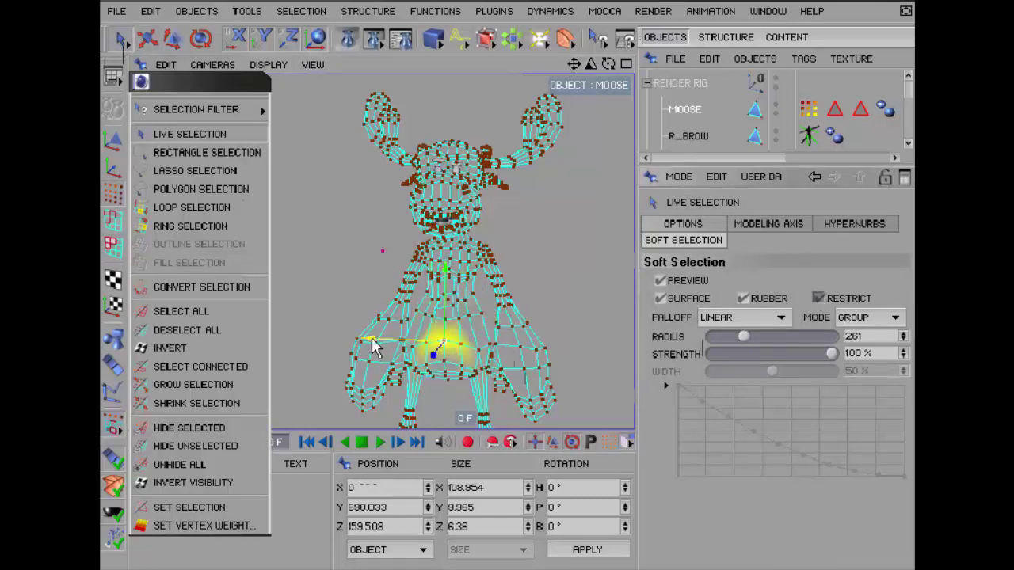
{"action": "left_click_drag", "start_coordinate": [743, 337], "coordinate": [767, 339]}
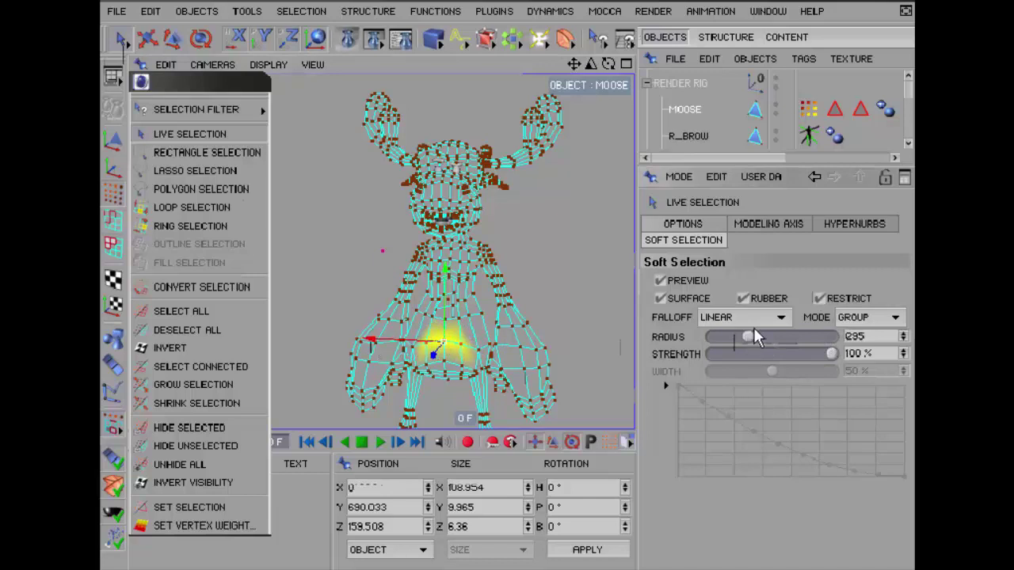
{"action": "left_click", "coordinate": [751, 319]}
{"action": "left_click", "coordinate": [731, 447]}
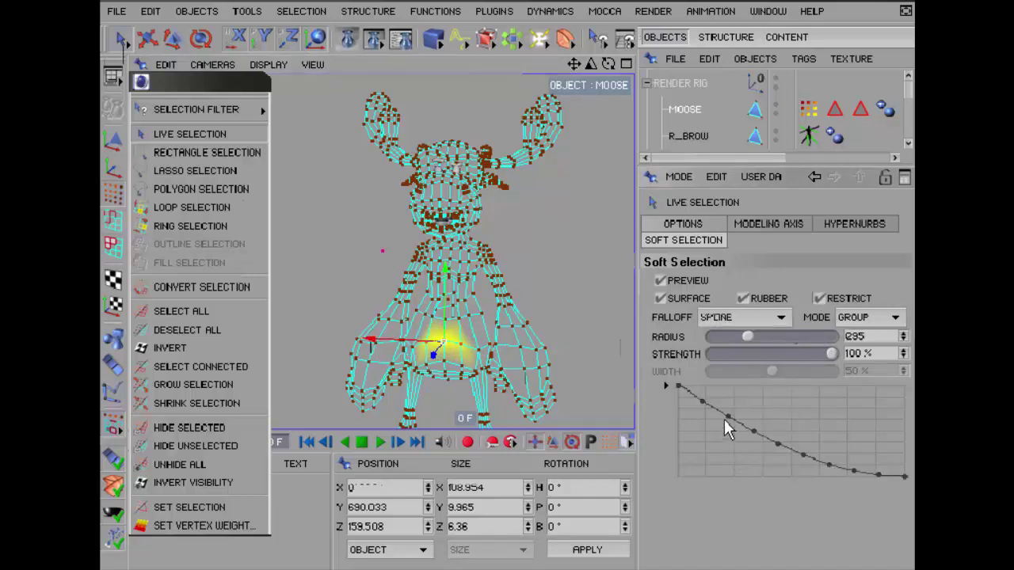
{"action": "mouse_move", "coordinate": [724, 419]}
{"action": "left_mouse_down"}
{"action": "mouse_move", "coordinate": [722, 453]}
{"action": "mouse_move", "coordinate": [776, 464]}
{"action": "left_mouse_up"}
Turn Restrict off, reshape the spline curve's peaks, and pull the selected snout forward along Z
{"action": "left_click", "coordinate": [820, 298]}
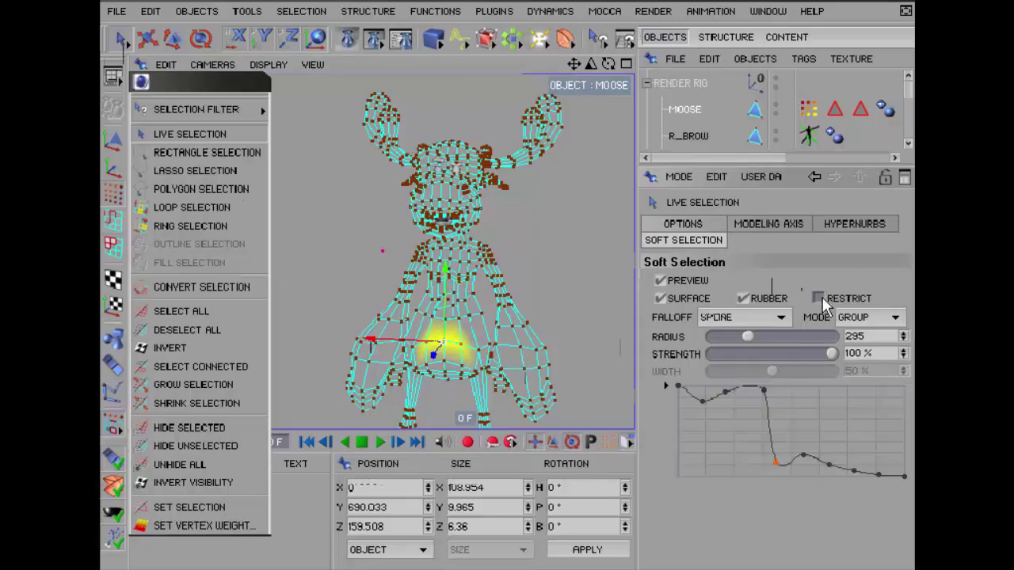
{"action": "left_click", "coordinate": [457, 220]}
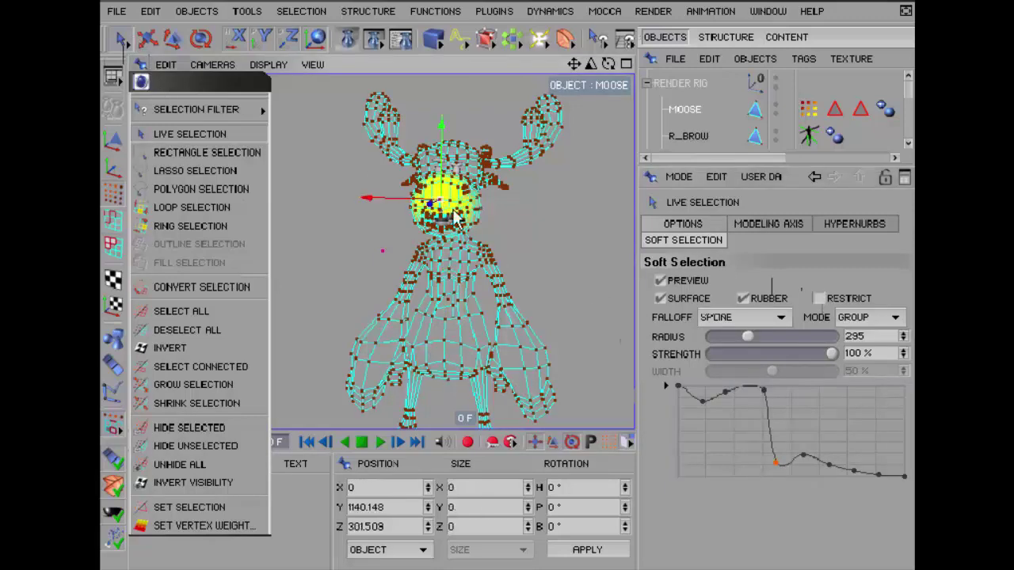
{"action": "scroll", "coordinate": [598, 115], "scroll_direction": "up", "scroll_amount": 5}
{"action": "left_click_drag", "start_coordinate": [598, 115], "coordinate": [555, 127], "text": "alt"}
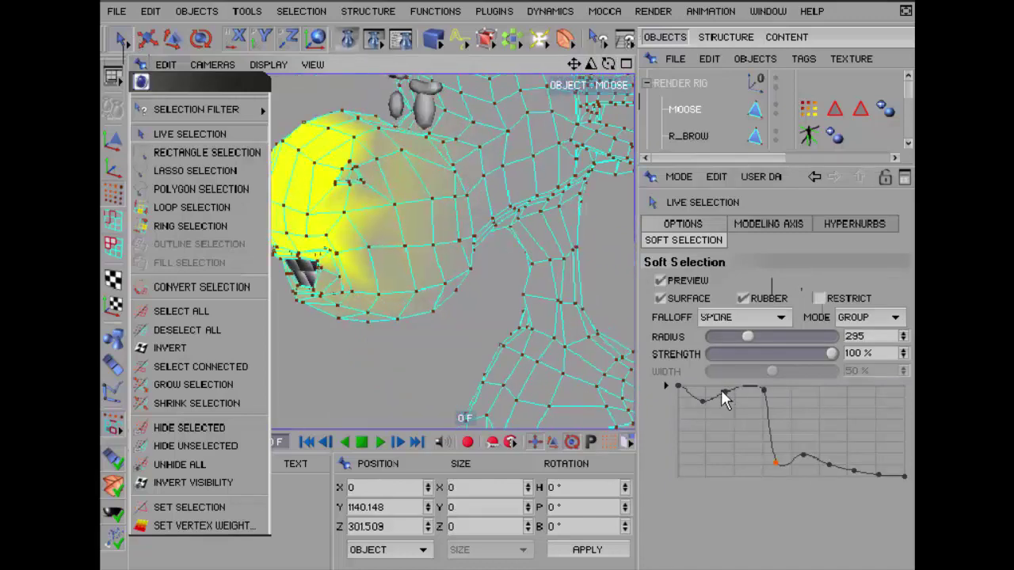
{"action": "left_click_drag", "start_coordinate": [724, 391], "coordinate": [726, 464]}
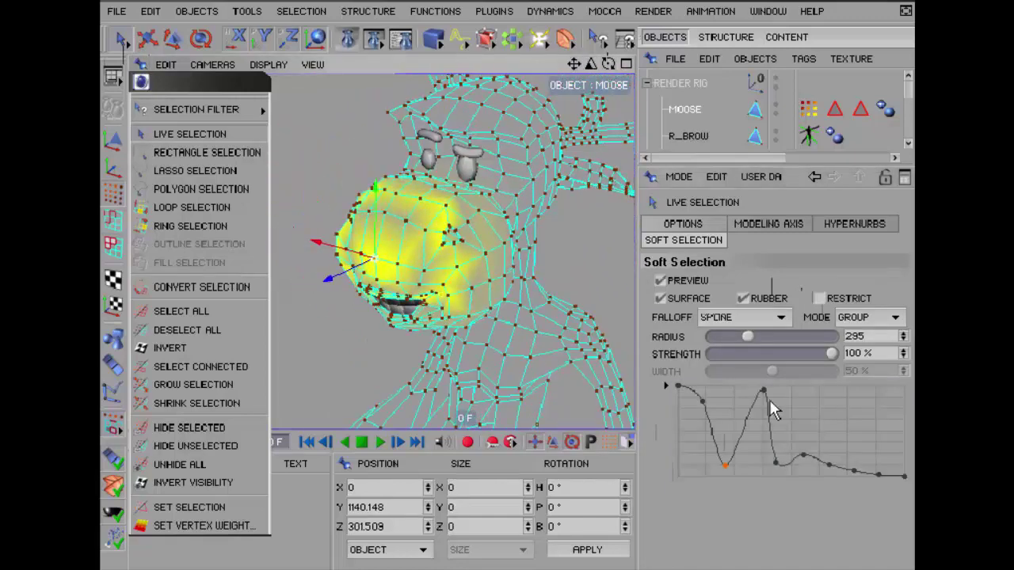
{"action": "left_click_drag", "start_coordinate": [763, 392], "coordinate": [745, 464]}
{"action": "mouse_move", "coordinate": [833, 416]}
{"action": "left_mouse_down"}
{"action": "mouse_move", "coordinate": [858, 420]}
{"action": "mouse_move", "coordinate": [834, 403]}
{"action": "left_mouse_up"}
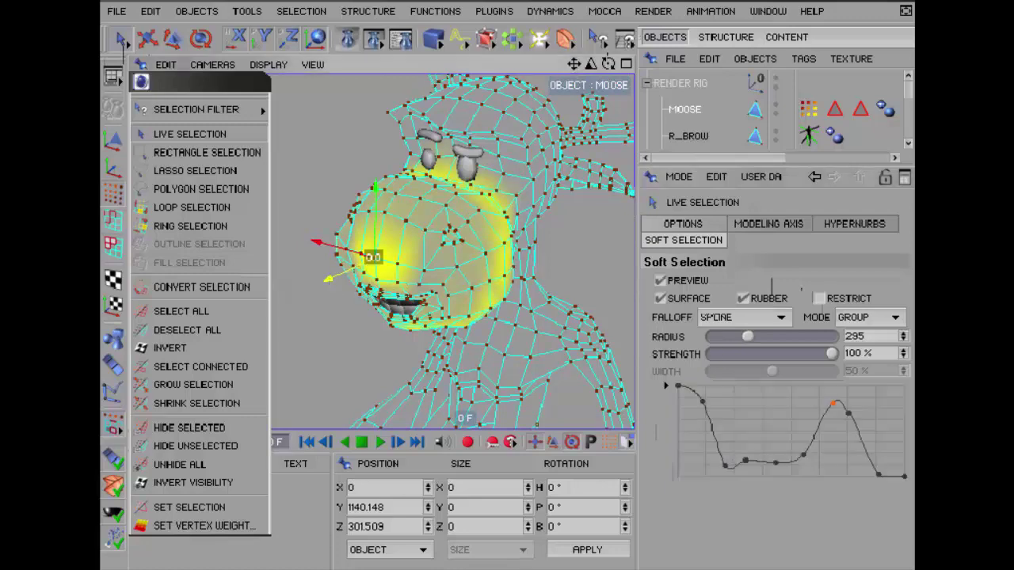
{"action": "mouse_move", "coordinate": [327, 278]}
{"action": "left_mouse_down"}
{"action": "mouse_move", "coordinate": [293, 296]}
{"action": "mouse_move", "coordinate": [311, 287]}
{"action": "left_mouse_up"}
{"action": "left_click_drag", "start_coordinate": [571, 78], "coordinate": [599, 204]}
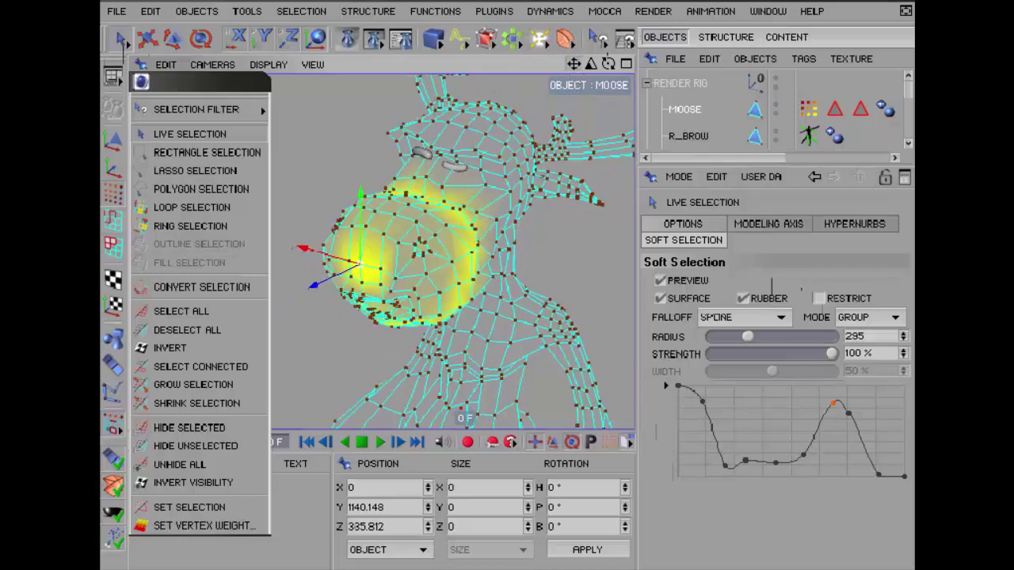
Cycle the soft selection mode through Center, Group and All, then pull the snout along Z
{"action": "left_click", "coordinate": [839, 331]}
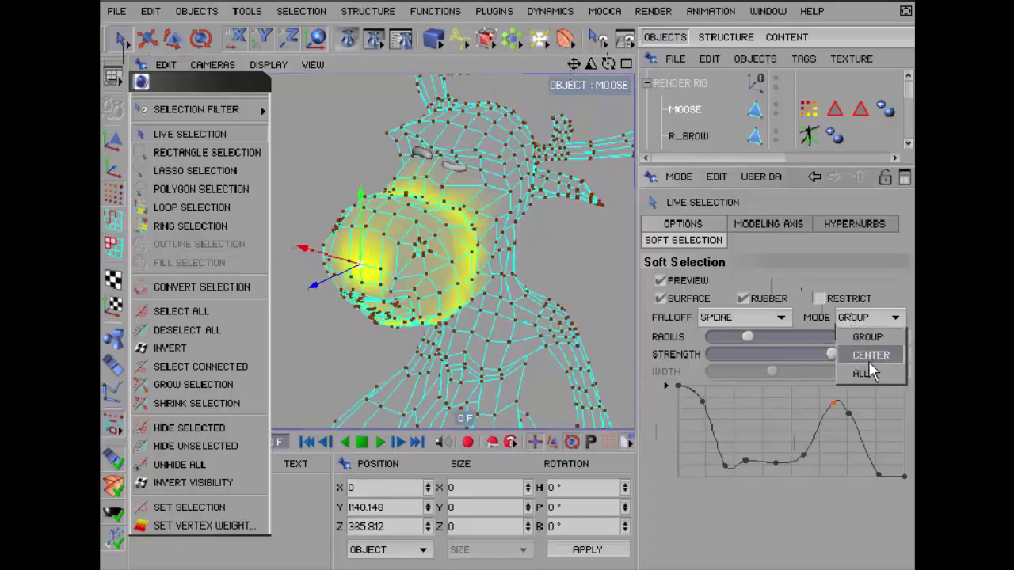
{"action": "left_click", "coordinate": [869, 353]}
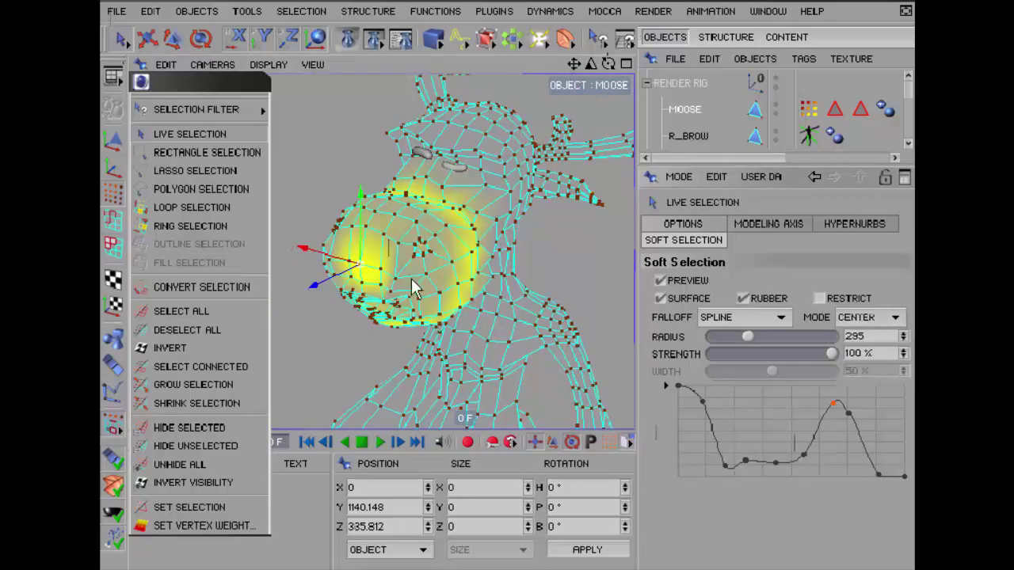
{"action": "left_click", "coordinate": [371, 290]}
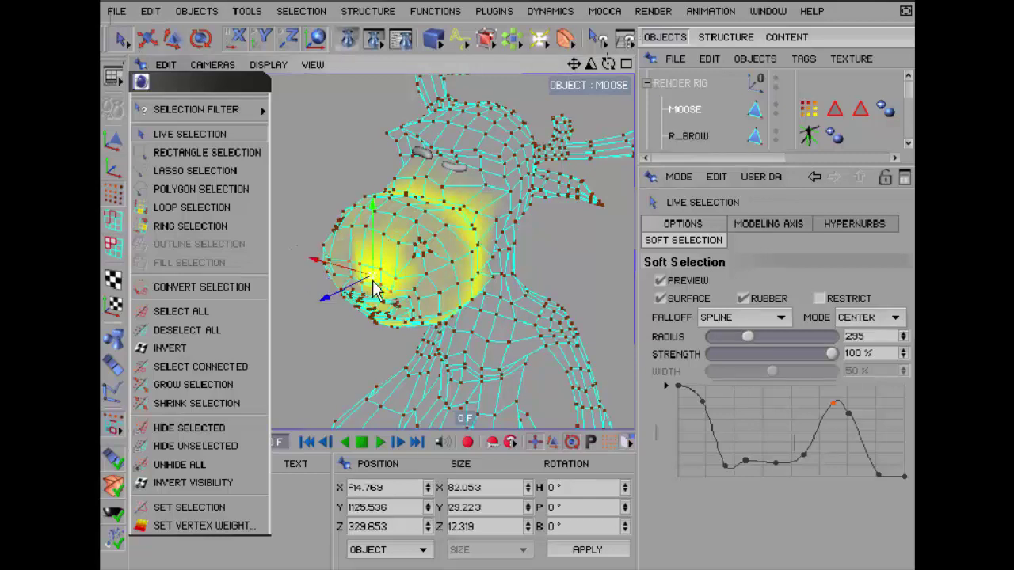
{"action": "left_click", "coordinate": [857, 317]}
{"action": "left_click", "coordinate": [863, 335]}
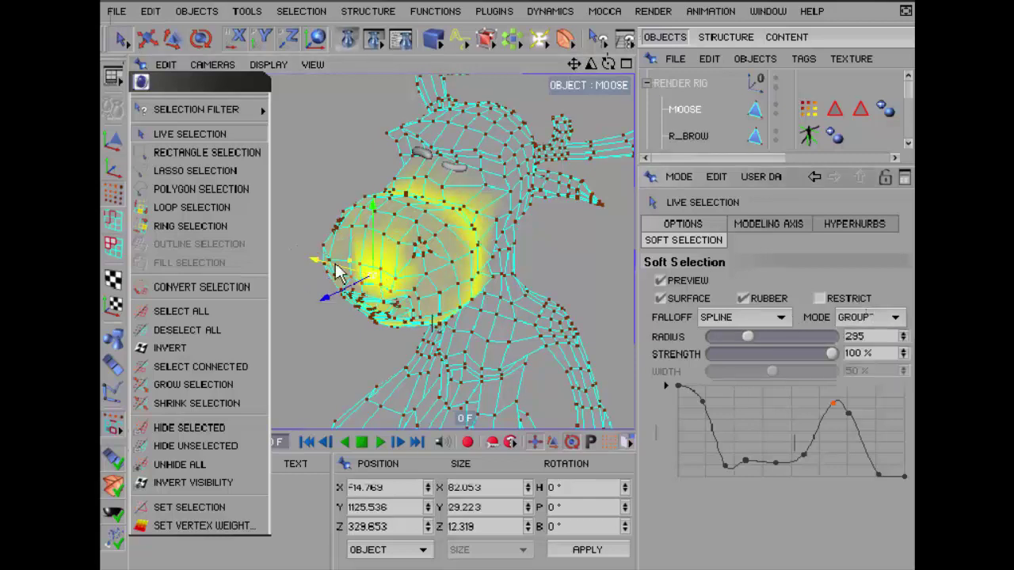
{"action": "left_click", "coordinate": [879, 318]}
{"action": "left_click", "coordinate": [860, 373]}
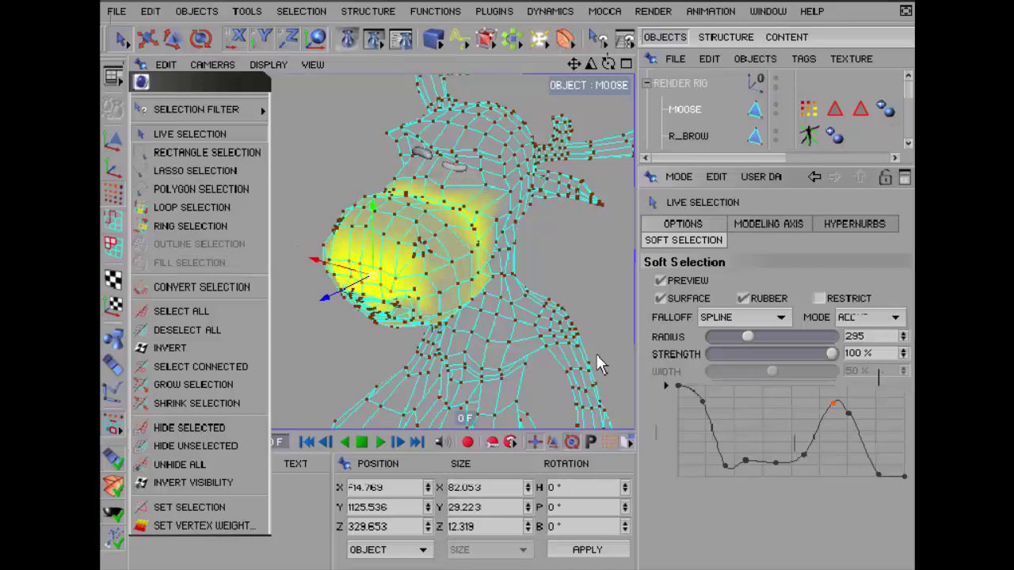
{"action": "left_click", "coordinate": [327, 303]}
{"action": "left_click", "coordinate": [346, 279]}
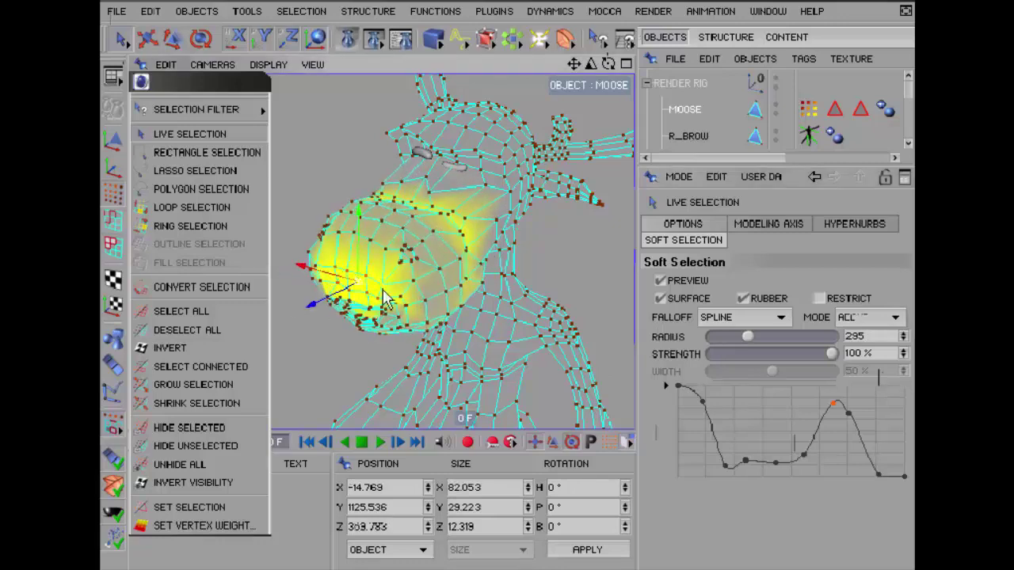
{"action": "left_click_drag", "start_coordinate": [313, 303], "coordinate": [329, 295]}
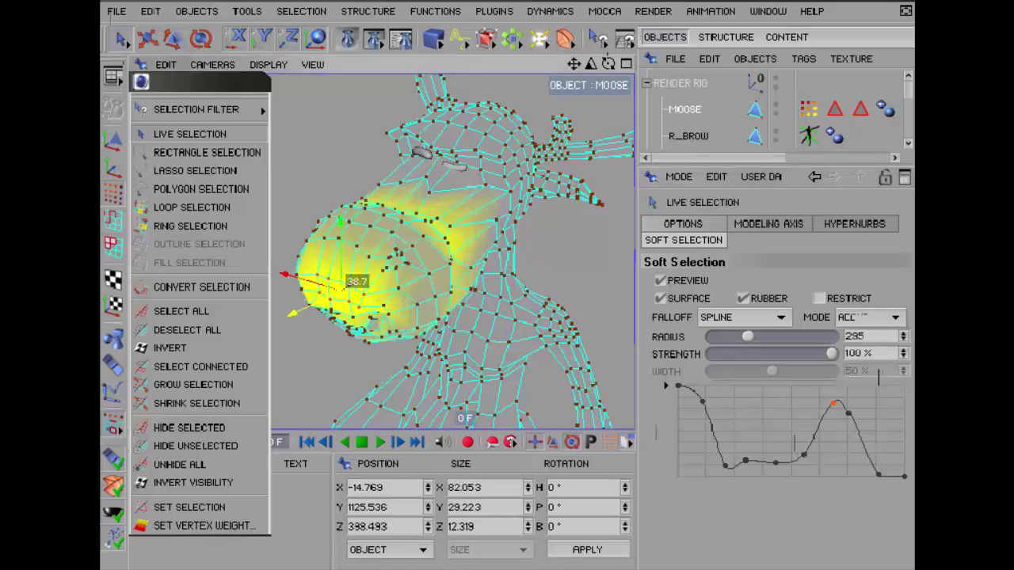
Add neck points, switch the mode to Center then Group, and deform the snout and neck
{"action": "left_click", "coordinate": [507, 394], "text": "shift"}
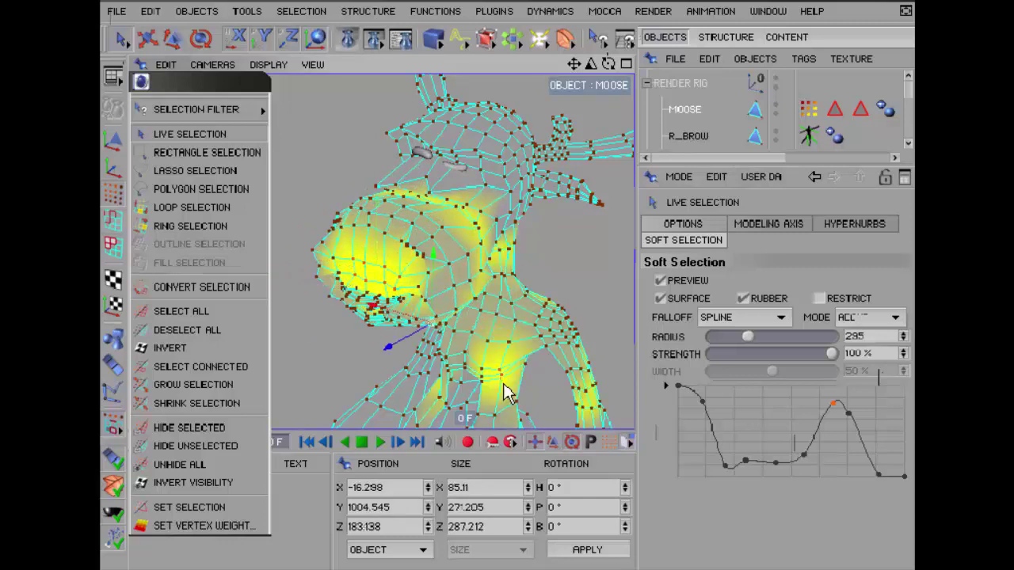
{"action": "left_click", "coordinate": [854, 317]}
{"action": "left_click", "coordinate": [860, 352]}
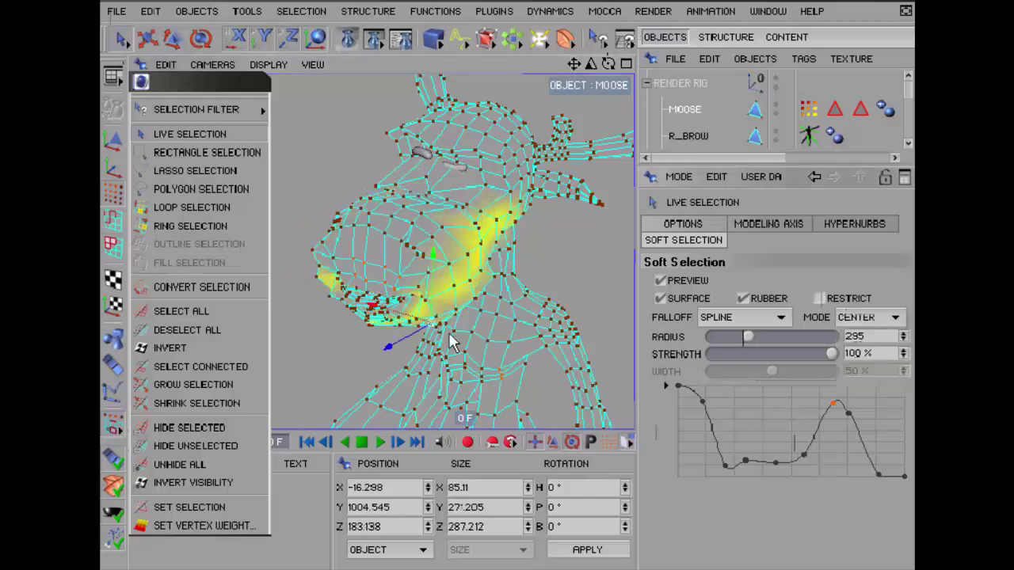
{"action": "left_click", "coordinate": [870, 316]}
{"action": "left_click", "coordinate": [856, 333]}
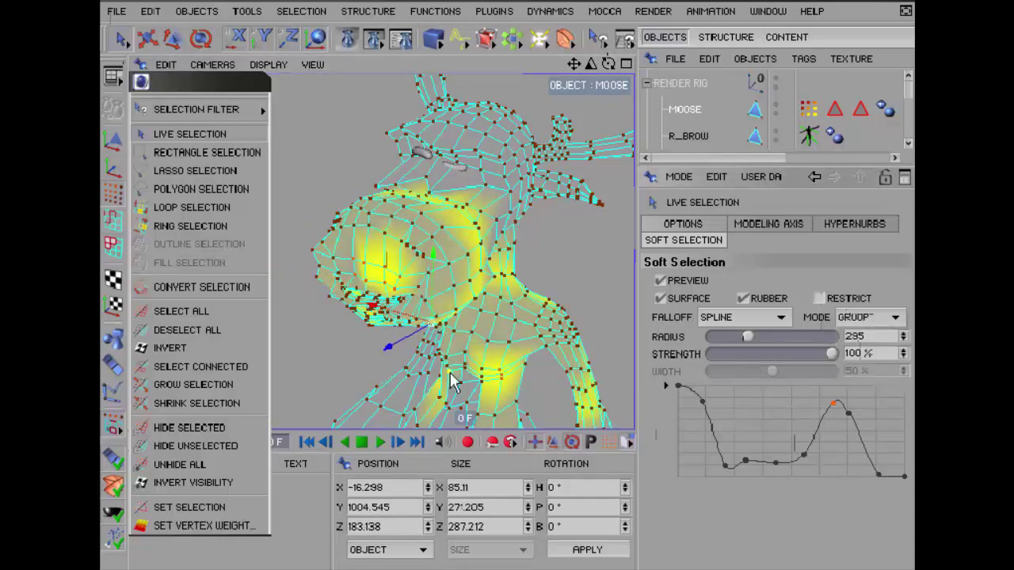
{"action": "left_click_drag", "start_coordinate": [389, 346], "coordinate": [390, 353]}
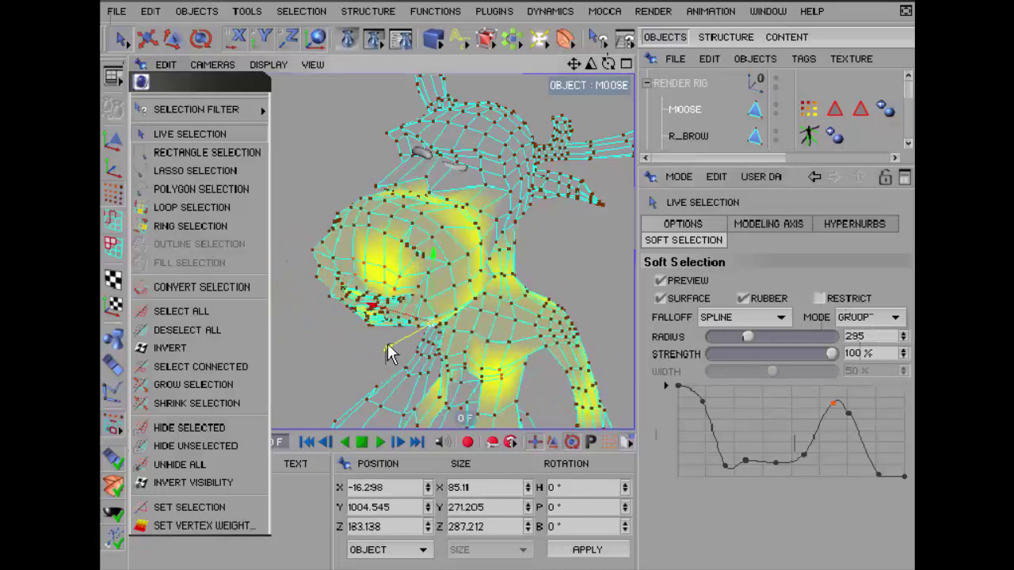
{"action": "scroll", "coordinate": [388, 353], "scroll_direction": "down", "scroll_amount": 5}
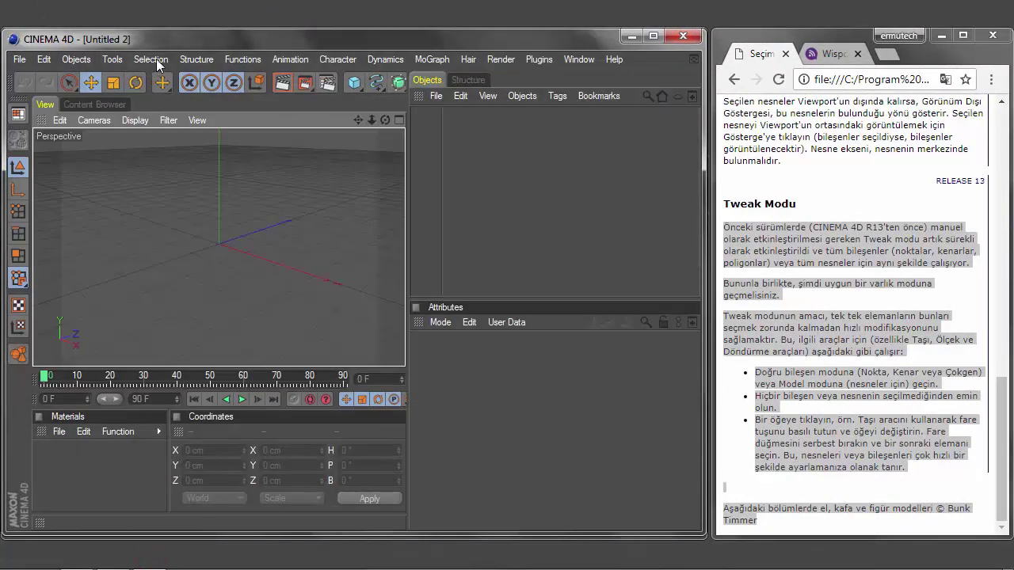
Minimize the older Cinema 4D window so R14's empty Untitled 3 scene comes forward
{"action": "left_click", "coordinate": [632, 36]}
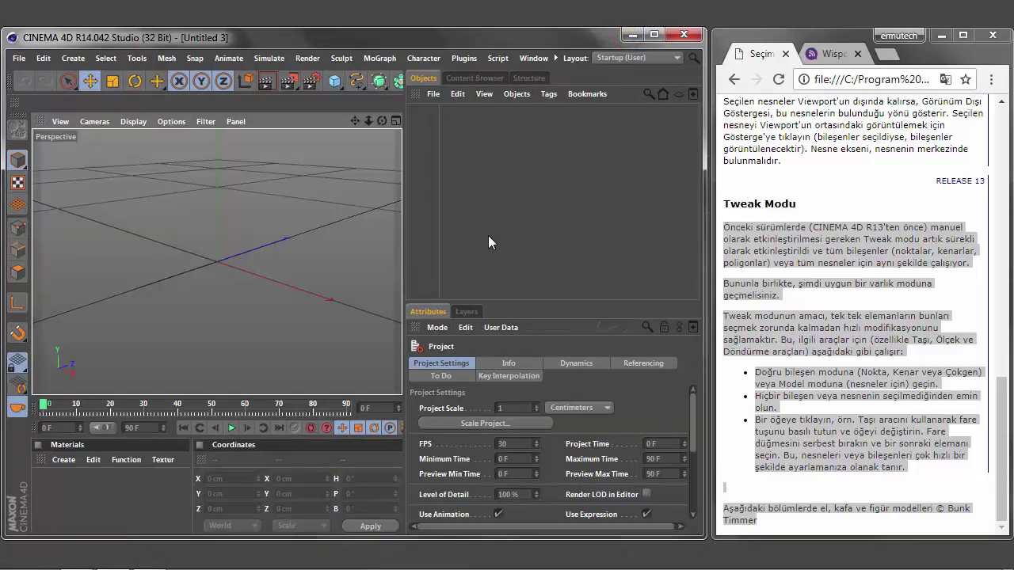